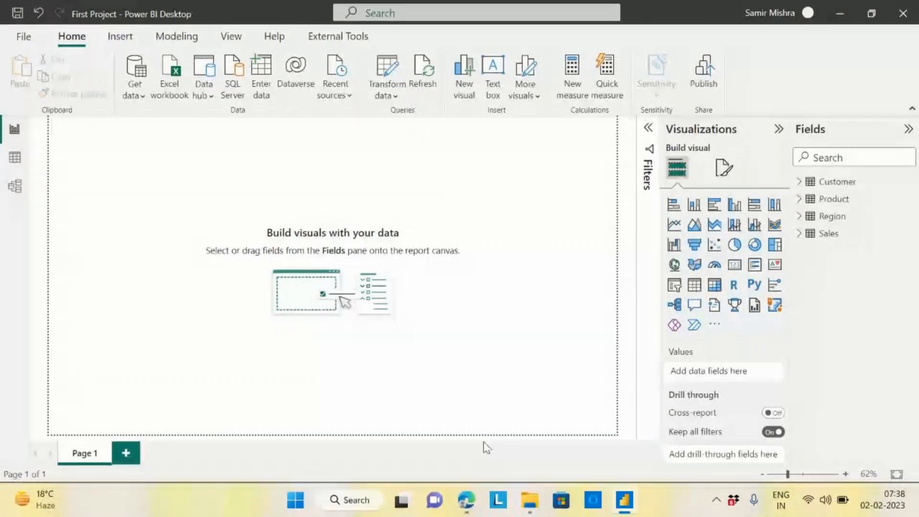
Open the Power Query Editor and look through the Sales, Region, Customer and Product queries
left_click(388, 64)
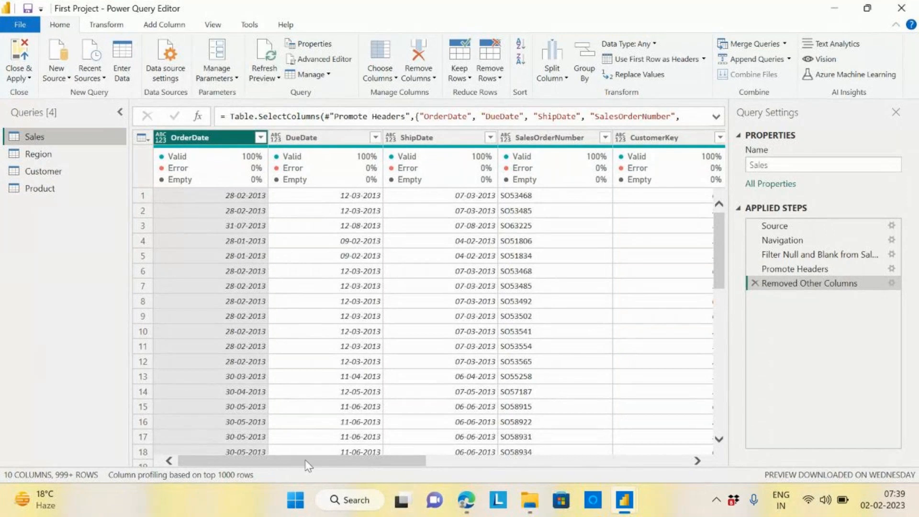
left_click_drag(307, 465, 94, 333)
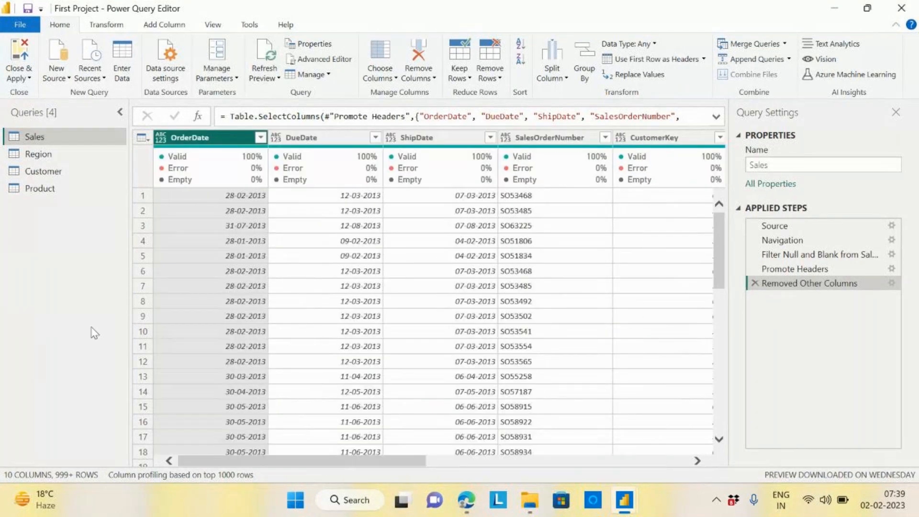
left_click(38, 154)
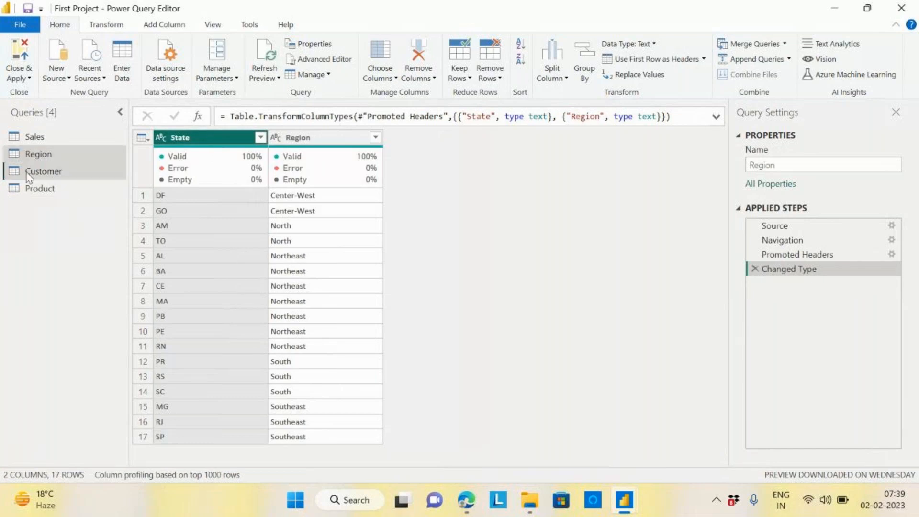
left_click(48, 171)
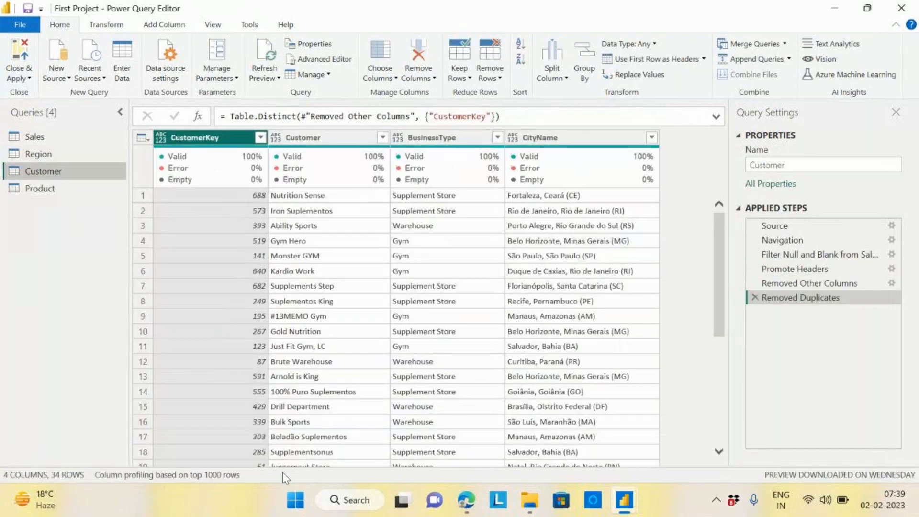
left_click(42, 186)
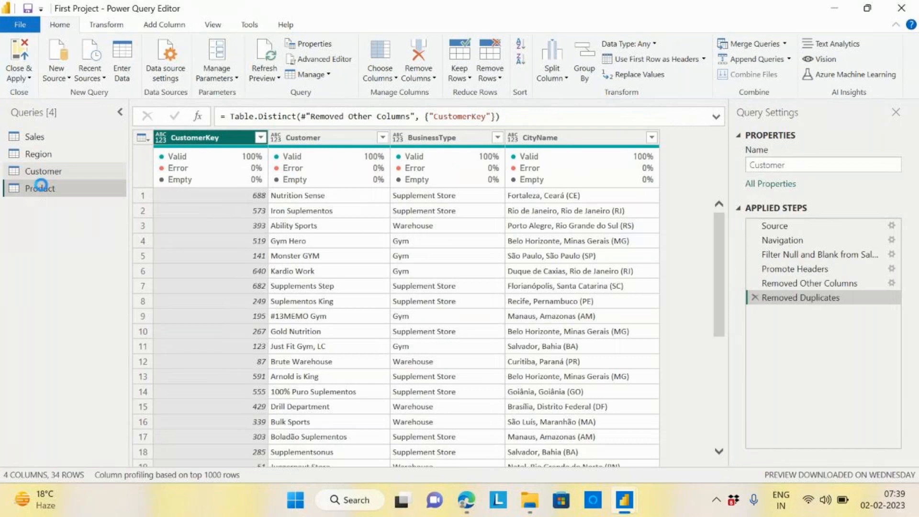
left_click_drag(452, 460, 358, 469)
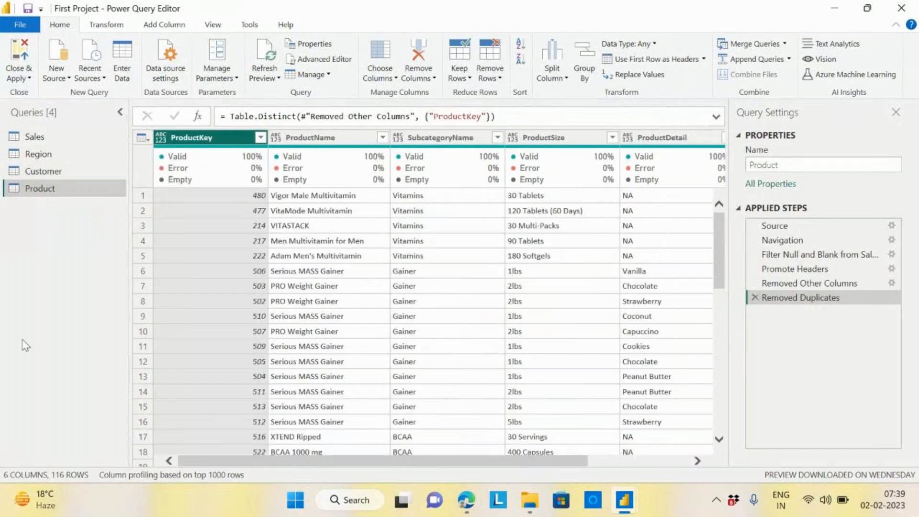
Select the CityName column in the Customer query
left_click(77, 175)
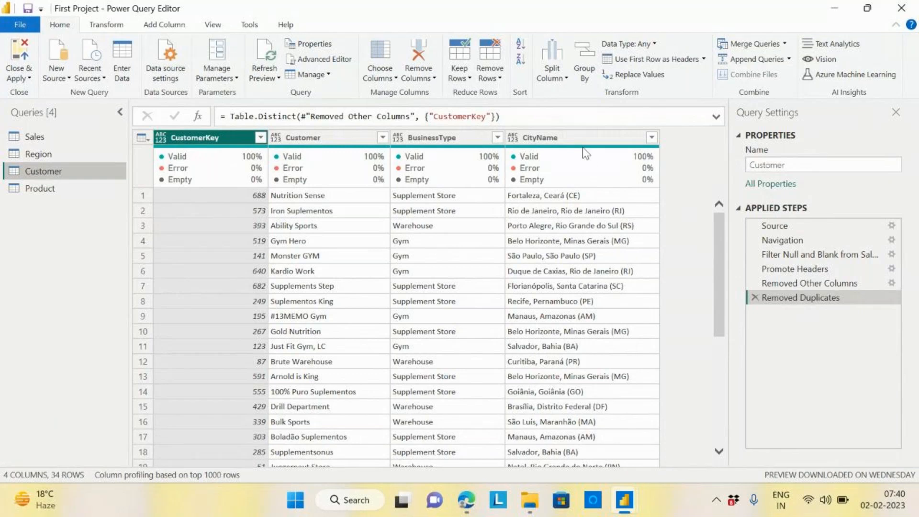
left_click(570, 139)
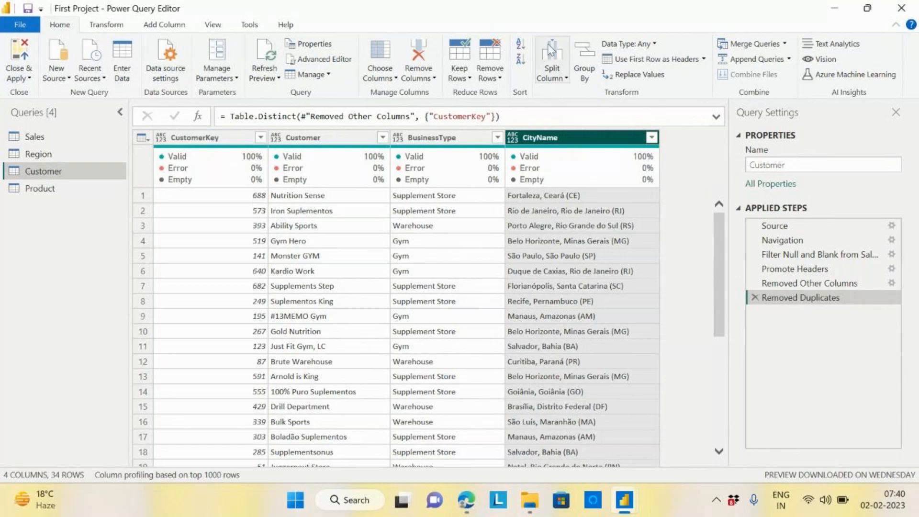
Examine the Split Column options and the Extract options for transforming a column versus adding a new one
left_click(567, 79)
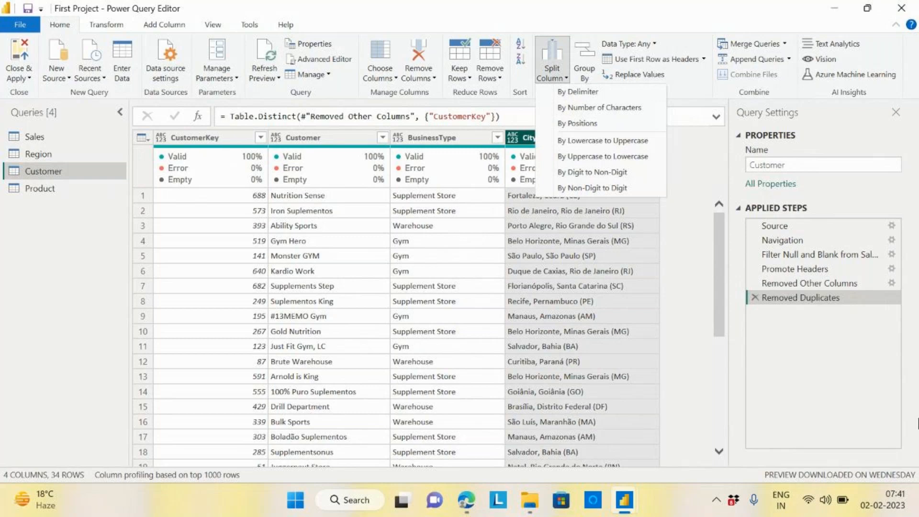
left_click(576, 92)
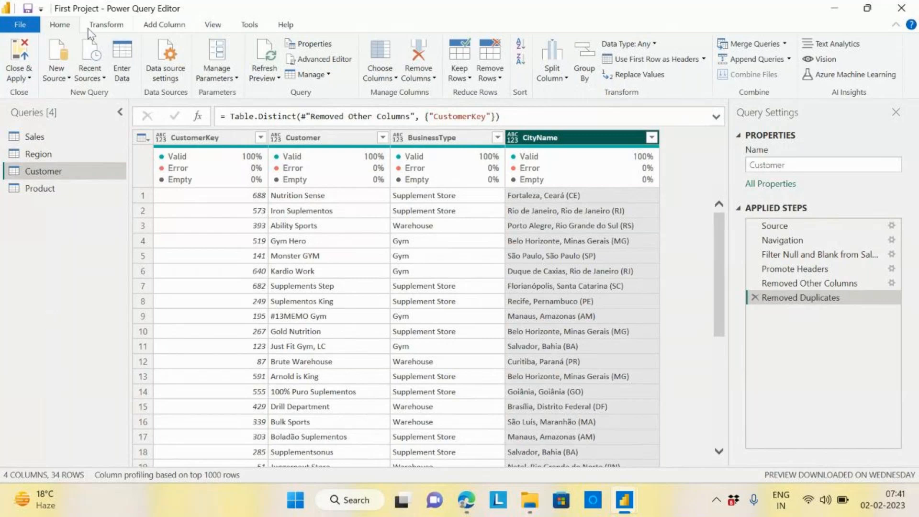
left_click(115, 31)
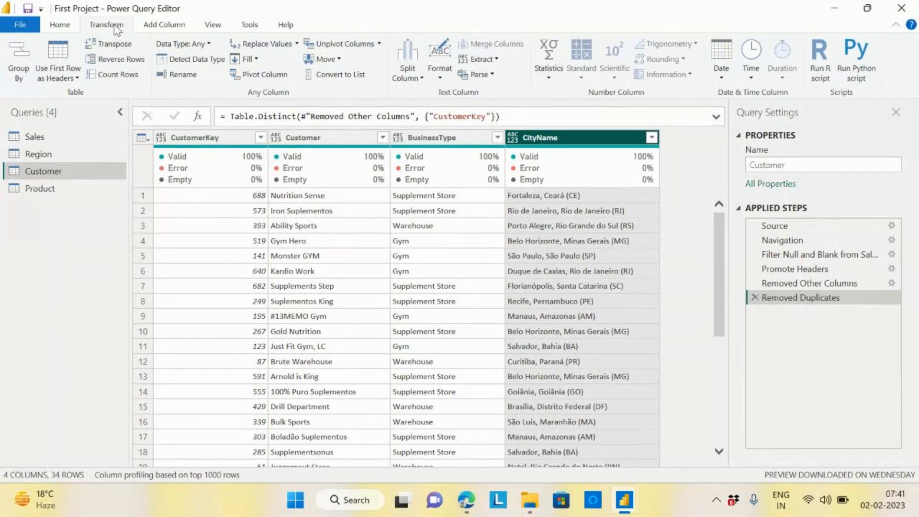
left_click(496, 59)
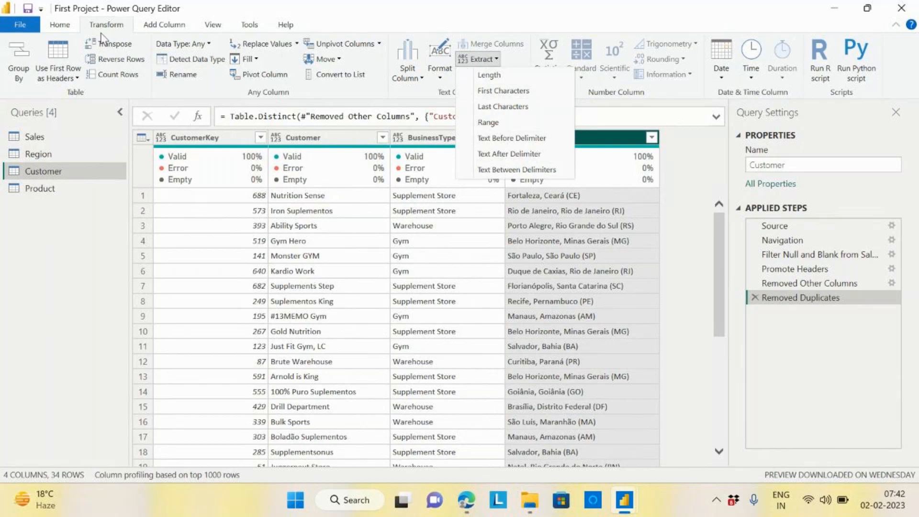
left_click(164, 26)
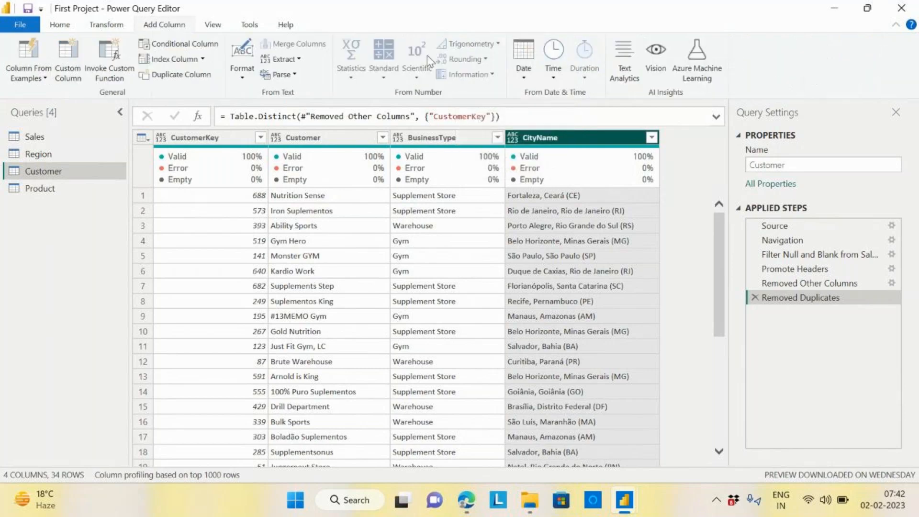
left_click(293, 62)
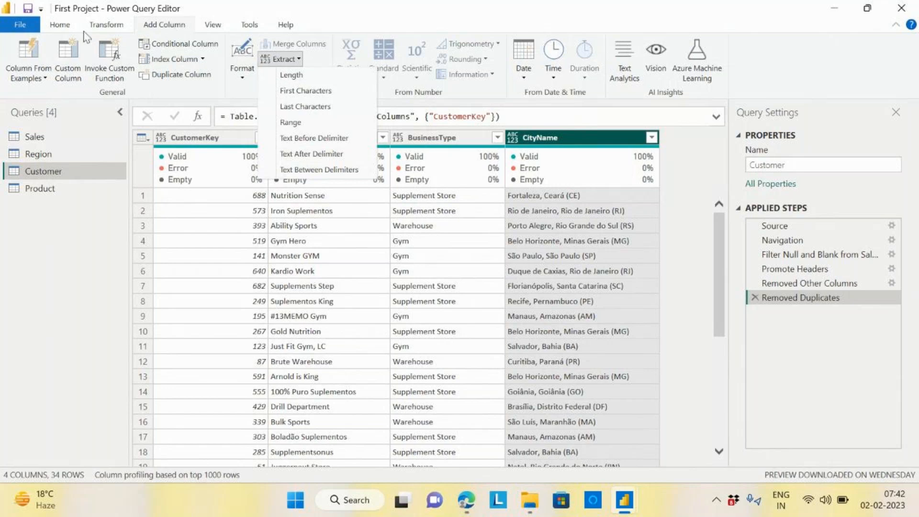
left_click(98, 25)
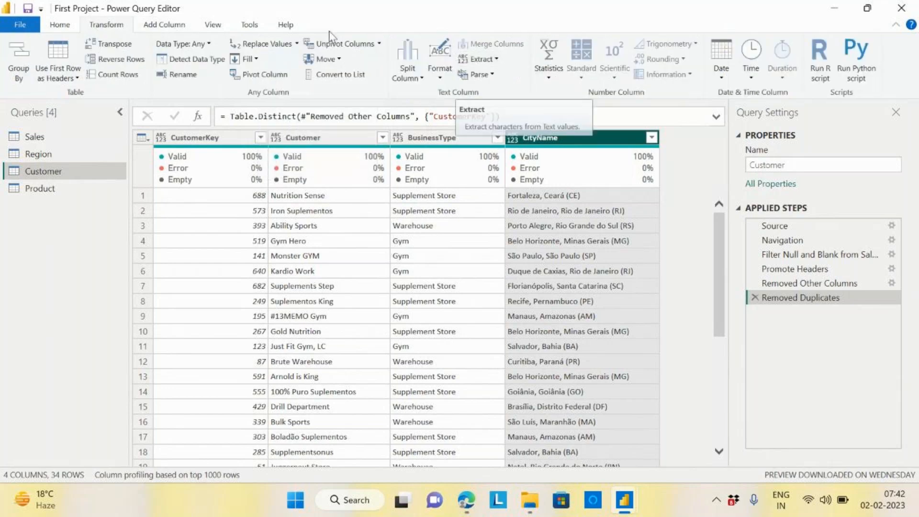
left_click(176, 27)
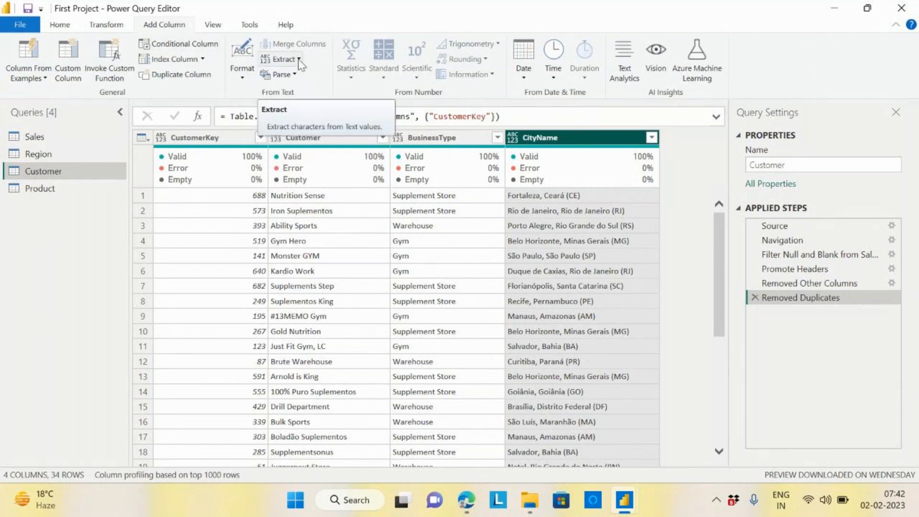
left_click(110, 25)
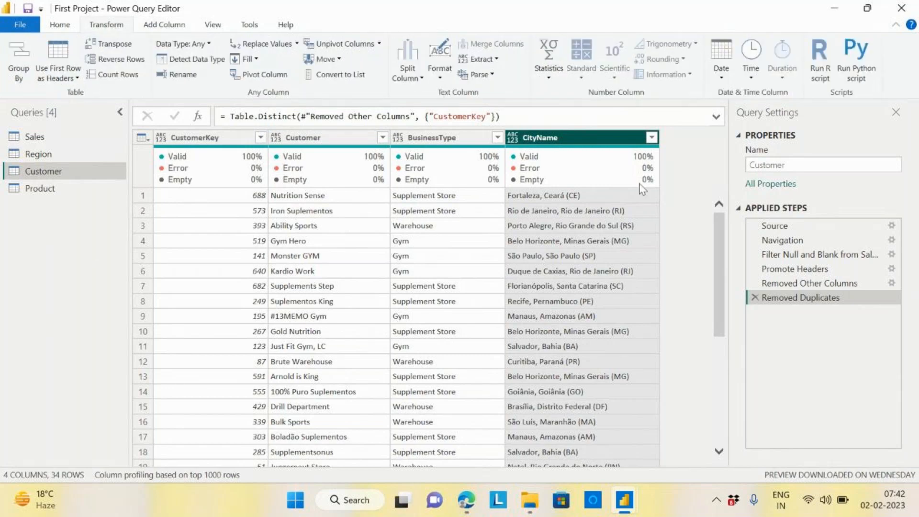
Transform the CityName column in place by extracting the text before the comma delimiter
left_click(483, 140)
left_click(544, 141)
left_click(497, 59)
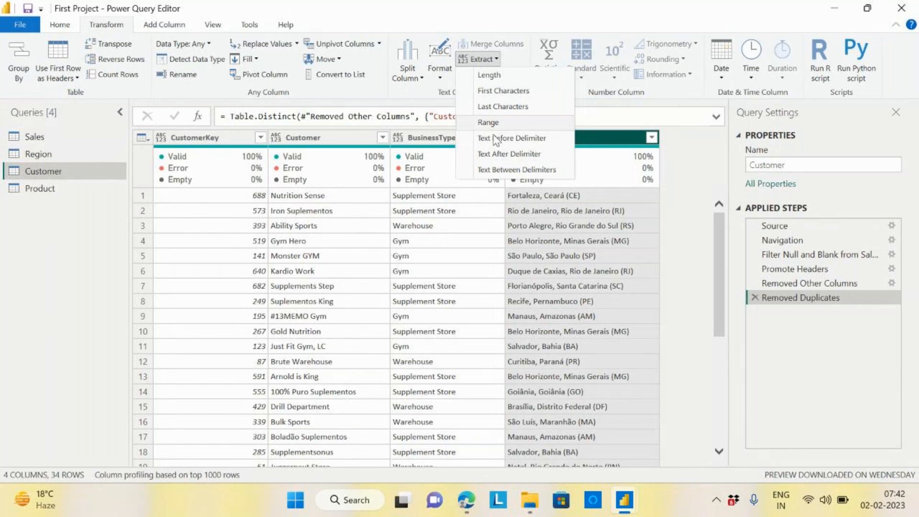
left_click(533, 155)
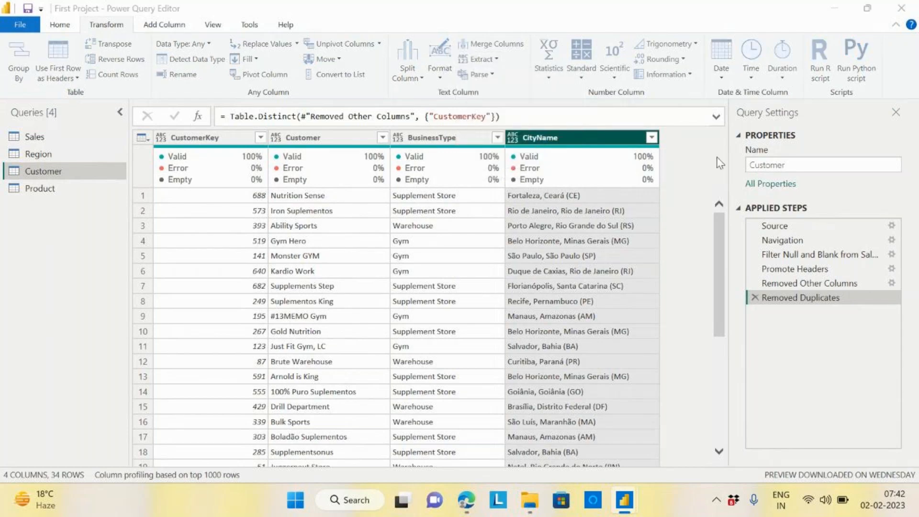
left_click_drag(496, 217, 619, 266)
left_click(449, 326)
type(",")
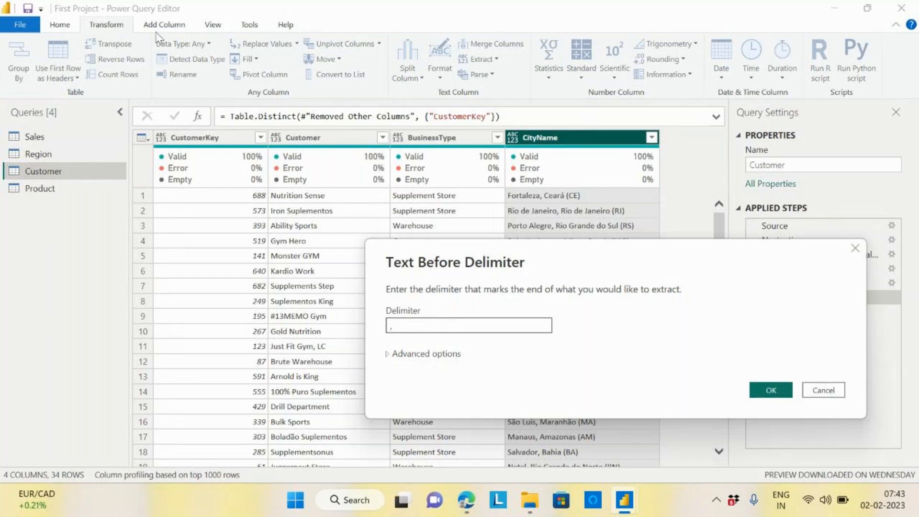
left_click(770, 390)
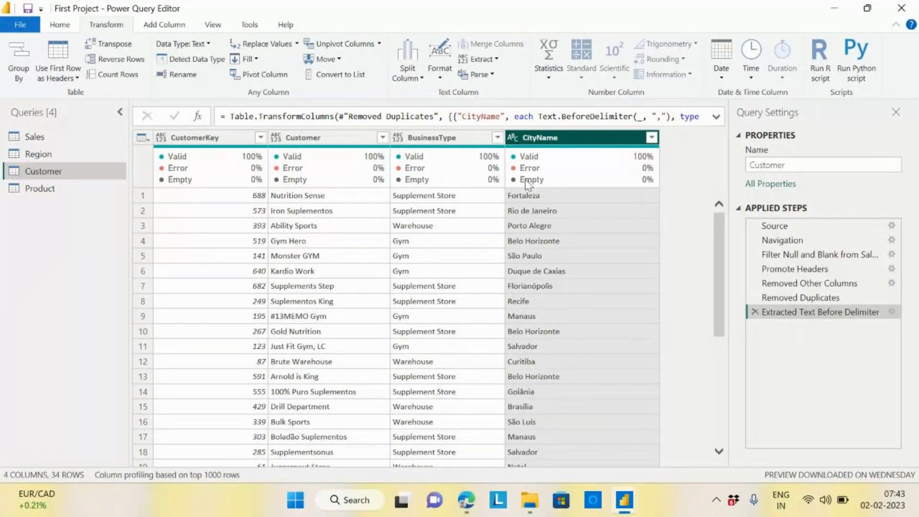
Compare CityName before and after the extraction, and delete the Extracted Text Before Delimiter step
left_click(789, 302)
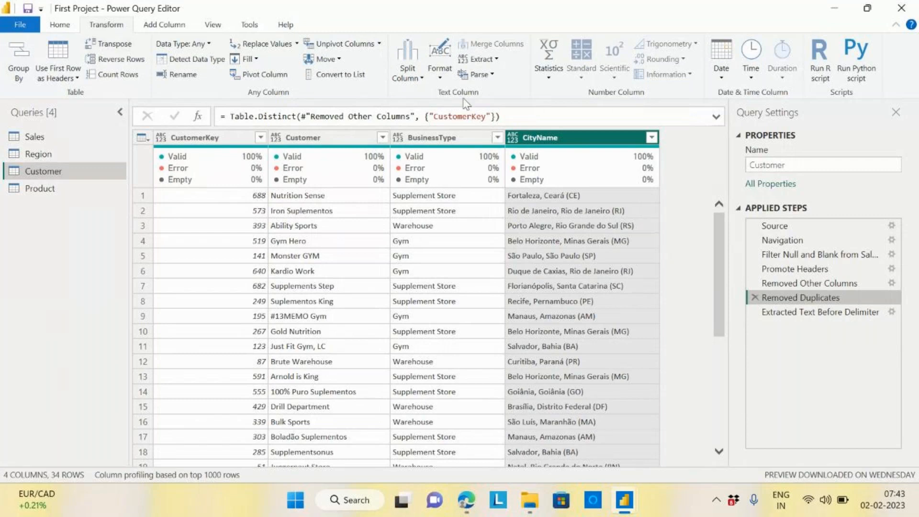
left_click(795, 314)
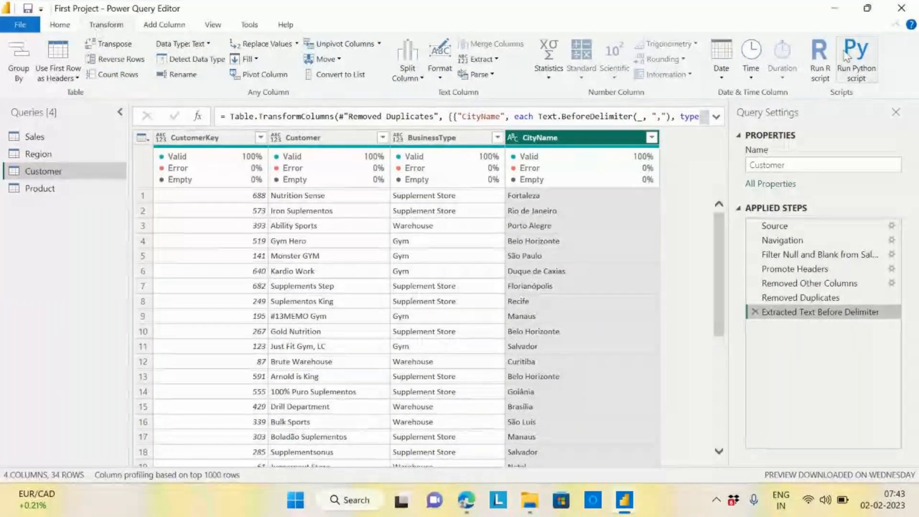
left_click(18, 67)
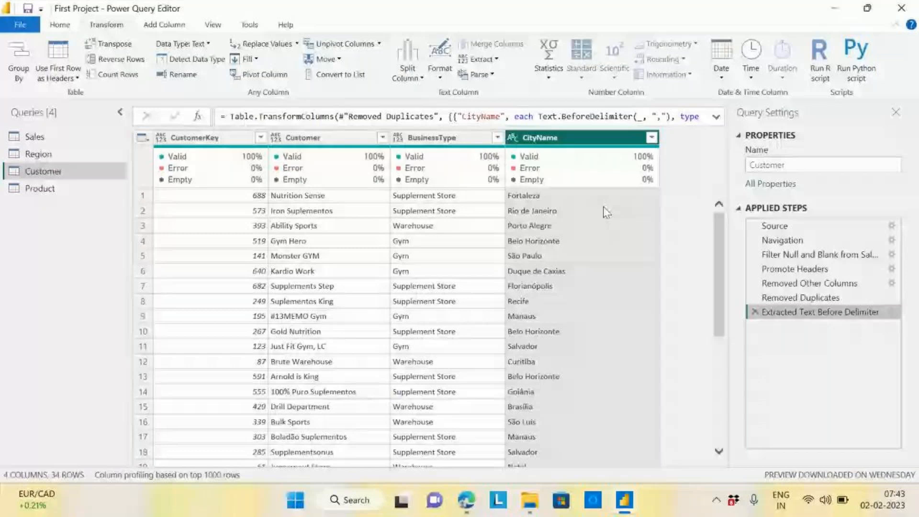
left_click(755, 312)
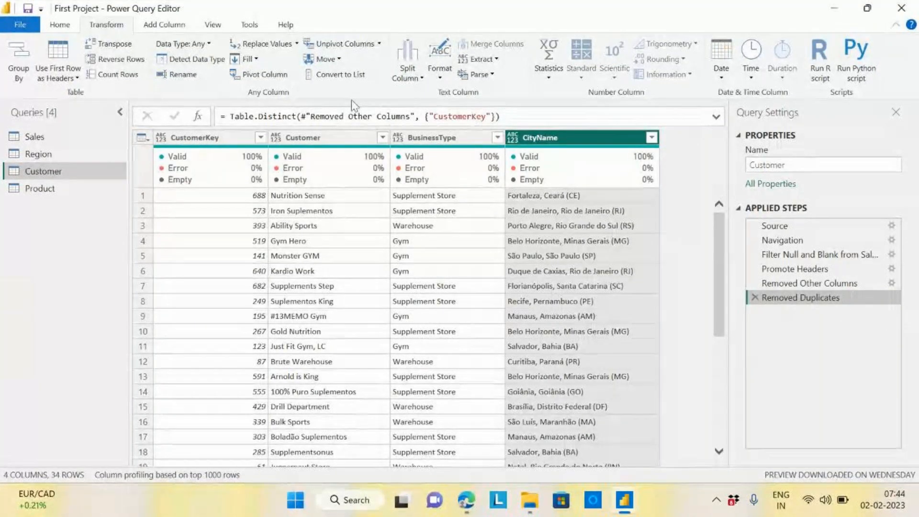
Add a new column to the Customer query containing the CityName text before the comma delimiter
left_click(161, 26)
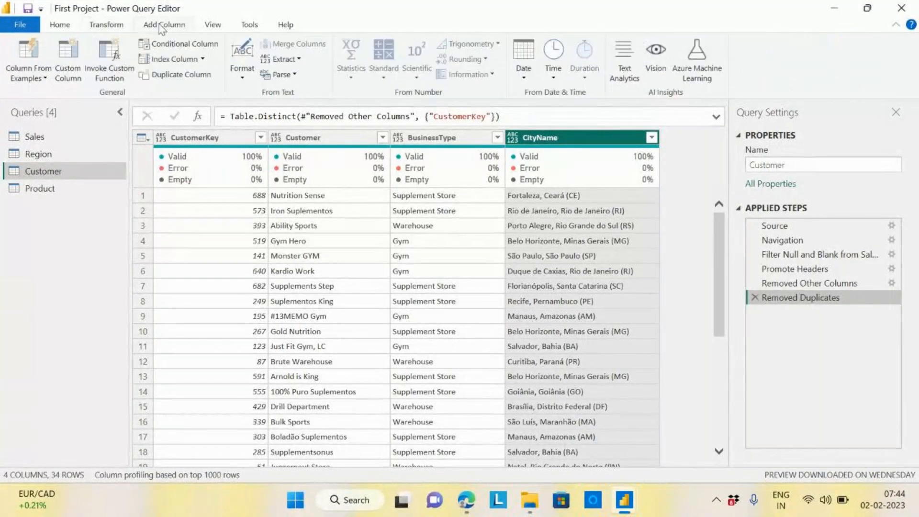
left_click(293, 58)
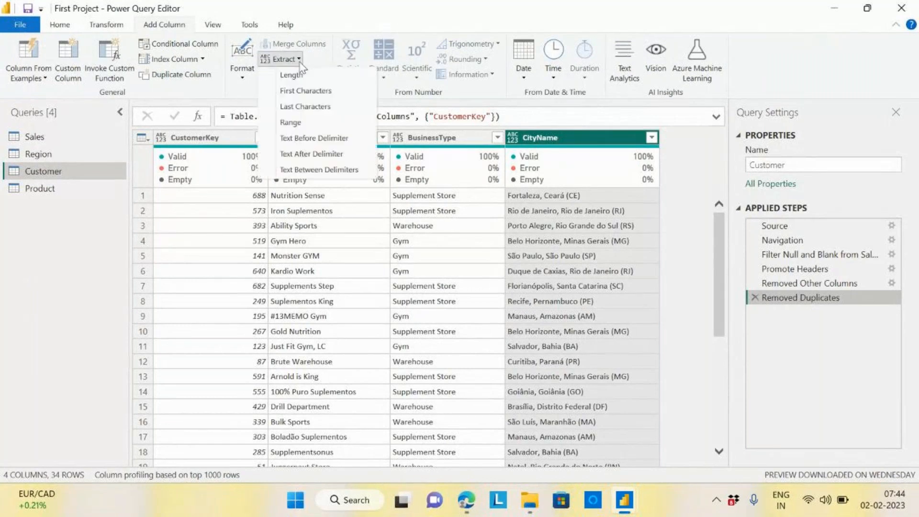
left_click(311, 140)
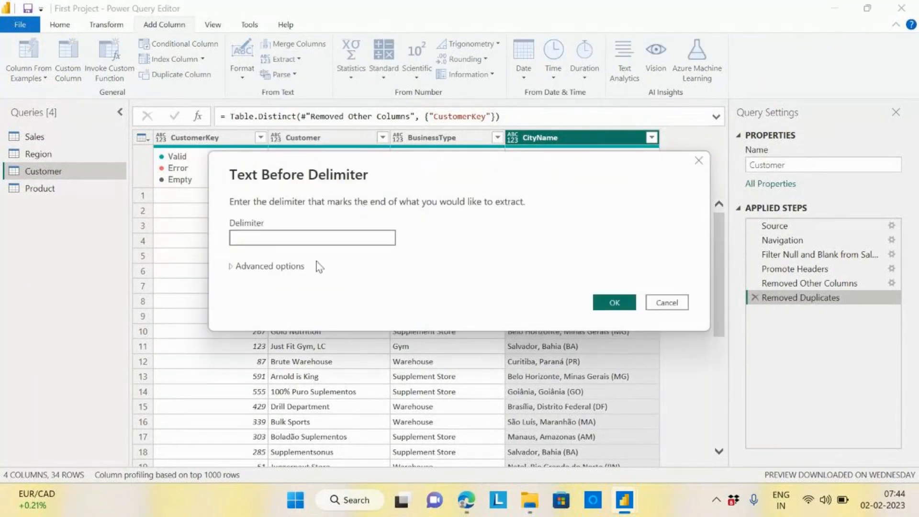
left_click_drag(425, 178, 417, 248)
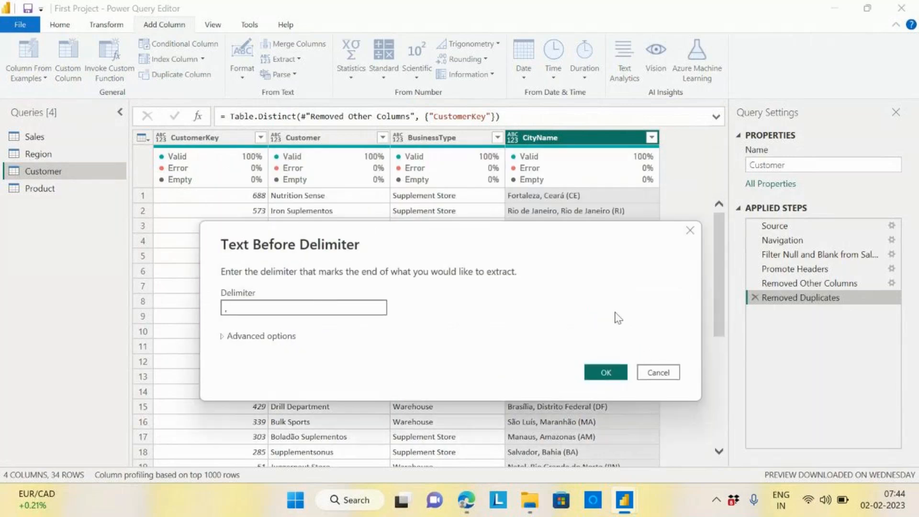
left_click(606, 373)
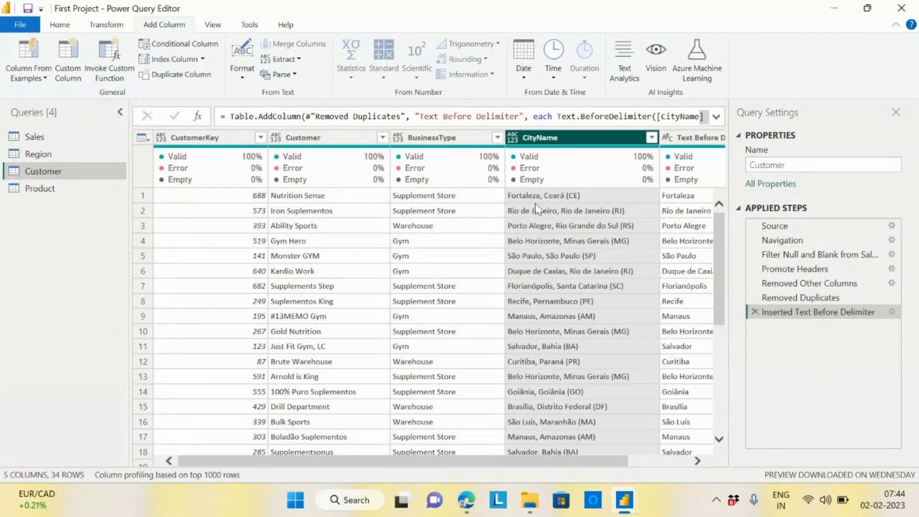
Rename the newly added Text Before Delimiter column to City
left_click_drag(501, 461, 566, 460)
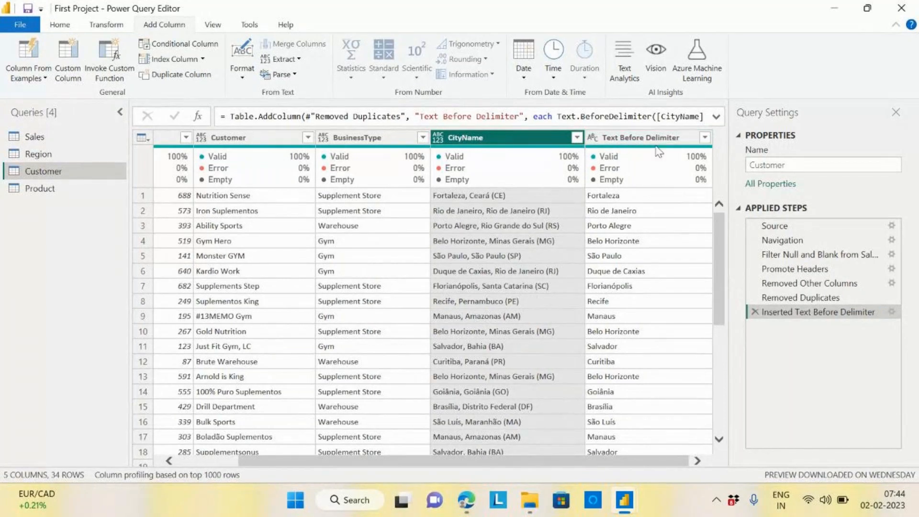
double_click(640, 138)
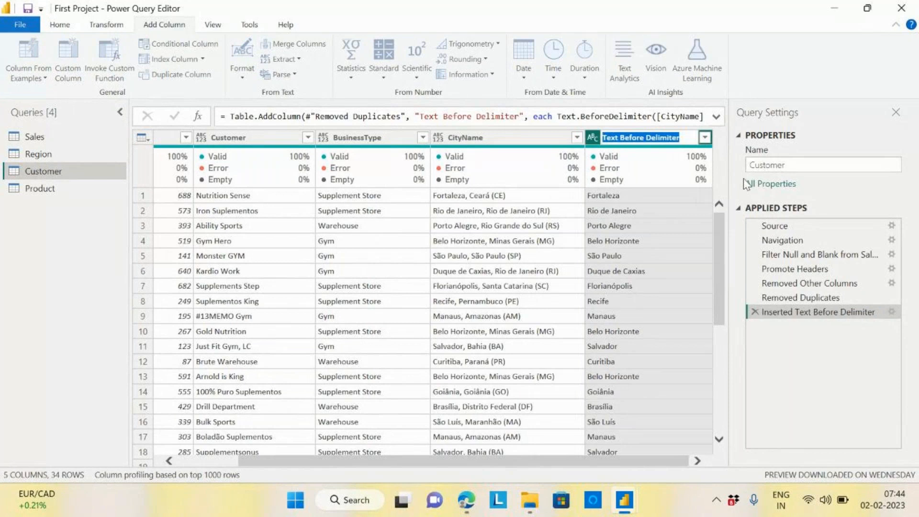
type("City")
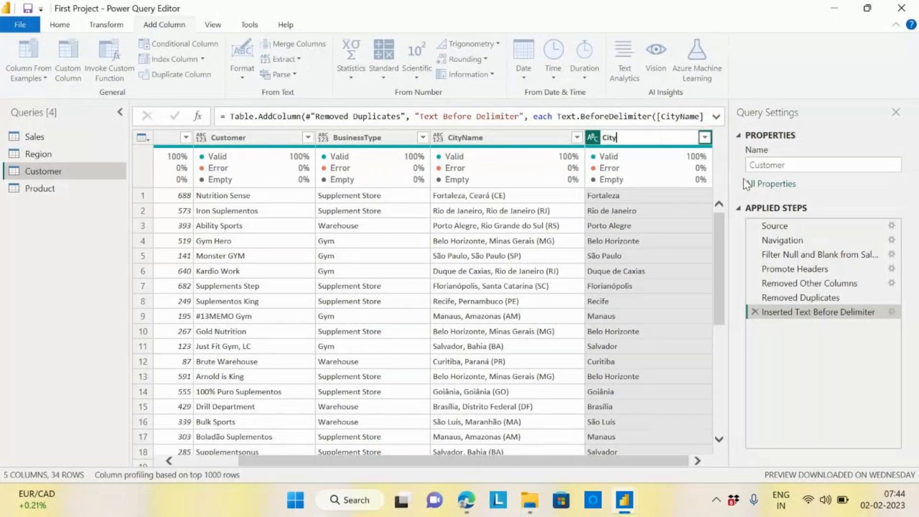
key("Return")
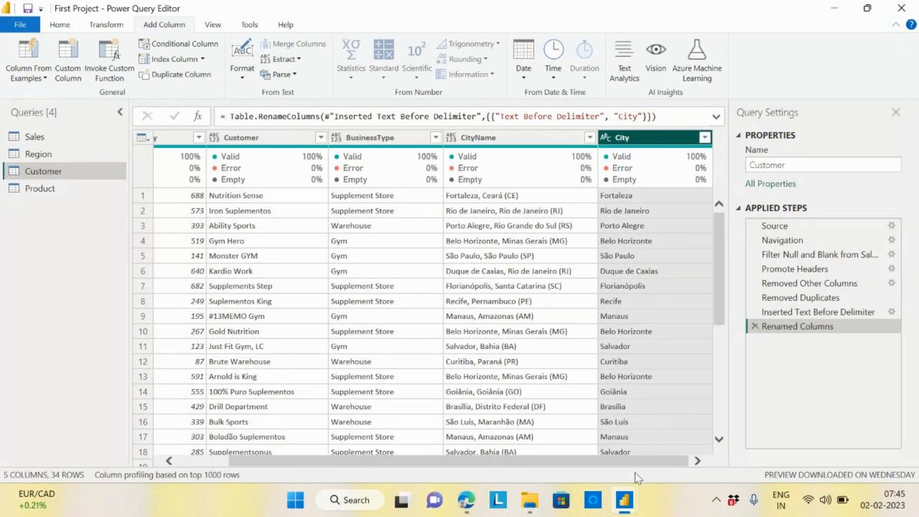
Add a new column to the Customer query extracting the CityName text between the delimiters "," and "("
left_click(496, 141)
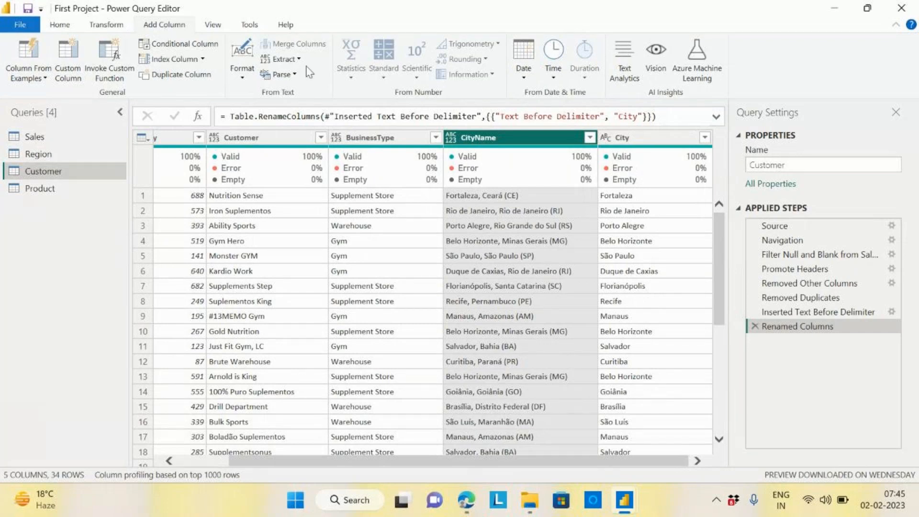
left_click(297, 59)
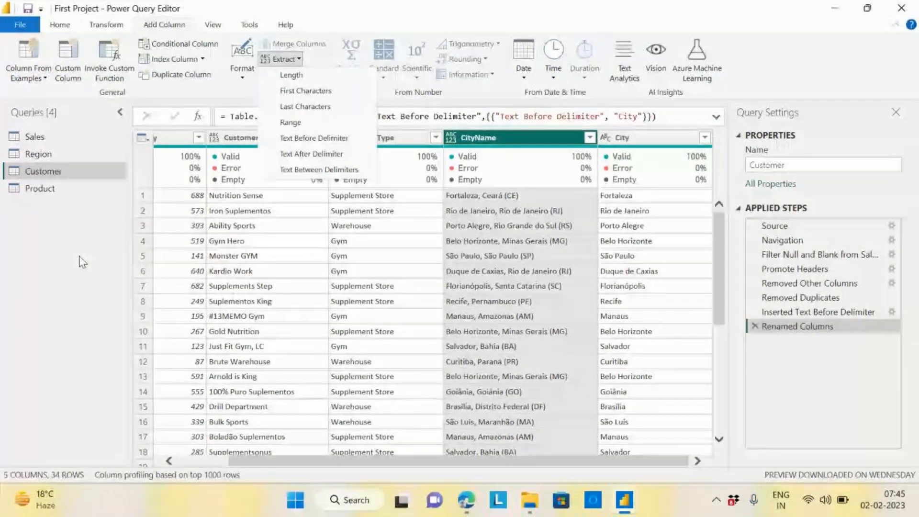
left_click(316, 172)
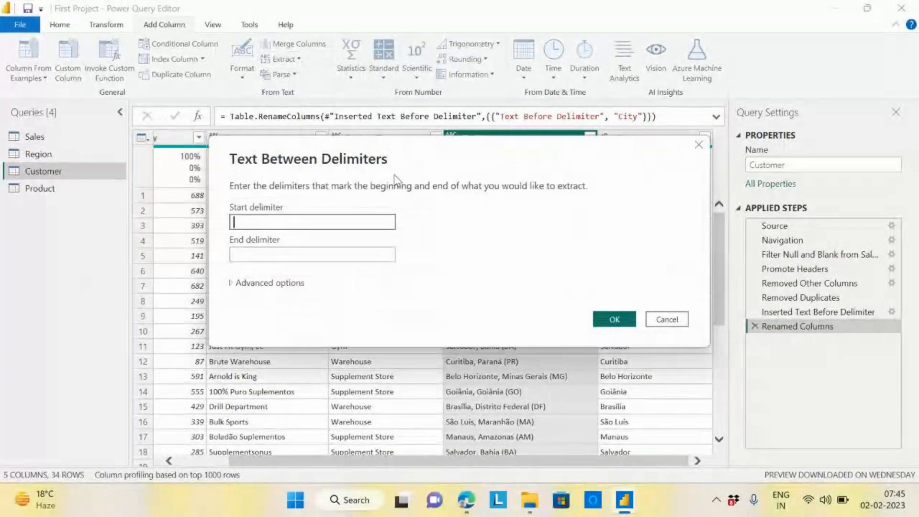
left_click_drag(424, 148, 592, 268)
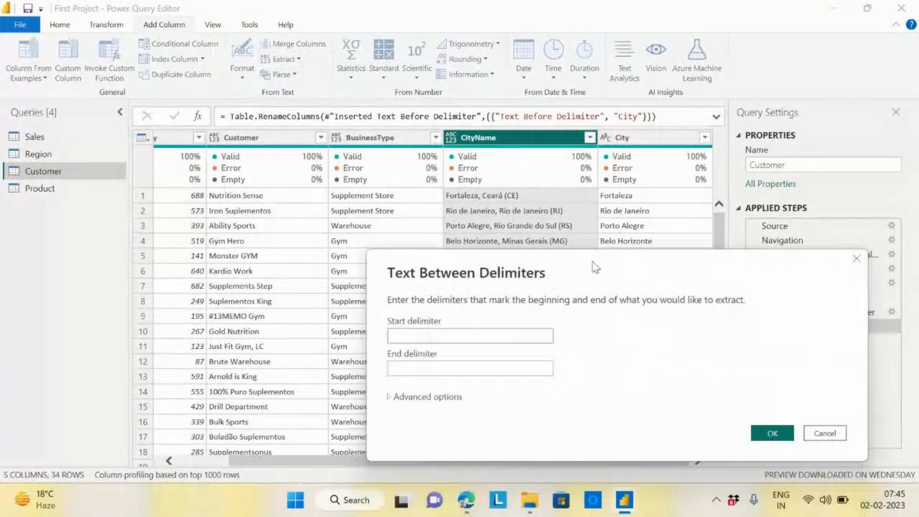
left_click(464, 340)
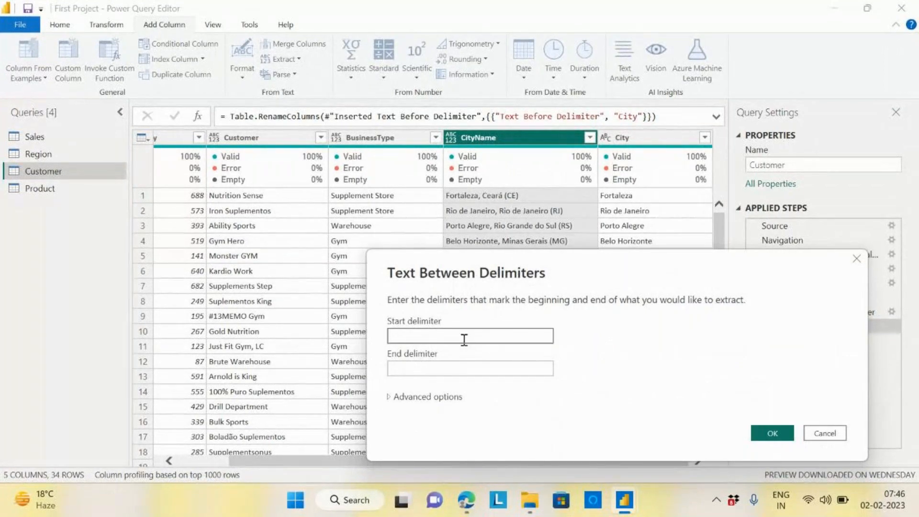
type(",")
left_click(456, 368)
type("(")
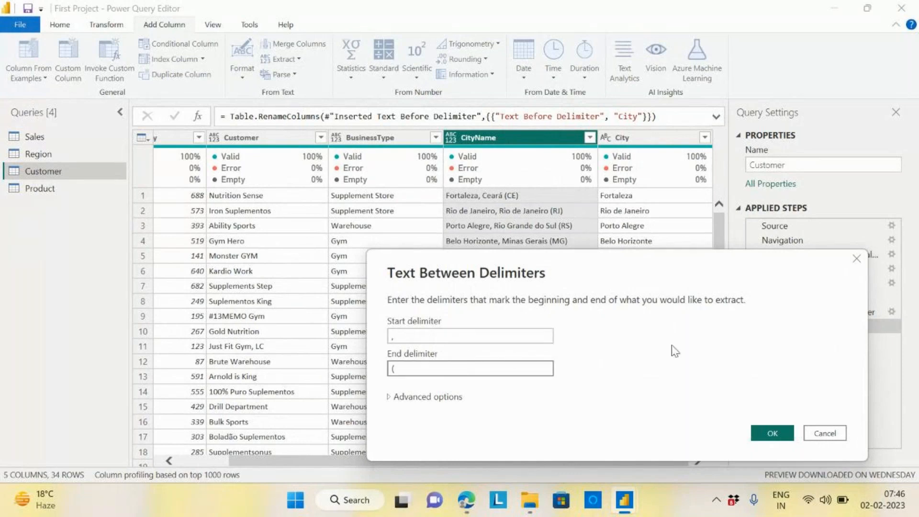
left_click_drag(660, 278, 469, 254)
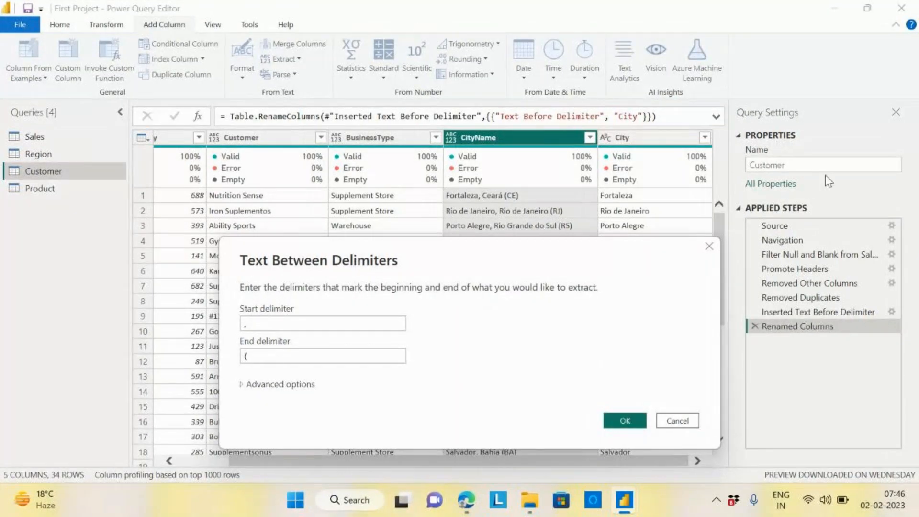
left_click(626, 422)
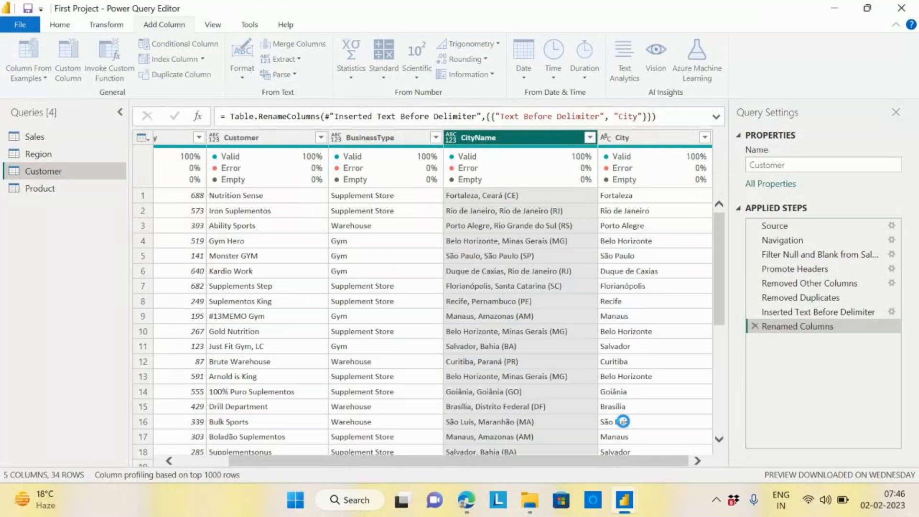
left_click_drag(505, 463, 631, 443)
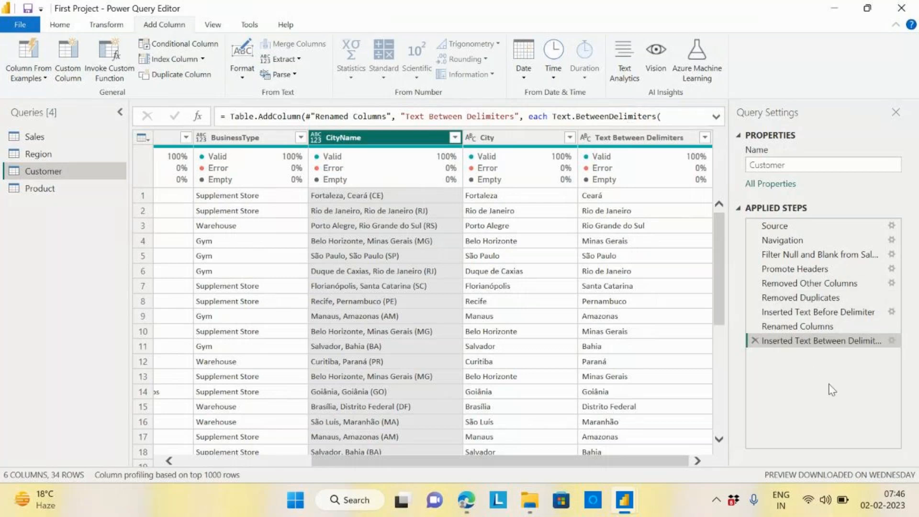
Compare the table at the Inserted Text Before Delimiter, Renamed Columns and Inserted Text Between Delimiters applied steps
left_click(826, 314)
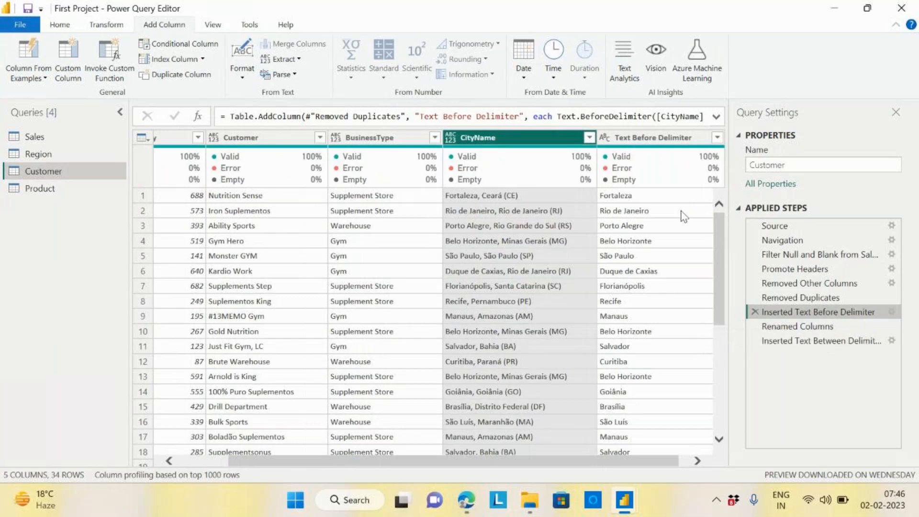
left_click(800, 325)
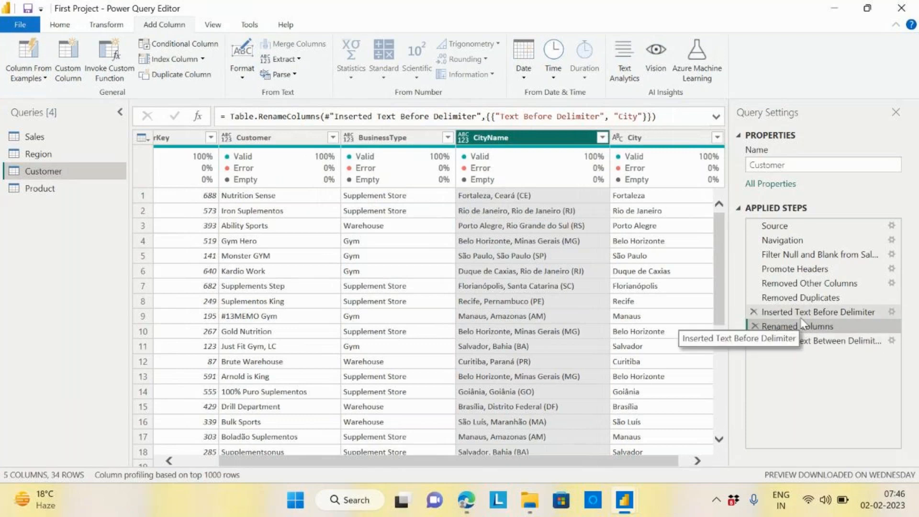
left_click(805, 343)
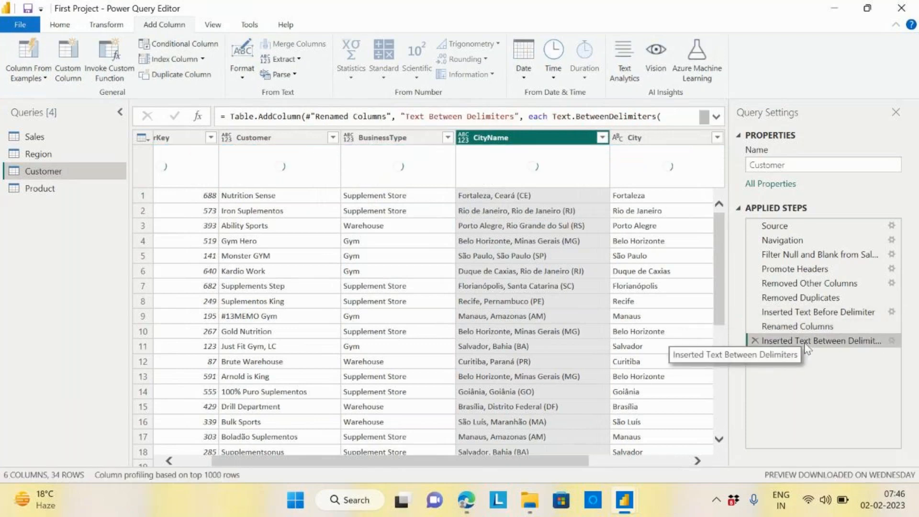
left_click_drag(533, 458, 729, 455)
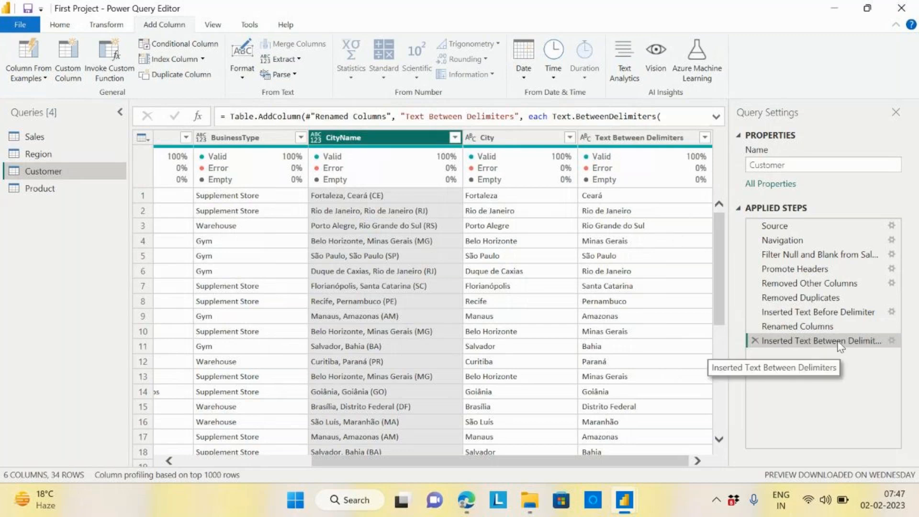
Rename the Text Between Delimiters column to State by editing the column name inside its Table.AddColumn formula
left_click(716, 117)
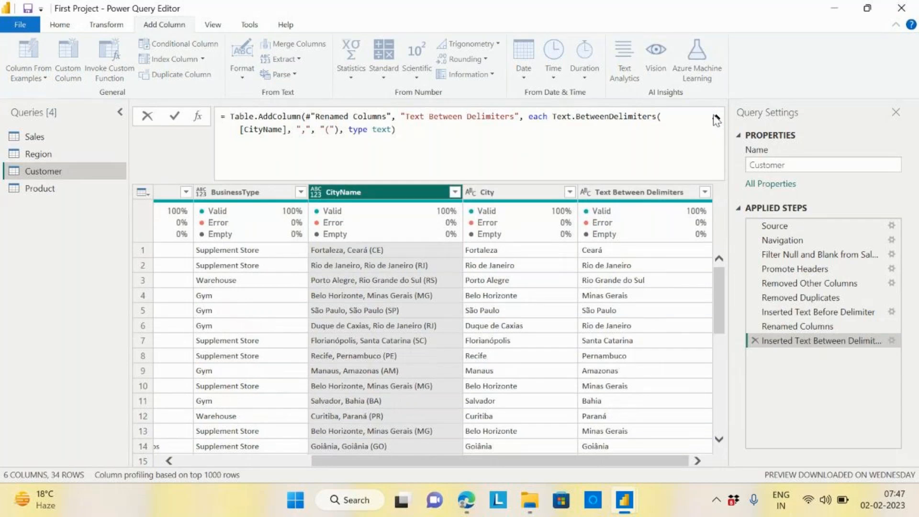
left_click(825, 349)
left_click(650, 194)
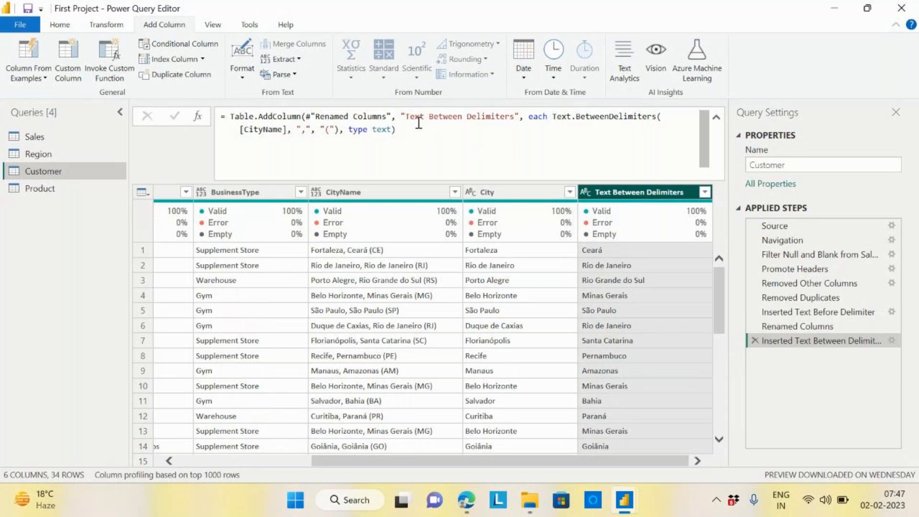
left_click_drag(405, 120, 514, 119)
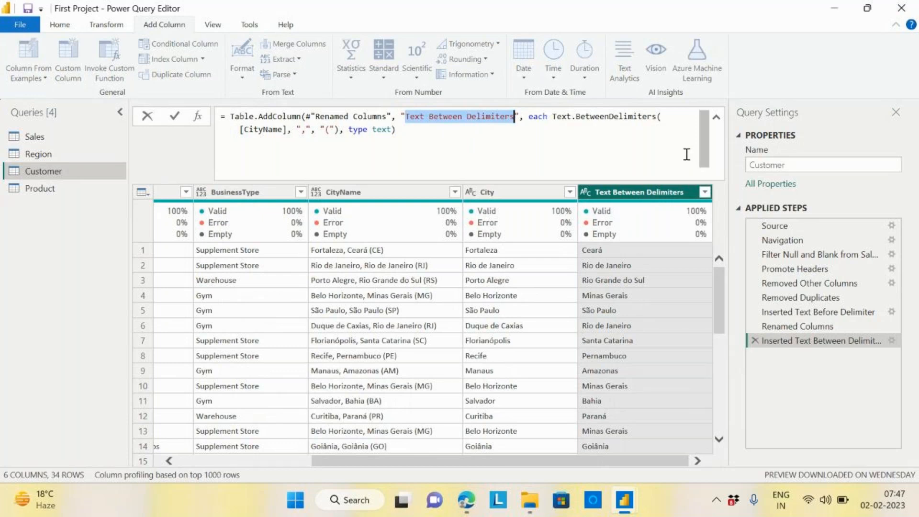
type("State")
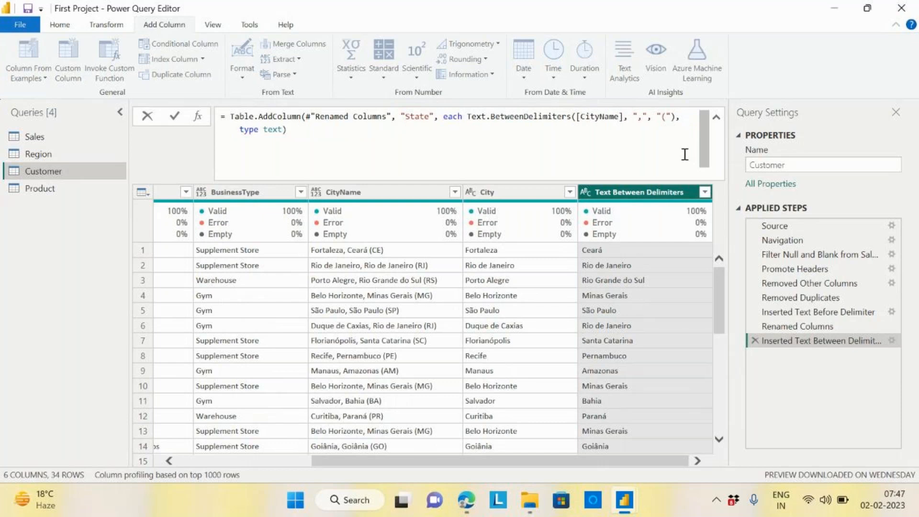
left_click(306, 133)
key("Return")
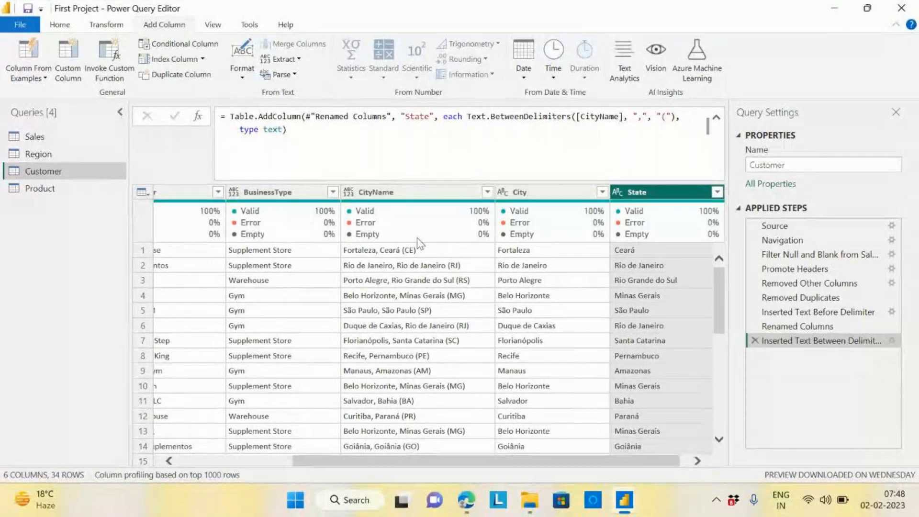
Add another column extracting the CityName text between the delimiters "(" and ")", and collapse the expanded formula
mouse_move(397, 208)
left_click(410, 194)
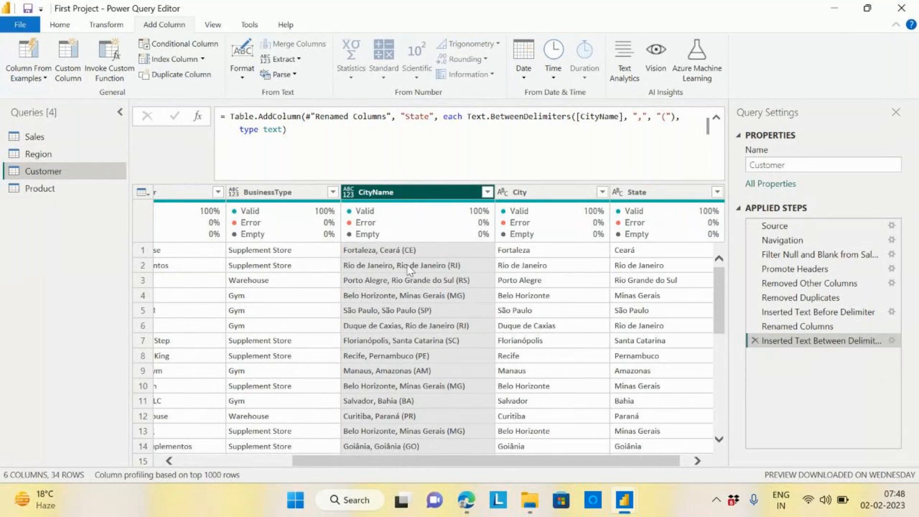
left_click(298, 59)
left_click(335, 171)
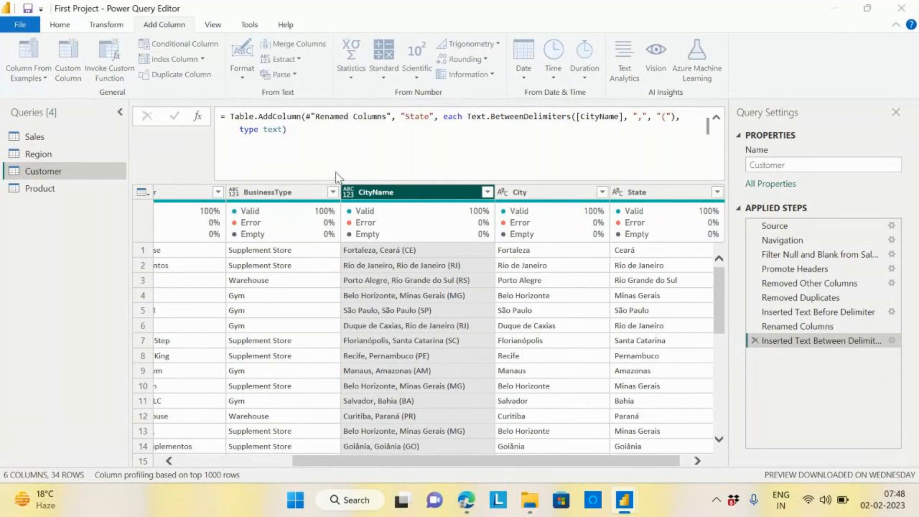
left_click_drag(401, 148, 385, 274)
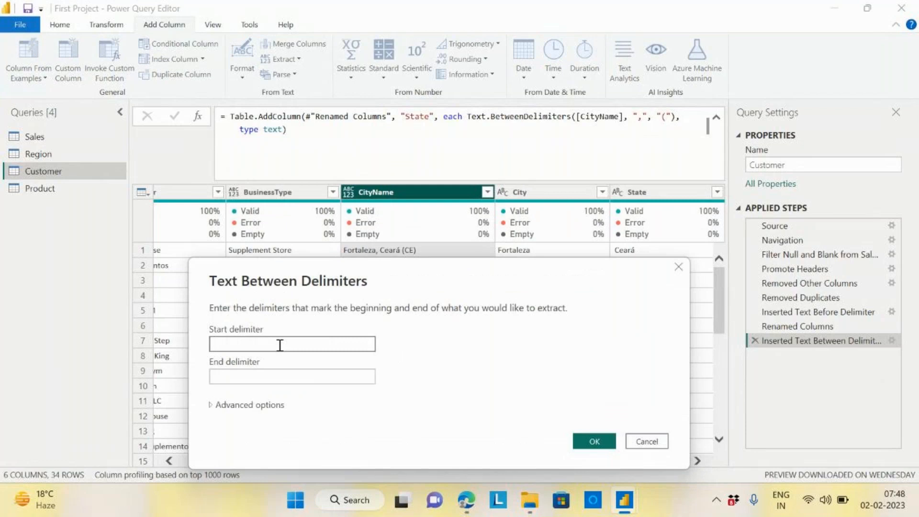
type("(")
left_click_drag(401, 278, 421, 311)
left_click(326, 413)
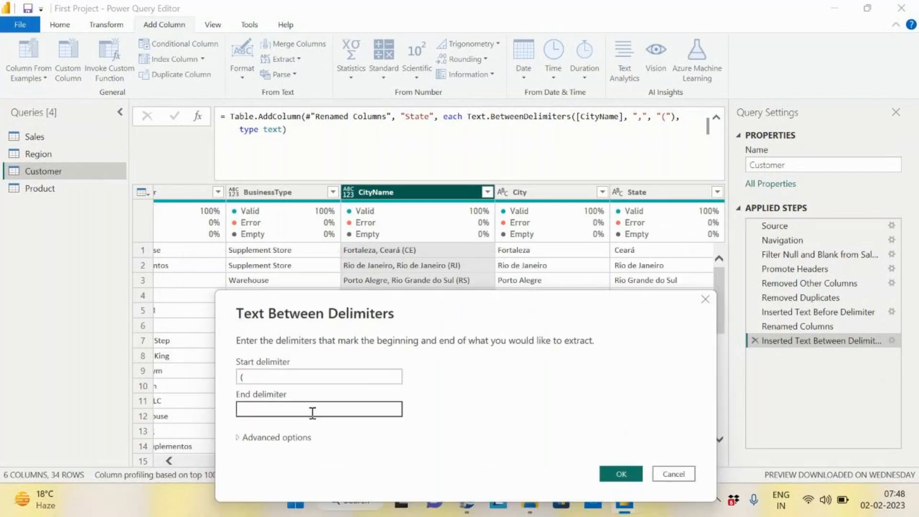
type(")")
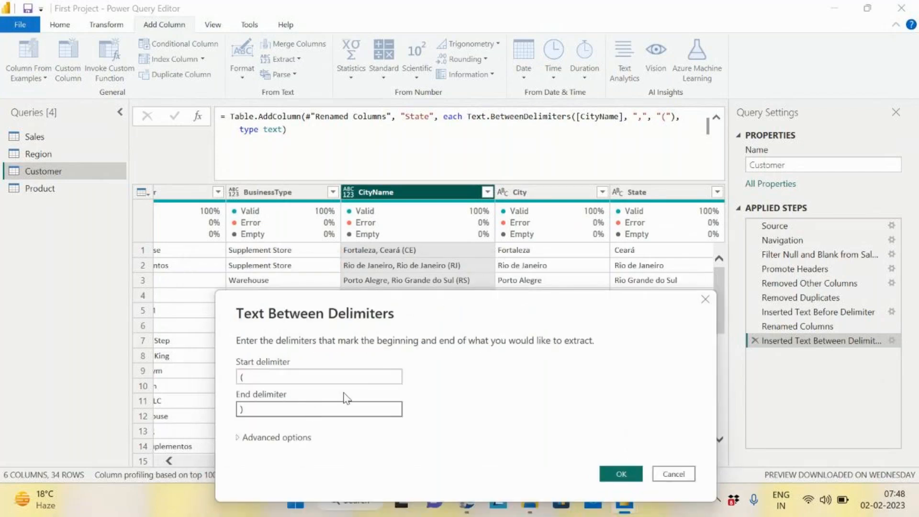
left_click_drag(416, 321, 371, 45)
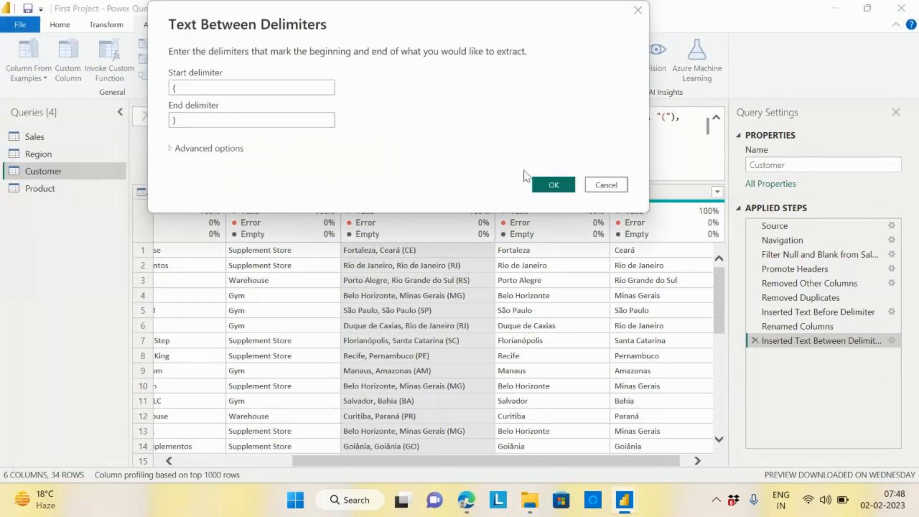
left_click(554, 186)
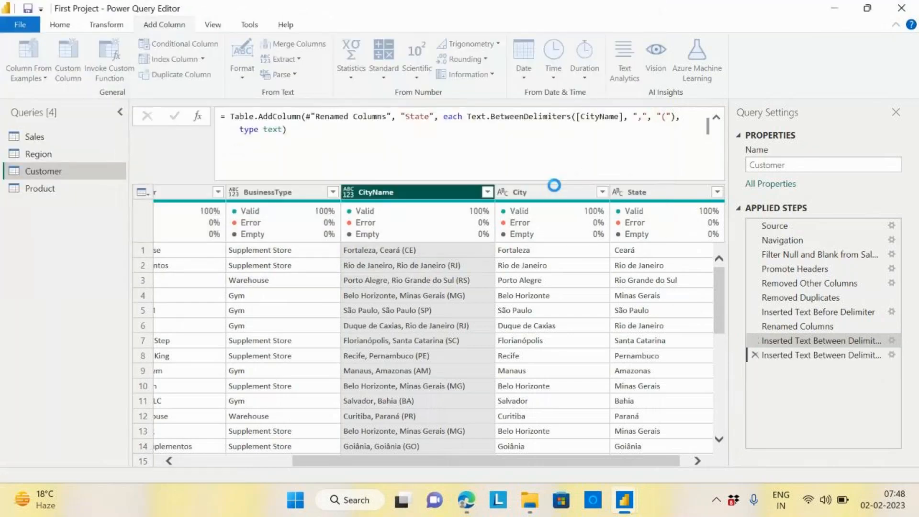
left_click_drag(519, 463, 677, 460)
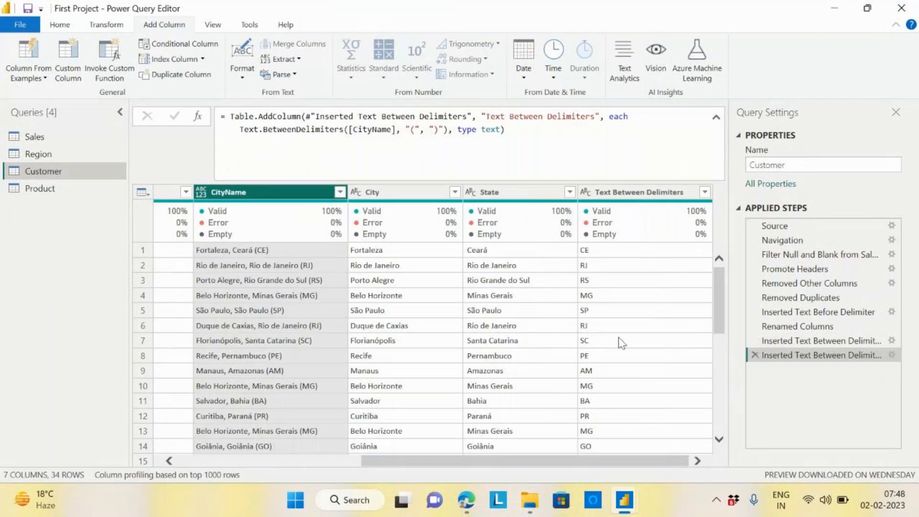
left_click(716, 117)
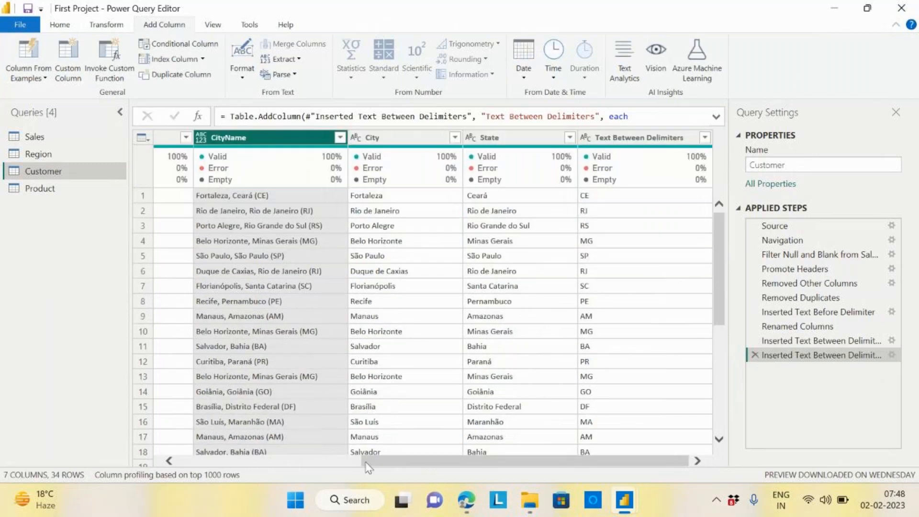
left_click_drag(425, 462, 392, 464)
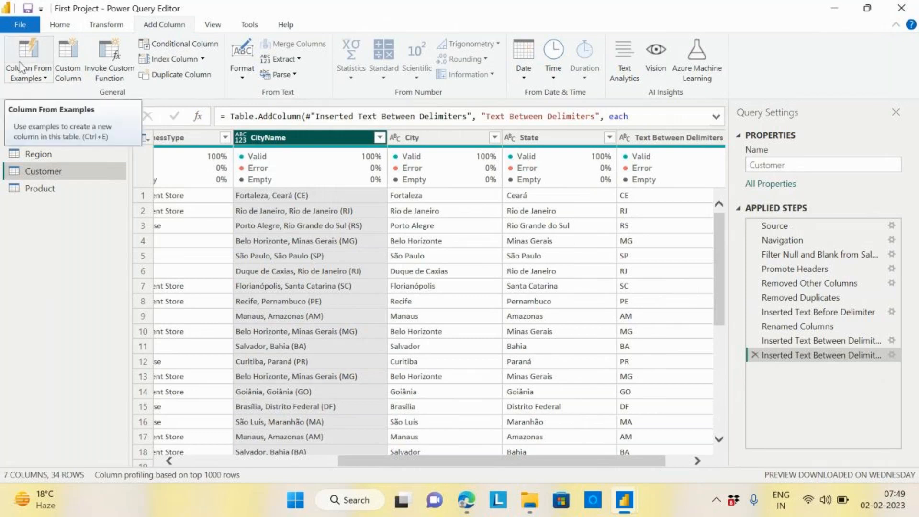
Switch to Excel and create a blank workbook
left_click(369, 501)
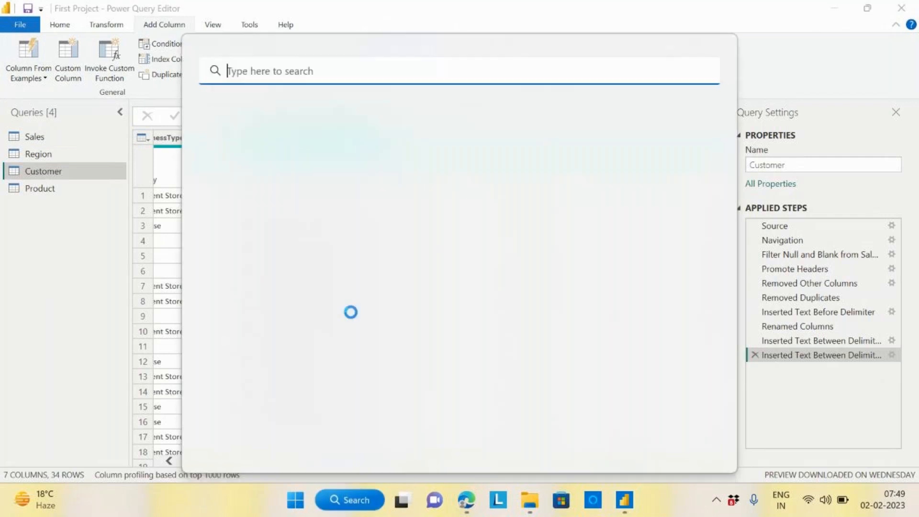
type("excel")
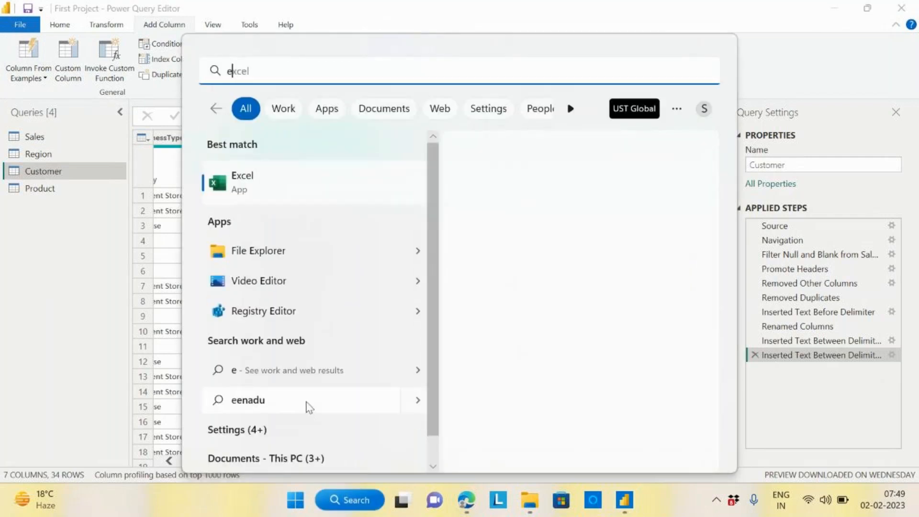
key("Return")
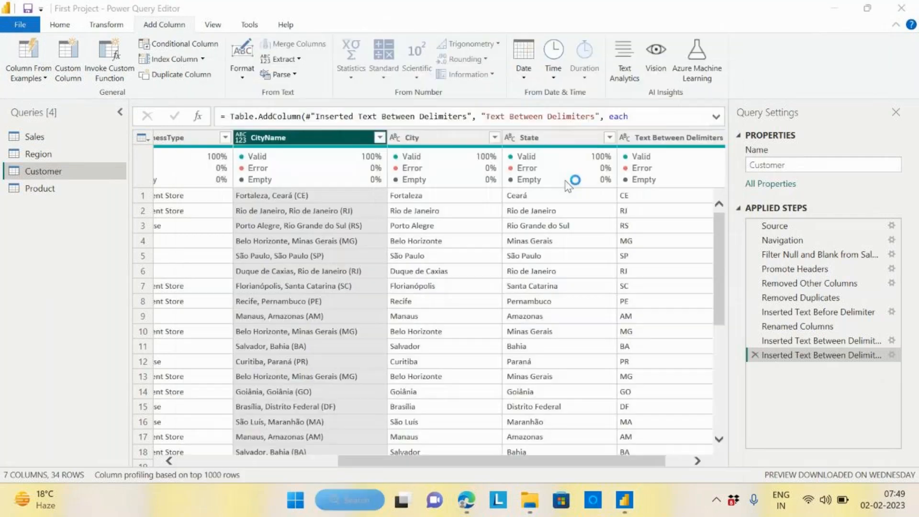
key("Return")
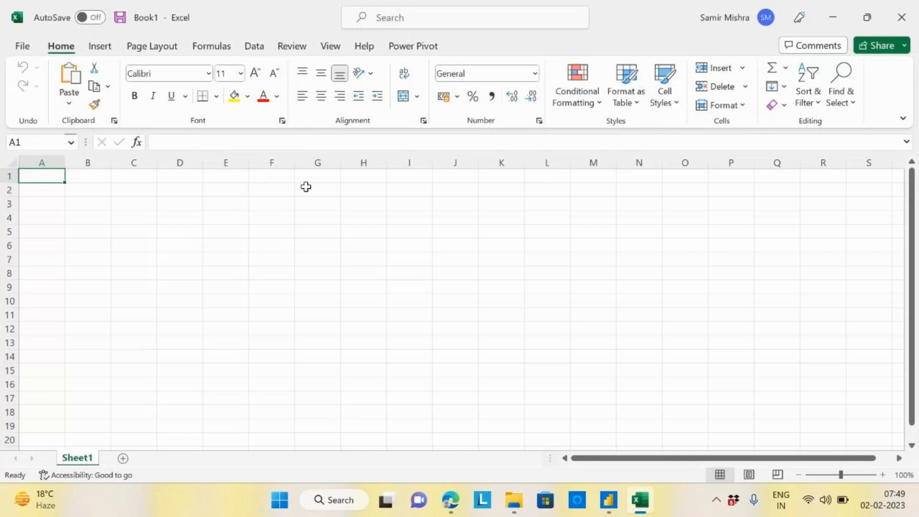
Widen column A and enter std101 in cell A1 and st102 in cell A2
left_click_drag(66, 163, 110, 170)
type("s")
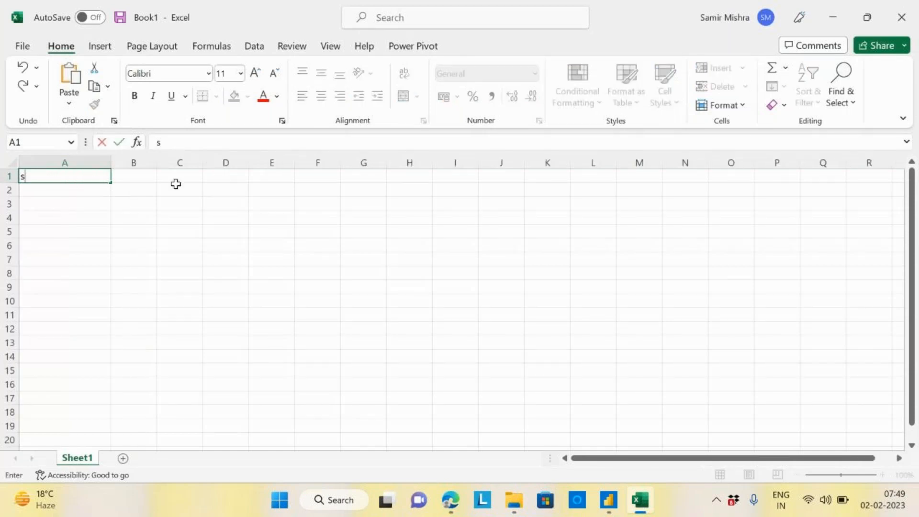
type("td101")
left_click(75, 193)
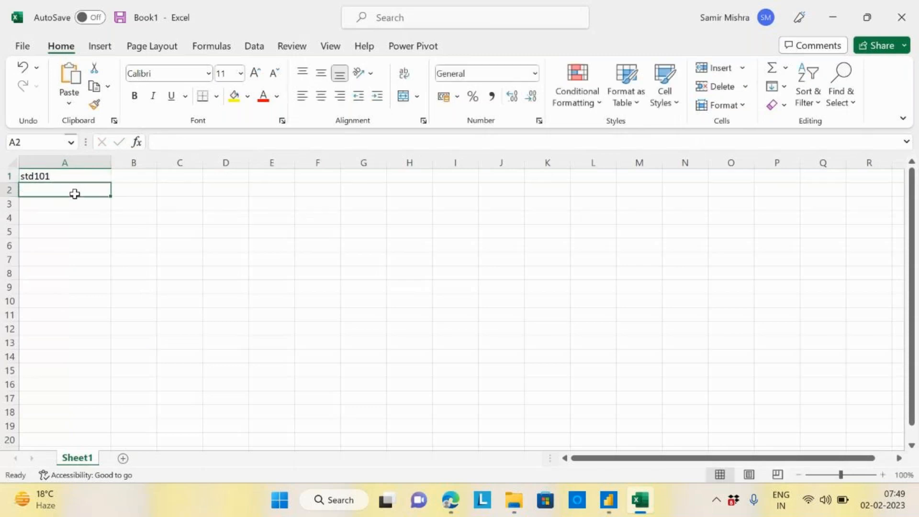
type("st102")
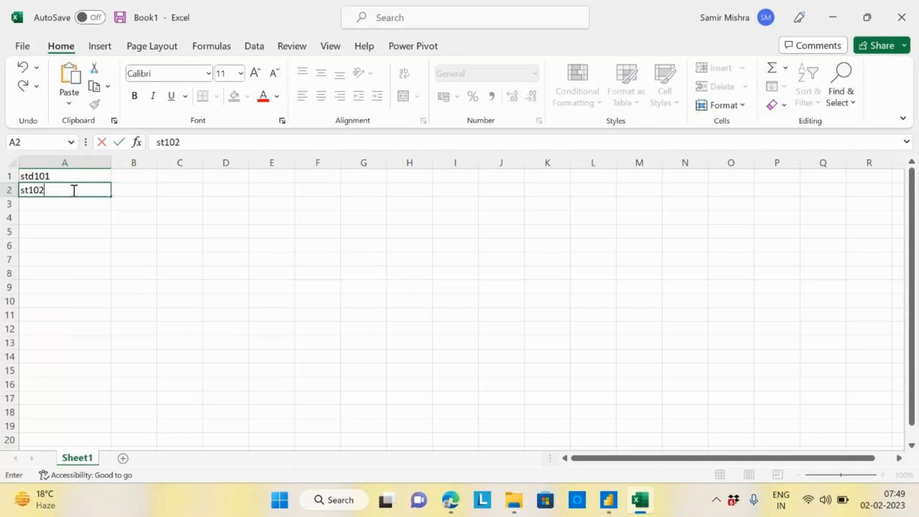
left_click(44, 205)
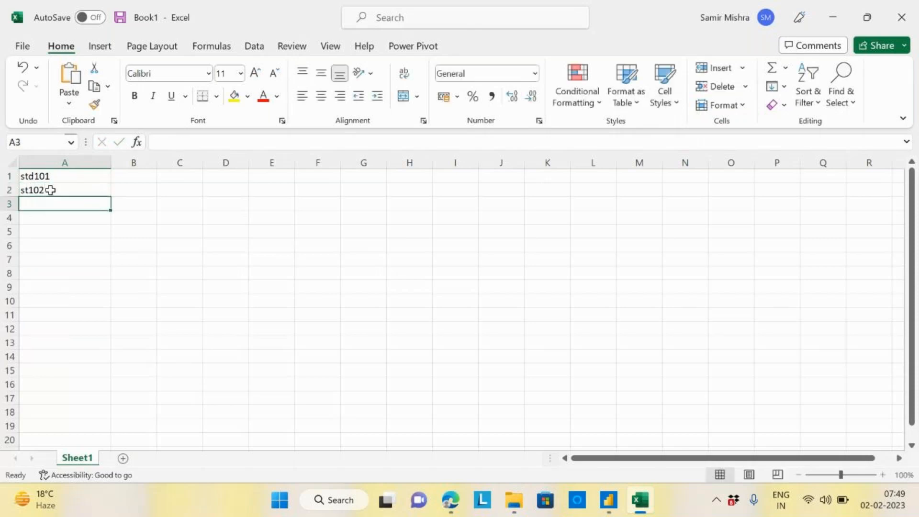
Auto-fill the pattern of cells A1:A2 down to A15 and look over the generated entries
left_click_drag(55, 182, 57, 191)
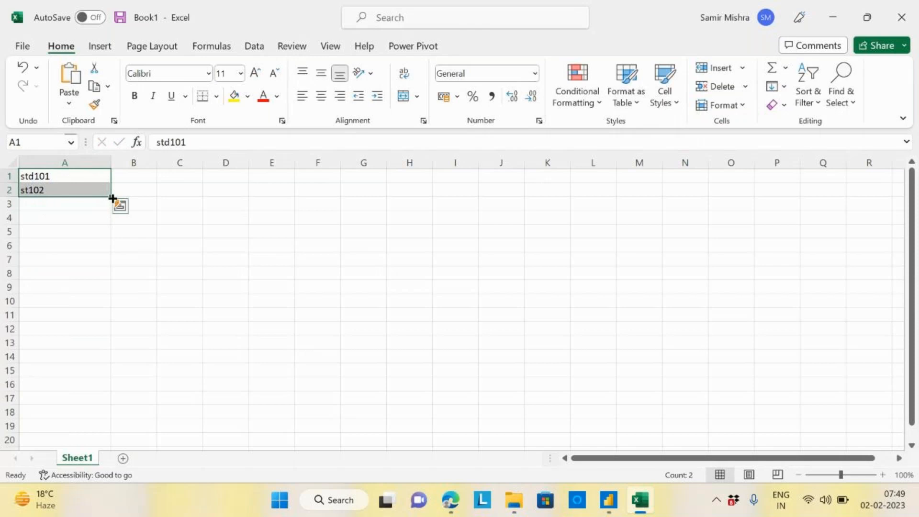
left_click_drag(111, 196, 97, 373)
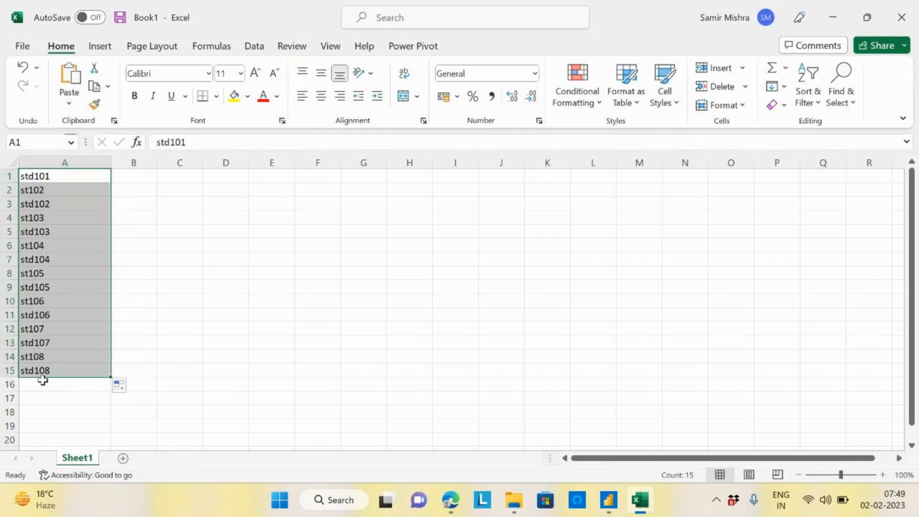
left_click(44, 206)
left_click_drag(43, 175, 45, 193)
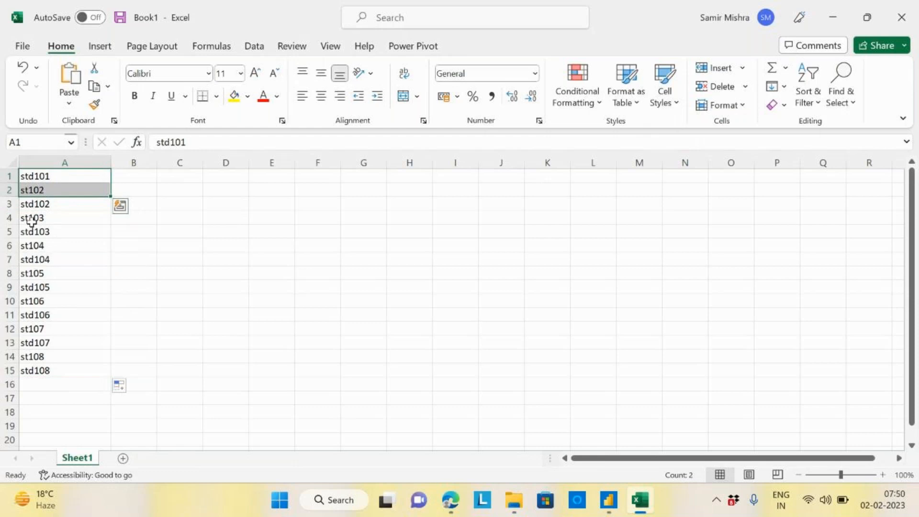
left_click_drag(43, 204, 39, 287)
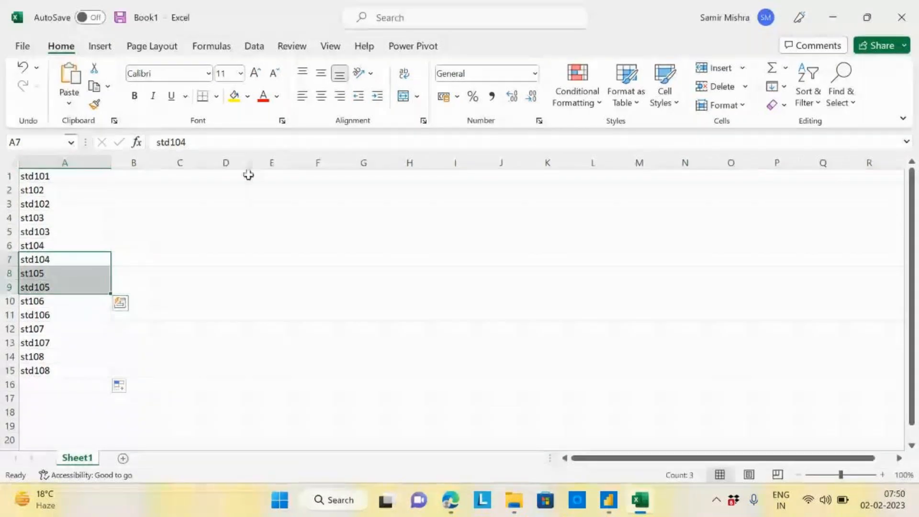
Enter 1 in C1 and 2 in C2, and auto-fill the number series down to C17
left_click(193, 180)
type("1")
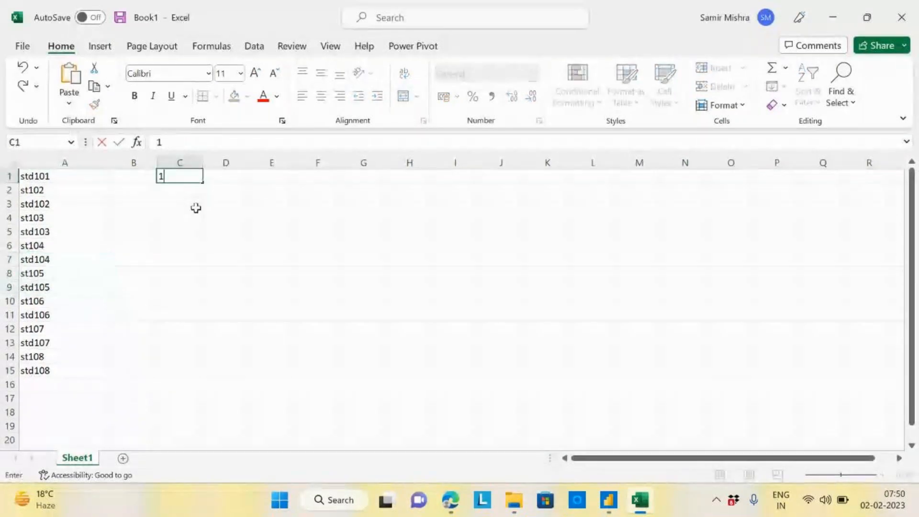
key("Return")
type("2")
left_click(273, 215)
left_click_drag(181, 178, 209, 401)
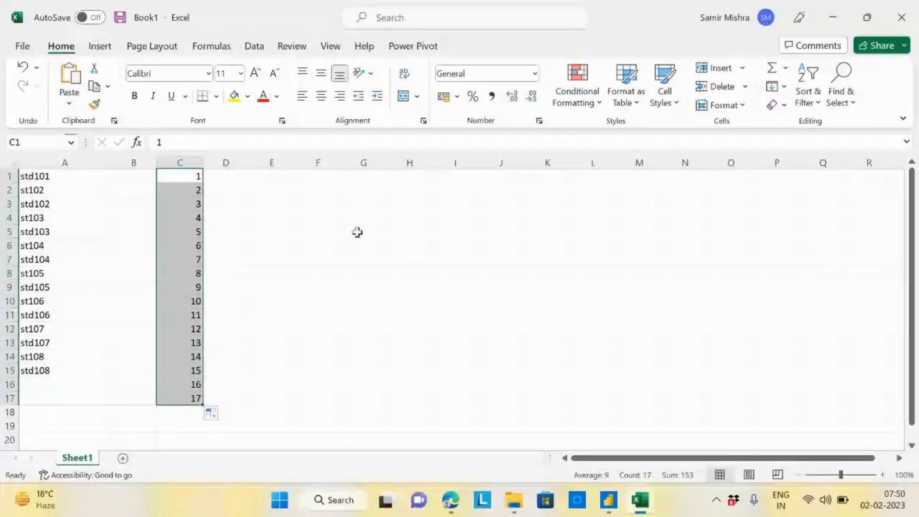
left_click(325, 232)
left_click_drag(191, 176, 190, 397)
left_click_drag(171, 180, 186, 190)
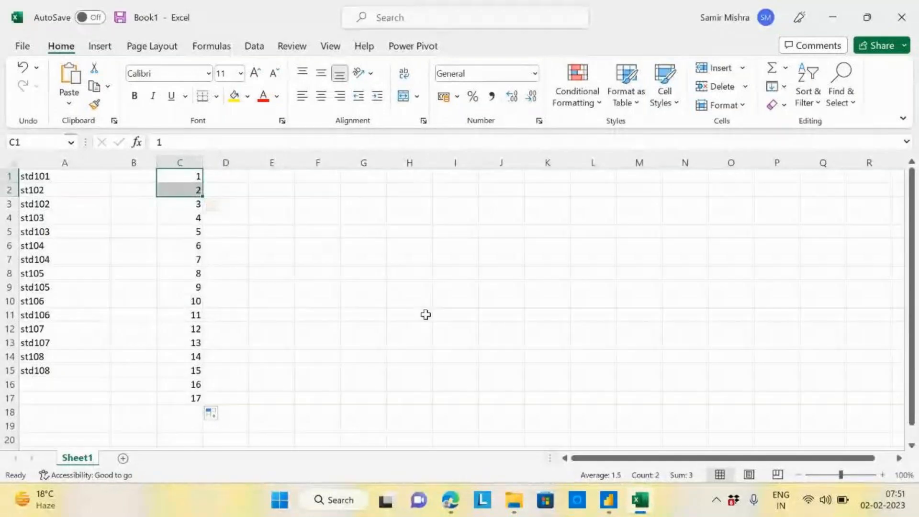
Switch back to the Power Query Editor and start a column from examples based on the selected CityName column
mouse_move(614, 514)
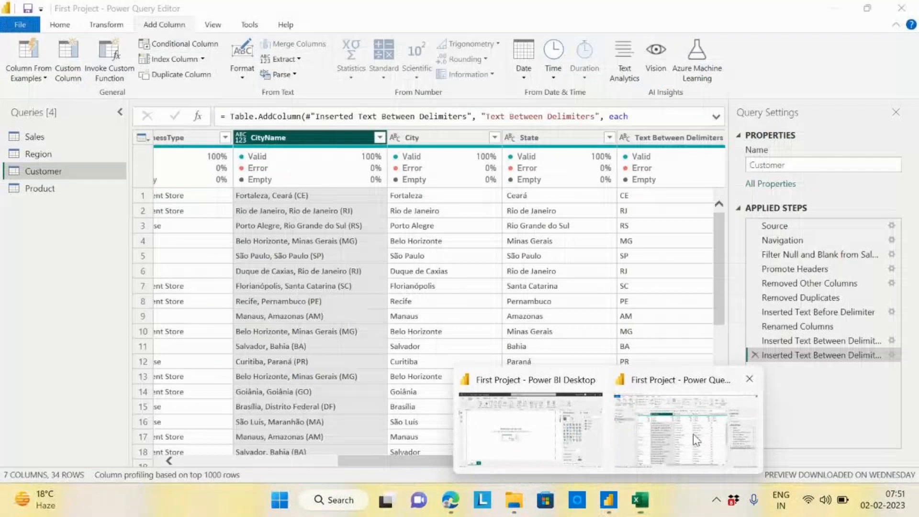
left_click(693, 434)
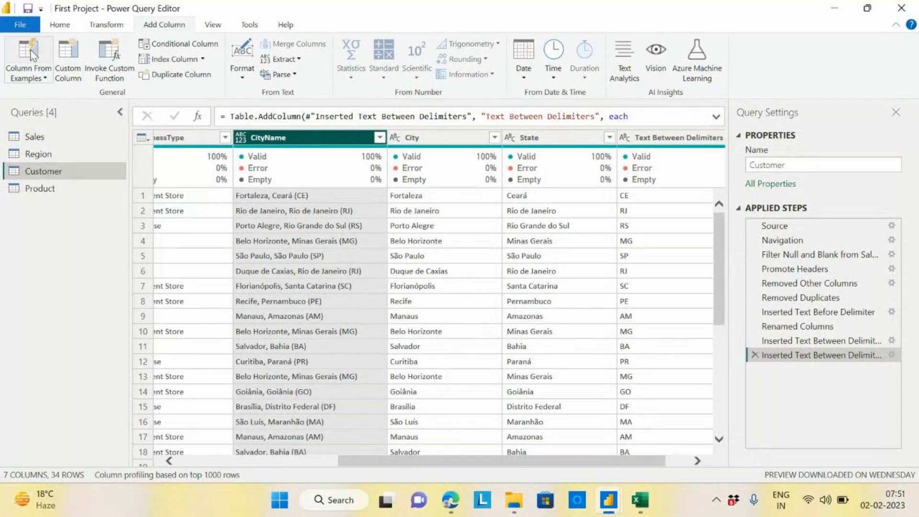
left_click(45, 78)
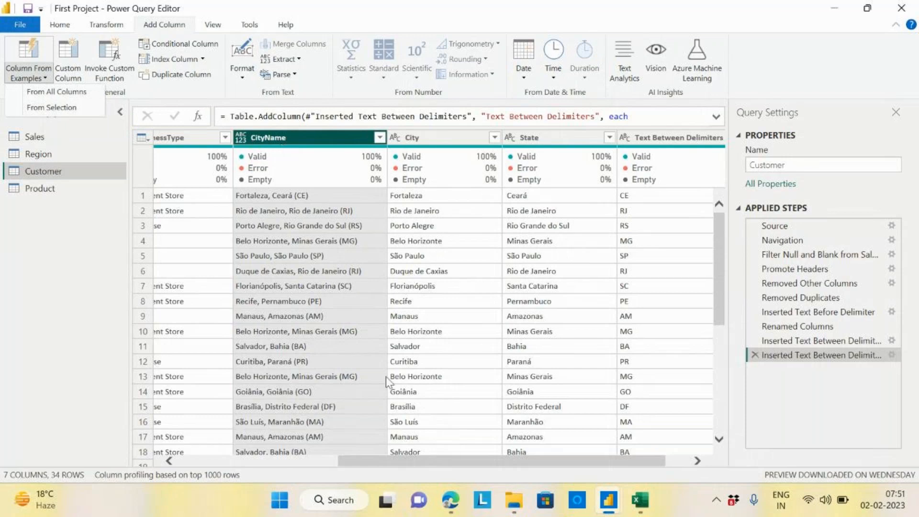
left_click(51, 109)
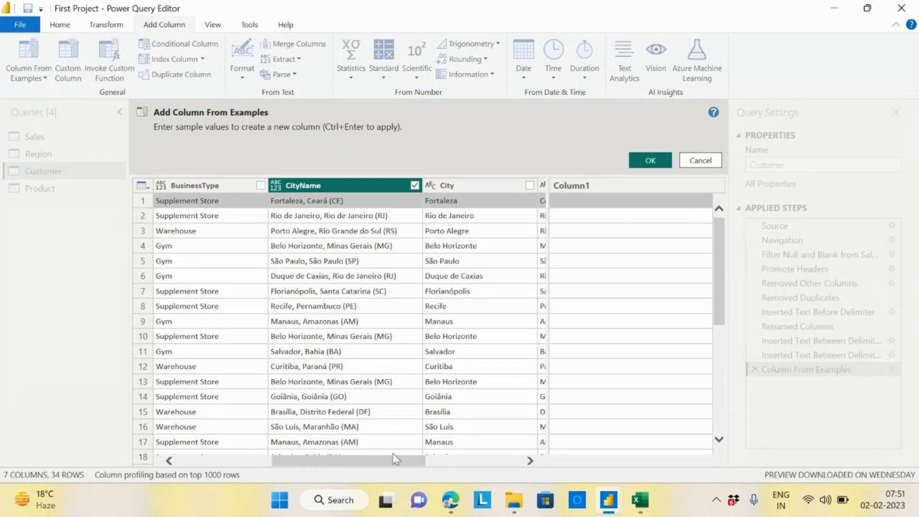
Give CE as the first row's sample value, check the suggested values through the last row, and accept the new column
left_click(581, 204)
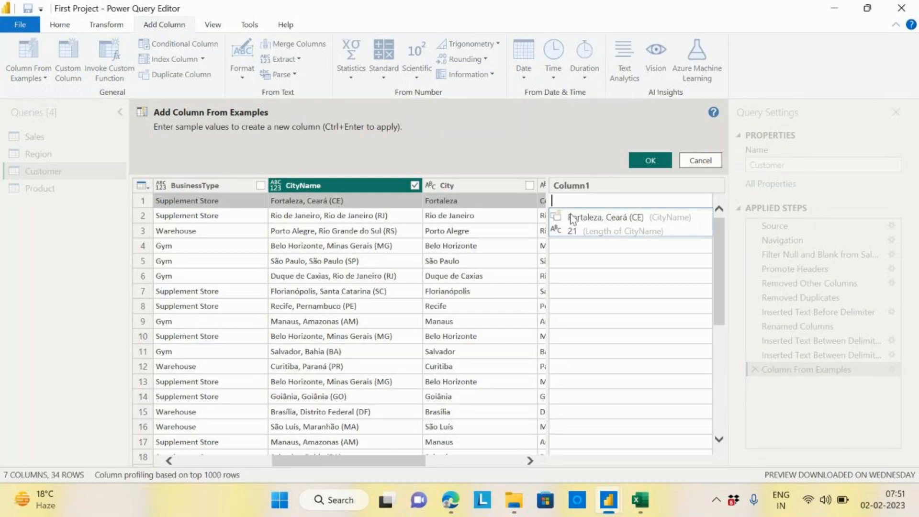
type("CE")
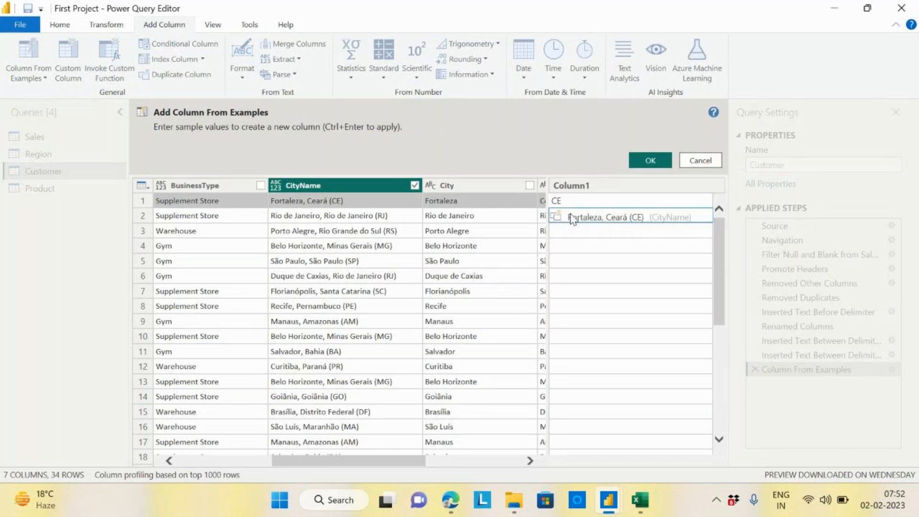
key("Return")
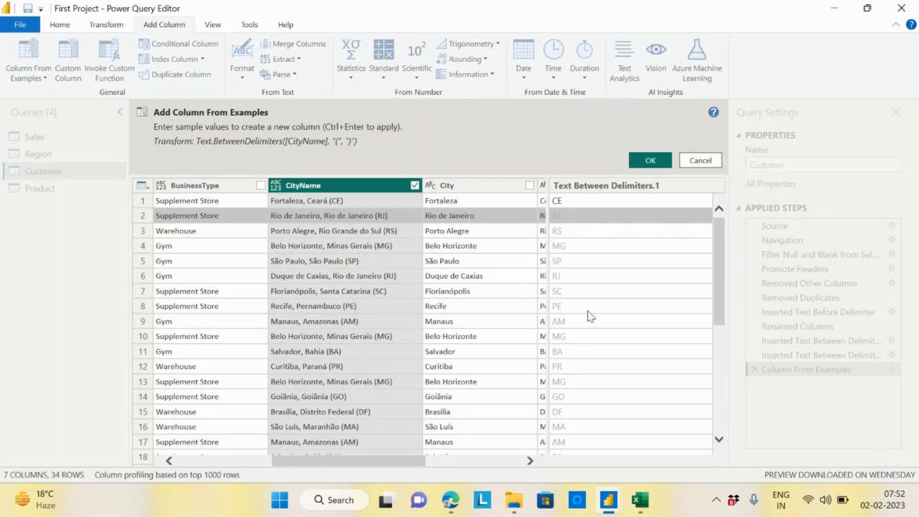
left_click_drag(717, 246, 696, 357)
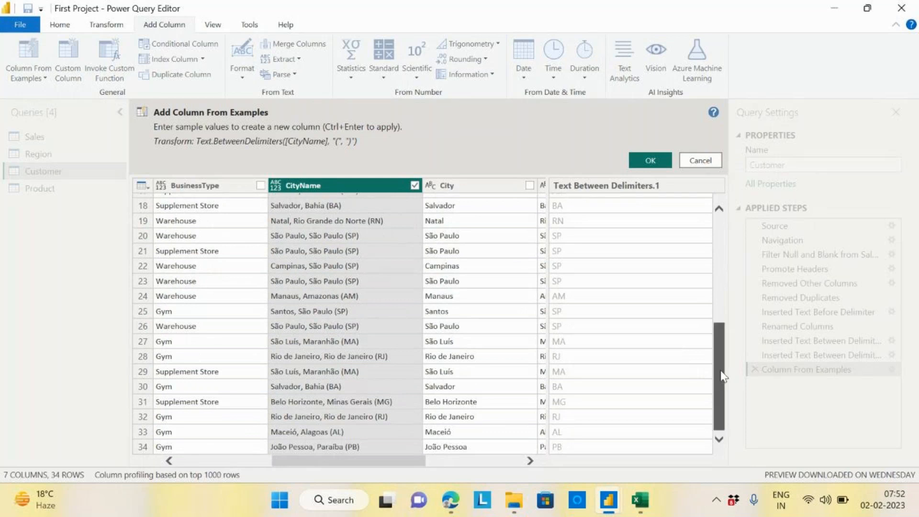
left_click_drag(722, 376, 717, 222)
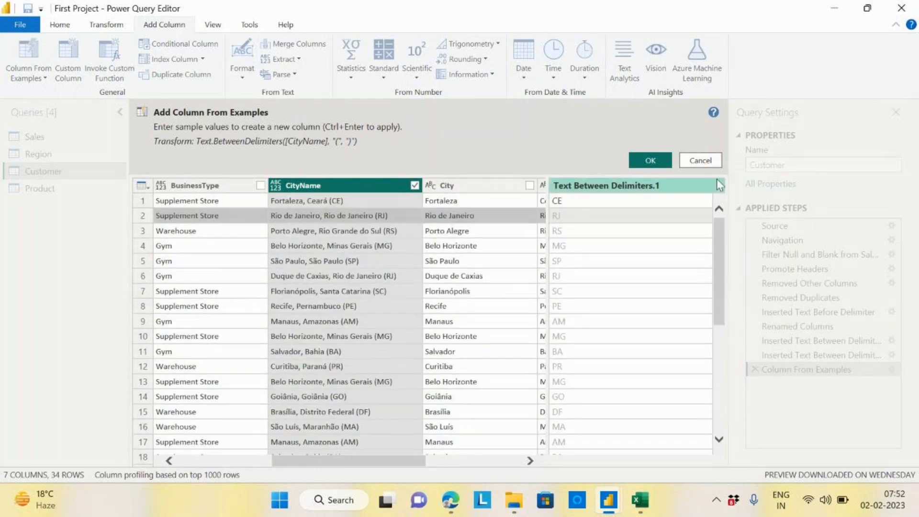
left_click(655, 163)
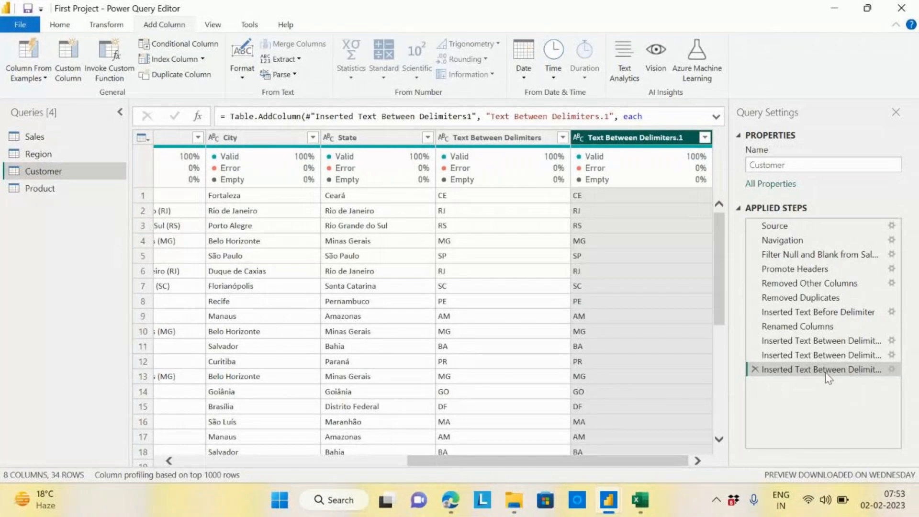
Review the State column's formula and delete the Inserted Text Between Delimiters1 applied step, which duplicates the state-code column
left_click(797, 341)
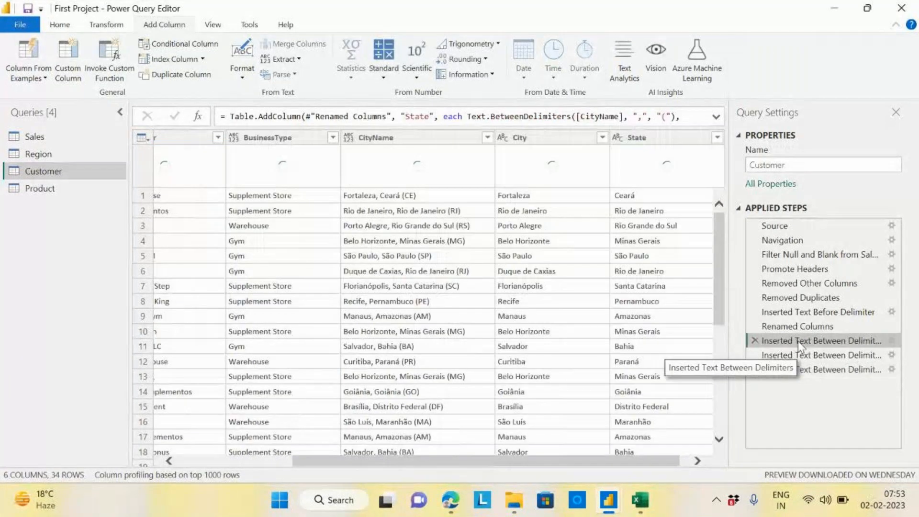
left_click(716, 117)
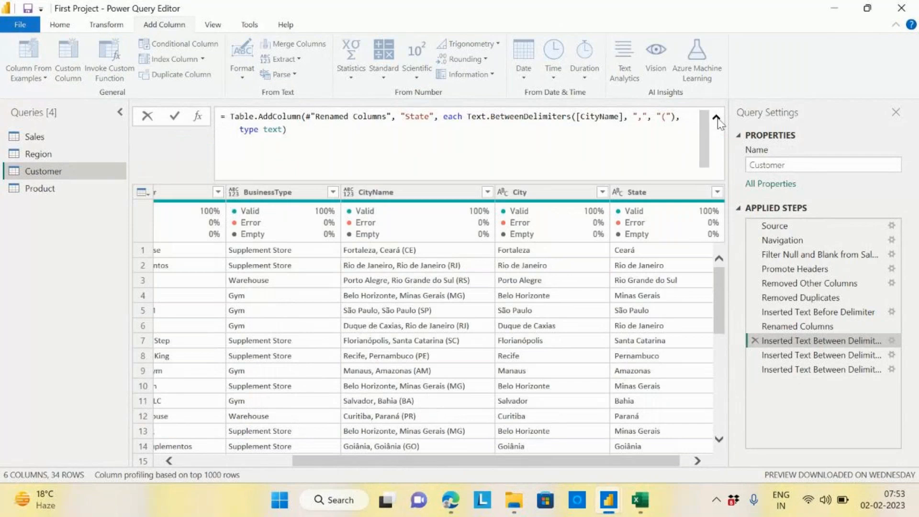
left_click(718, 118)
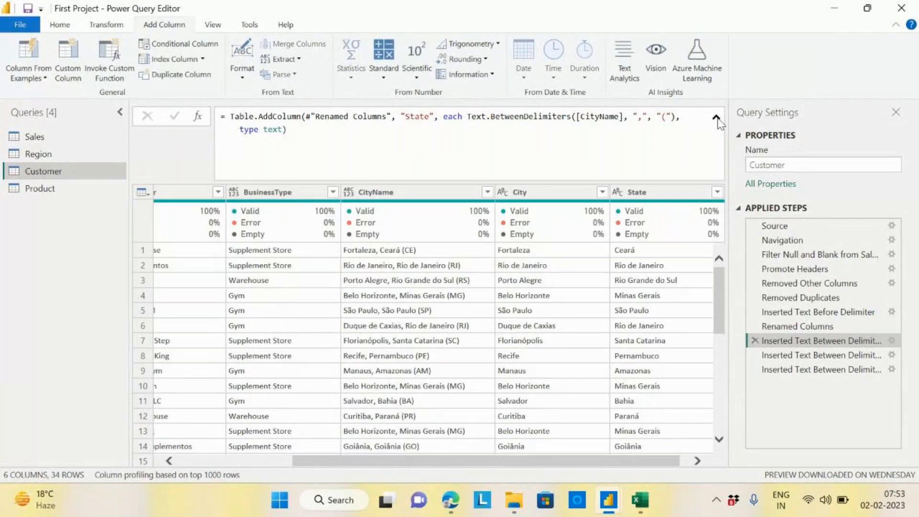
left_click(717, 118)
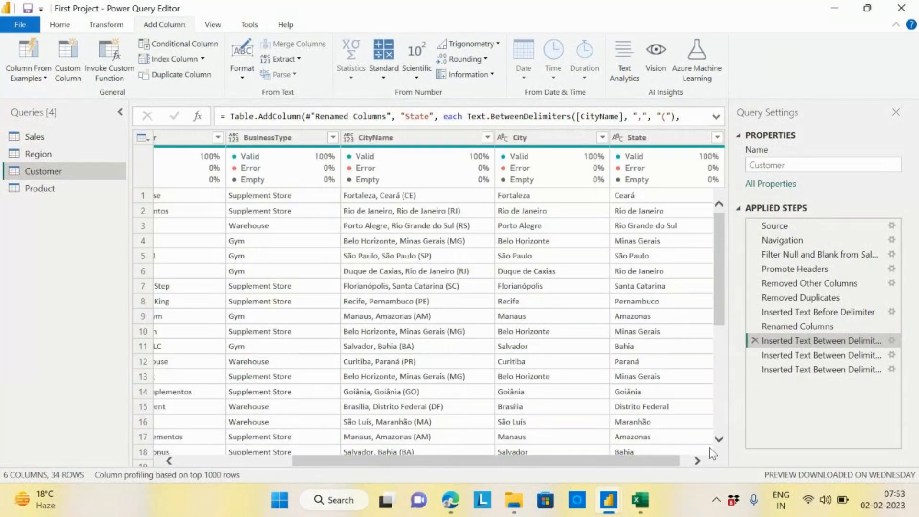
left_click(785, 355)
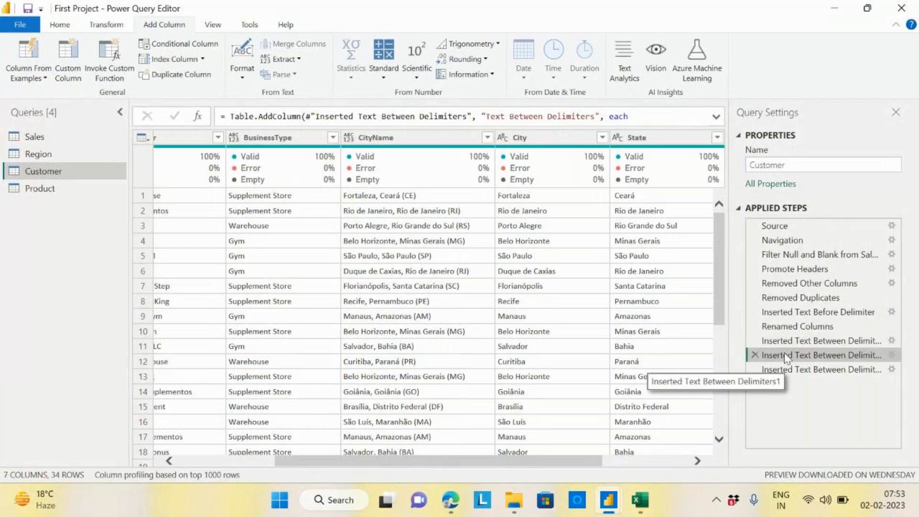
left_click_drag(562, 463, 631, 464)
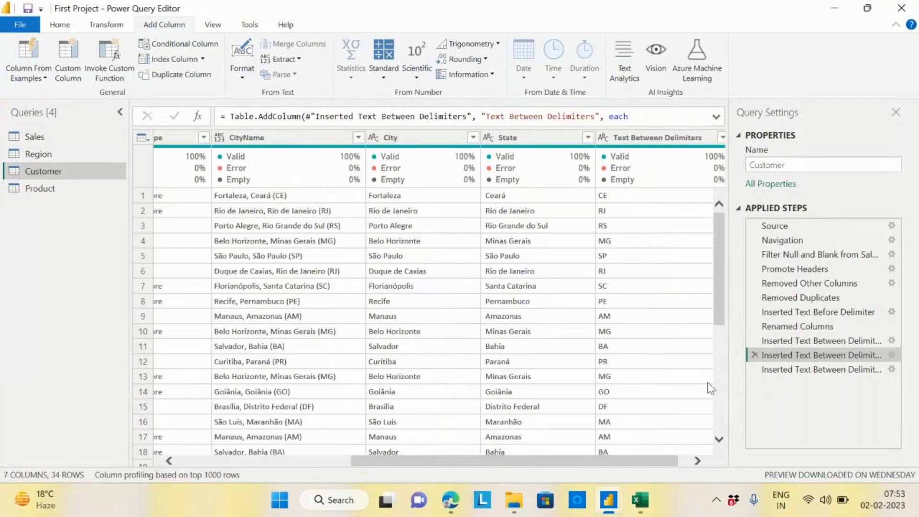
left_click(756, 355)
key("Return")
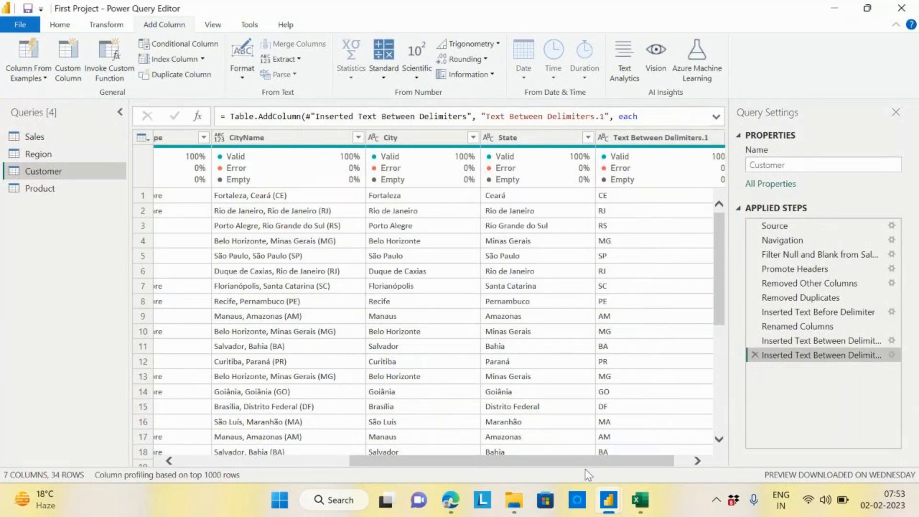
Rename the Text Between Delimiters.1 column to State Code by editing the name inside its Table.AddColumn formula
mouse_move(663, 158)
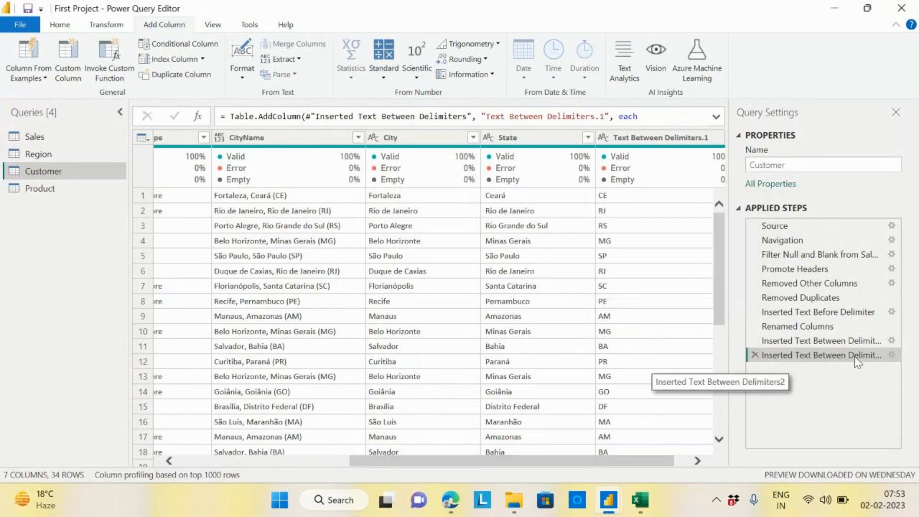
left_click(717, 116)
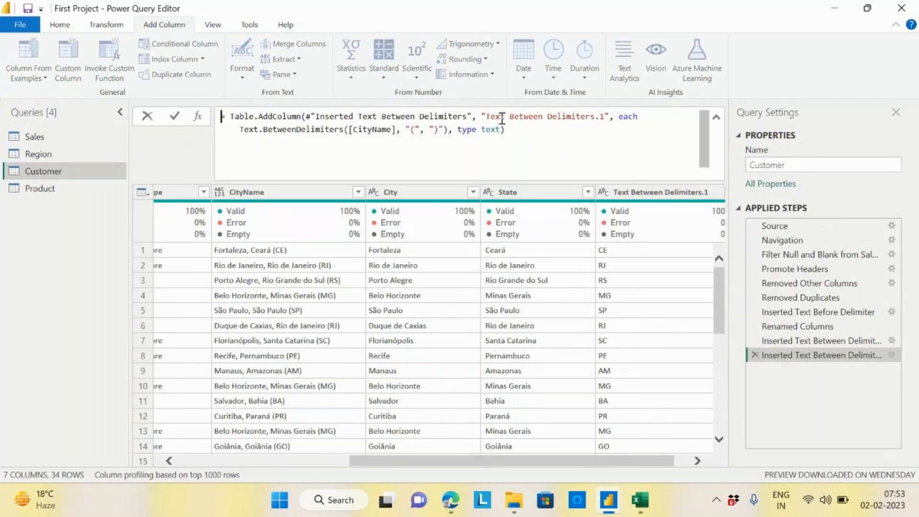
left_click_drag(488, 116, 609, 119)
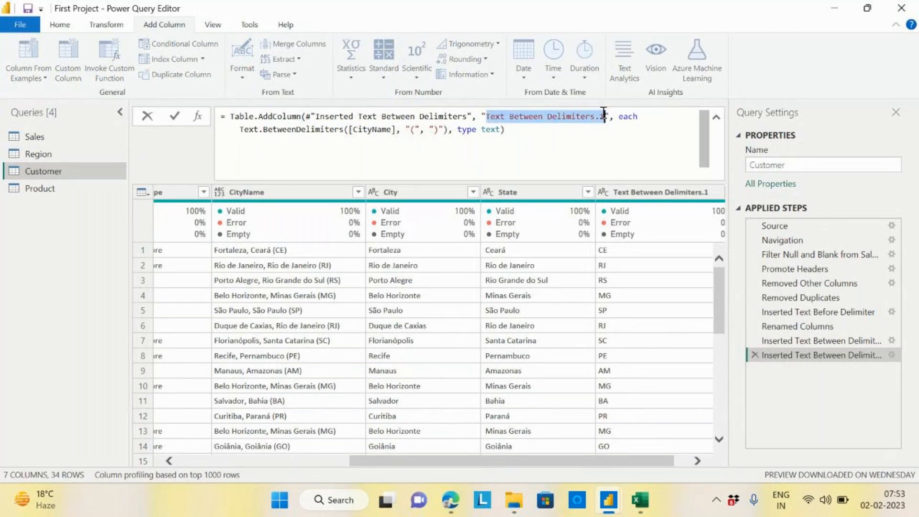
type("St")
type("ate Cod")
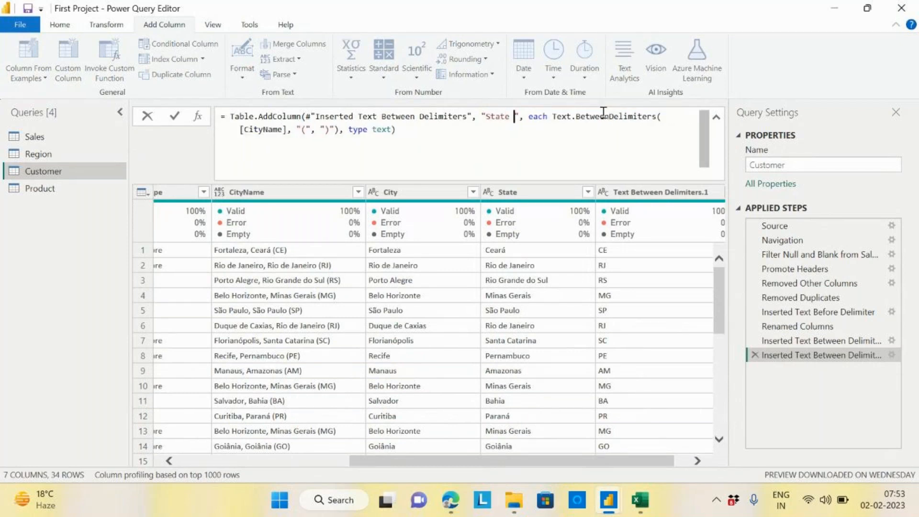
type("e")
key("shift+Return")
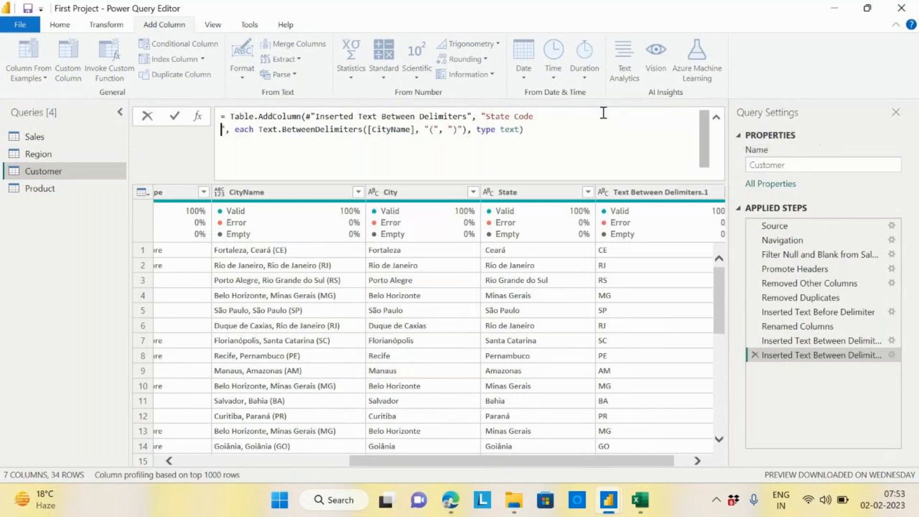
key("BackSpace")
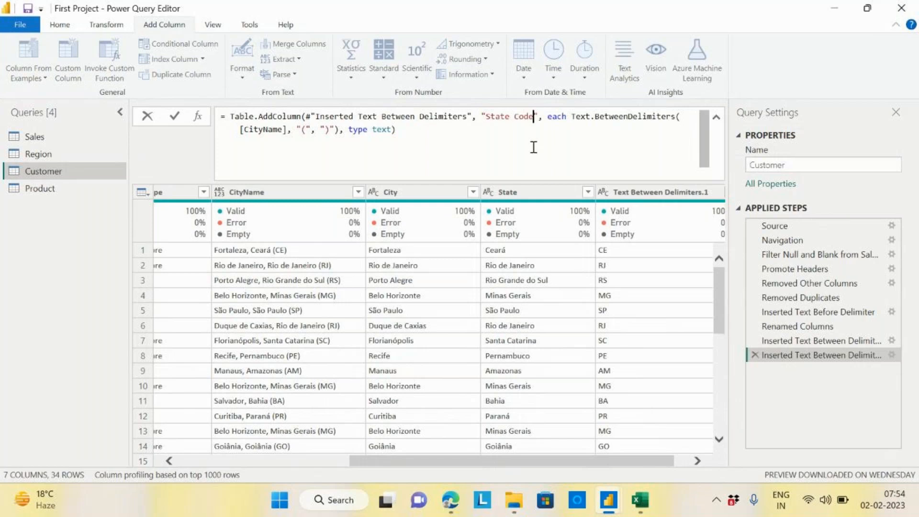
left_click(411, 134)
key("Return")
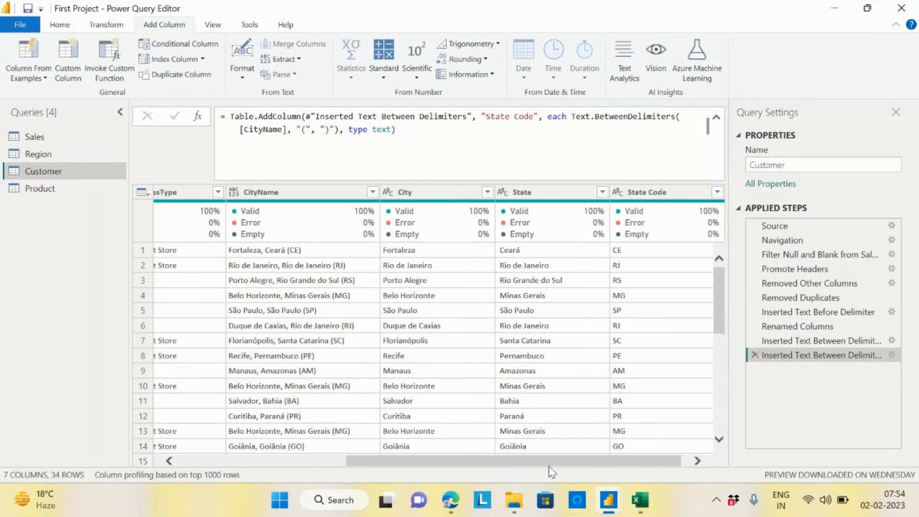
Check the new columns in the Customer query and remove its original CityName column
scroll(599, 471, "right", 1)
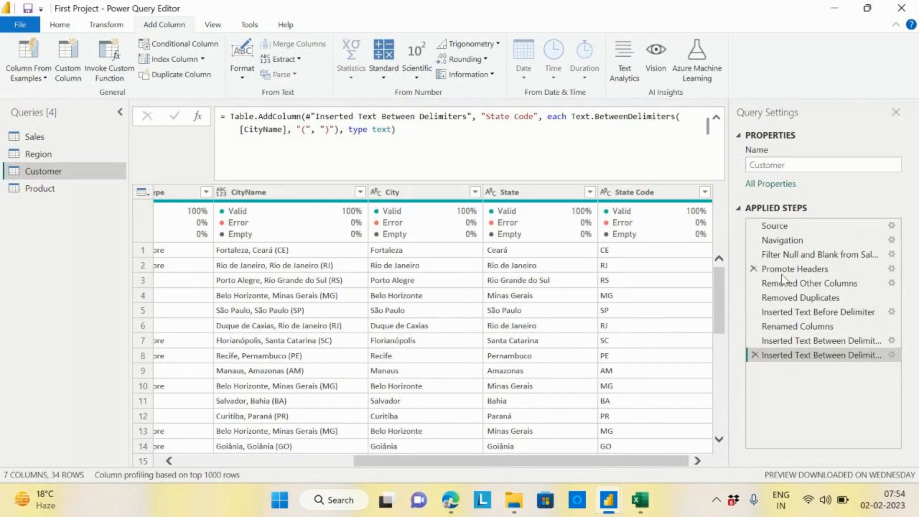
left_click_drag(447, 460, 334, 460)
left_click(716, 118)
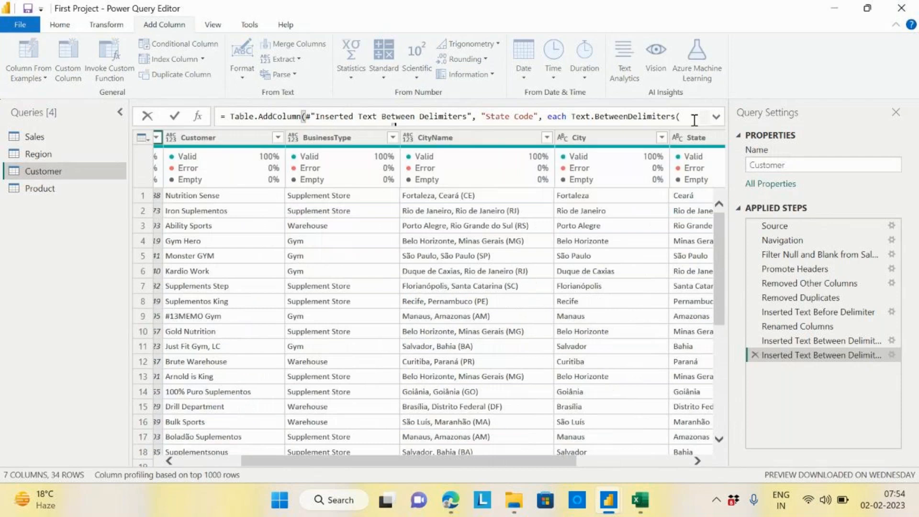
left_click(451, 463)
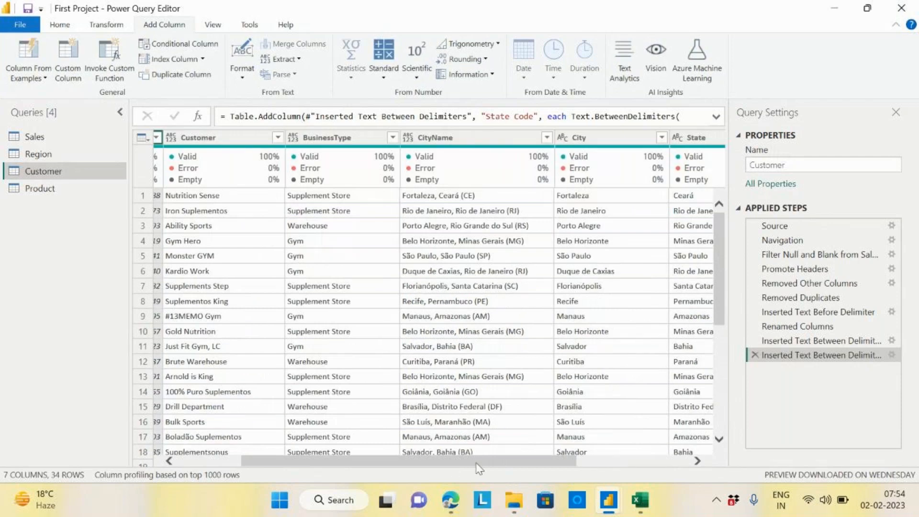
mouse_move(476, 463)
left_mouse_down()
mouse_move(615, 469)
mouse_move(479, 472)
left_mouse_up()
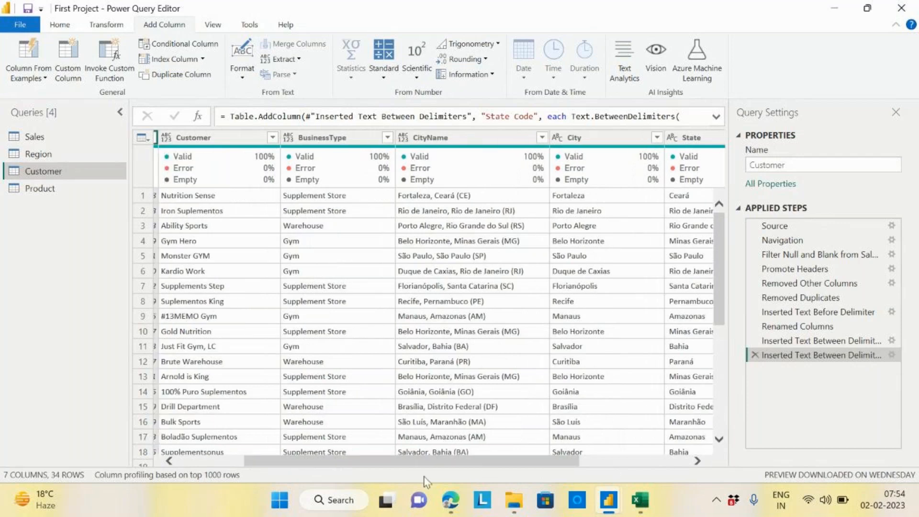
left_click_drag(431, 467, 395, 468)
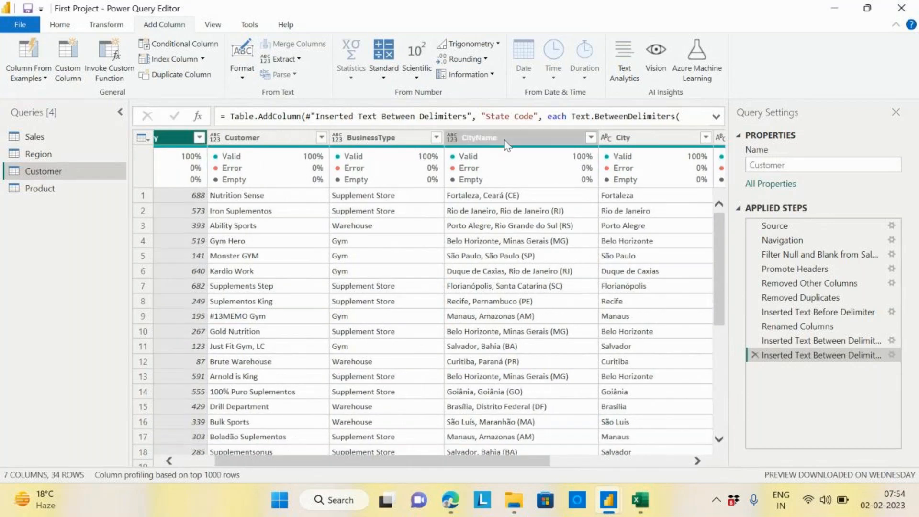
left_click(505, 139)
right_click(505, 139)
left_click(550, 169)
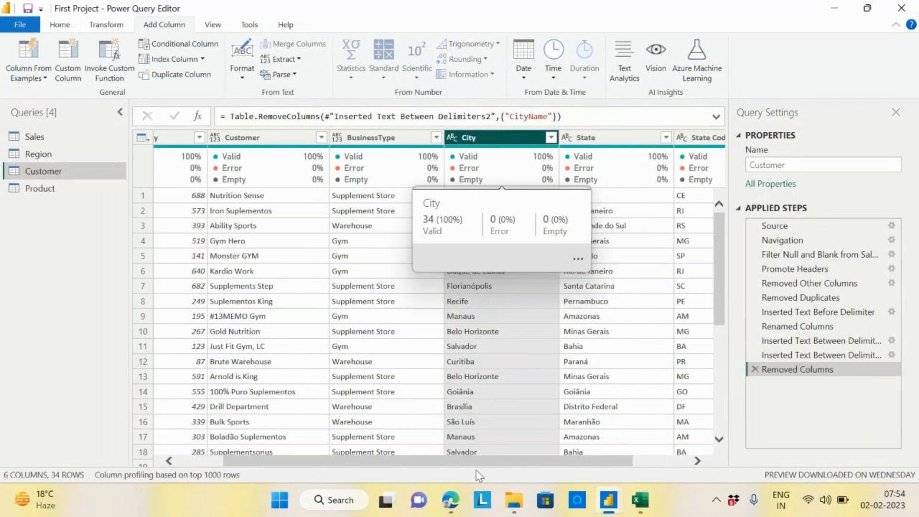
Look over the remaining Customer columns and open the Product query to review its columns
left_click_drag(463, 465, 406, 465)
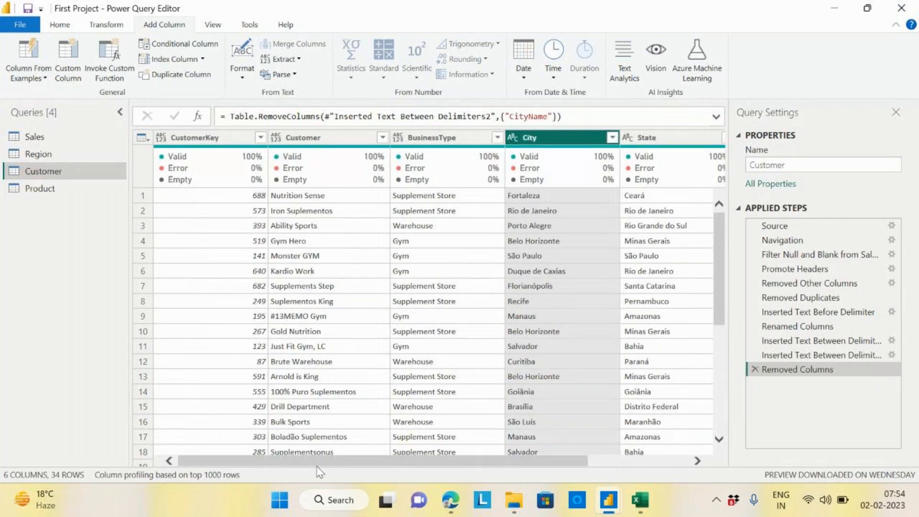
left_click_drag(318, 465, 277, 472)
left_click(41, 190)
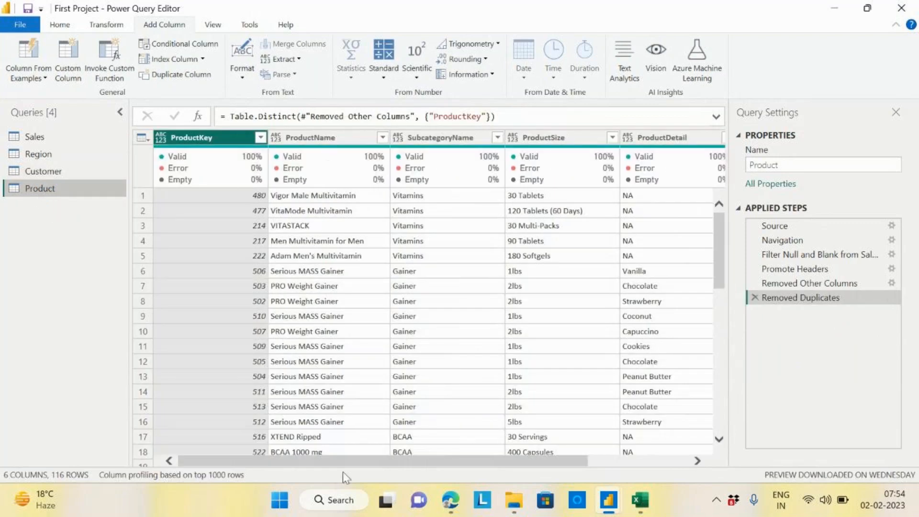
mouse_move(383, 462)
left_mouse_down()
mouse_move(489, 466)
mouse_move(393, 464)
left_mouse_up()
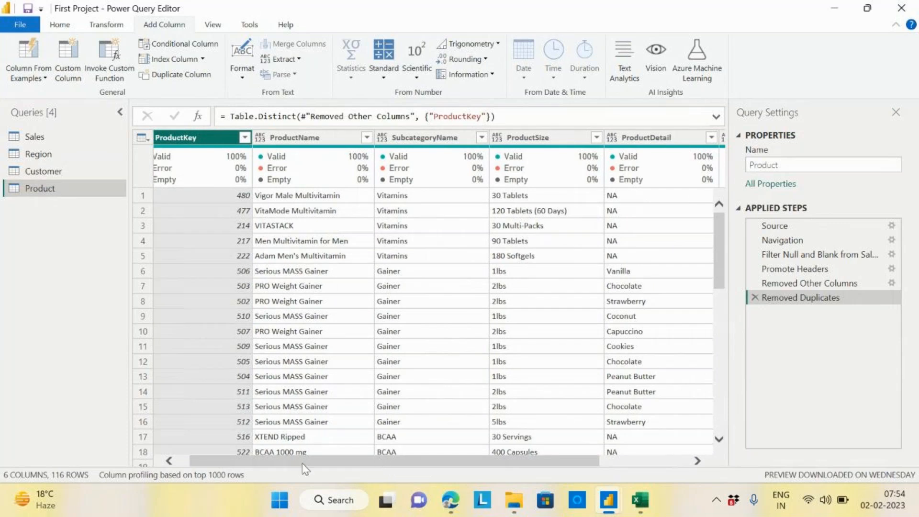
left_click_drag(266, 467, 205, 461)
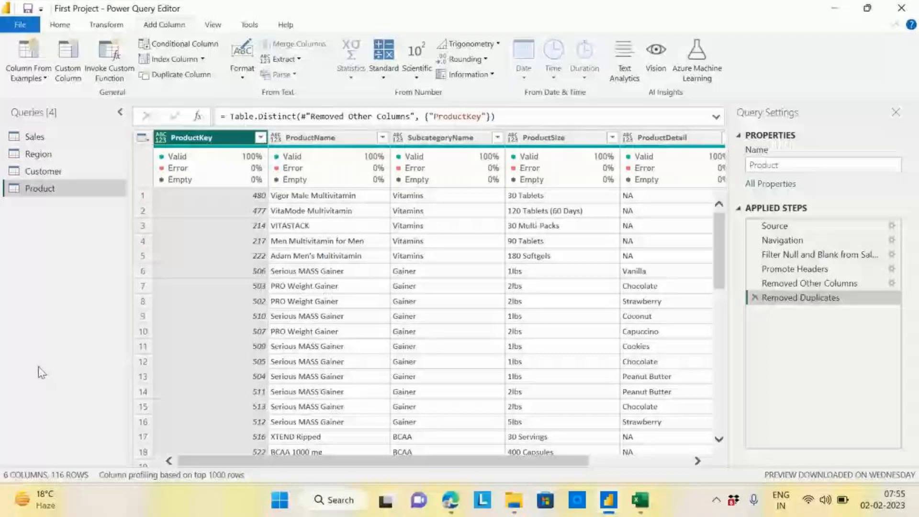
Open a blank Notepad document and enter the heading "power bi"
left_click(342, 502)
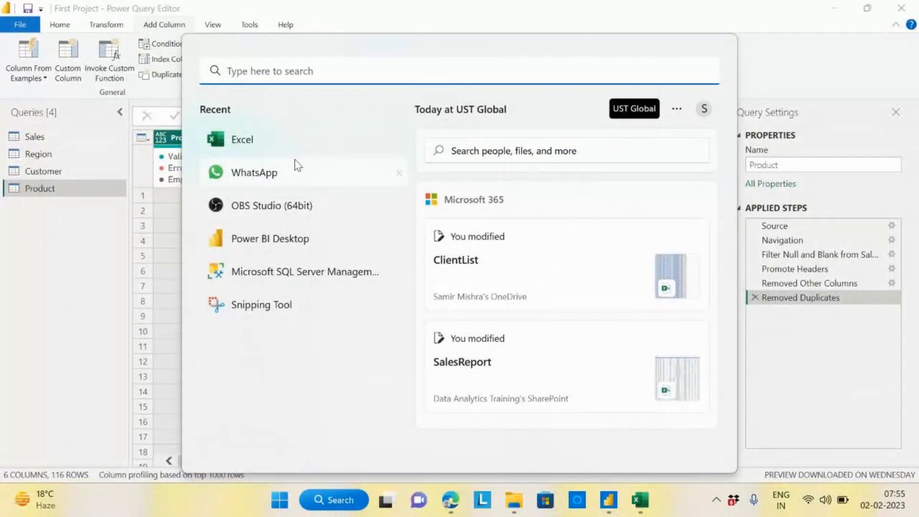
type("no")
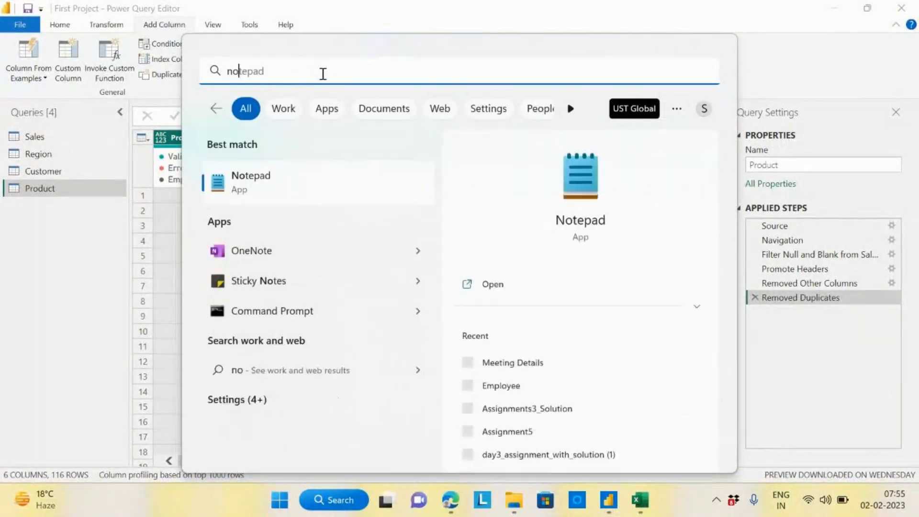
left_click(274, 185)
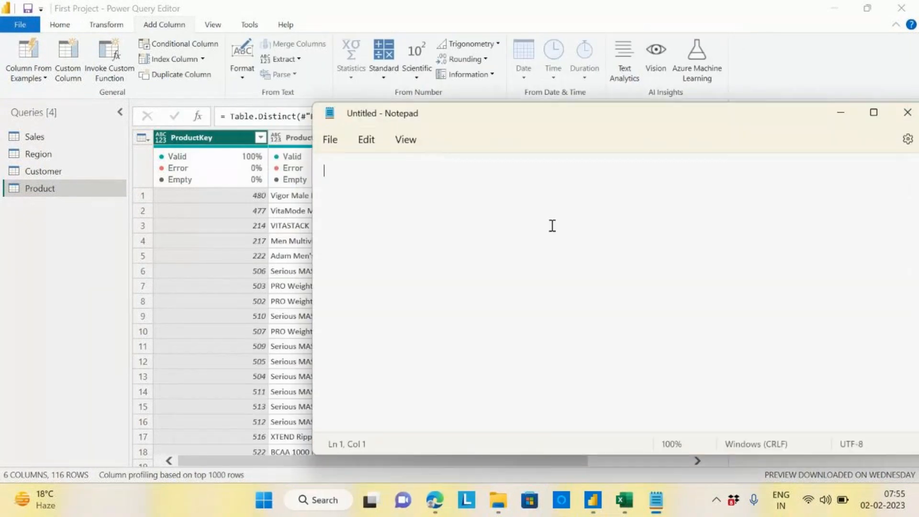
type("power bi")
key("Return")
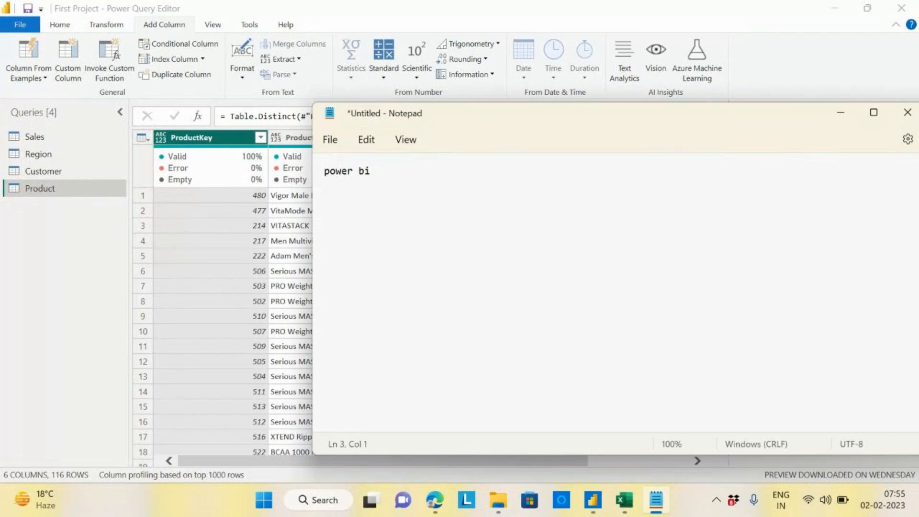
Write the first note under the heading: "1.client will come from excel back ground"
type("1. us")
key("BackSpace")
key("BackSpace")
key("BackSpace")
type("client will come from")
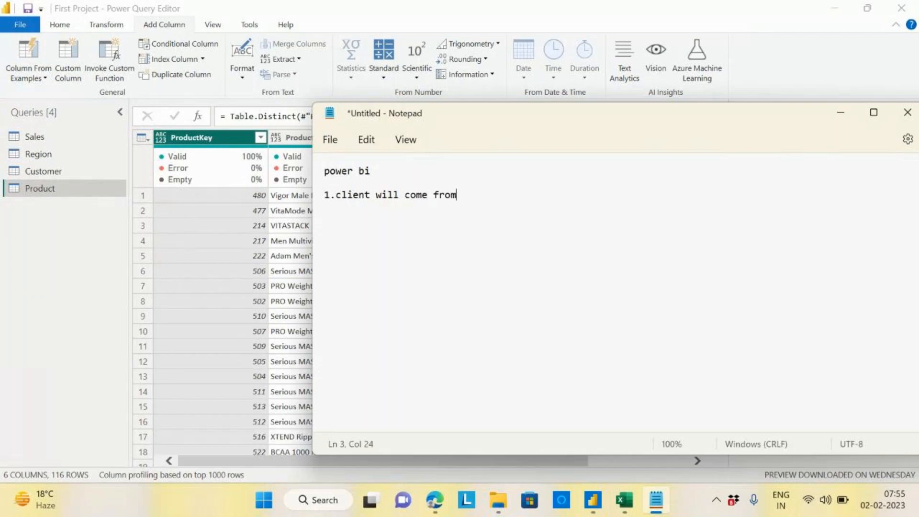
type(" excel back ground")
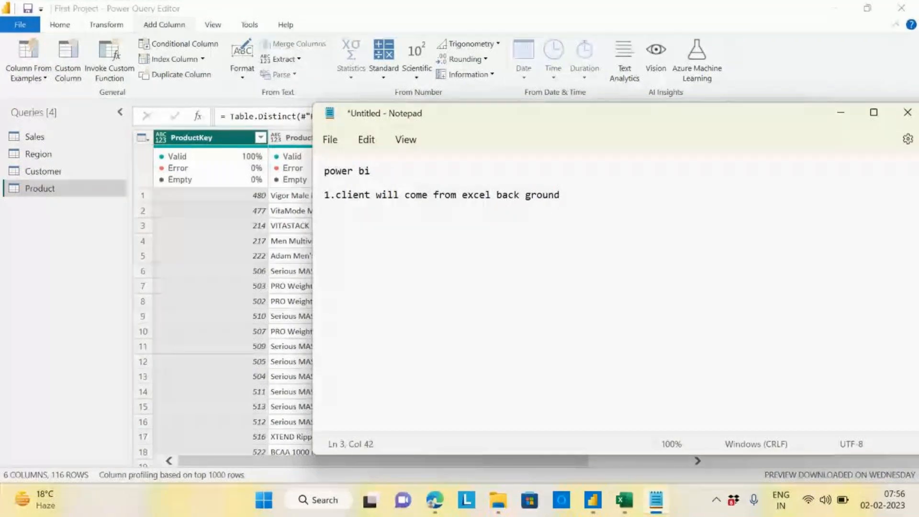
Add a second note after a blank line: "2. database users"
key("Return")
key("Return")
type("2. databa")
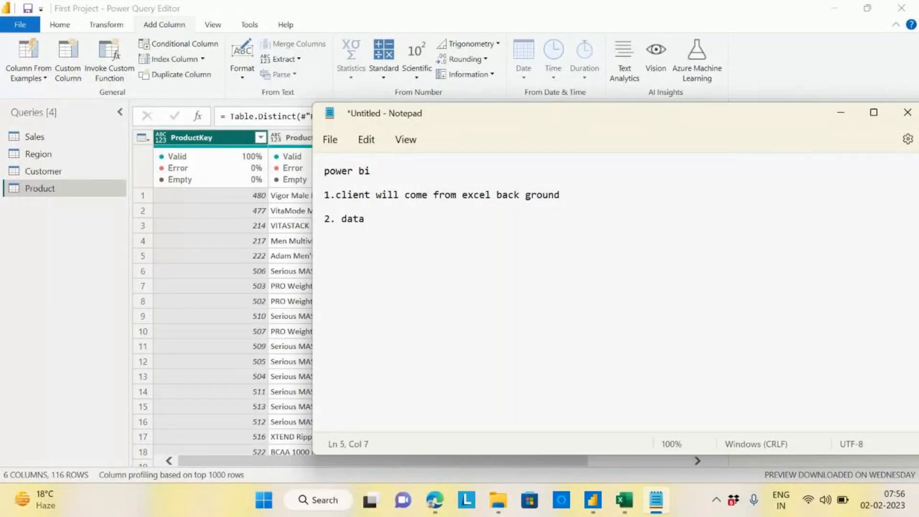
key("BackSpace")
type("ase users")
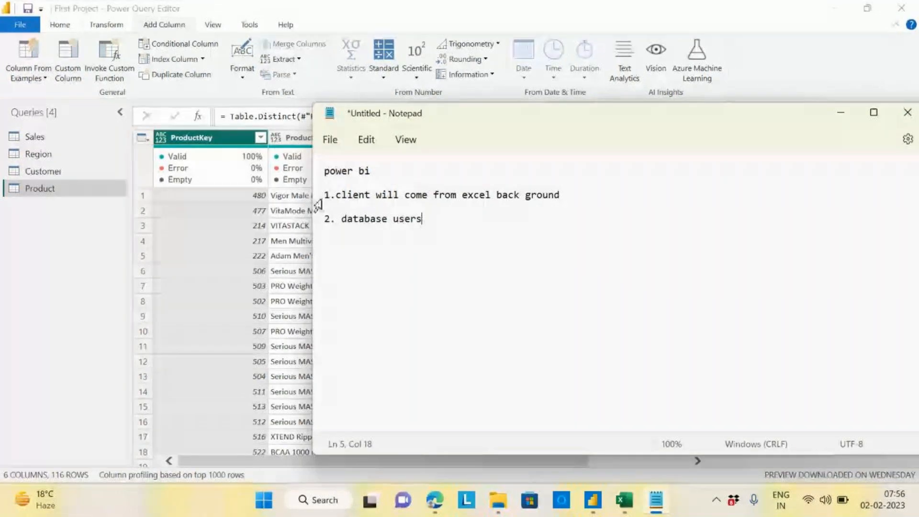
Highlight the words "database users" in the second note and minimize Notepad to return to the Power Query Editor
left_click_drag(343, 218, 422, 218)
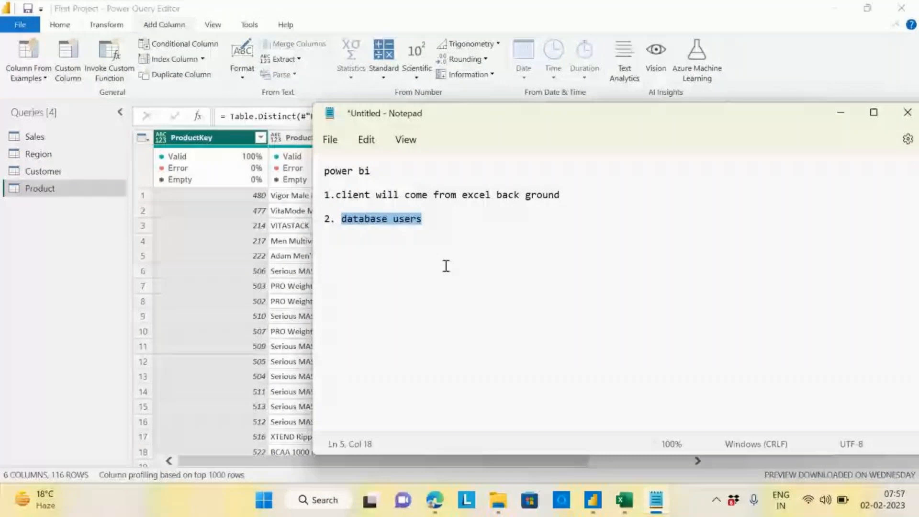
left_click(422, 250)
left_click_drag(343, 218, 421, 220)
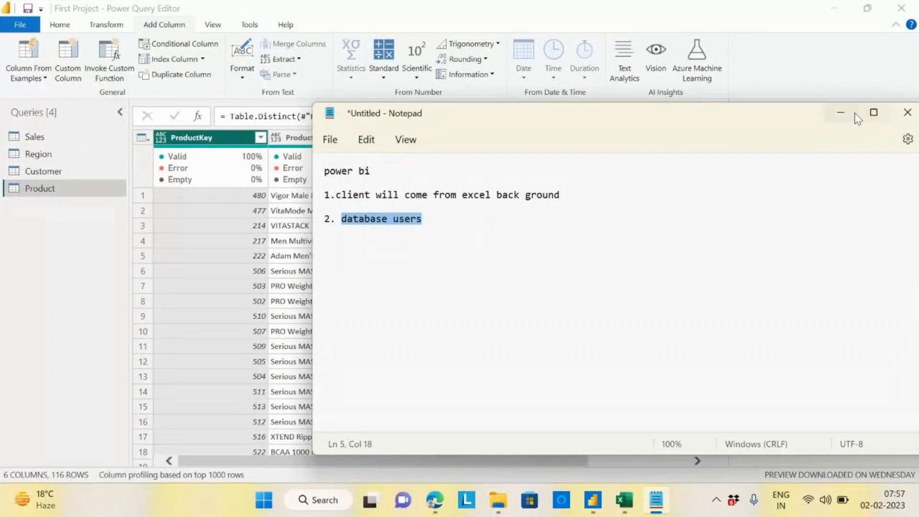
left_click(837, 115)
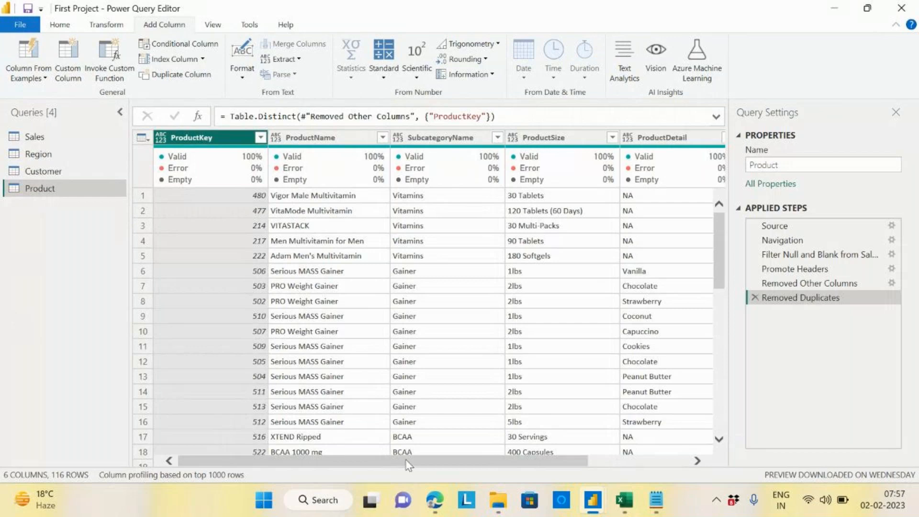
Examine the Product query's columns and the Sales query's columns through Discount %, including how UnitPrice and StandardCost are stored
left_click_drag(408, 461, 612, 464)
scroll(419, 448, "left", 5)
left_click(64, 136)
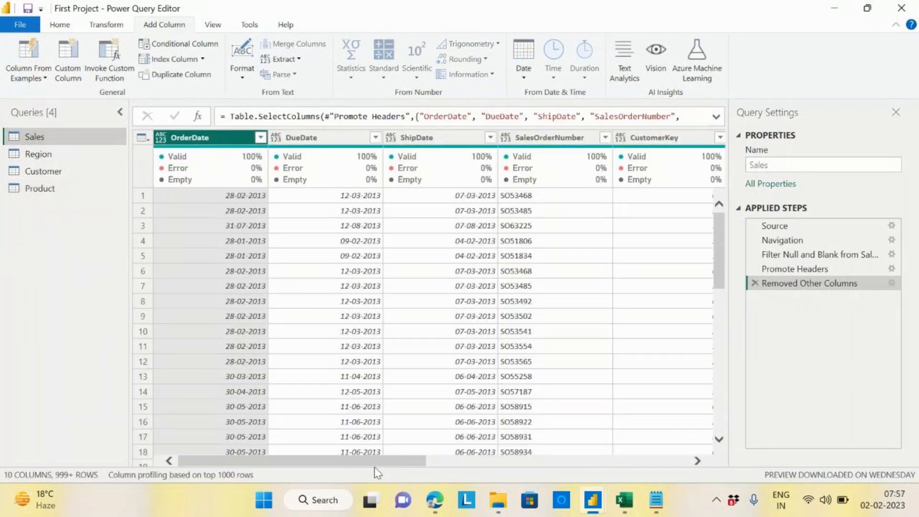
scroll(407, 464, "right", 5)
left_click_drag(441, 470, 596, 479)
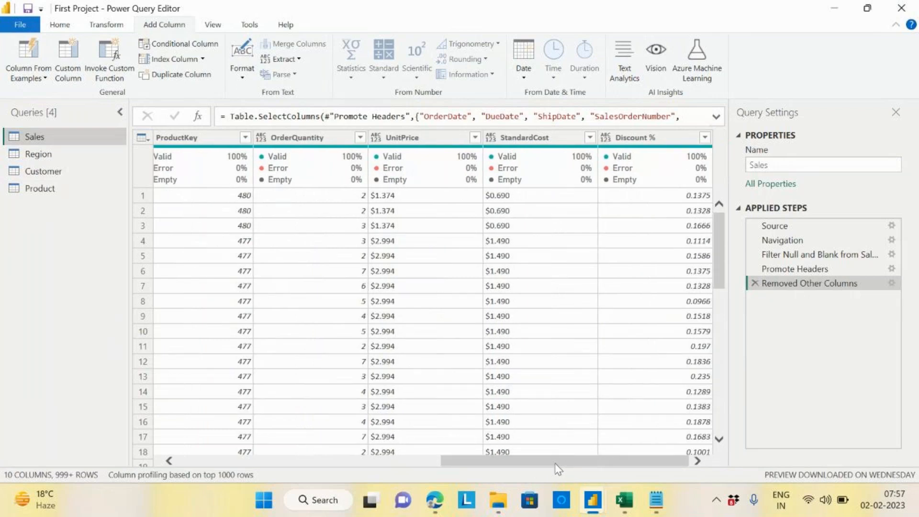
left_click_drag(558, 469, 640, 476)
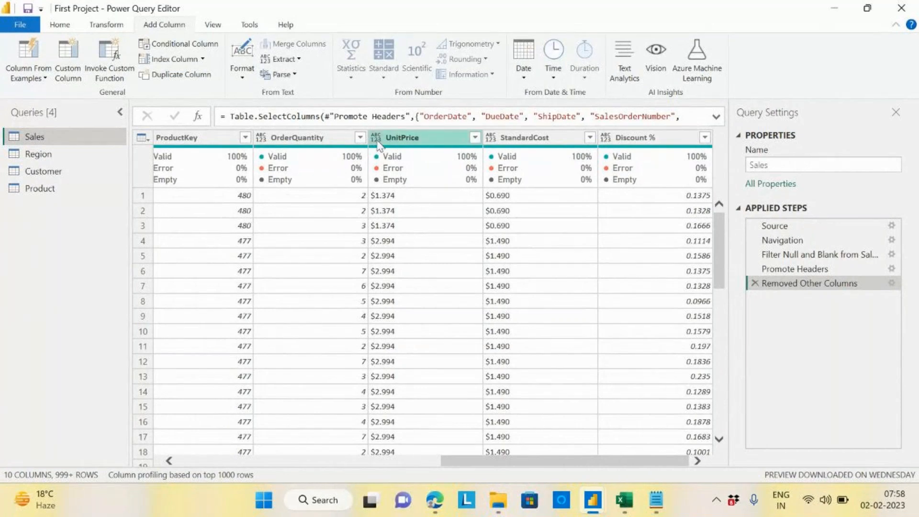
Try changing the Sales query's UnitPrice column to Fixed decimal number and delete the Changed Type applied step
left_click(376, 138)
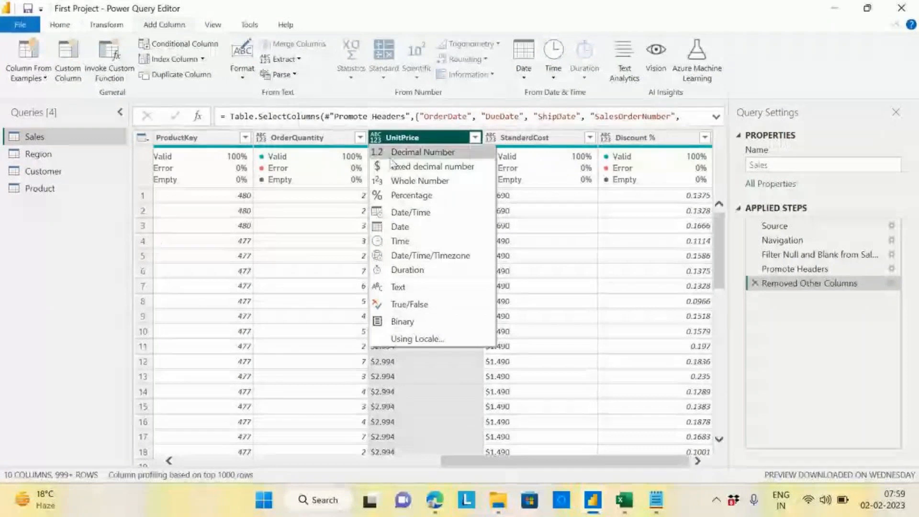
left_click(96, 295)
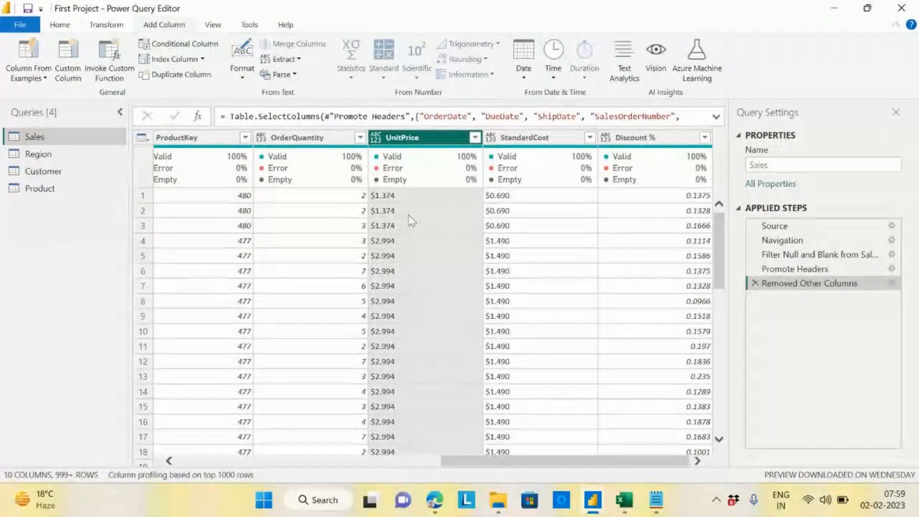
left_click(375, 137)
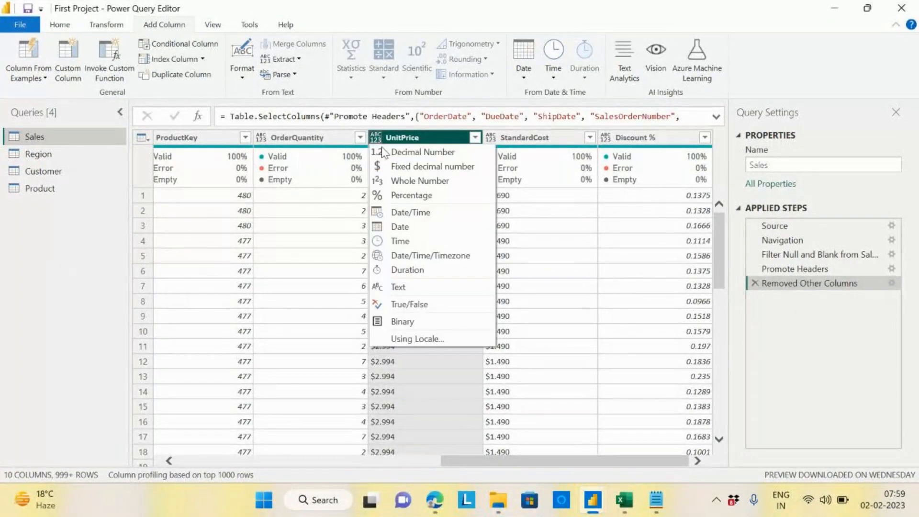
left_click(438, 167)
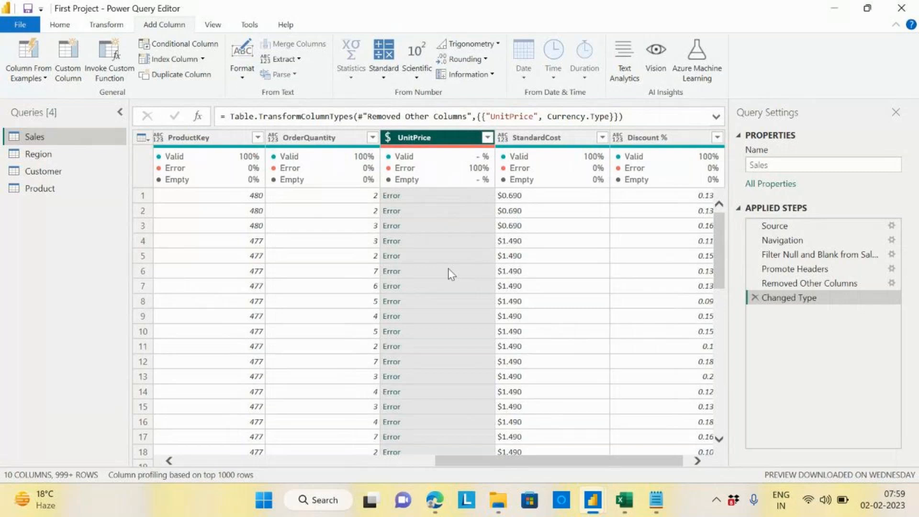
left_click(755, 297)
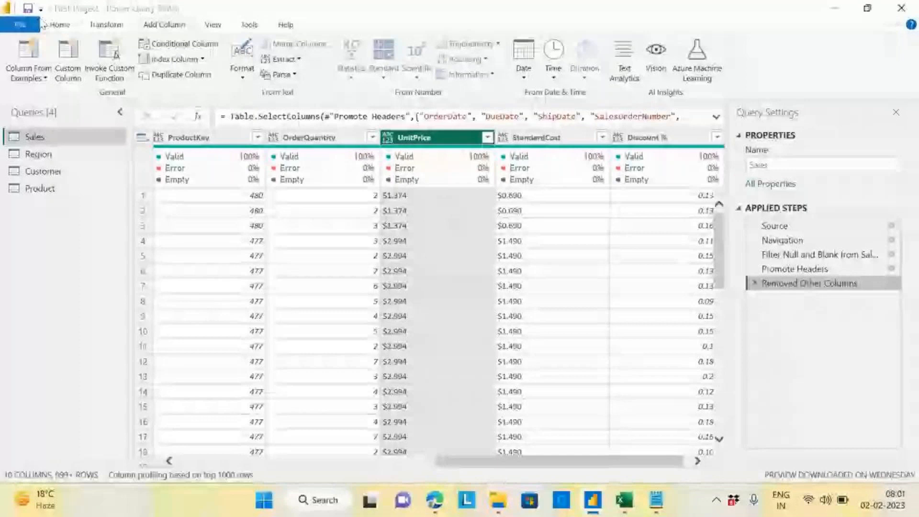
Examine the global and current-file Regional Settings in Options, including the locale for import, and leave without making changes
left_click(20, 24)
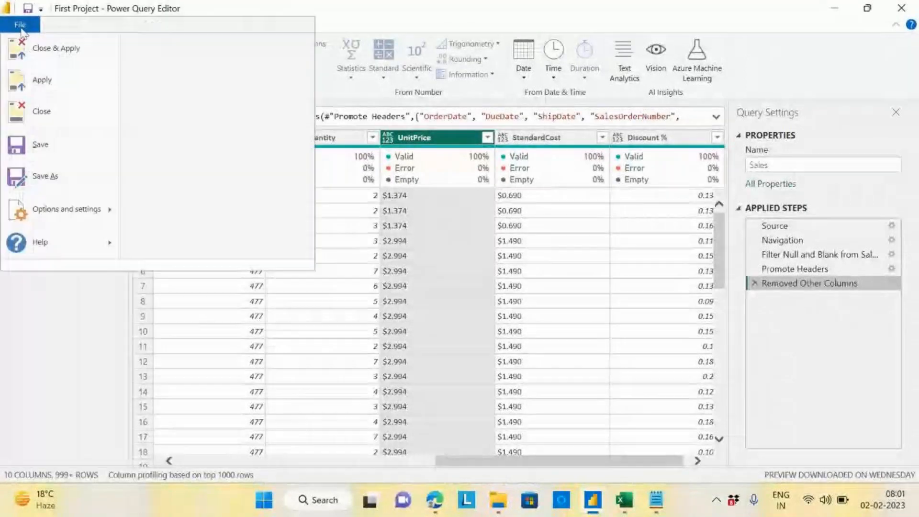
mouse_move(69, 216)
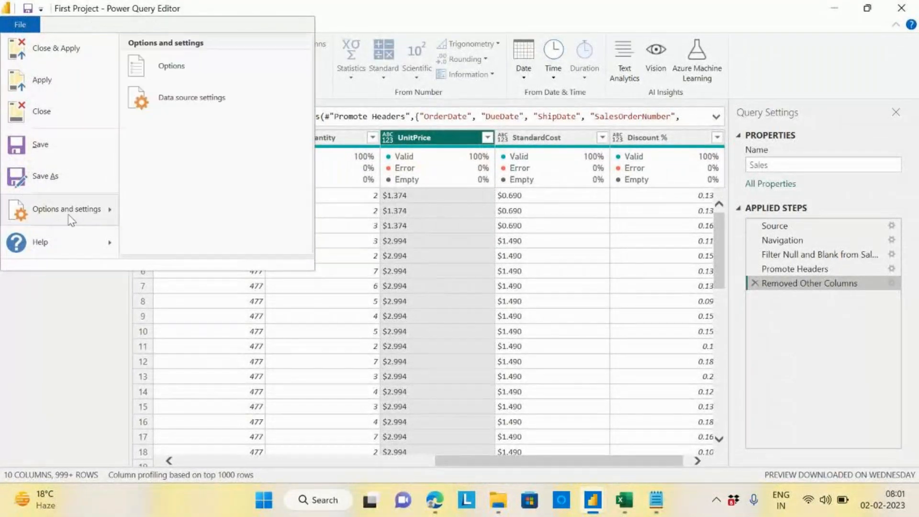
left_click(173, 63)
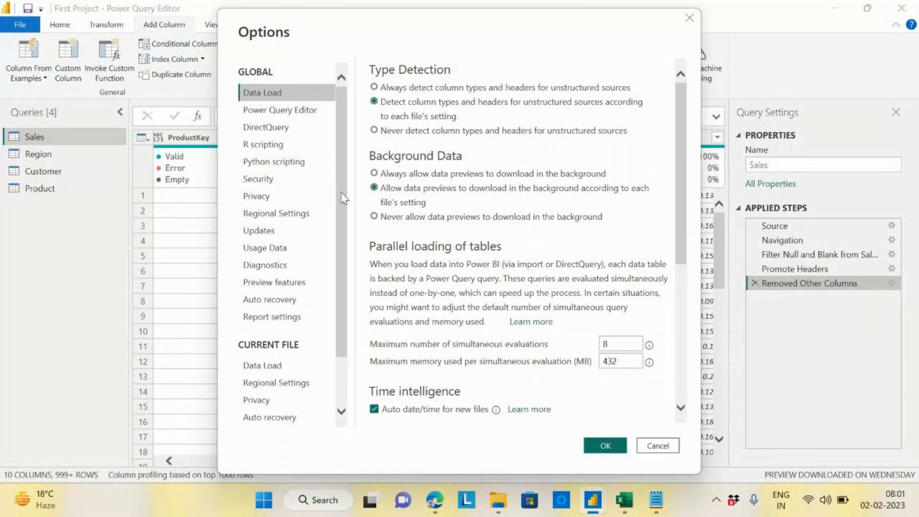
scroll(346, 216, "down", 1)
scroll(346, 216, "down", 1)
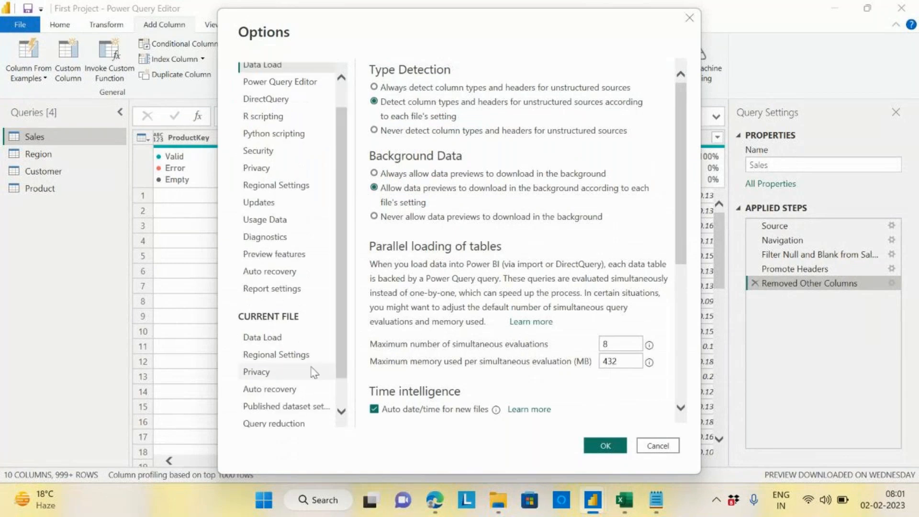
left_click(287, 359)
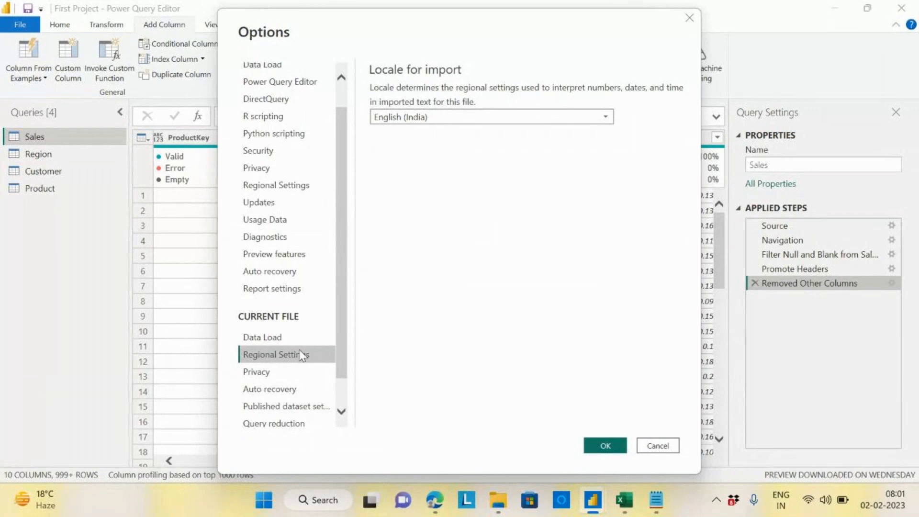
left_click(293, 186)
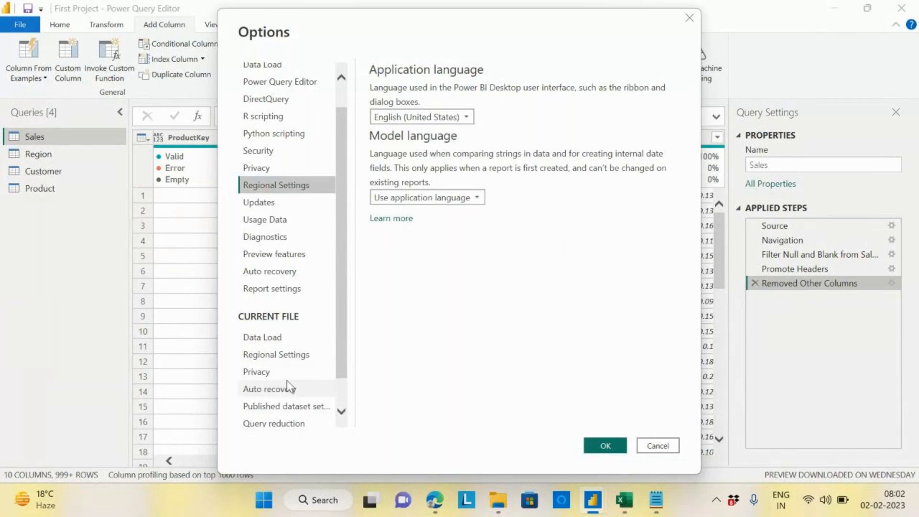
left_click(283, 354)
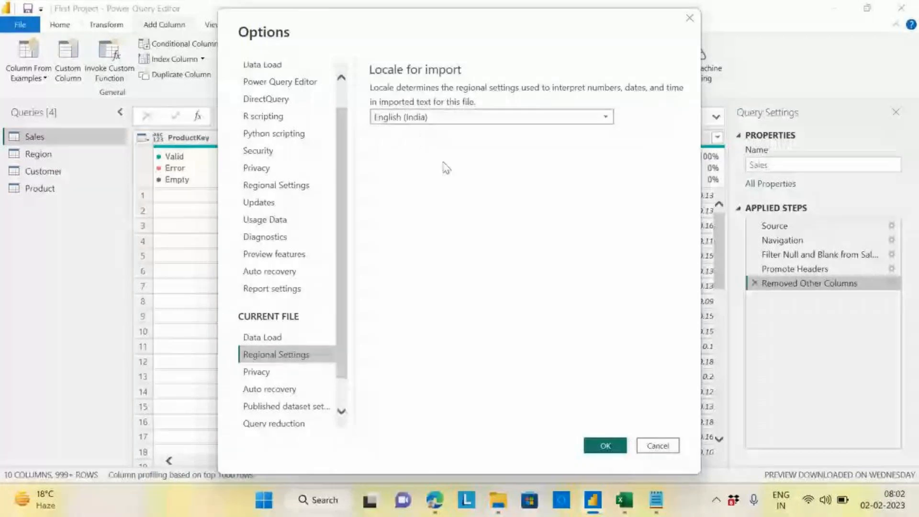
left_click(658, 446)
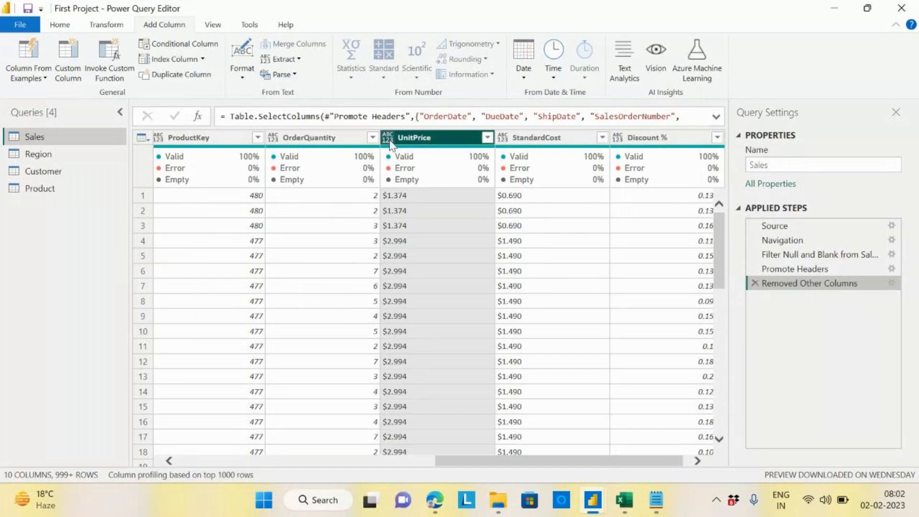
Start changing the Sales query's UnitPrice column type using a locale, with Fixed decimal number as the data type
left_click(387, 139)
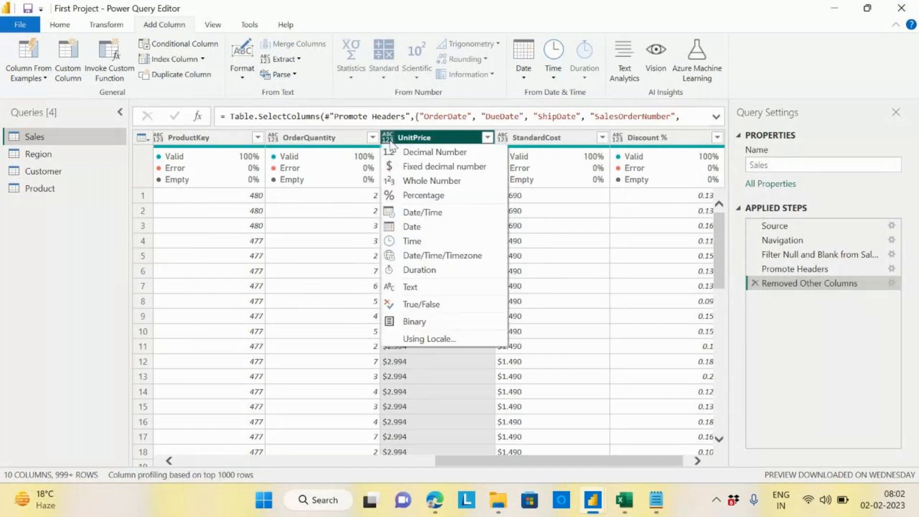
left_click(430, 342)
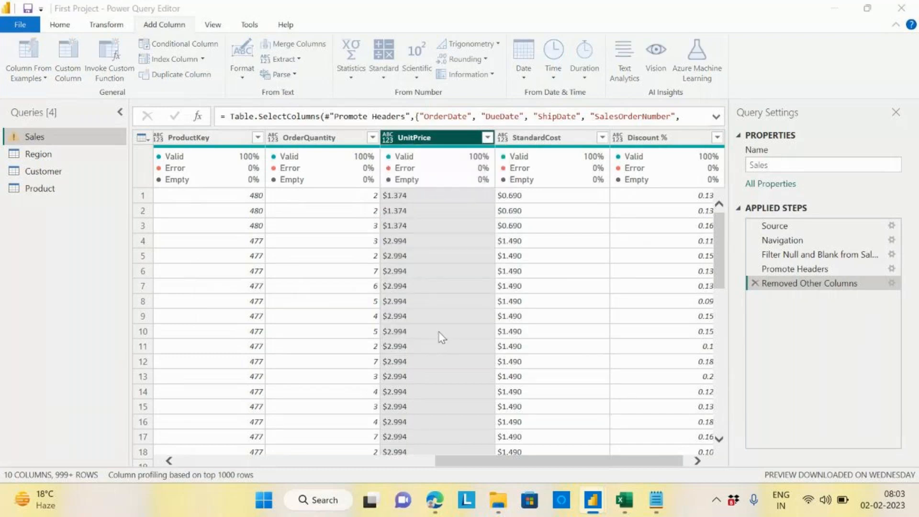
left_click_drag(485, 182, 563, 199)
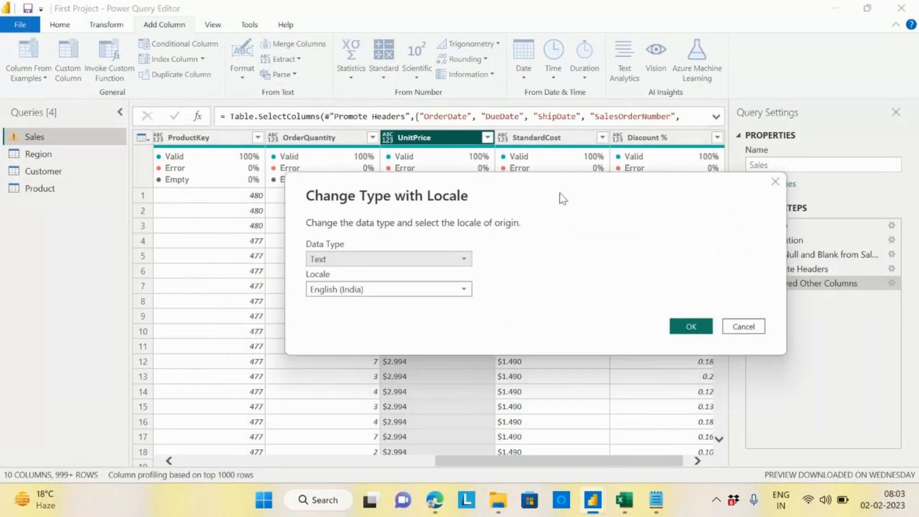
left_click(463, 259)
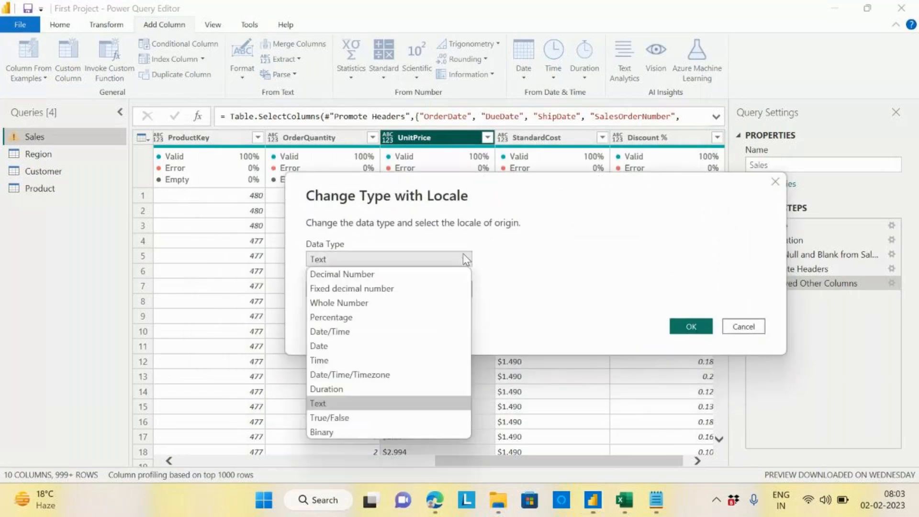
left_click(355, 289)
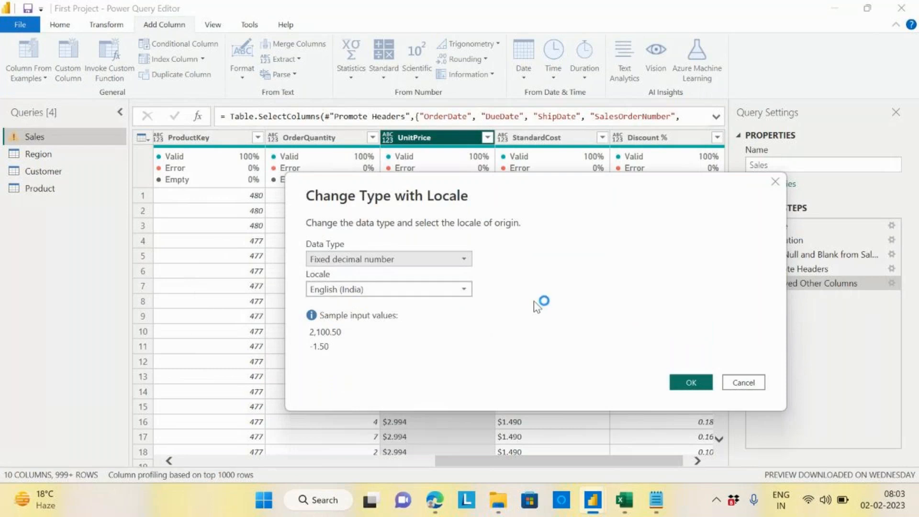
Set the locale of origin for UnitPrice to English (United States) and apply the type change
left_click(465, 288)
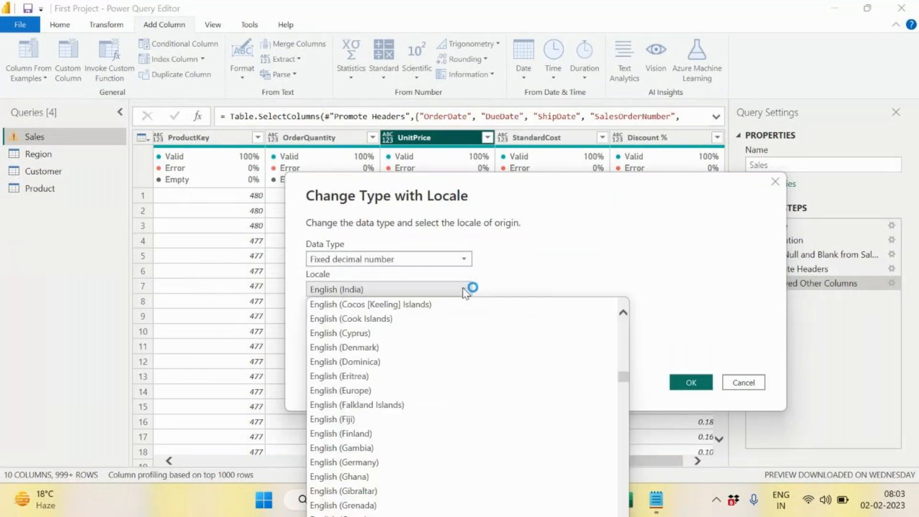
scroll(459, 376, "down", 1)
scroll(467, 374, "down", 20)
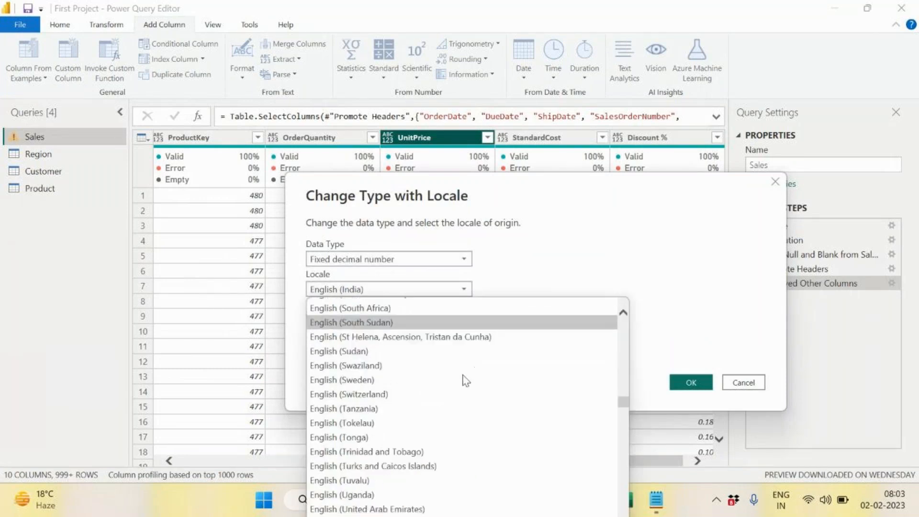
left_click_drag(535, 186, 508, 46)
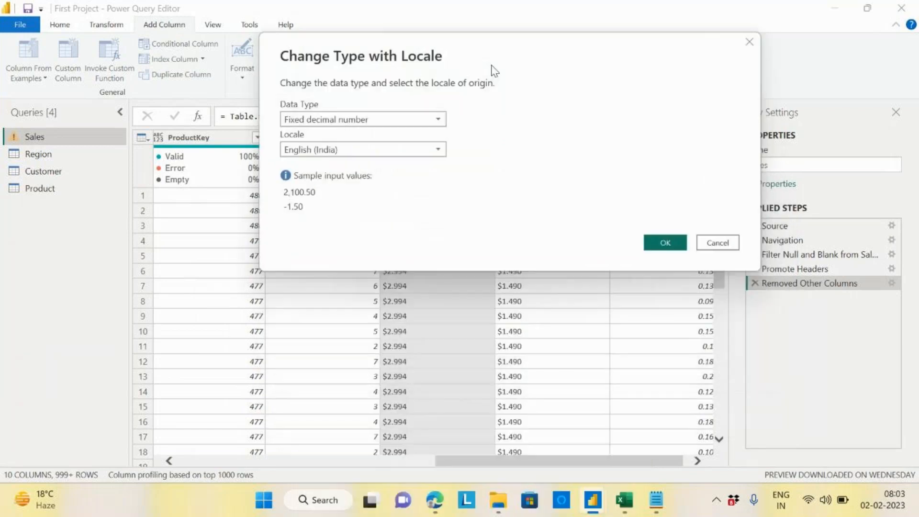
left_click(438, 150)
scroll(478, 263, "down", 20)
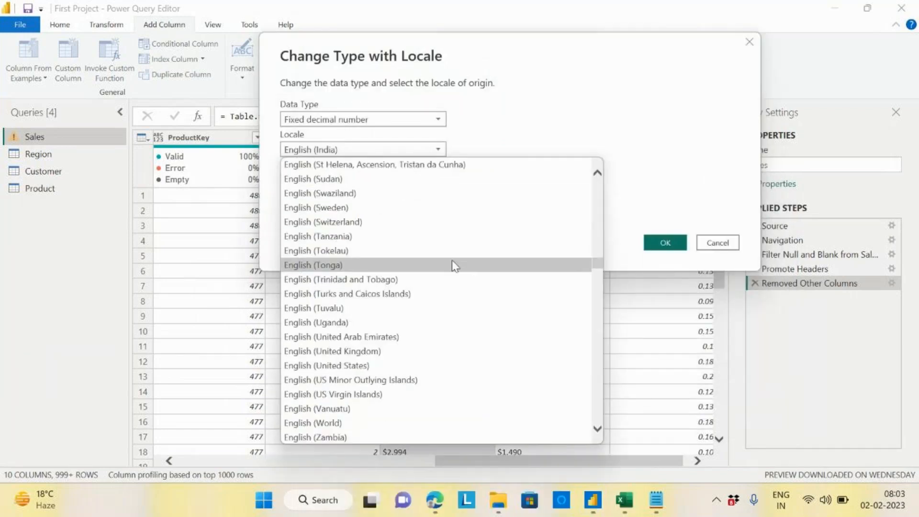
scroll(455, 266, "down", 3)
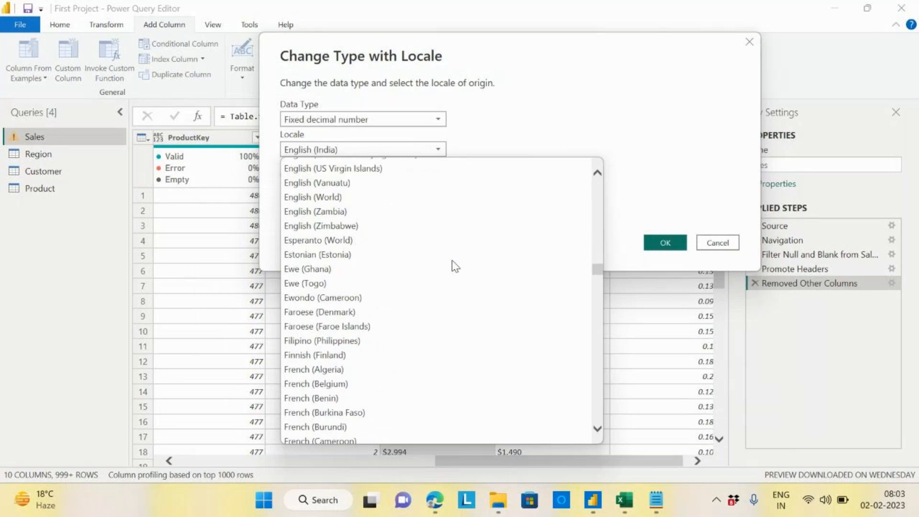
scroll(452, 261, "up", 2)
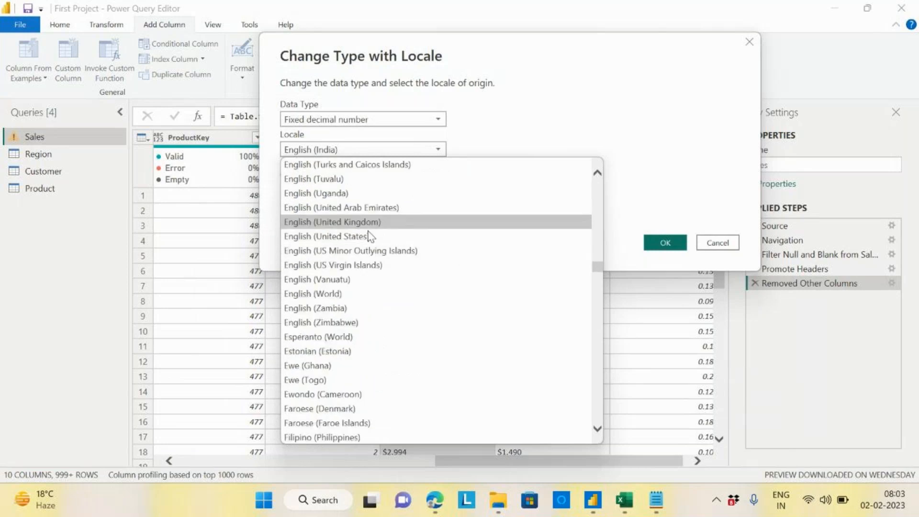
left_click(344, 236)
left_click_drag(575, 55, 548, 234)
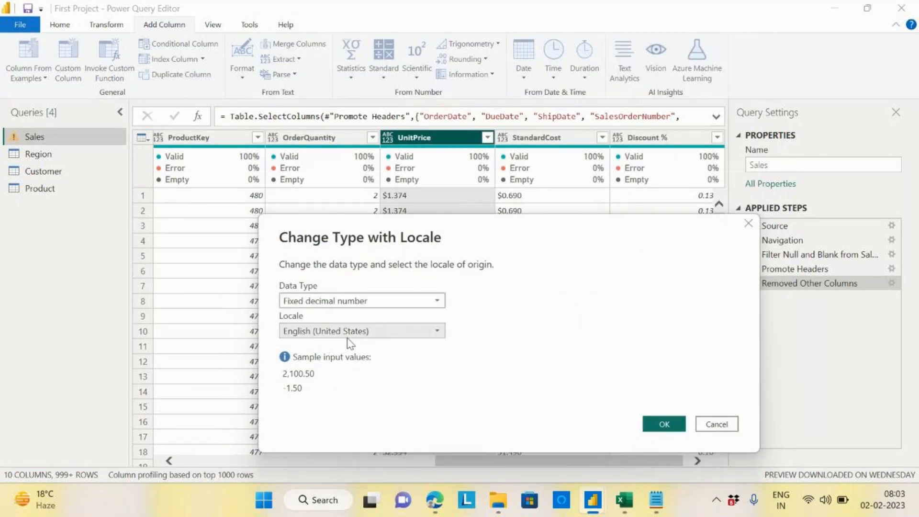
left_click(662, 425)
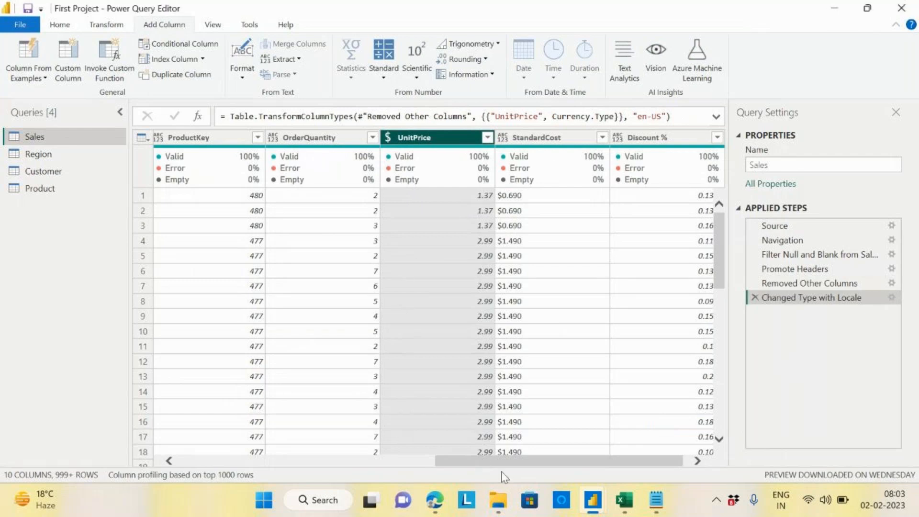
Change the StandardCost column's type using locale to Fixed decimal number with English (United States)
left_click_drag(505, 462, 533, 463)
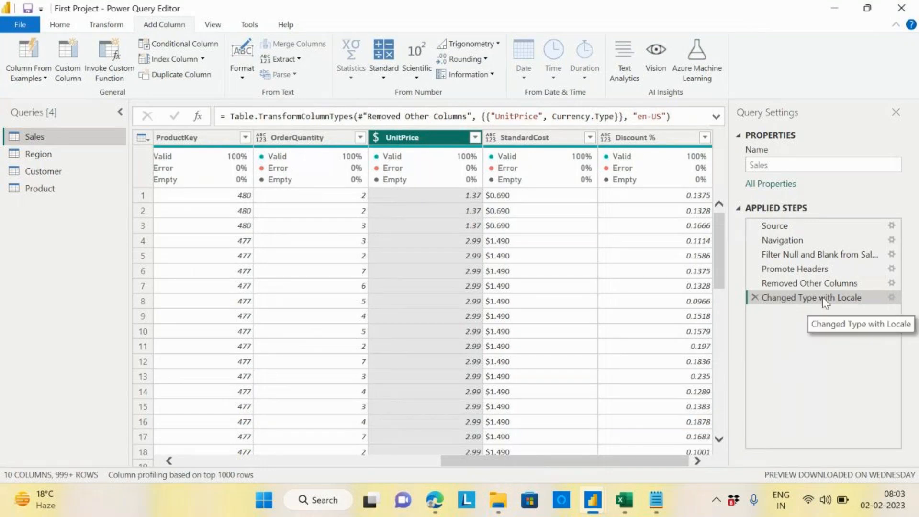
left_click(492, 140)
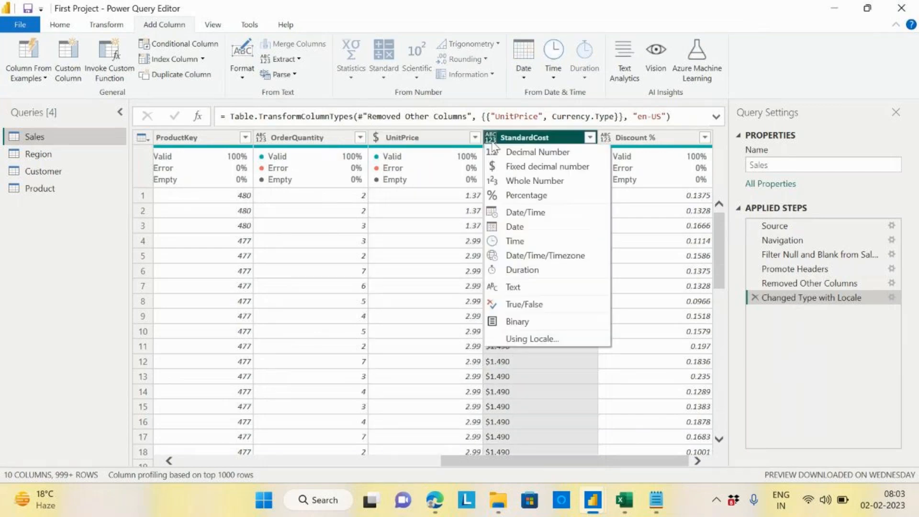
left_click(543, 341)
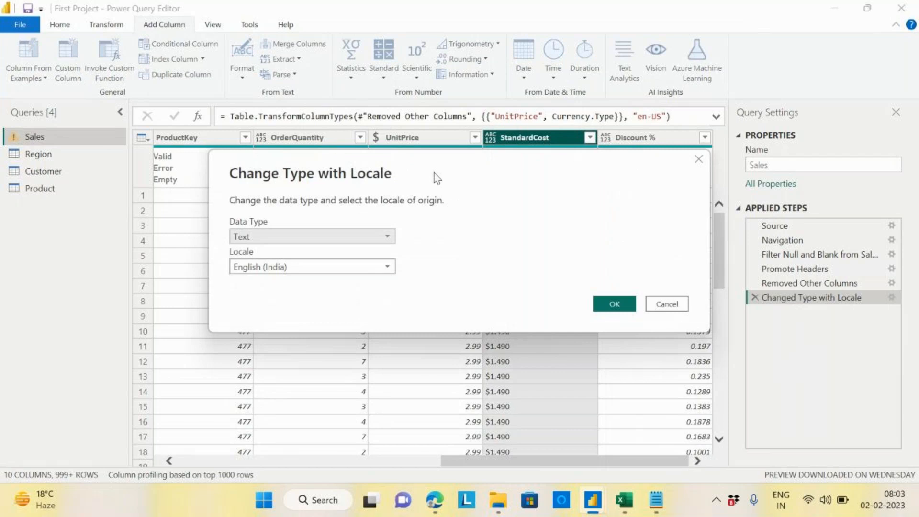
left_click(380, 249)
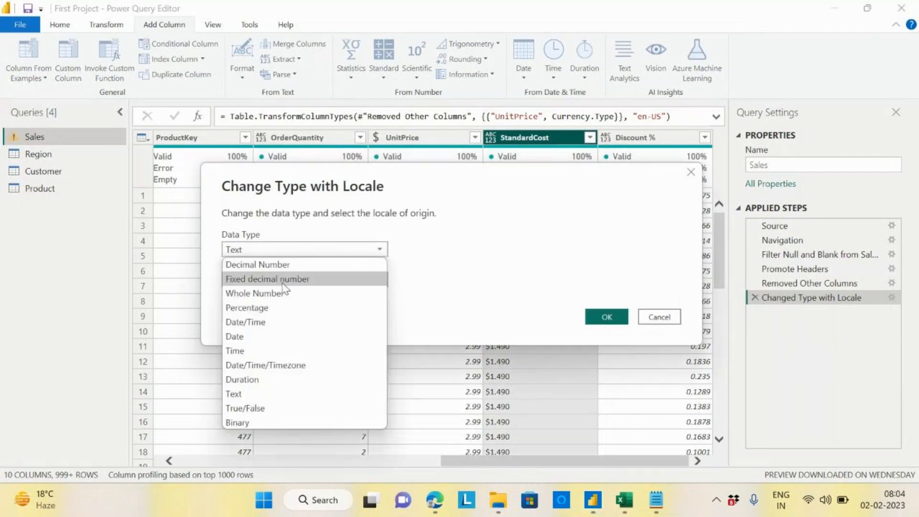
left_click(286, 279)
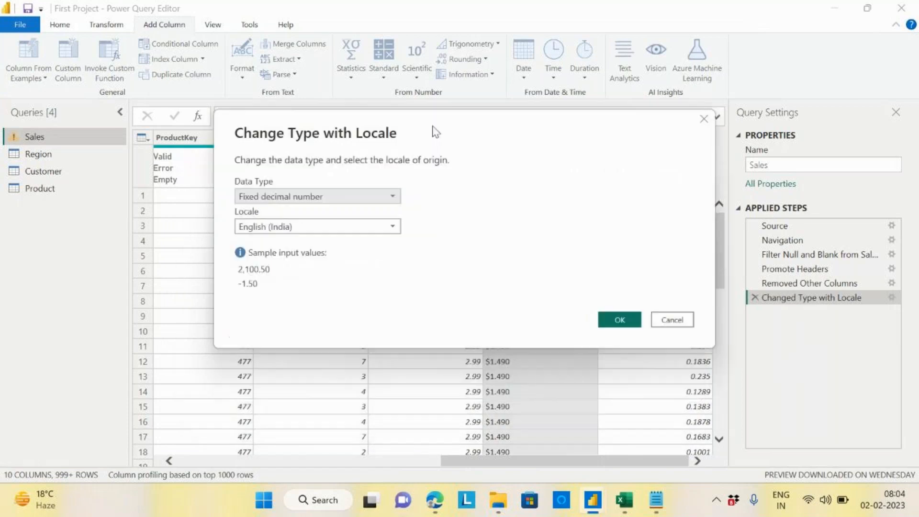
left_click(398, 210)
scroll(344, 335, "down", 12)
scroll(331, 364, "down", 7)
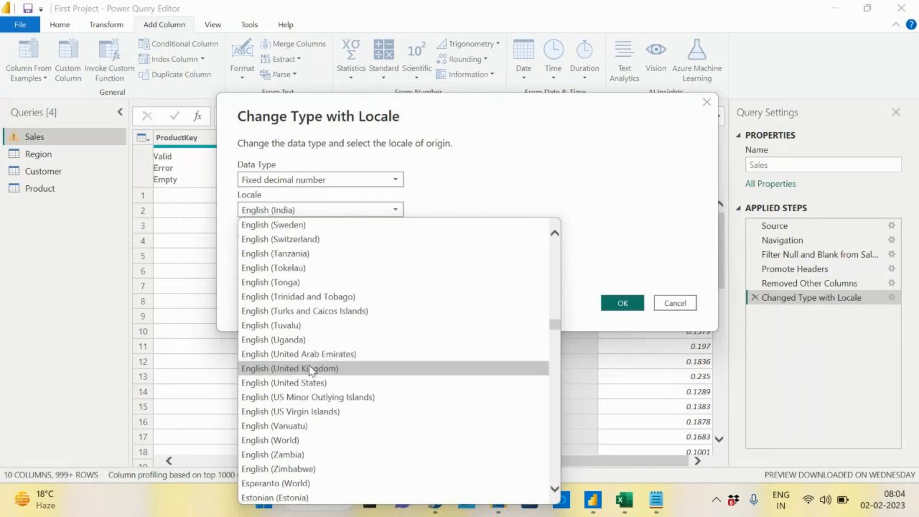
left_click(306, 383)
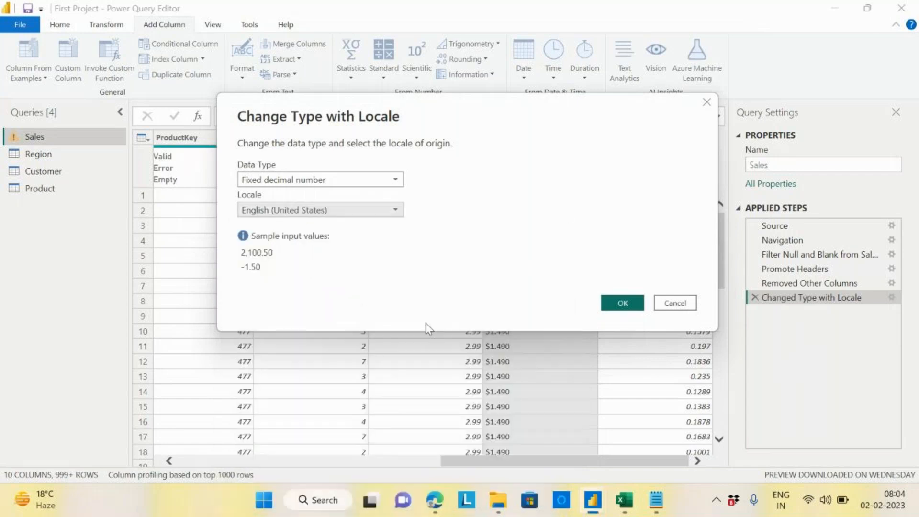
left_click(628, 309)
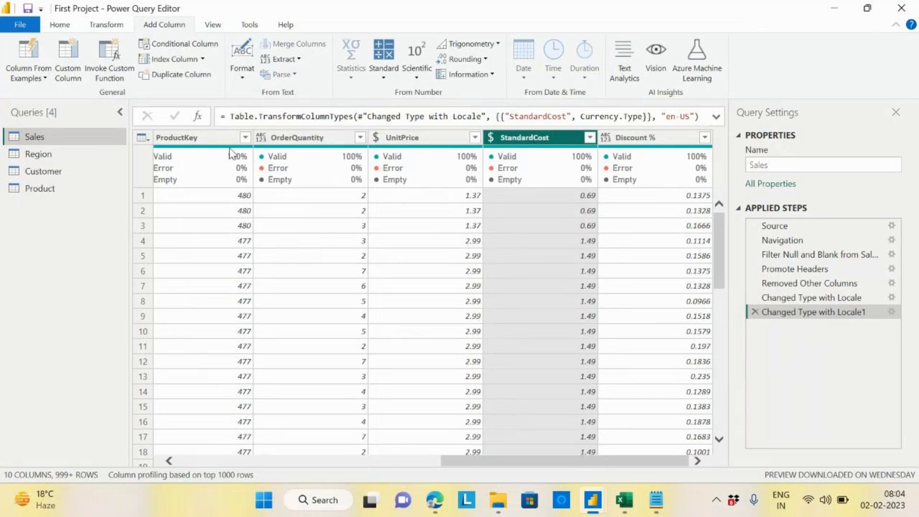
Look over the Sales query's first columns and refresh the outdated preview of the Region query
left_click_drag(487, 463, 224, 462)
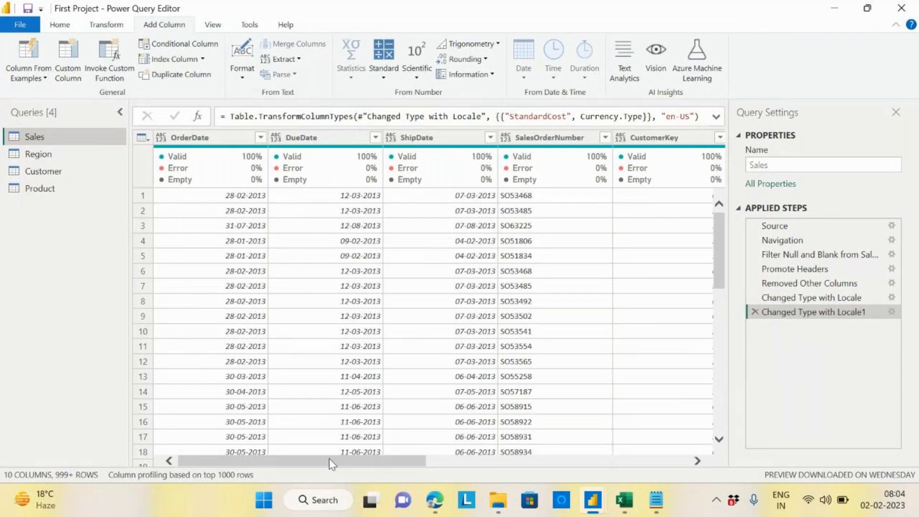
mouse_move(327, 461)
left_mouse_down()
mouse_move(617, 481)
mouse_move(310, 465)
left_mouse_up()
left_click_drag(329, 458, 294, 464)
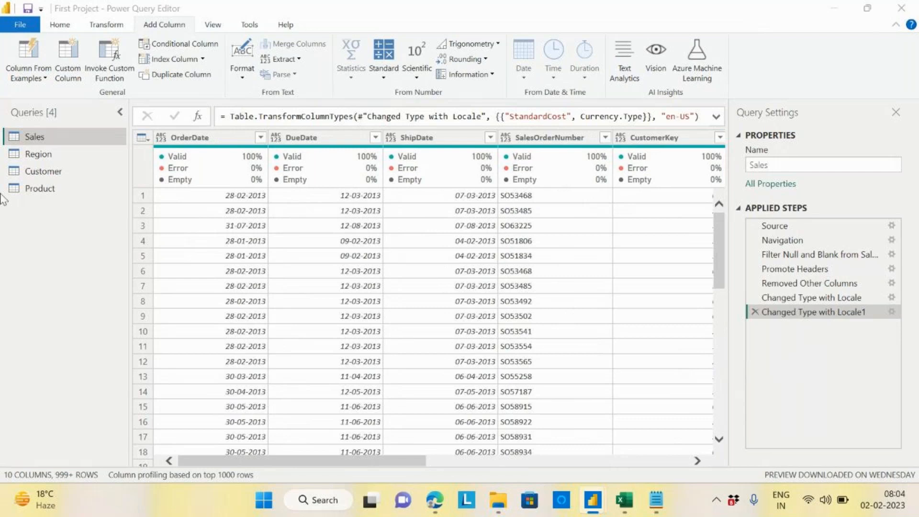
left_click(45, 157)
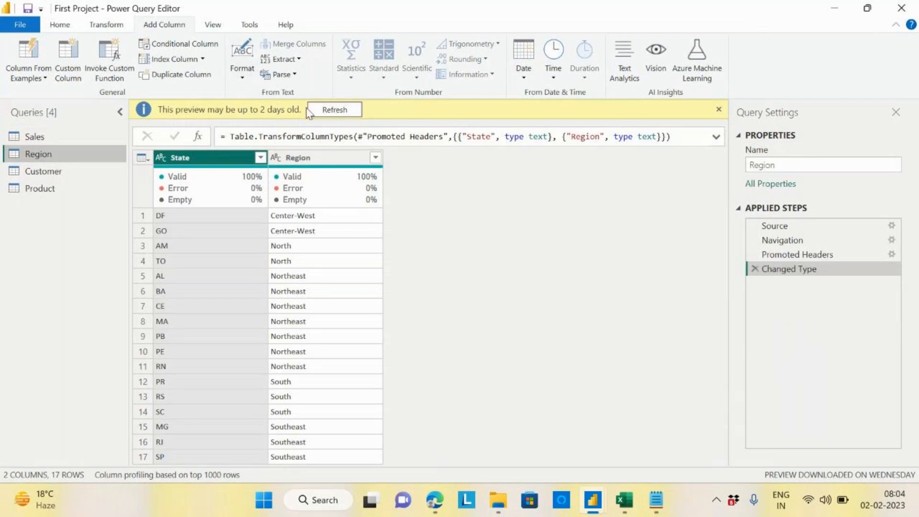
left_click(347, 111)
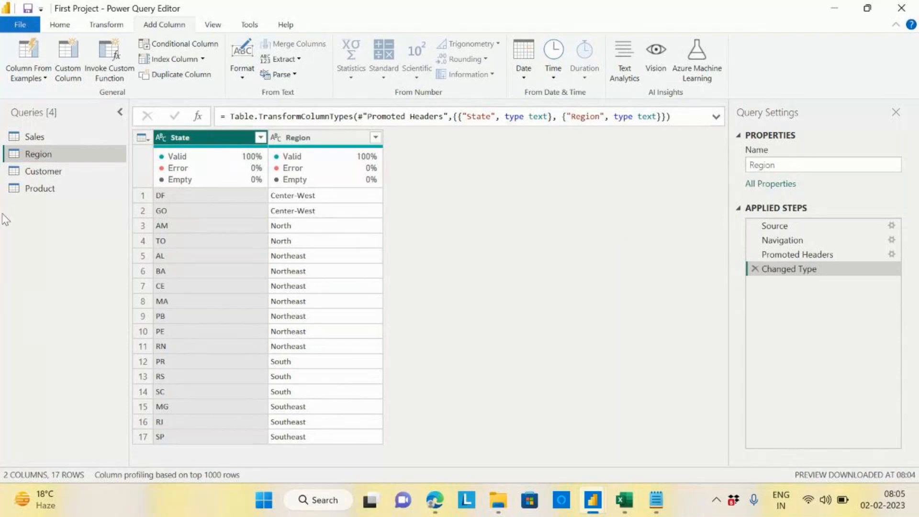
Open the Customer query and refresh the previews of all queries
left_click(48, 175)
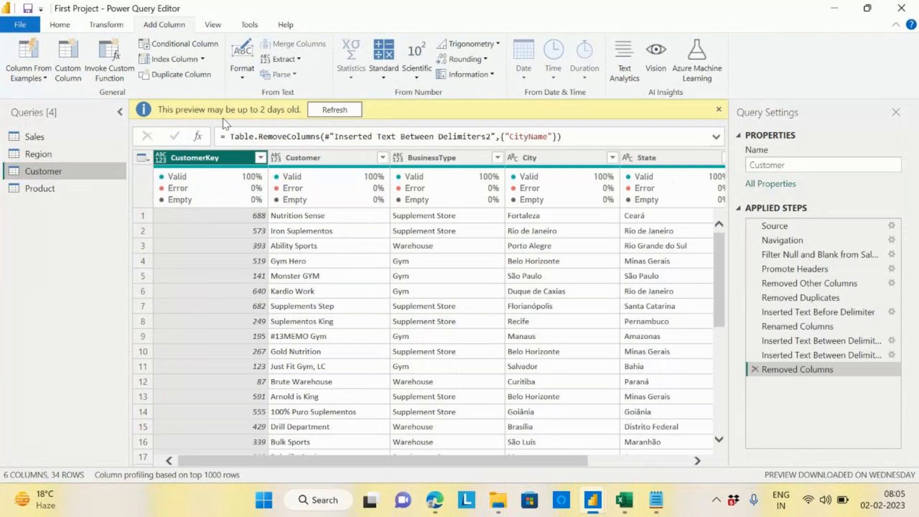
left_click(60, 24)
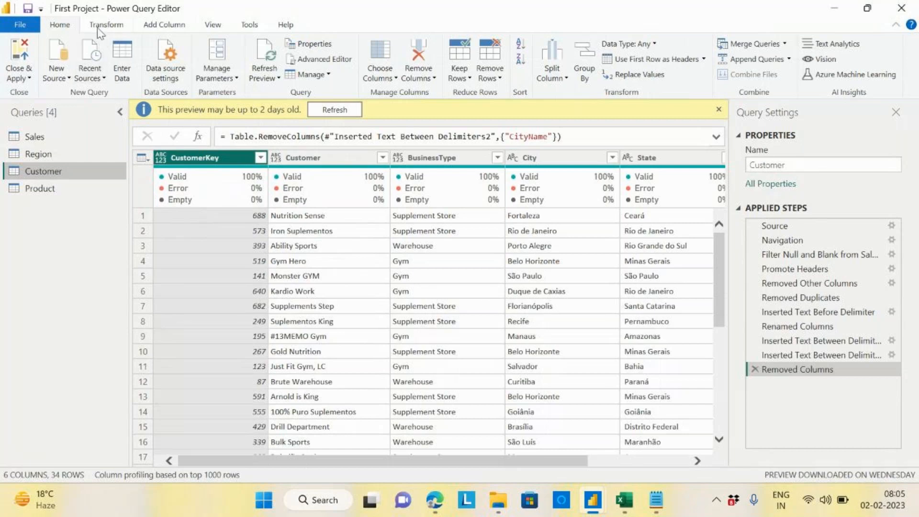
left_click(265, 77)
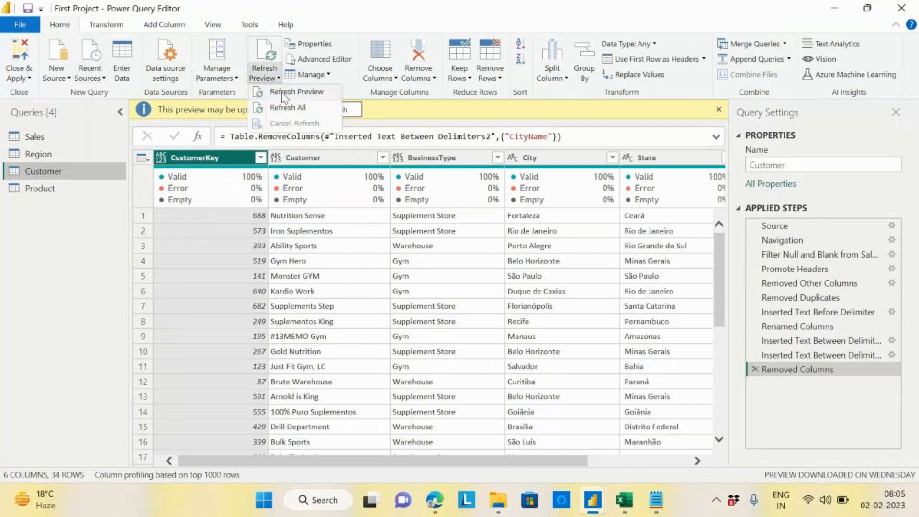
left_click(287, 108)
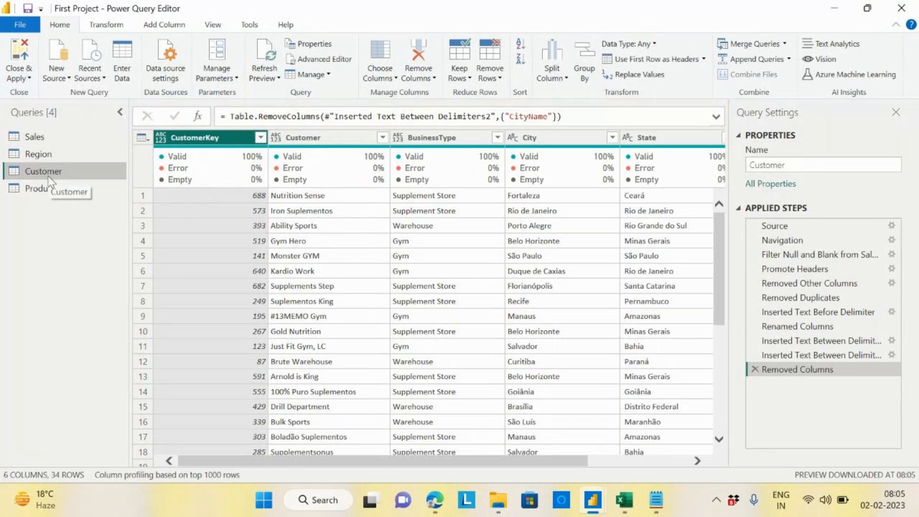
Compare the State Code column of the Customer query with the State and Region columns of the Region query
left_click_drag(352, 461, 671, 412)
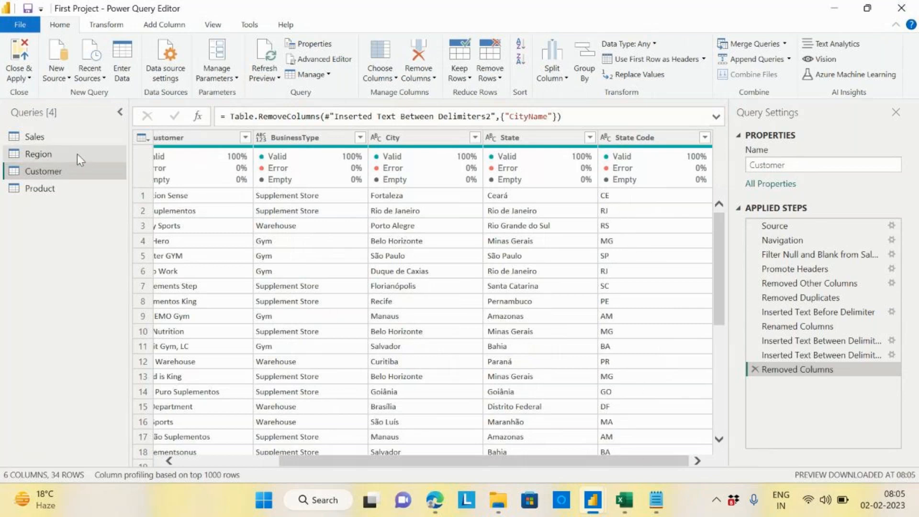
left_click(50, 155)
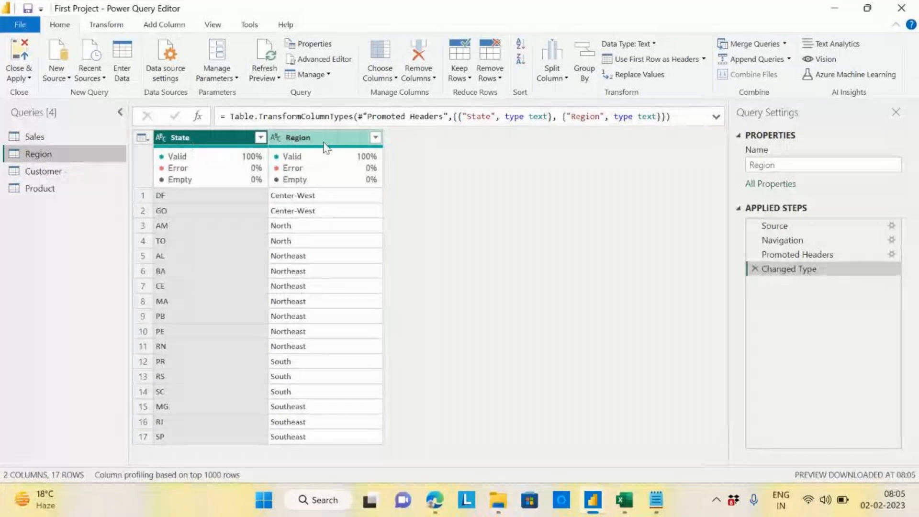
left_click(56, 176)
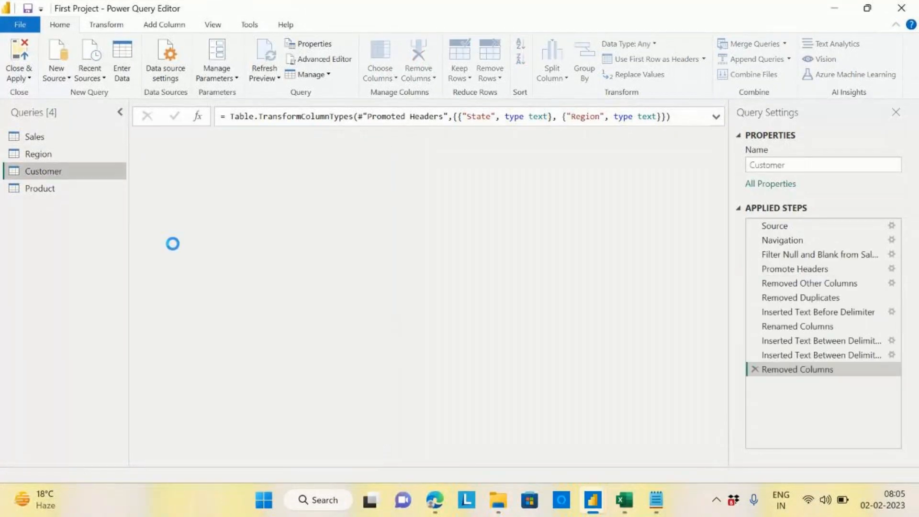
scroll(432, 467, "right", 5)
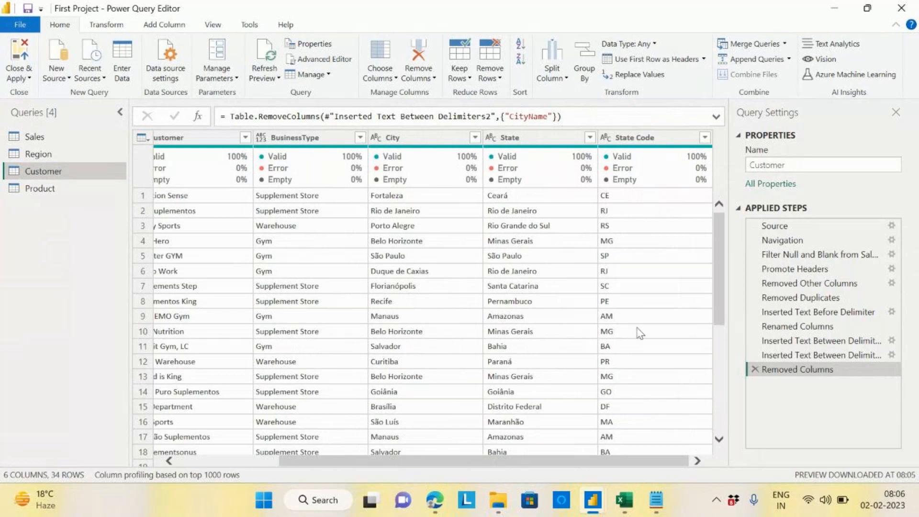
left_click(39, 154)
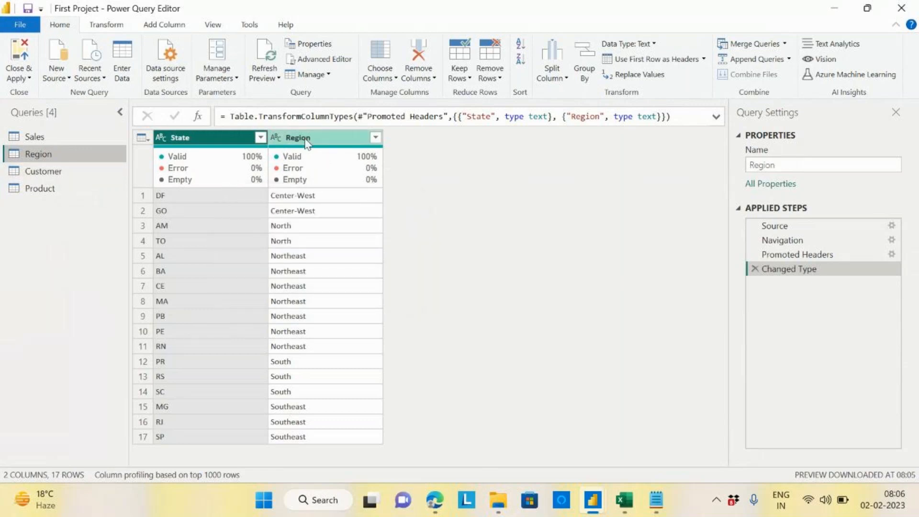
left_click(53, 174)
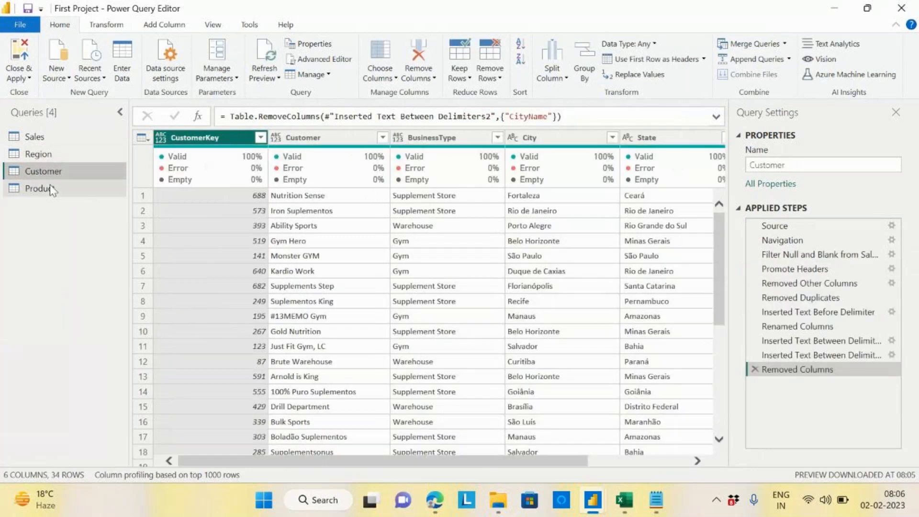
left_click_drag(482, 463, 596, 464)
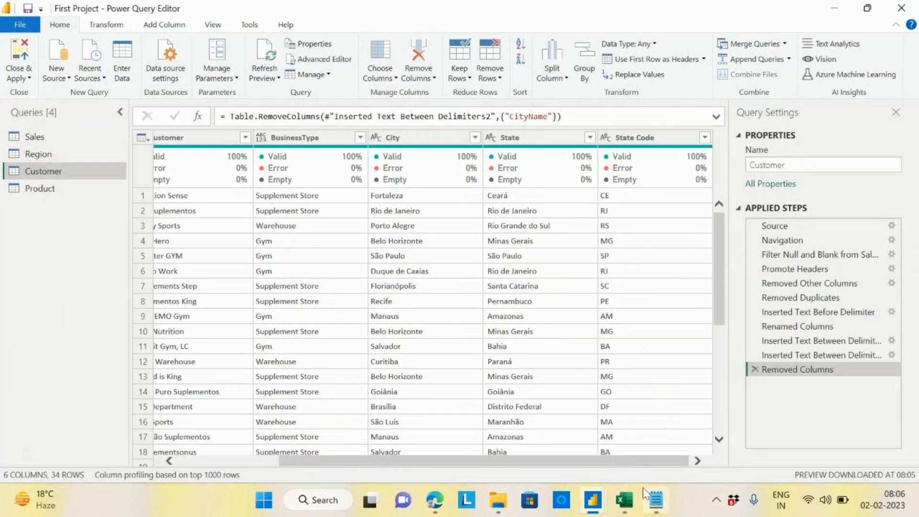
left_click(43, 155)
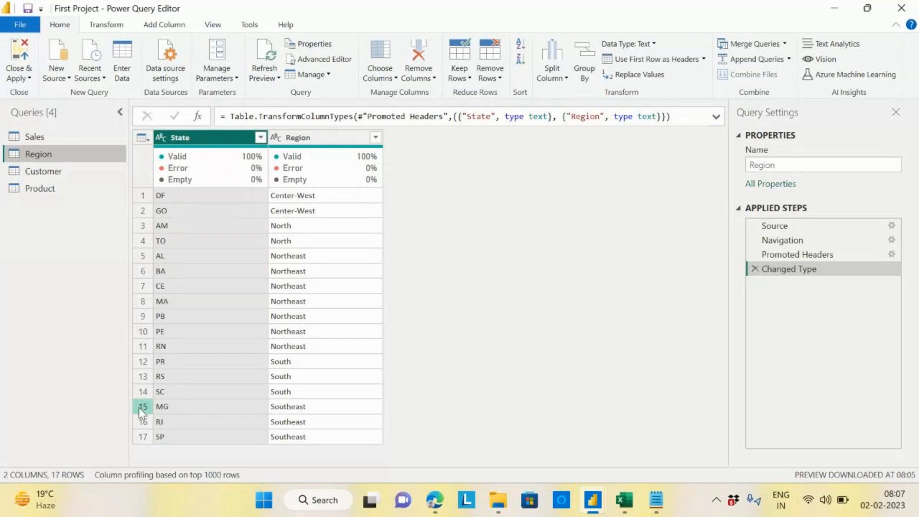
left_click(43, 173)
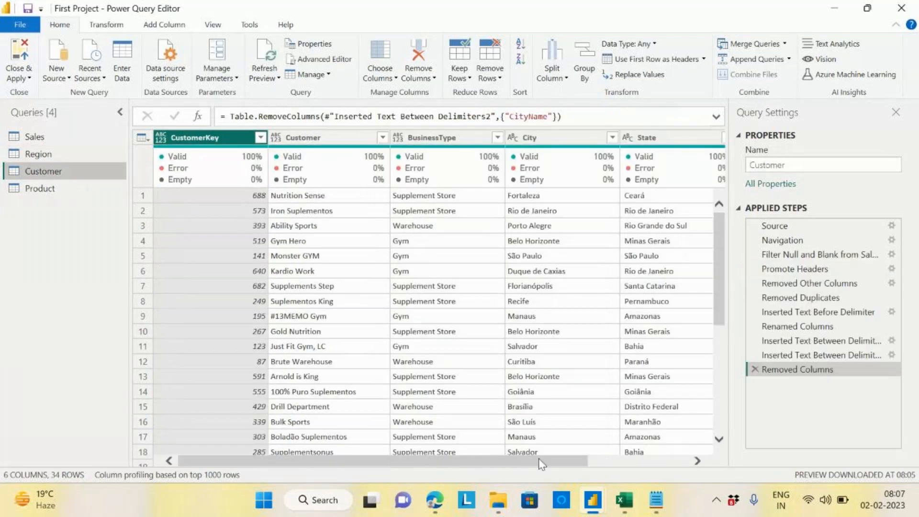
left_click_drag(541, 463, 643, 463)
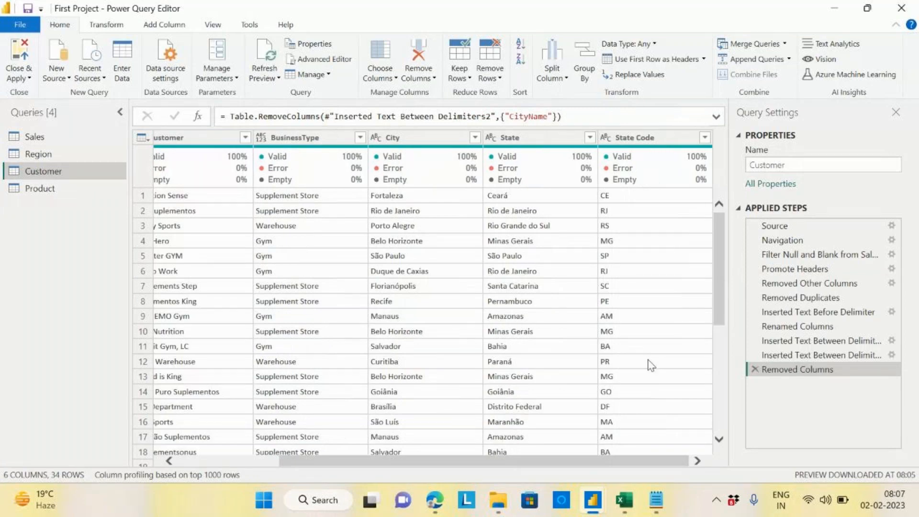
left_click(33, 154)
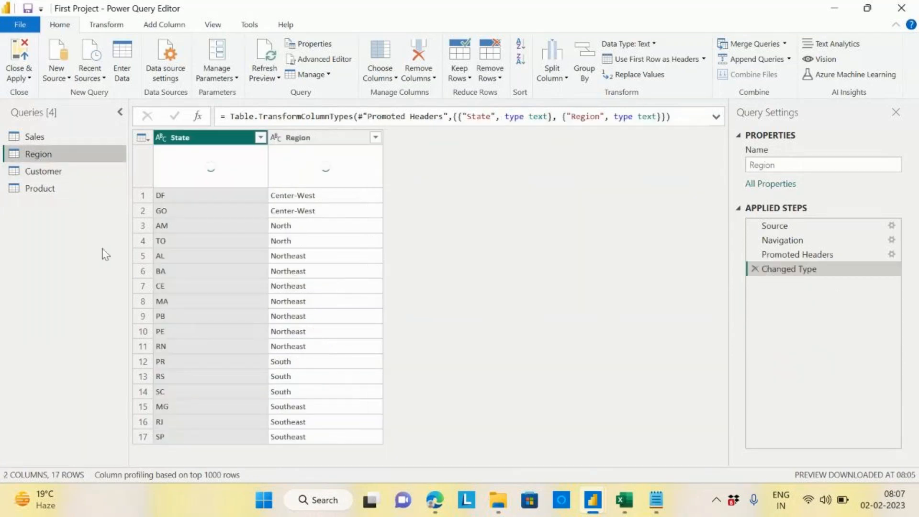
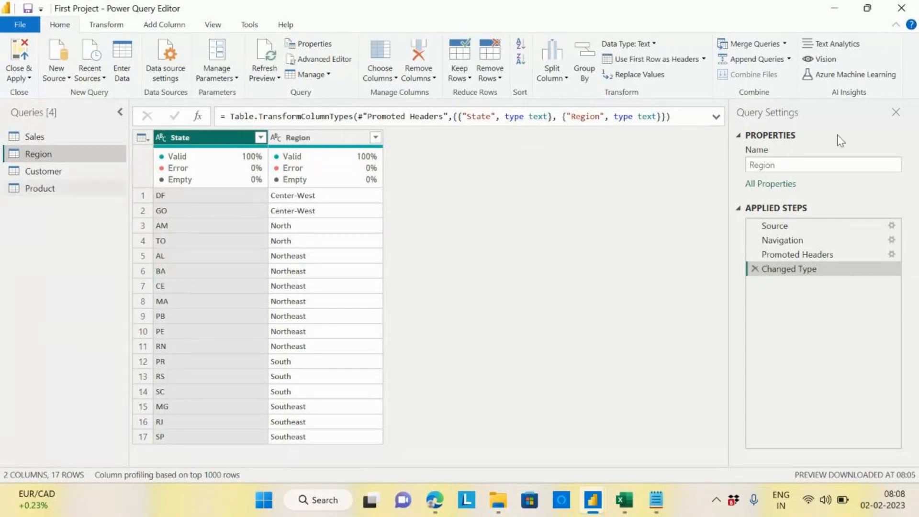
Start merging queries from the Customer query, with Region as the second table
left_click(44, 172)
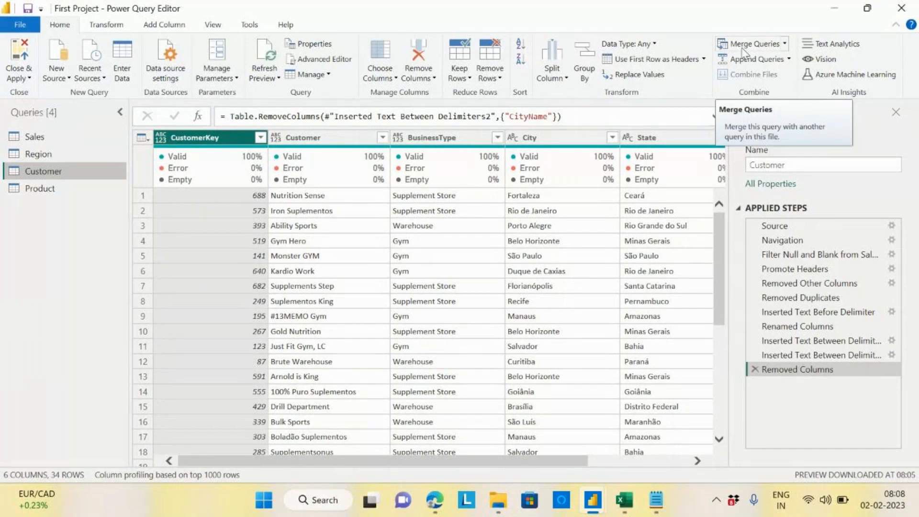
left_click(784, 44)
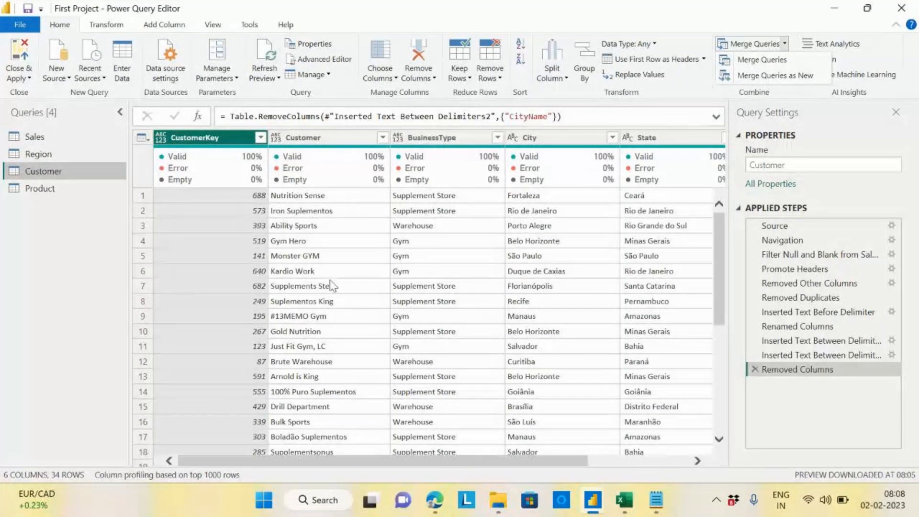
left_click(761, 62)
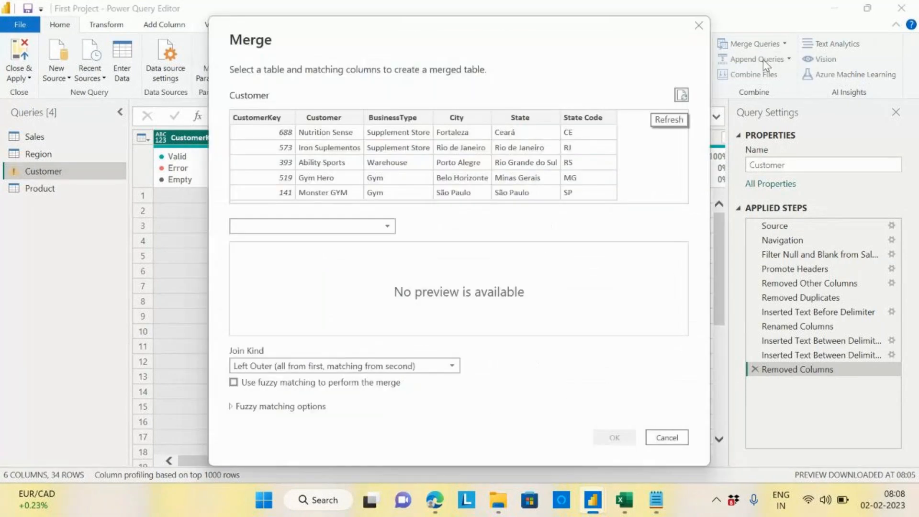
left_click_drag(436, 40, 510, 41)
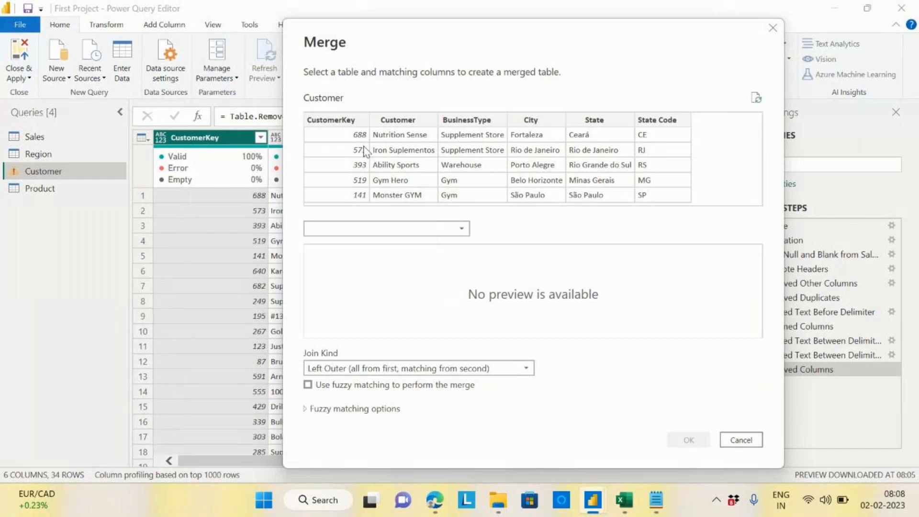
left_click(461, 229)
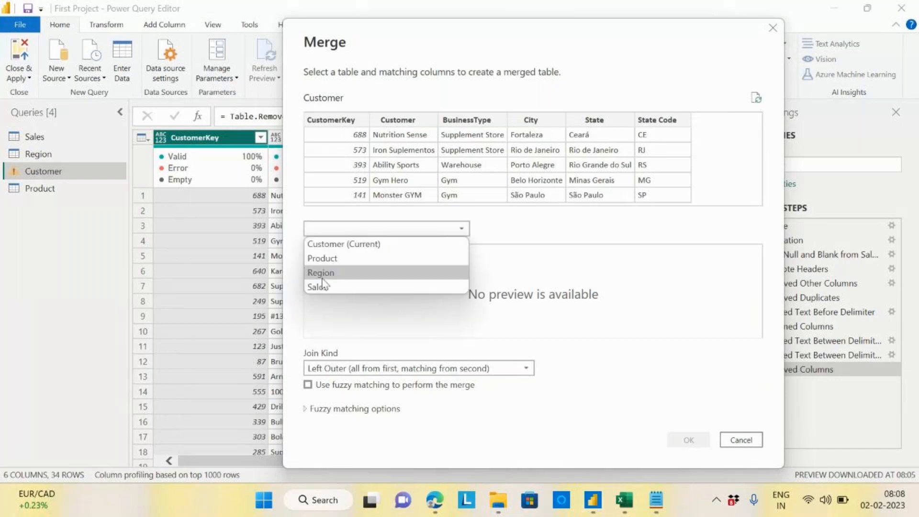
left_click(319, 273)
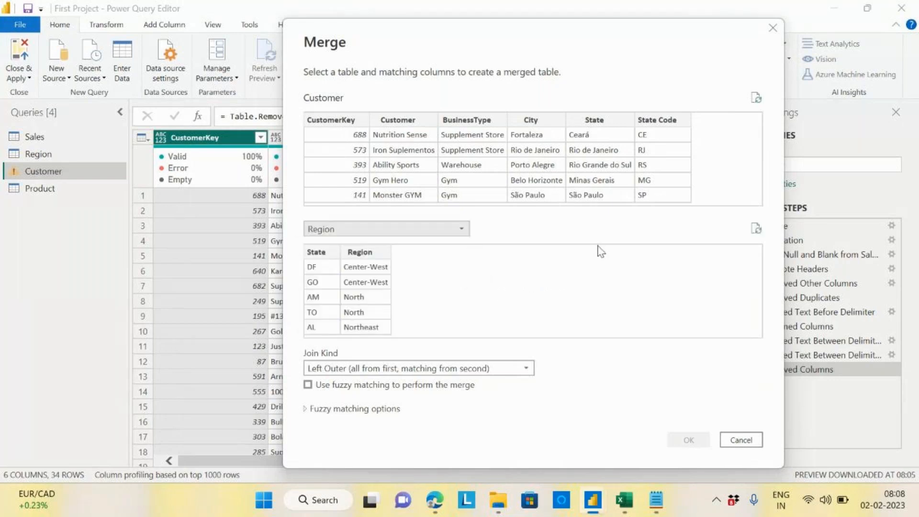
Match Customer's State Code with Region's State and complete the merge with a Left Outer join
left_click(669, 126)
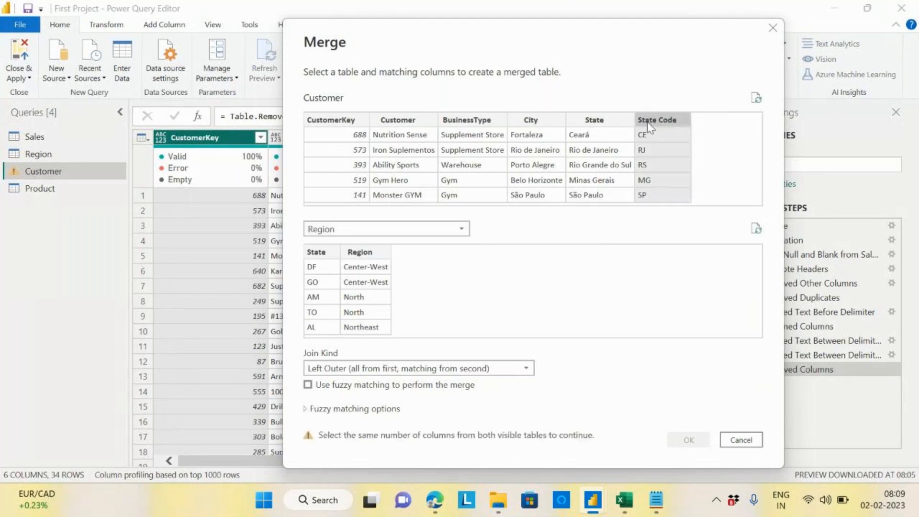
left_click(315, 251)
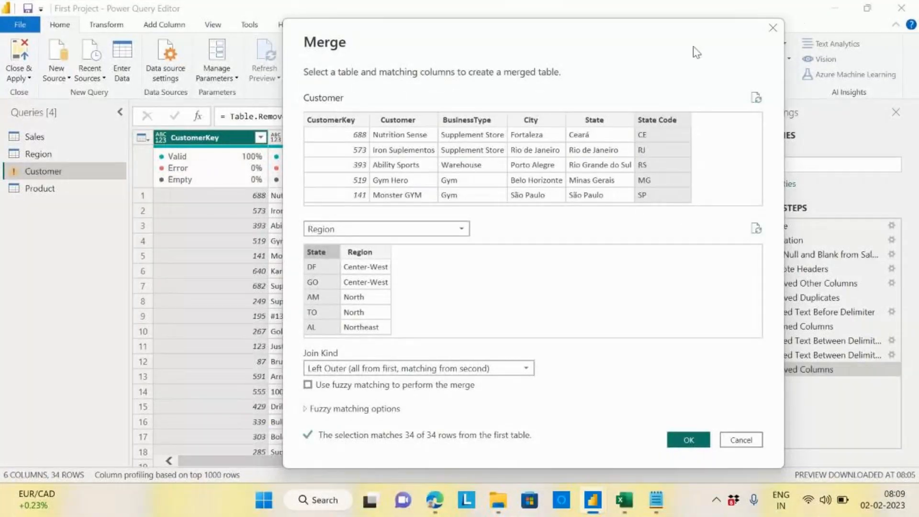
left_click_drag(473, 36, 453, 23)
left_click(505, 354)
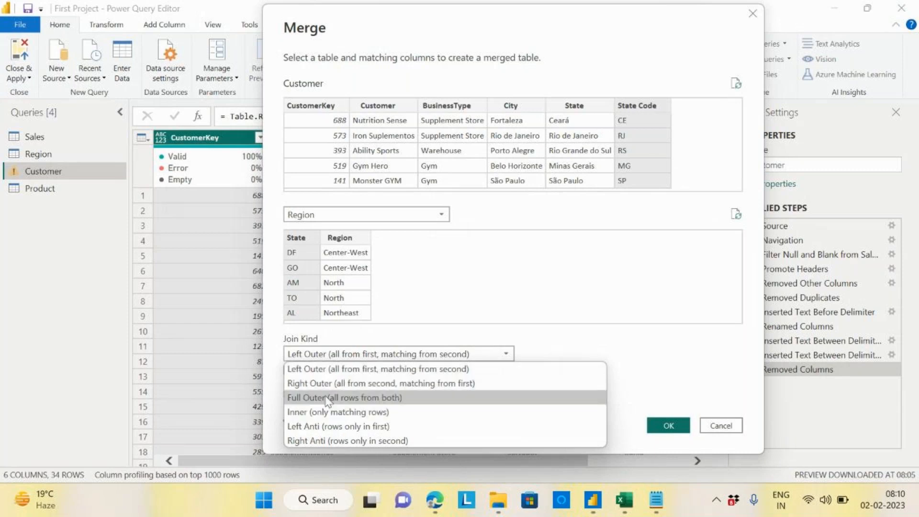
left_click(317, 367)
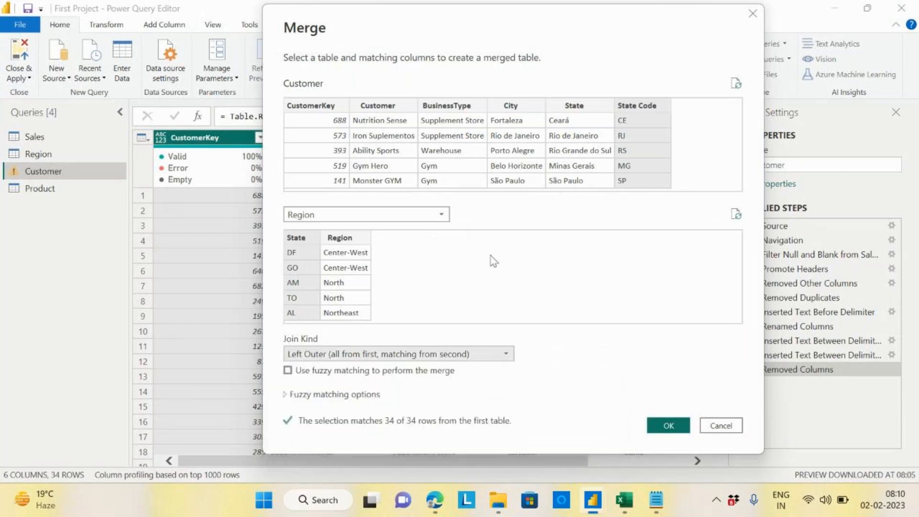
left_click(670, 426)
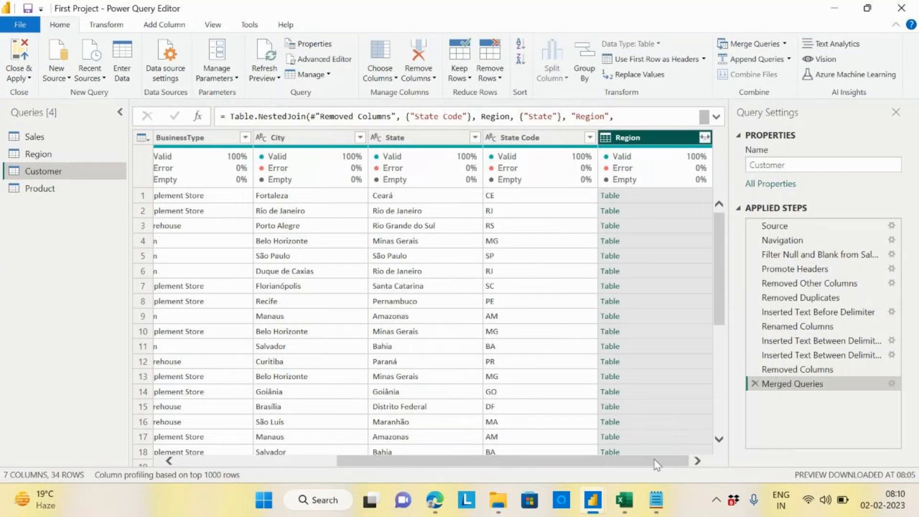
Preview the nested tables in the first three rows of the merged Region column
left_click_drag(19, 166, 19, 170)
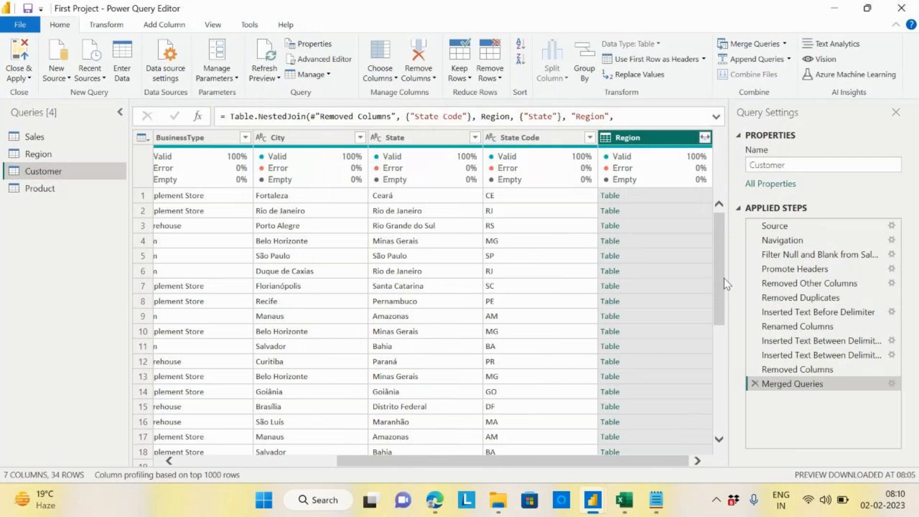
left_click(700, 197)
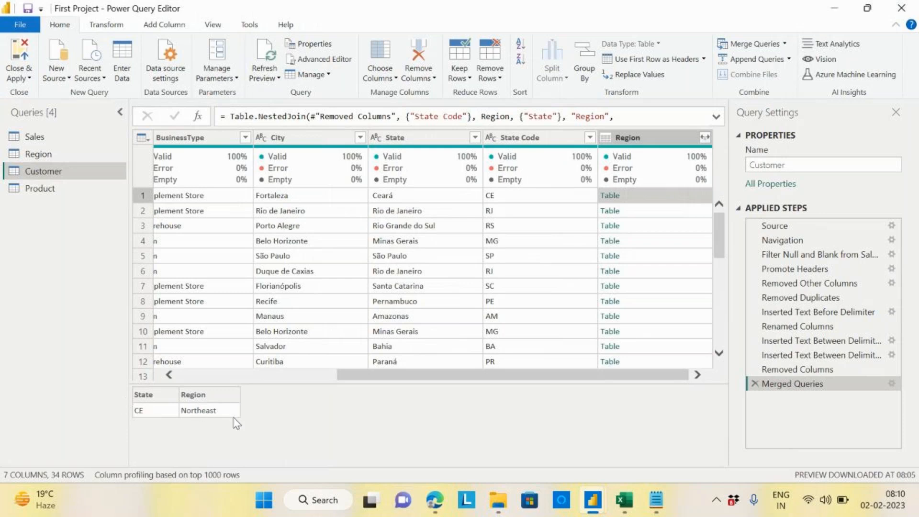
left_click(699, 211)
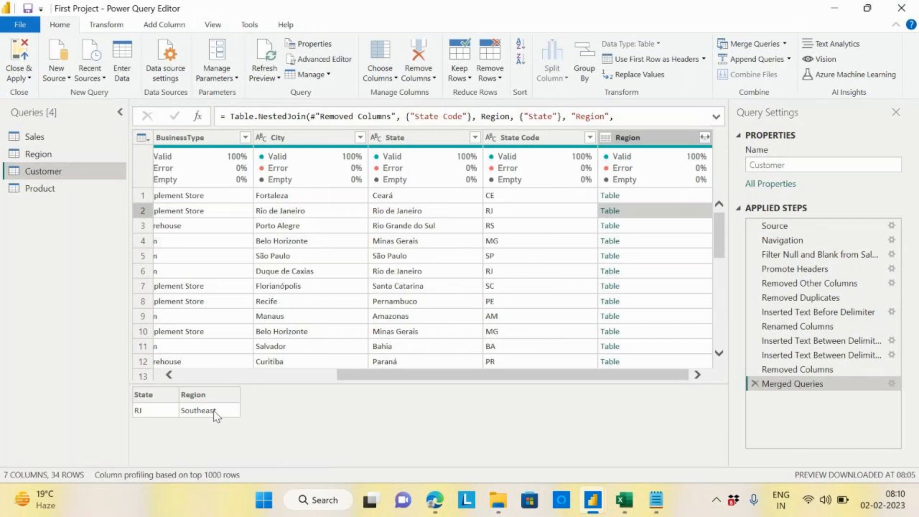
left_click(671, 228)
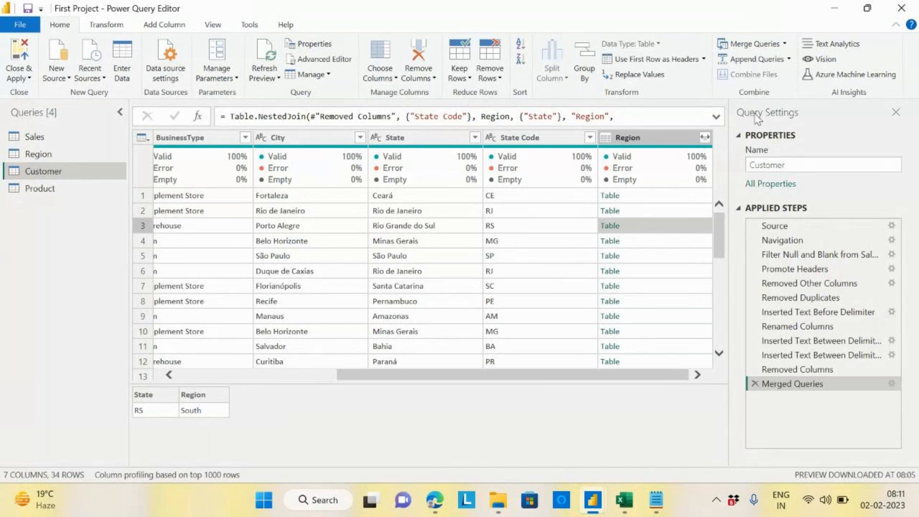
Expand the merged Region column to only its Region field, keeping the original column name as prefix
left_click(704, 138)
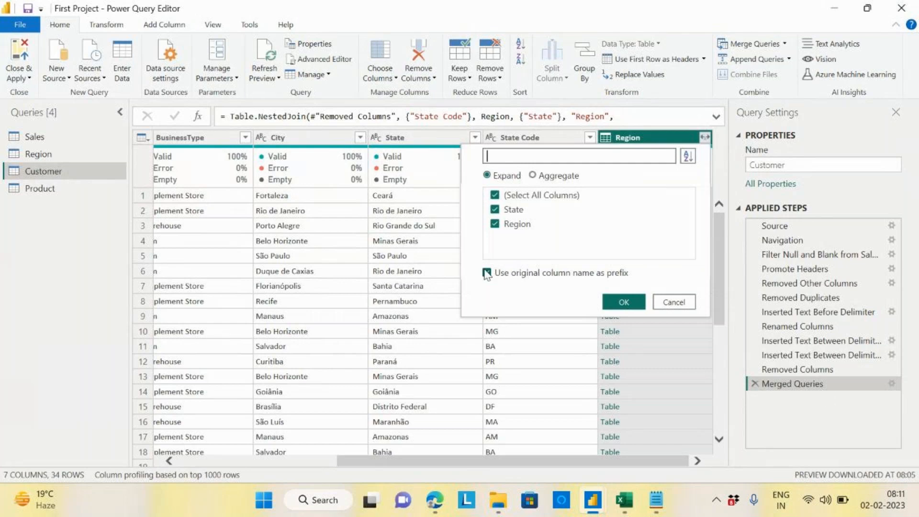
left_click(495, 196)
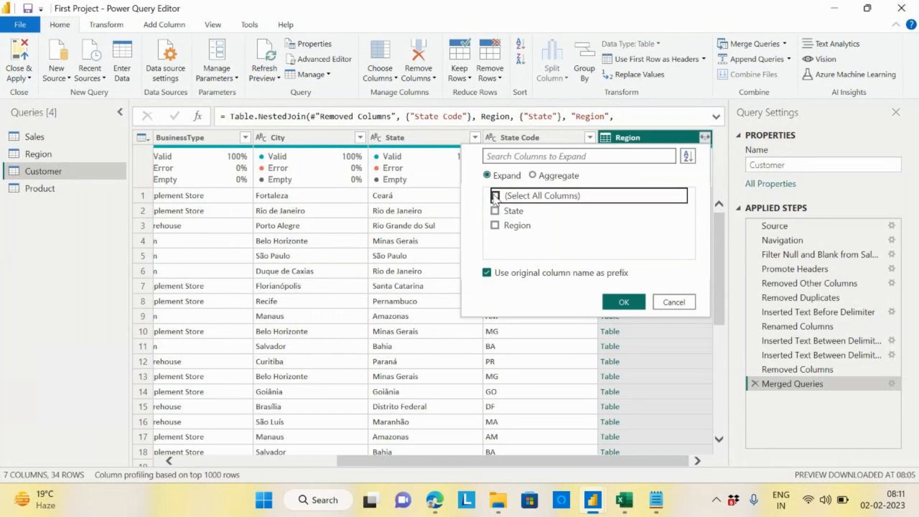
left_click(495, 225)
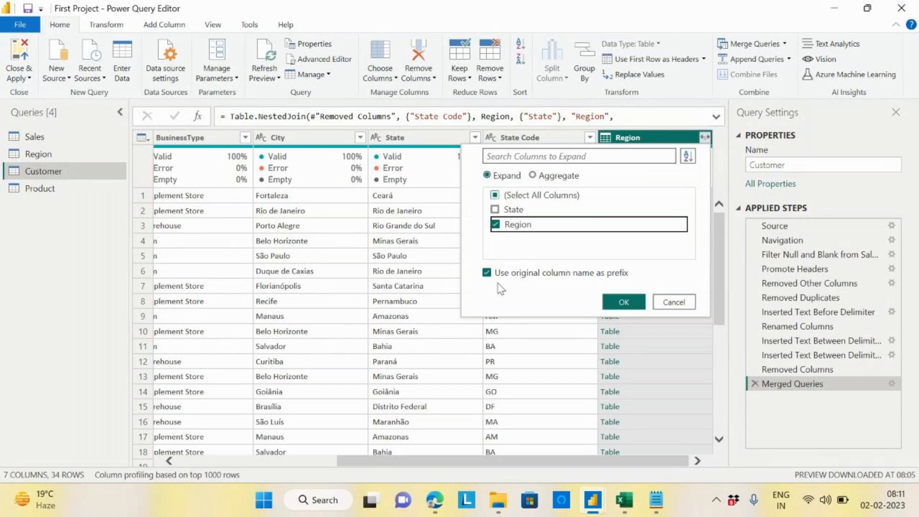
left_click(627, 304)
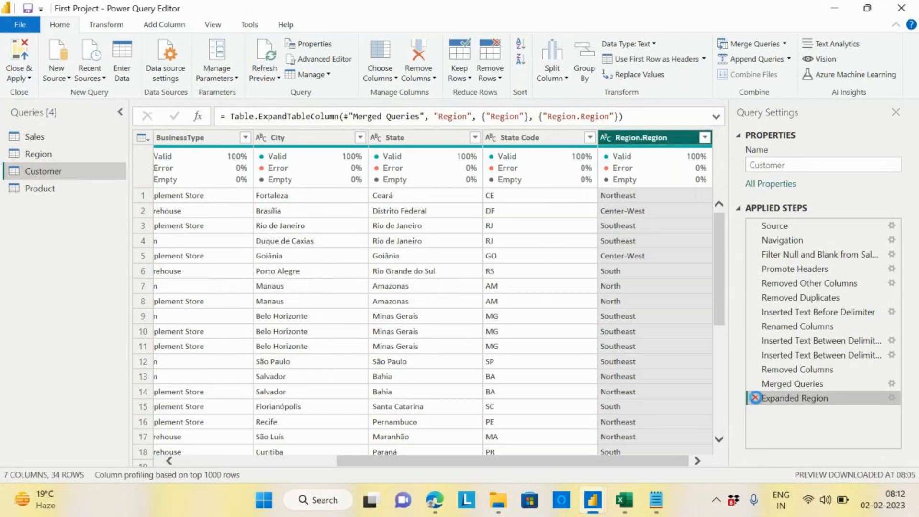
Delete the Expanded Region step and expand the merged column again to only its Region field, without the original column name as prefix
left_click(756, 397)
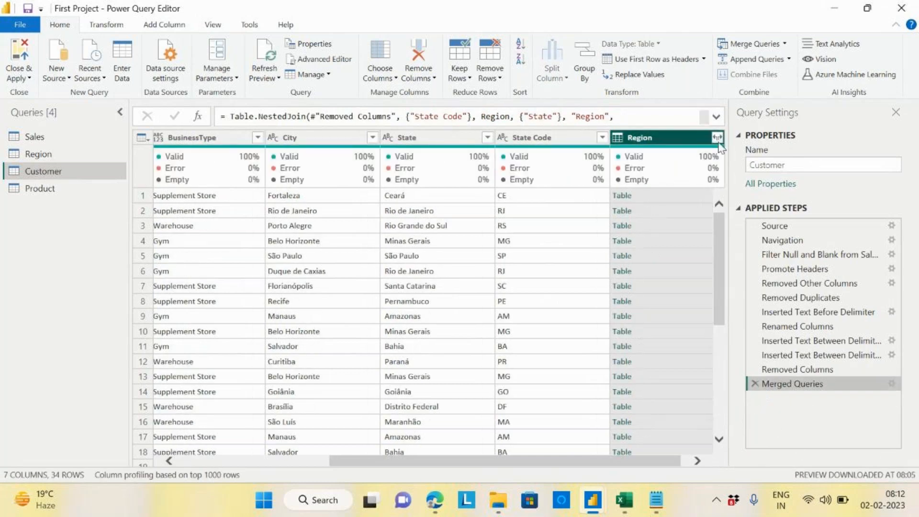
left_click(718, 138)
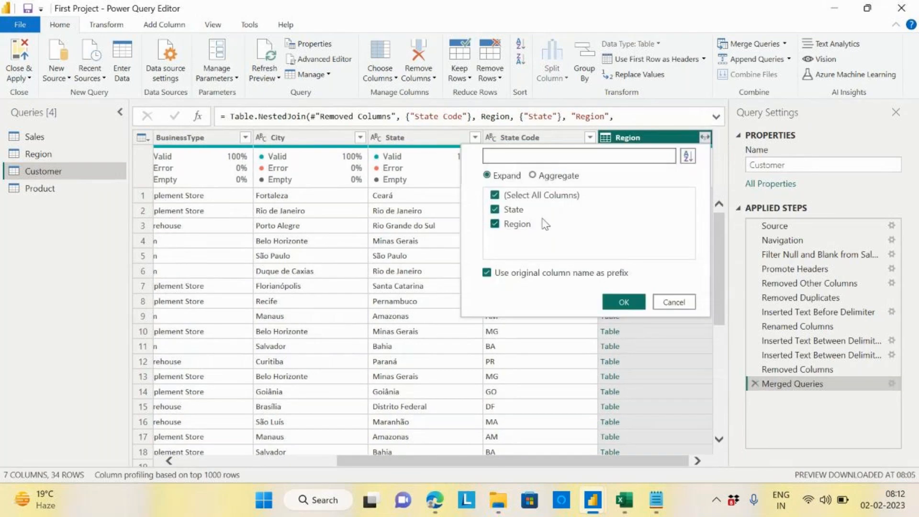
left_click(487, 274)
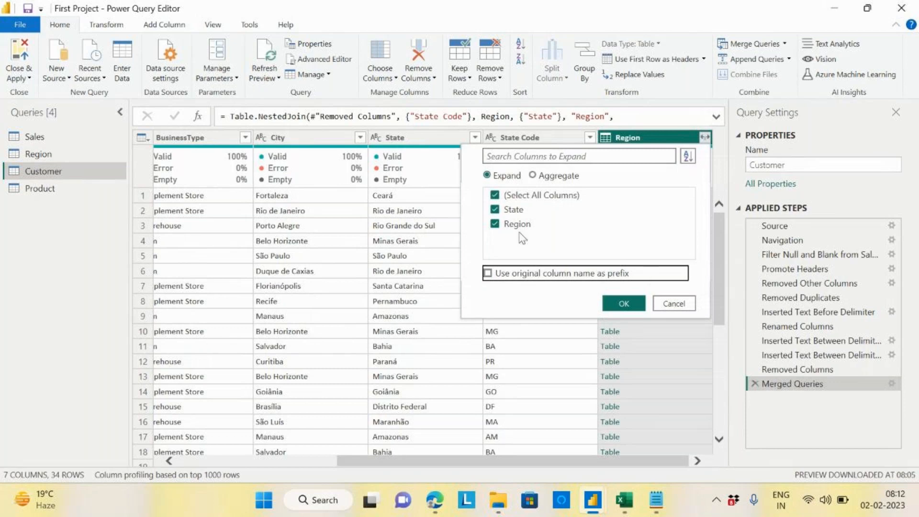
left_click(495, 195)
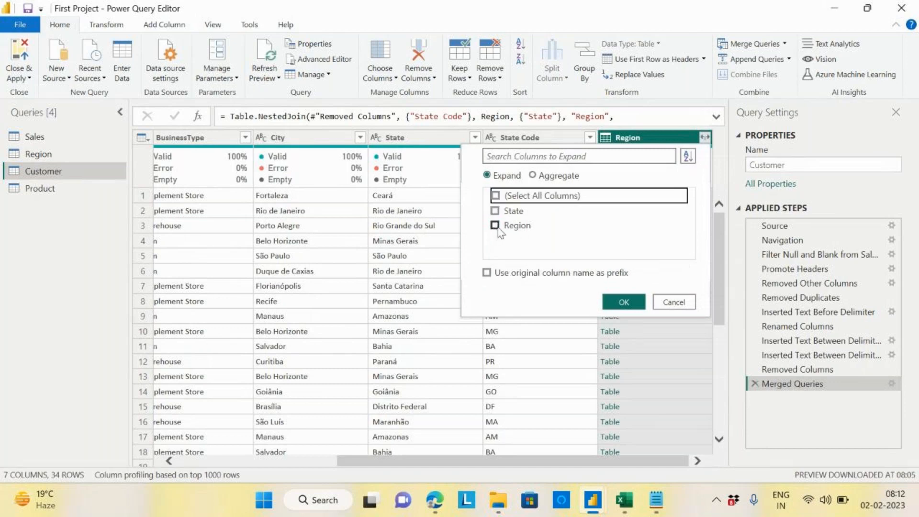
left_click(495, 225)
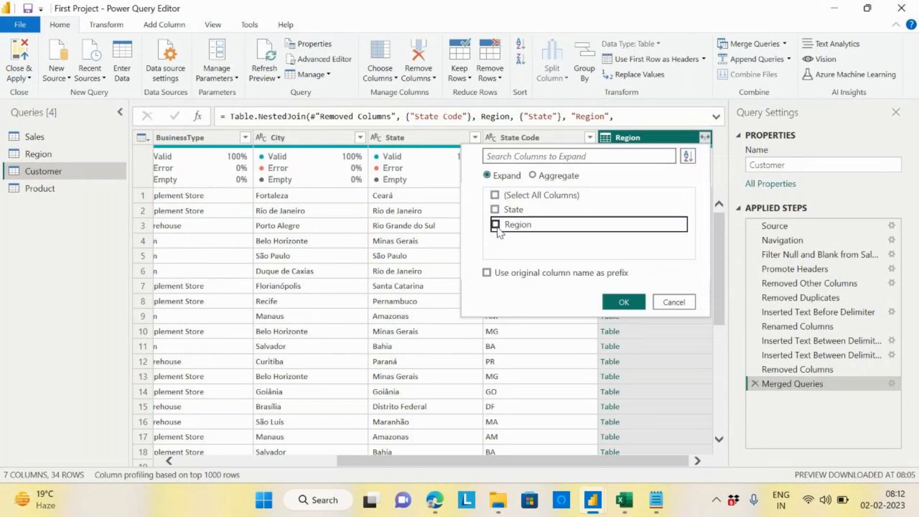
left_click(625, 302)
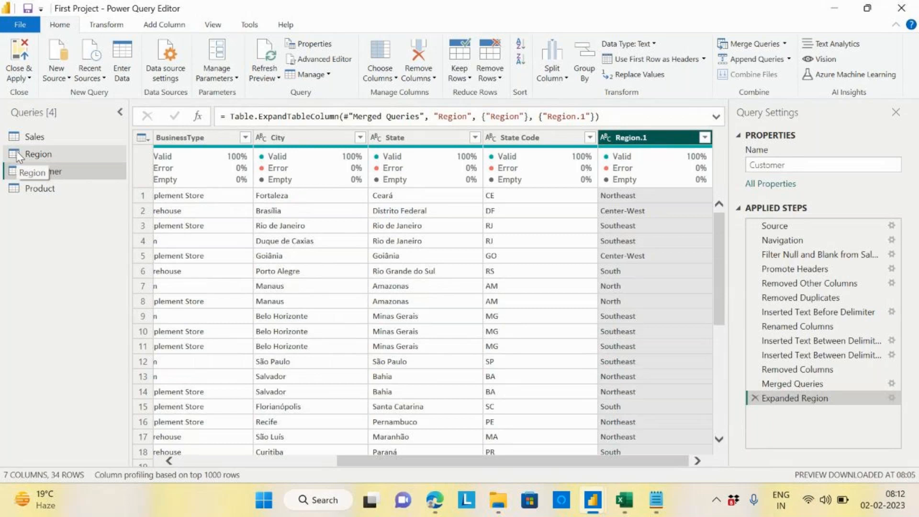
Edit the expand step's formula so the expanded column in Customer is named Region
left_click(716, 118)
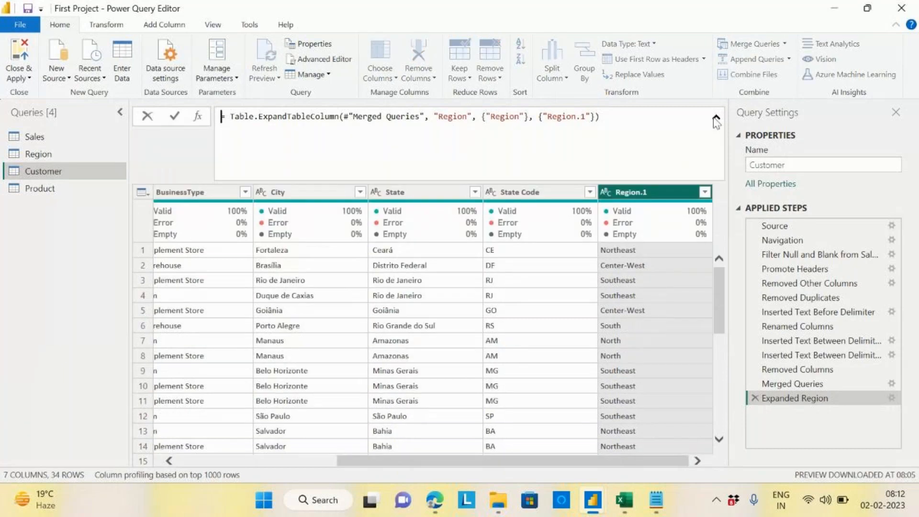
double_click(584, 120)
key("BackSpace")
key("BackSpace")
key("Return")
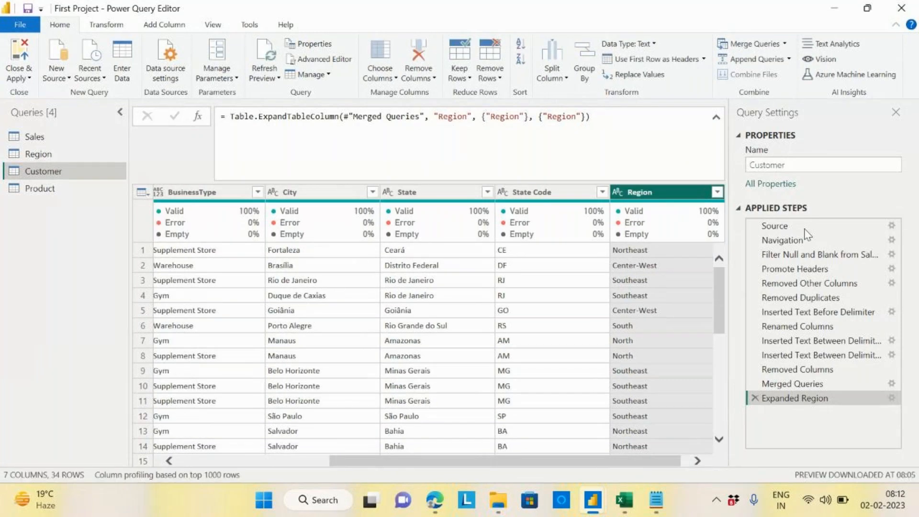
left_click(717, 116)
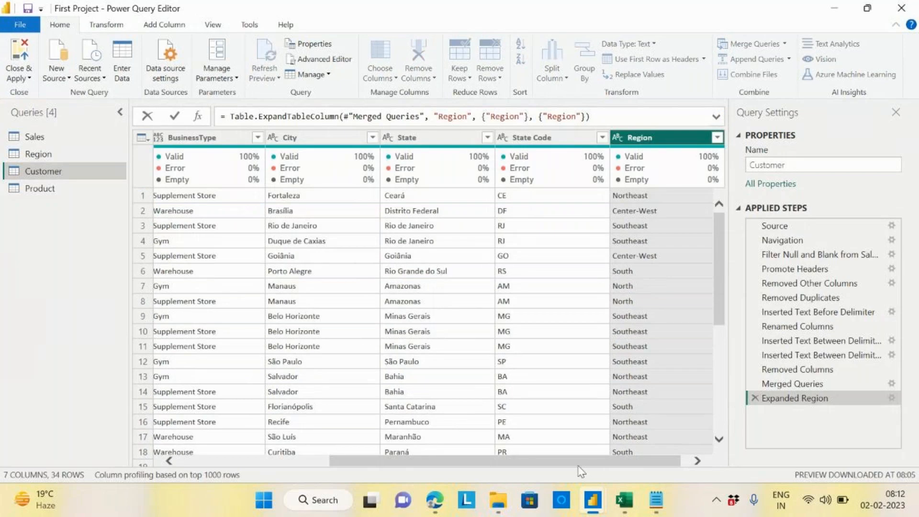
Apply the query changes to the data model and close the Power Query Editor
mouse_move(719, 243)
left_mouse_down()
mouse_move(726, 369)
mouse_move(727, 258)
left_mouse_up()
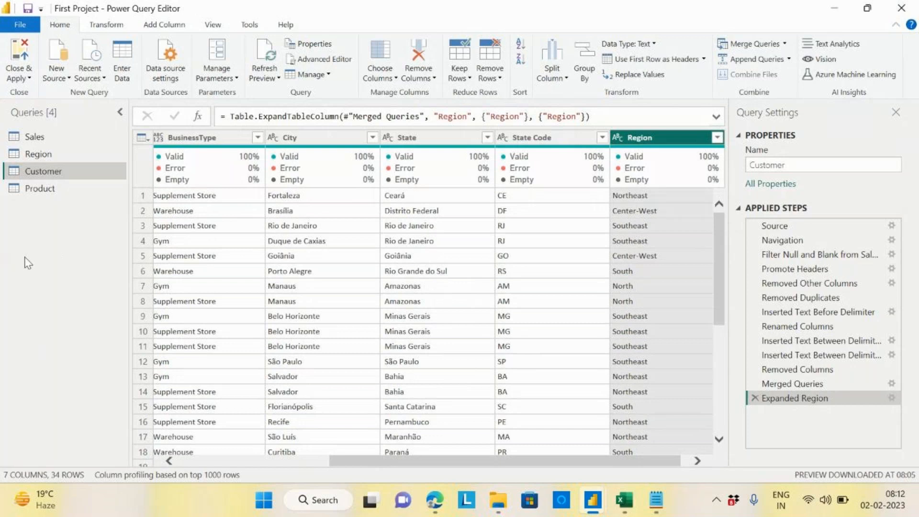
left_click_drag(369, 462, 154, 473)
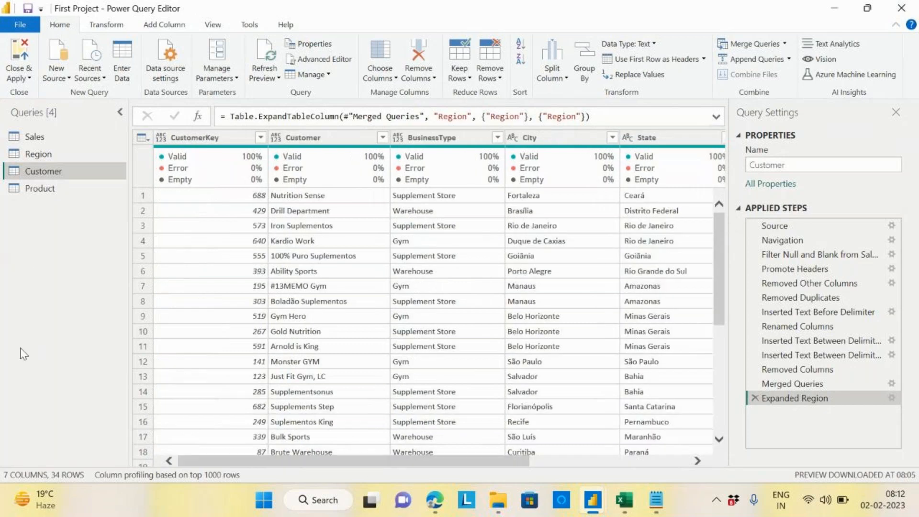
left_click_drag(308, 468, 102, 478)
mouse_move(602, 502)
left_click(30, 79)
left_click(12, 382)
left_click_drag(306, 465, 364, 464)
left_click(30, 79)
left_click(10, 361)
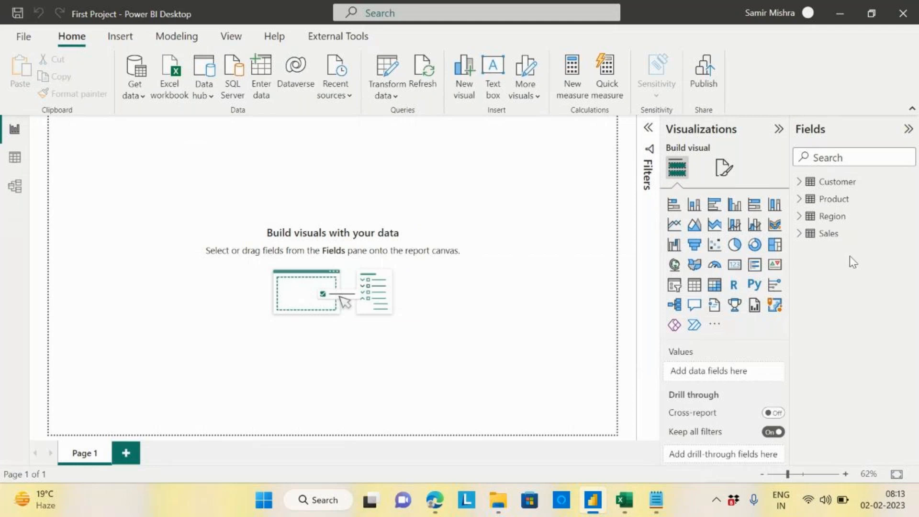
Inspect the loaded Customer and Region tables in Data view to compare their Region columns
left_click(15, 157)
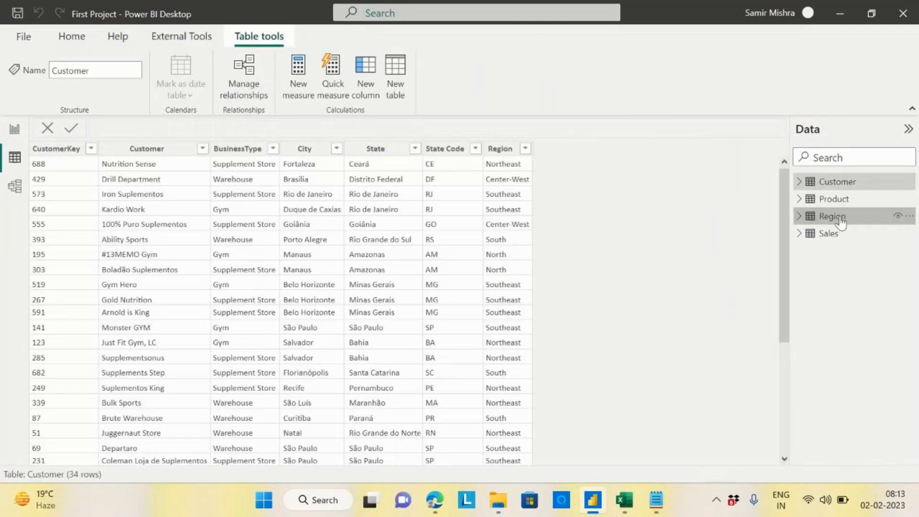
left_click(841, 221)
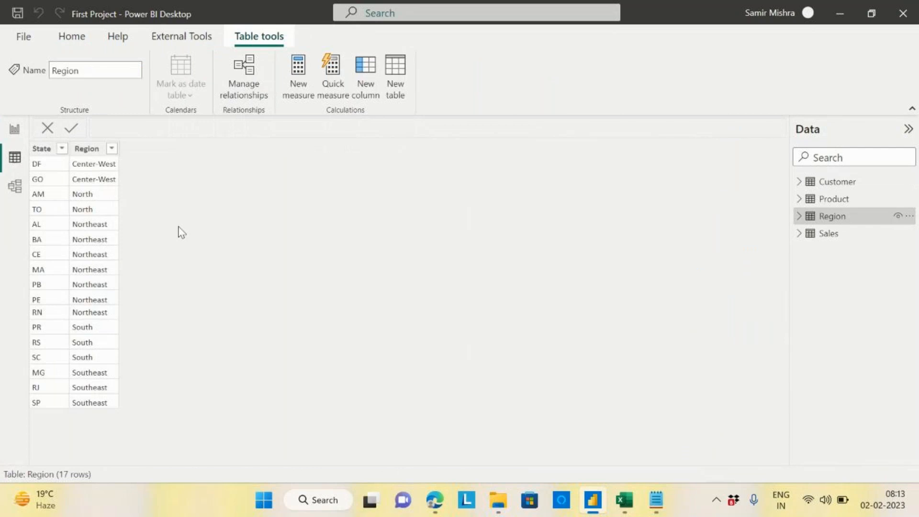
left_click(845, 191)
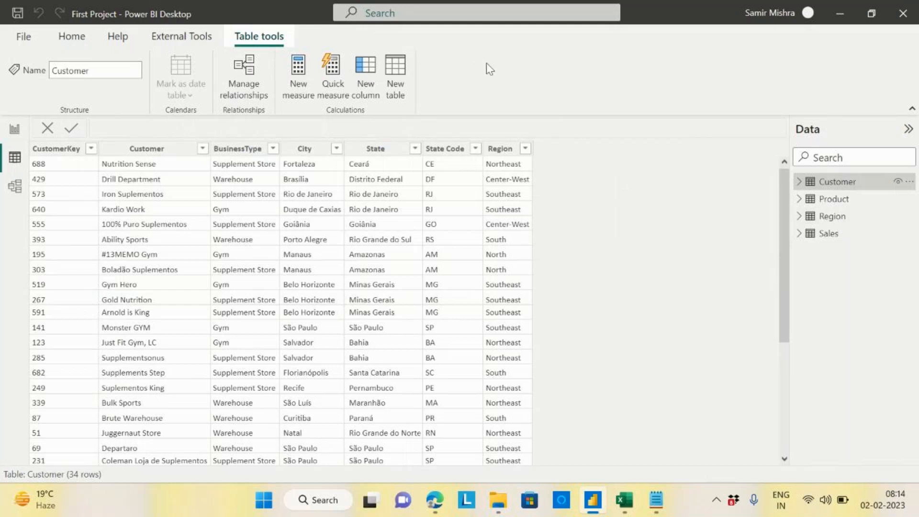
Reopen the Power Query Editor to transform the data and select the Region query
left_click(73, 38)
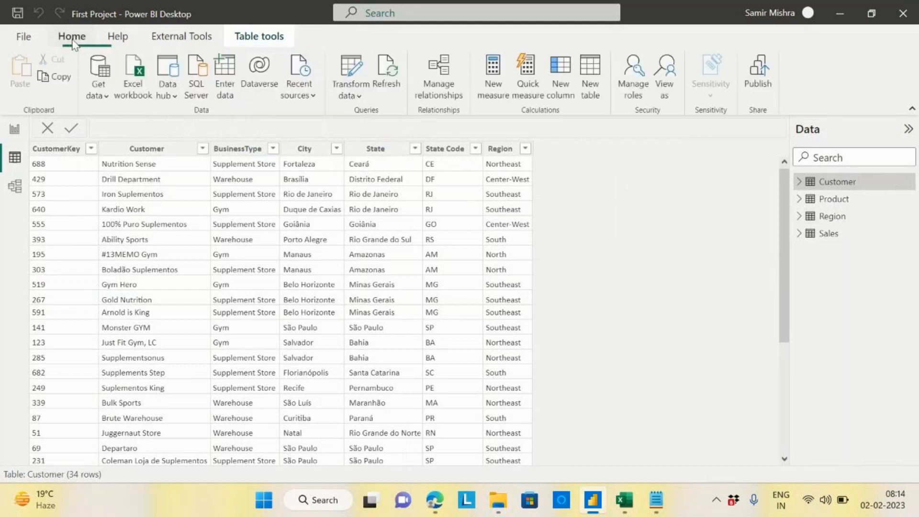
left_click(351, 72)
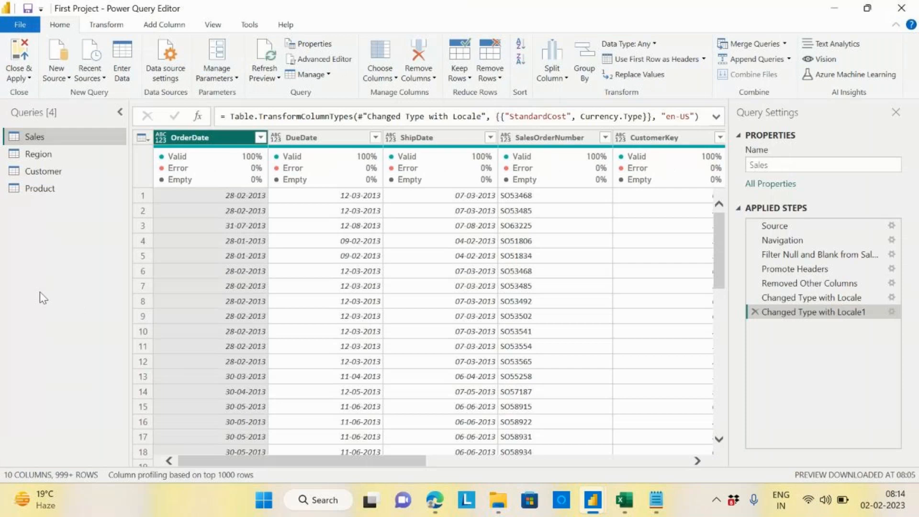
left_click(39, 157)
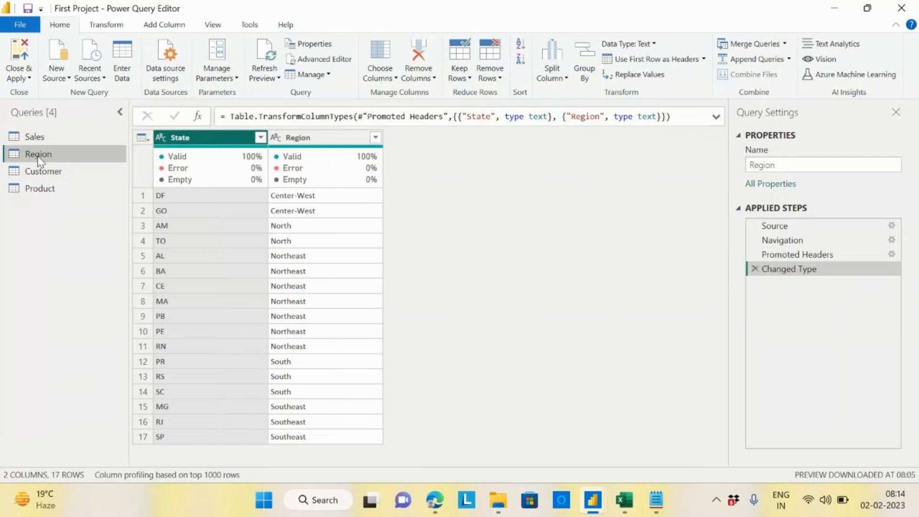
Try to delete the Region query
right_click(39, 159)
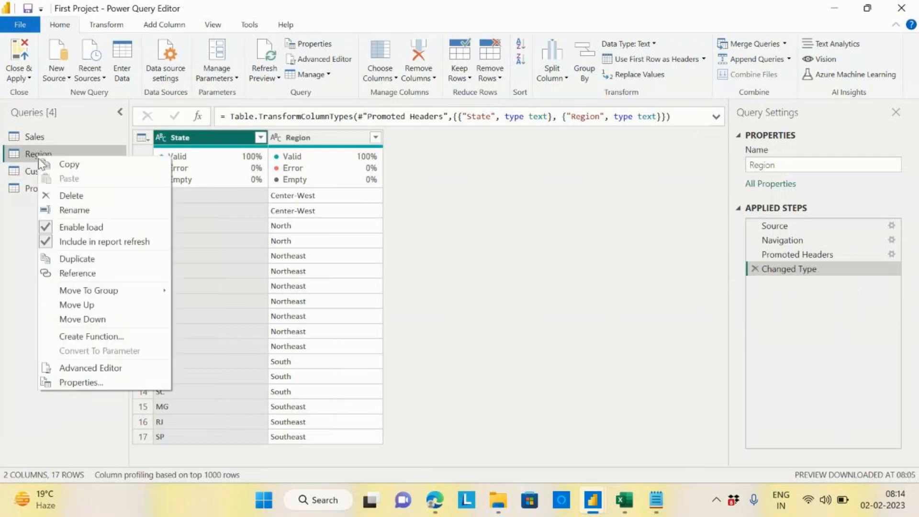
left_click(75, 199)
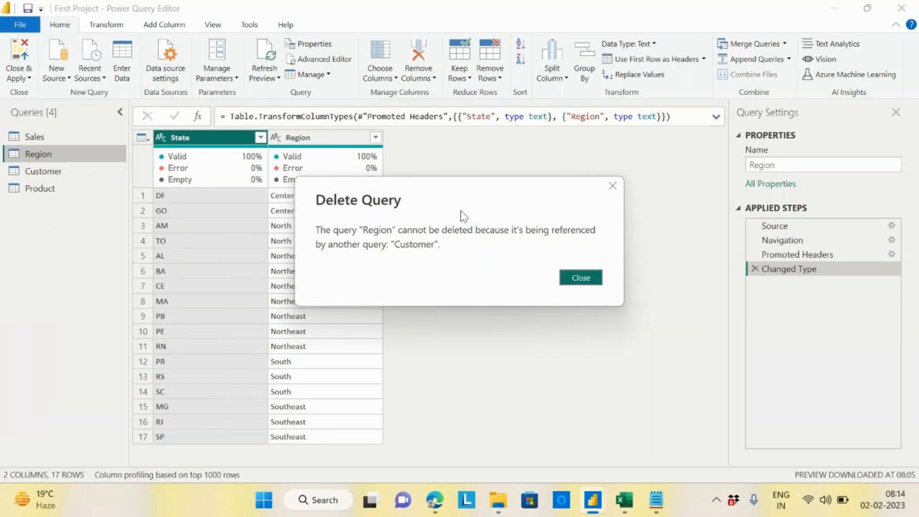
left_click(588, 281)
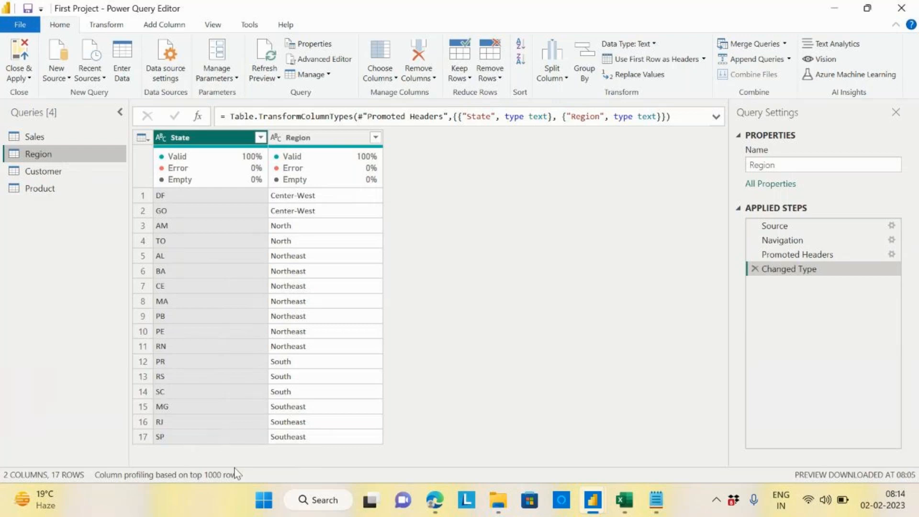
Compare the Region column merged into the Customer query with the contents of the separate Region query
left_click(62, 177)
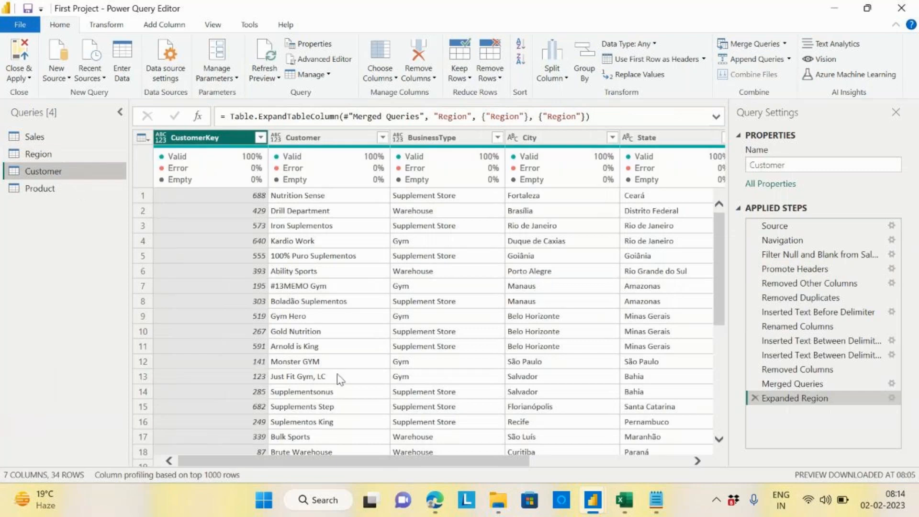
left_click_drag(346, 461, 505, 461)
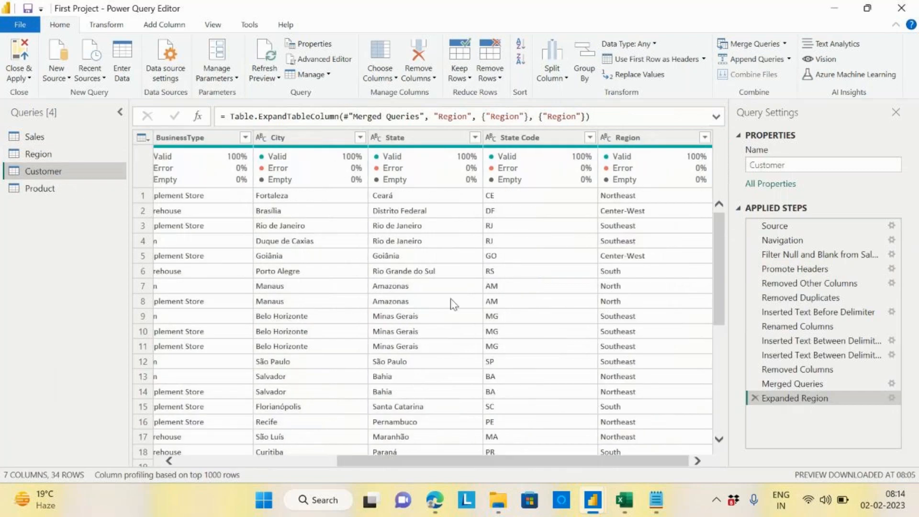
left_click(39, 153)
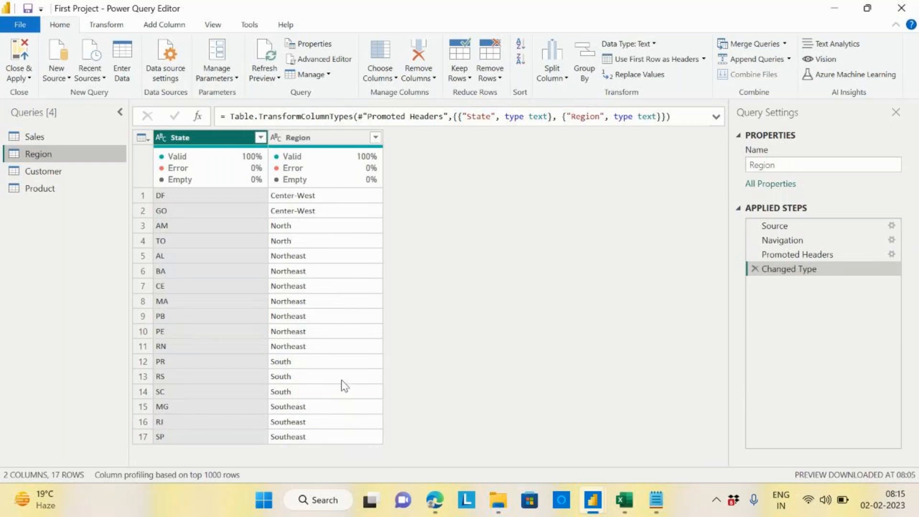
left_click(57, 177)
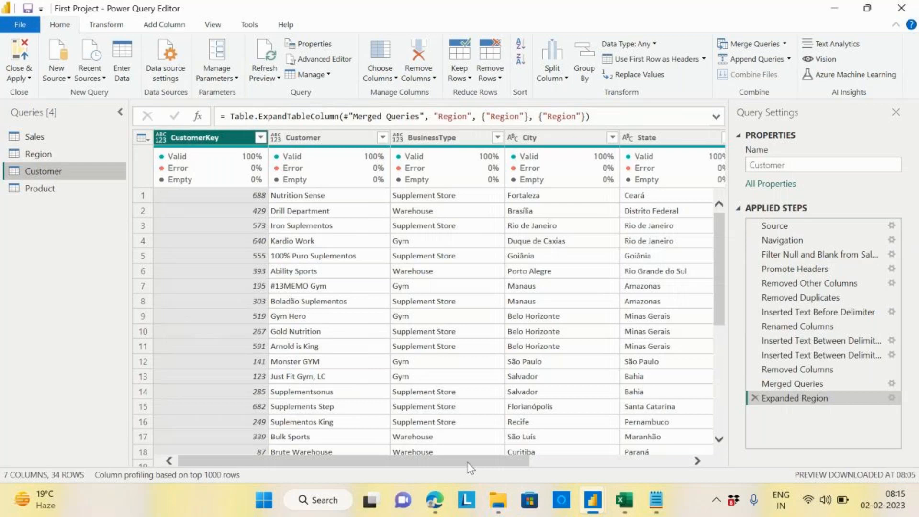
left_click_drag(469, 462, 632, 461)
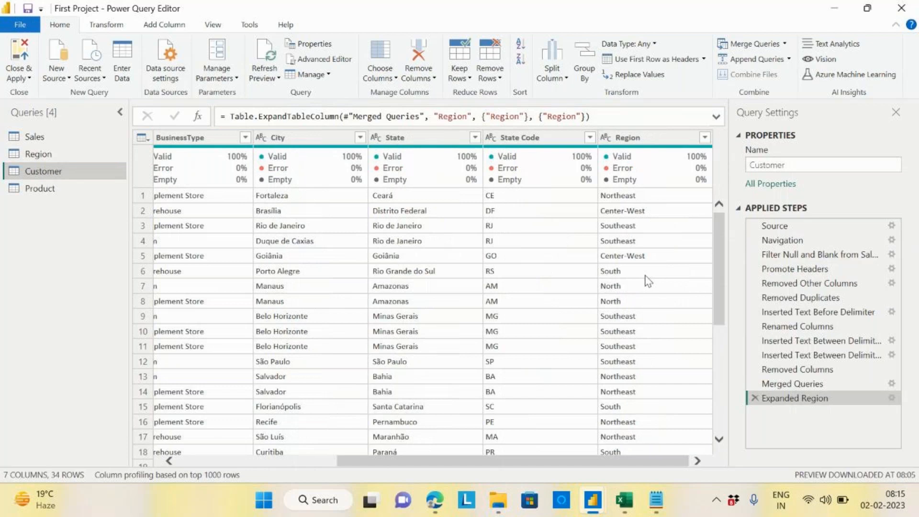
left_click(38, 154)
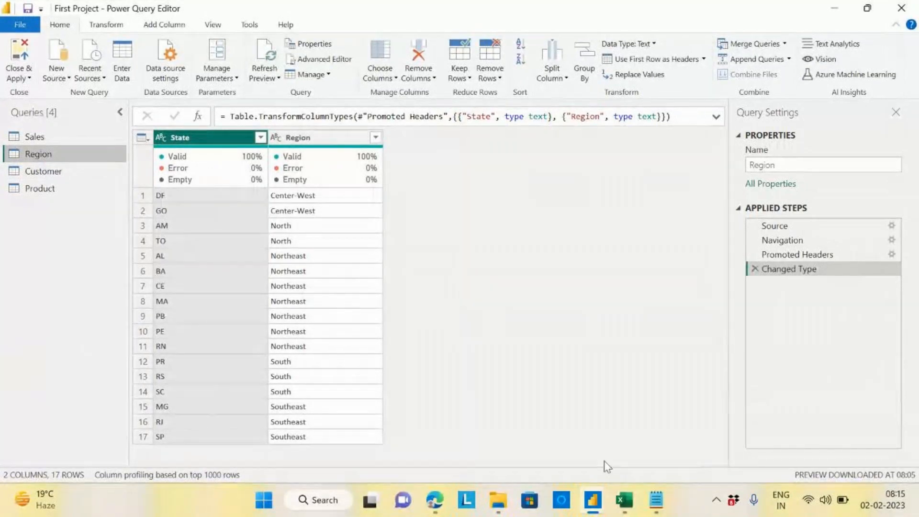
mouse_move(593, 508)
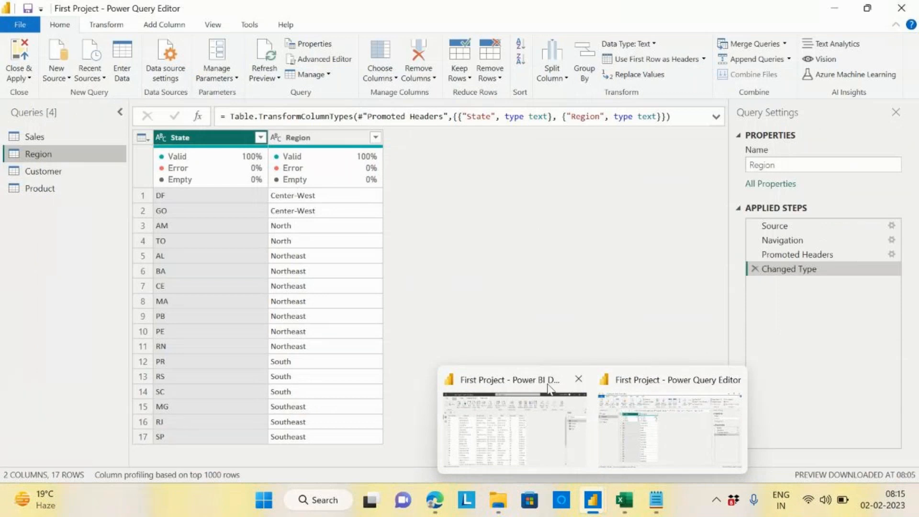
mouse_move(551, 380)
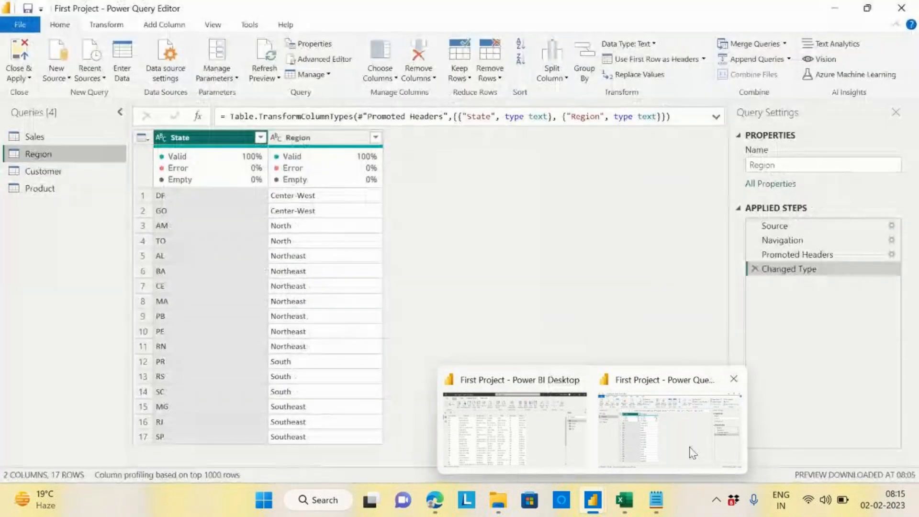
left_click(693, 452)
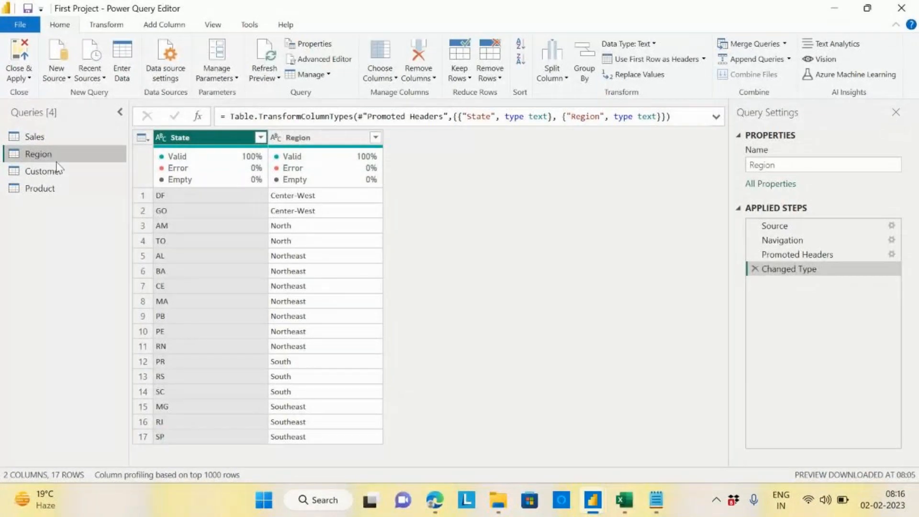
Disable load for the Region query, accepting the possible data loss
right_click(40, 154)
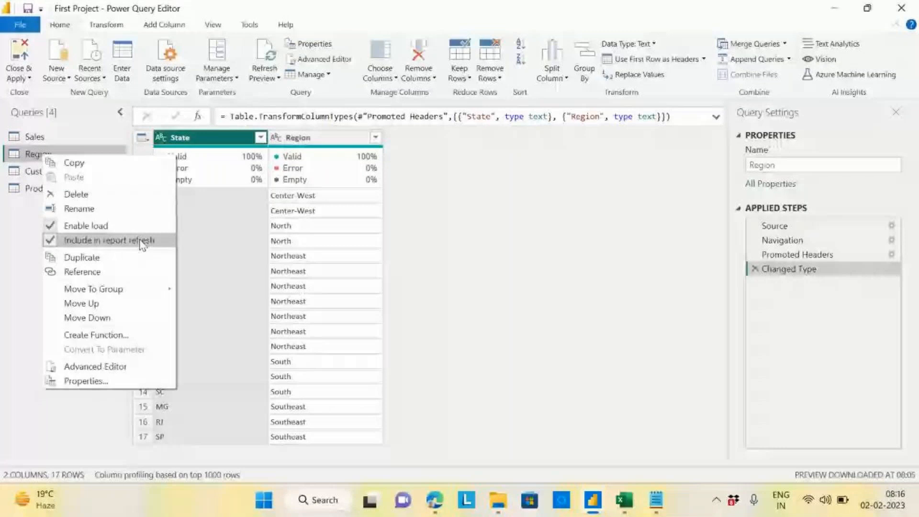
left_click(82, 227)
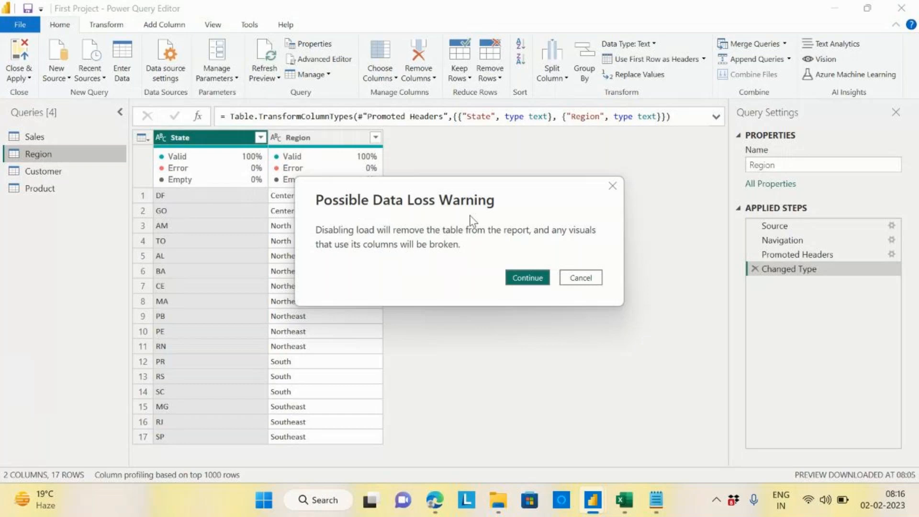
left_click(531, 282)
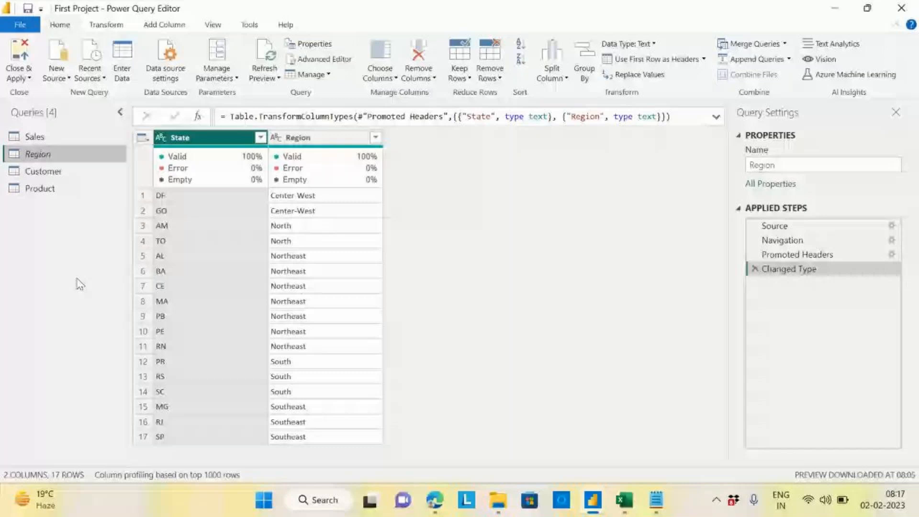
Review the Region query's load option and check the Region column in the Customer query
right_click(58, 156)
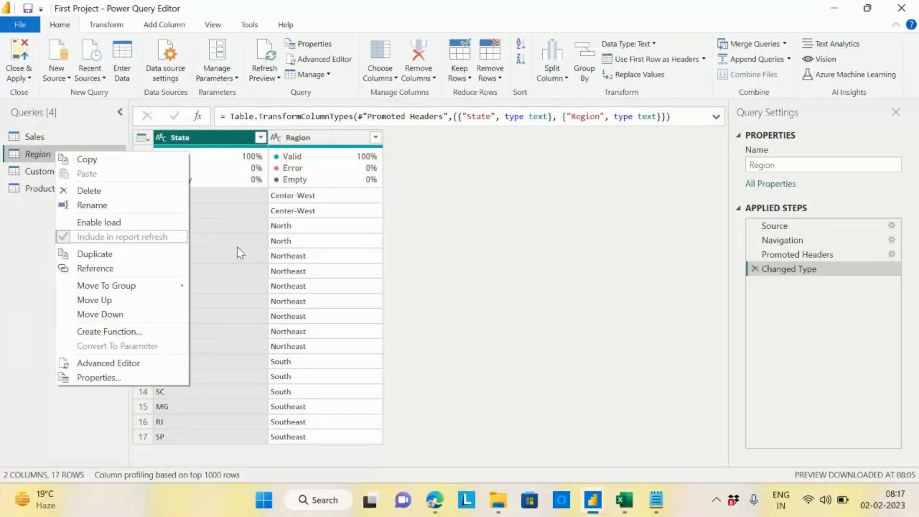
left_click(26, 258)
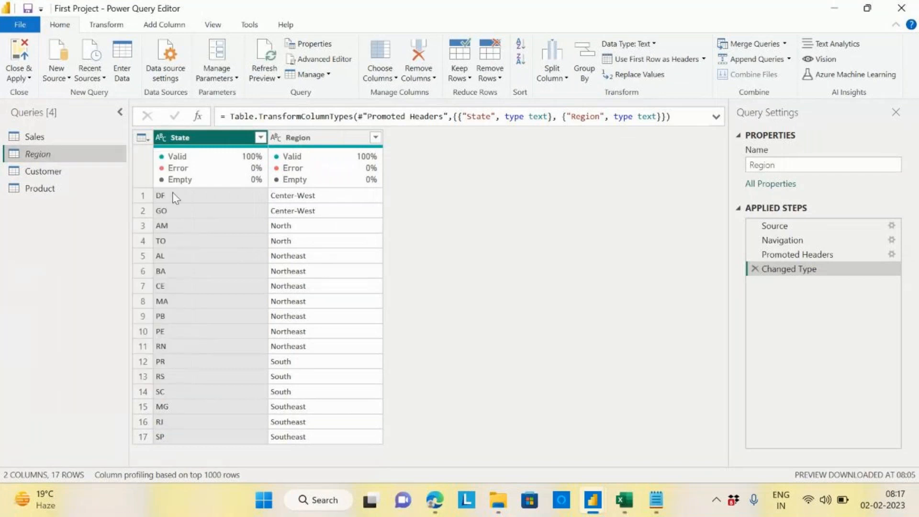
left_click(49, 179)
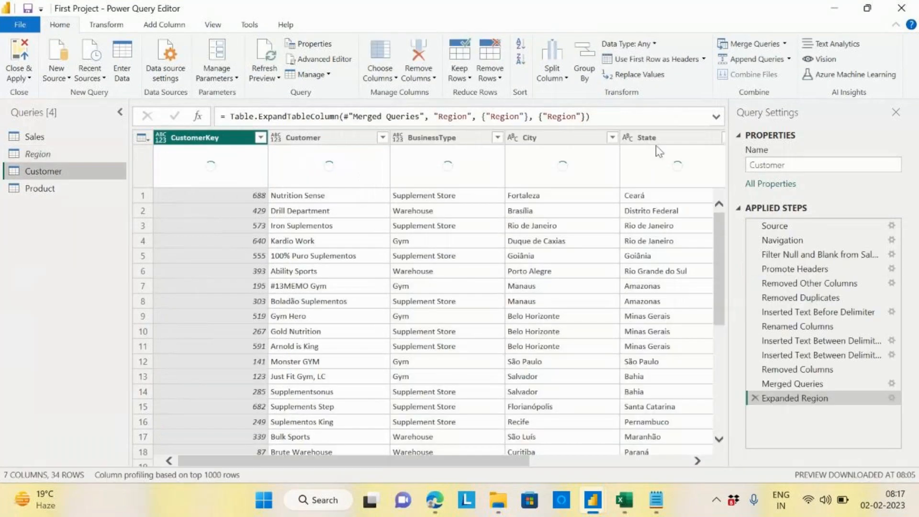
left_click_drag(463, 461, 733, 452)
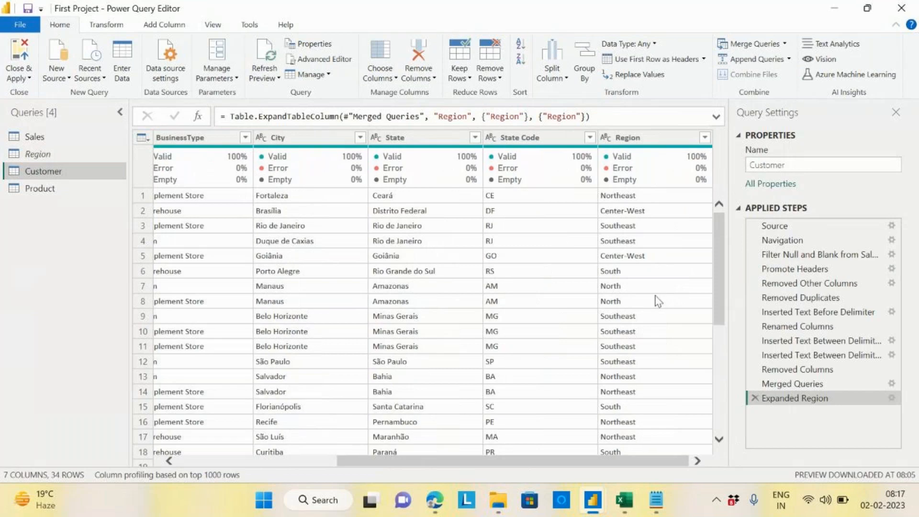
left_click(43, 155)
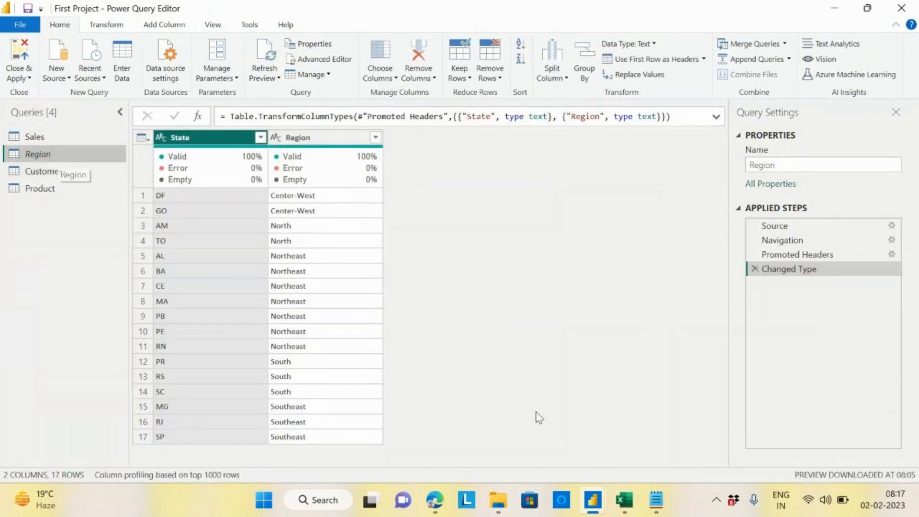
right_click(37, 155)
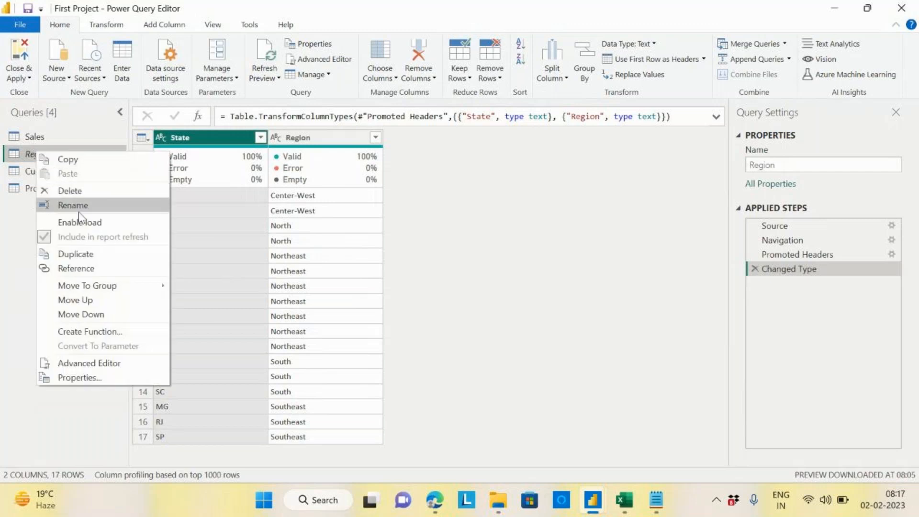
left_click(19, 229)
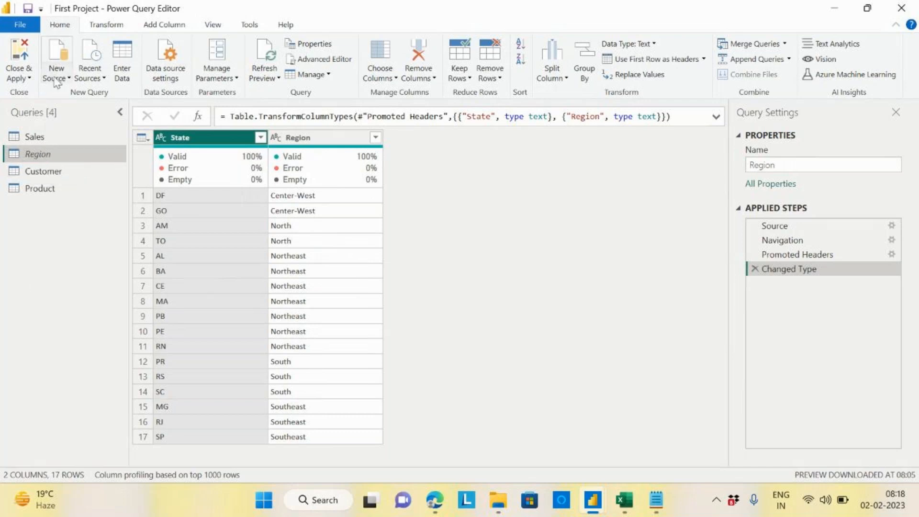
Close and apply the query changes to the report, and reopen the Power Query Editor on the Sales query
left_click(29, 79)
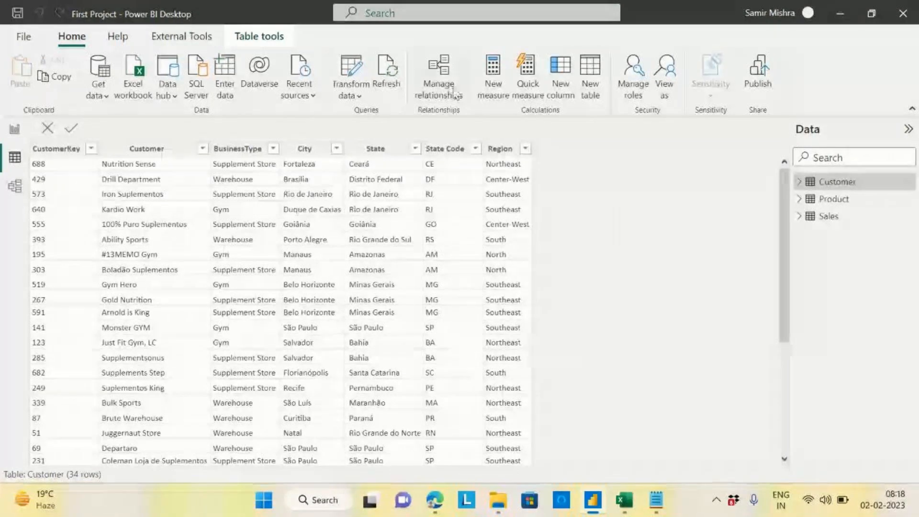
left_click(354, 78)
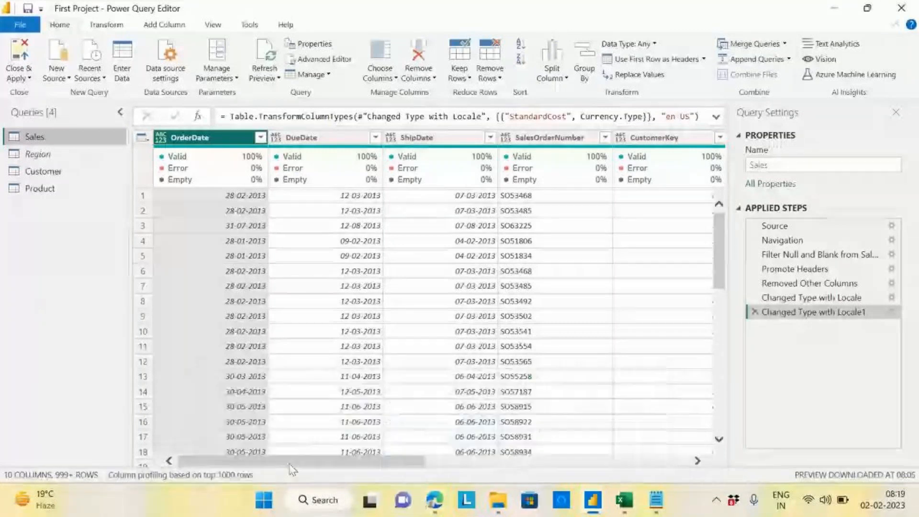
left_click_drag(290, 463, 232, 444)
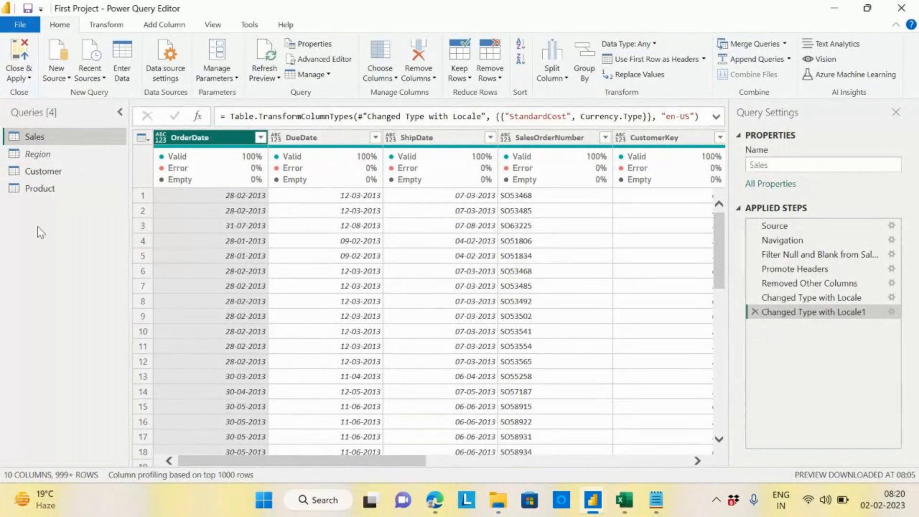
Create a query group named Dimensions and move the Customer and Product queries into it
right_click(50, 229)
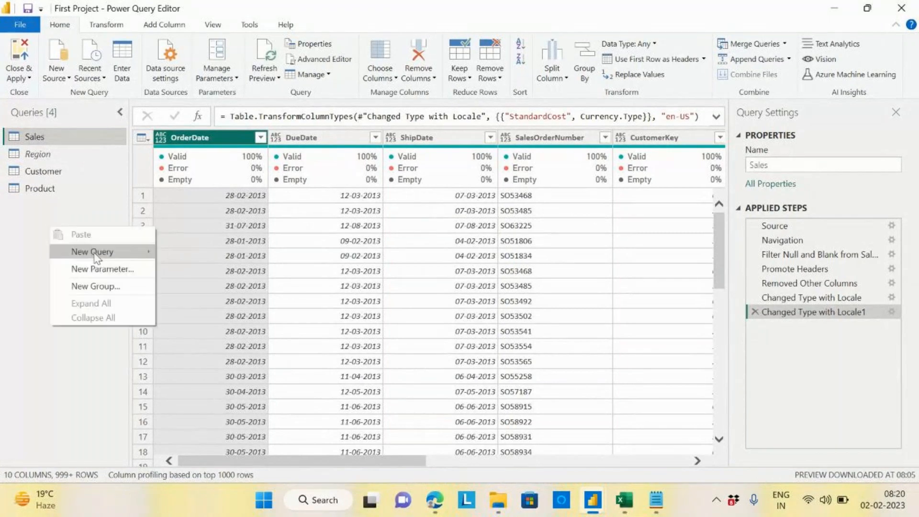
left_click(96, 286)
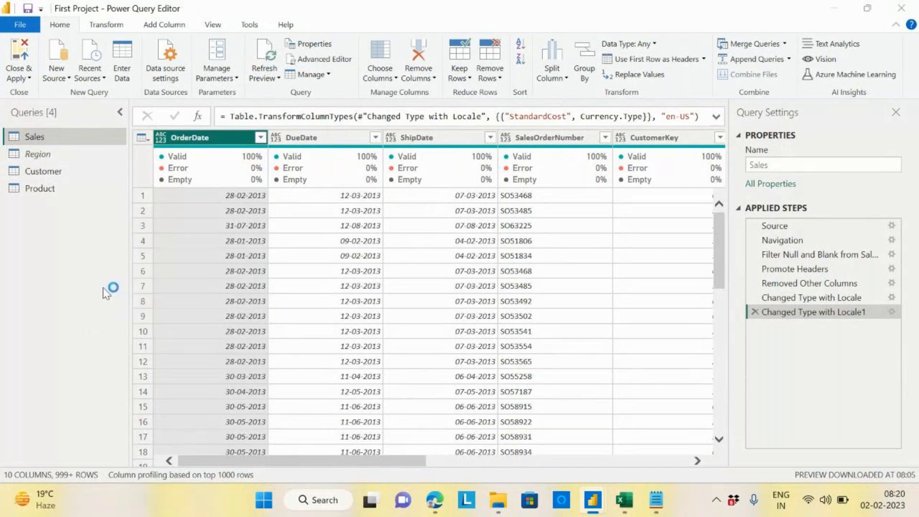
type("Dimensions")
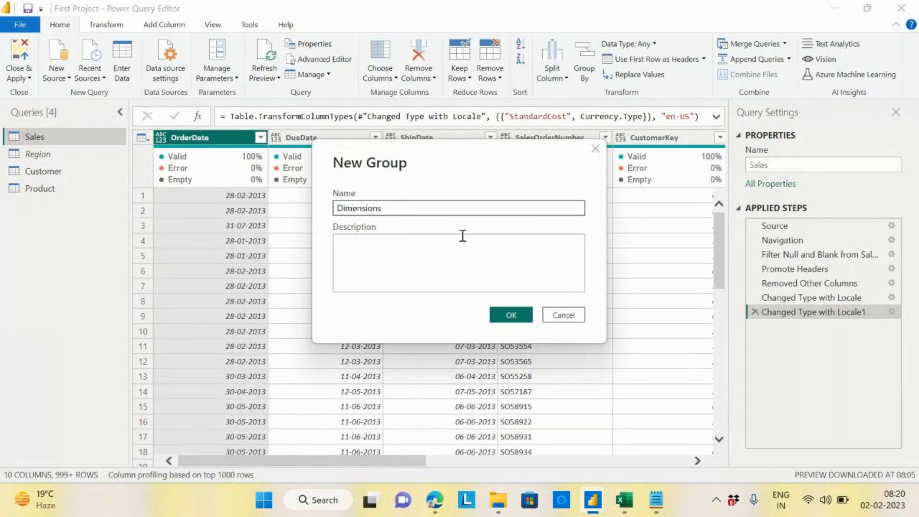
left_click(512, 317)
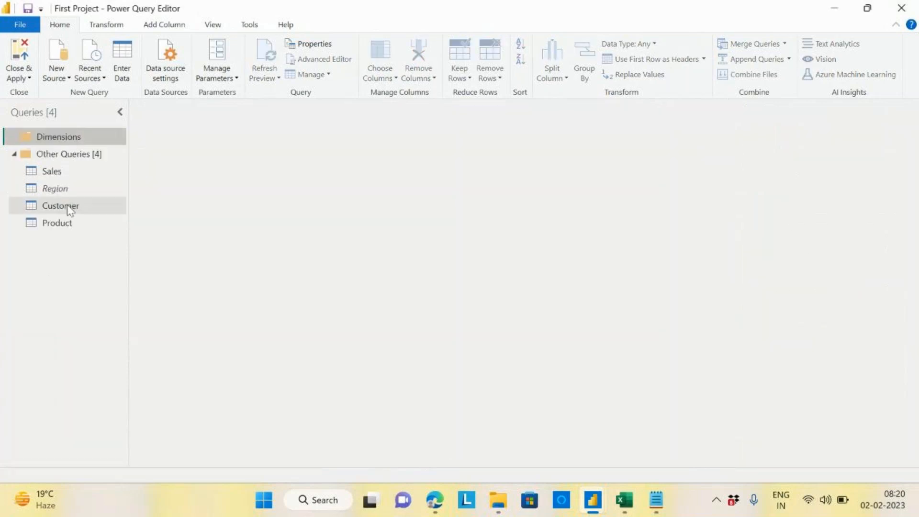
left_click_drag(67, 205, 75, 142)
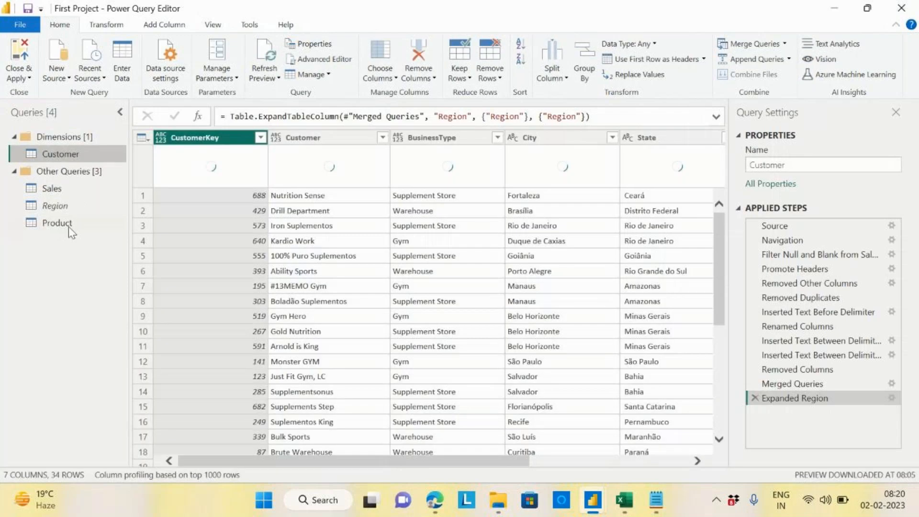
left_click_drag(68, 224, 75, 158)
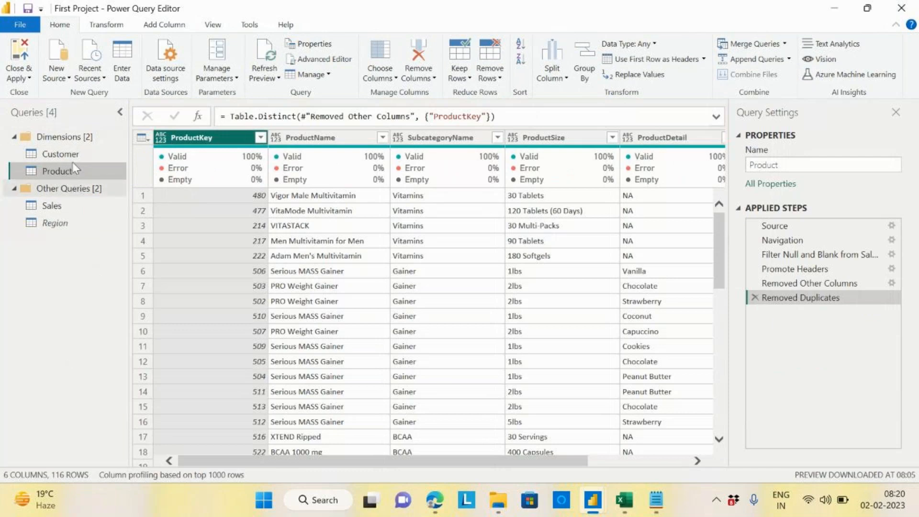
Create a second query group named Facts
right_click(56, 277)
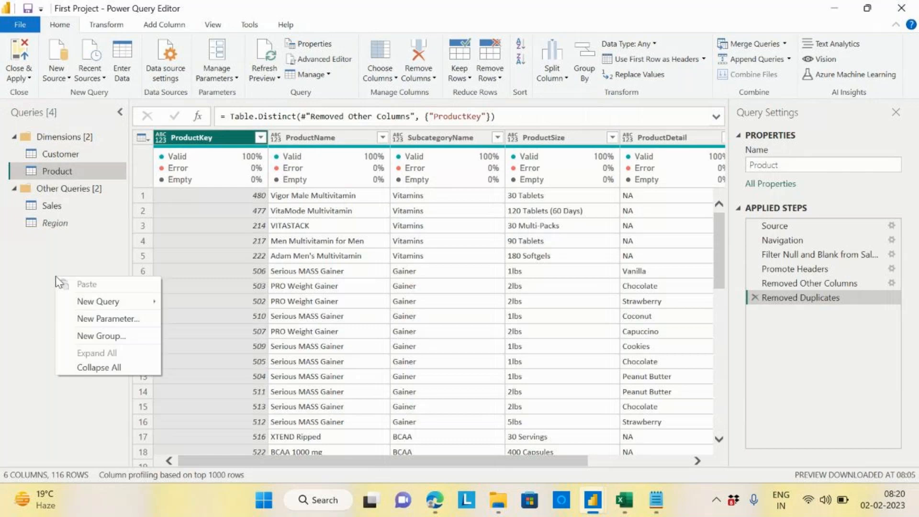
left_click(104, 337)
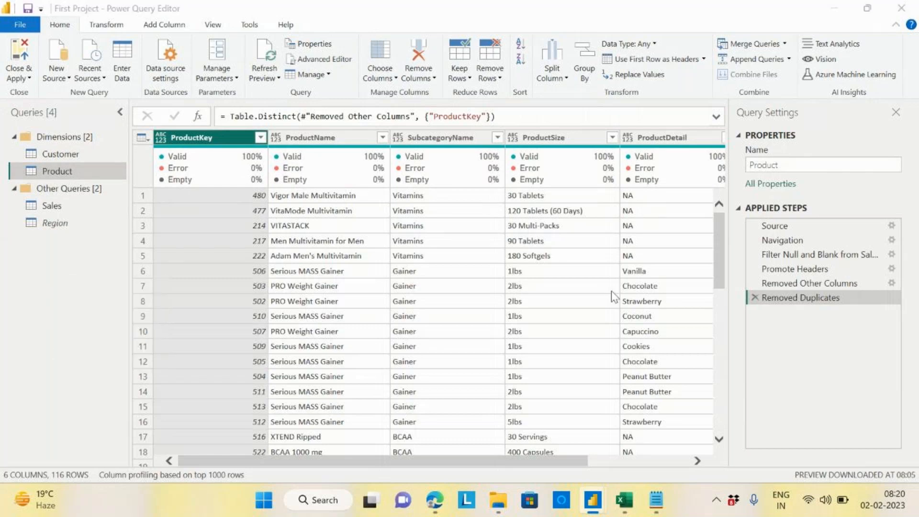
type("Facts")
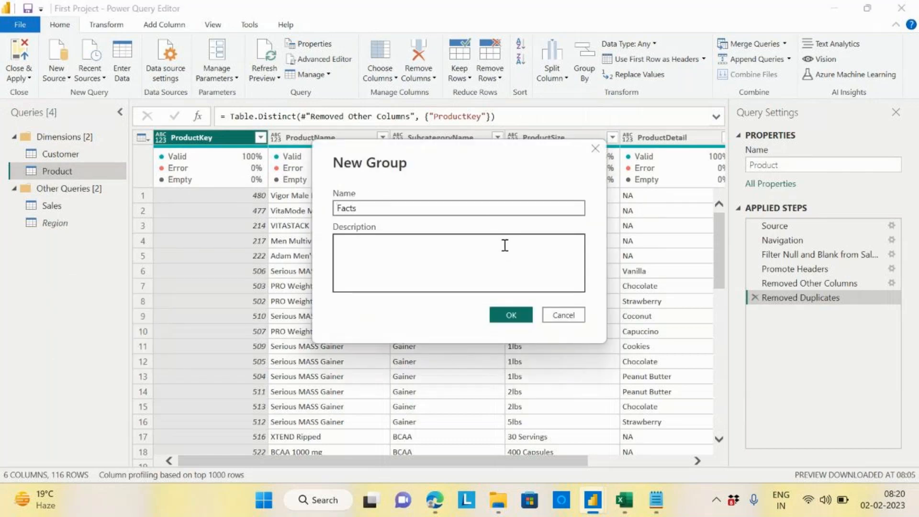
left_click(511, 315)
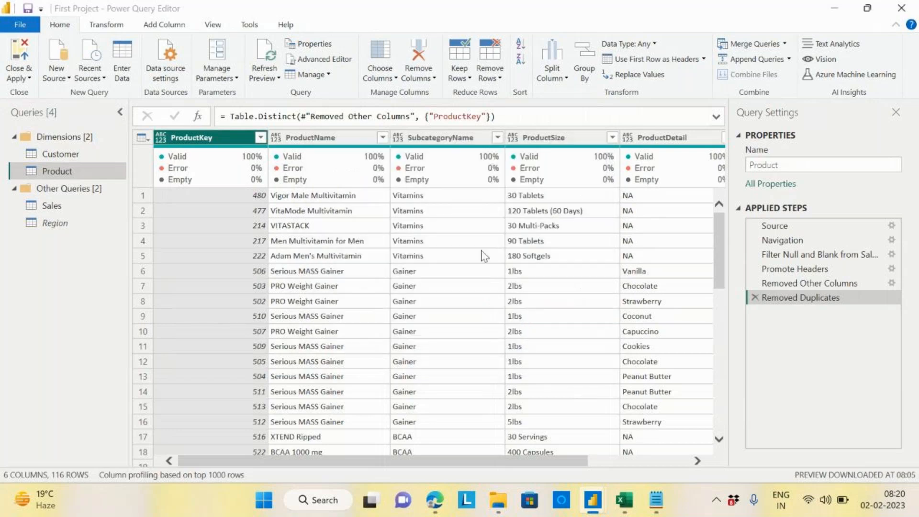
Move the Sales query into the Facts group
left_click_drag(49, 224, 57, 202)
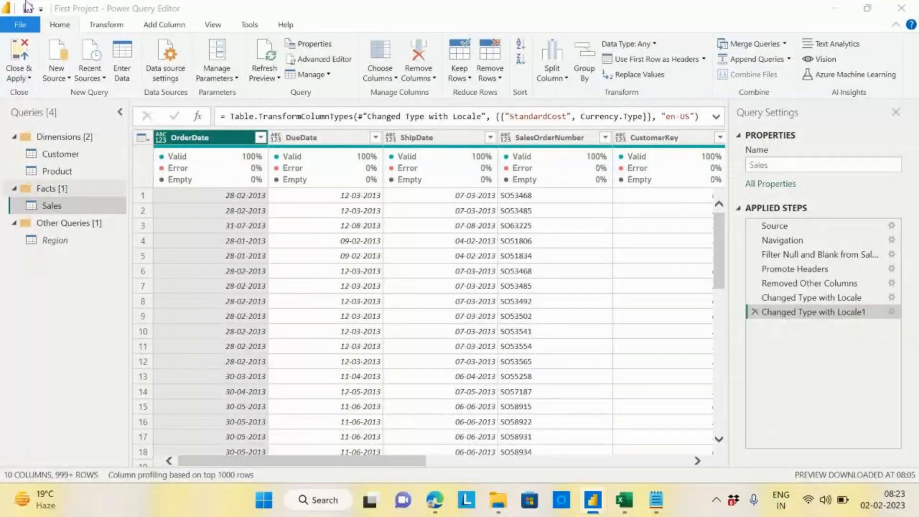
Import the Supervisors and Target sheets from the Target Excel workbook and refresh all query previews
left_click(70, 80)
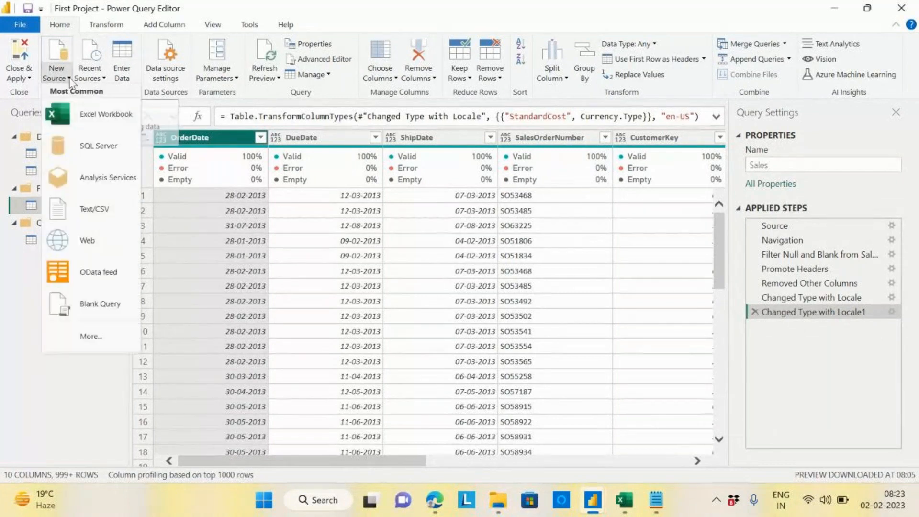
left_click(106, 119)
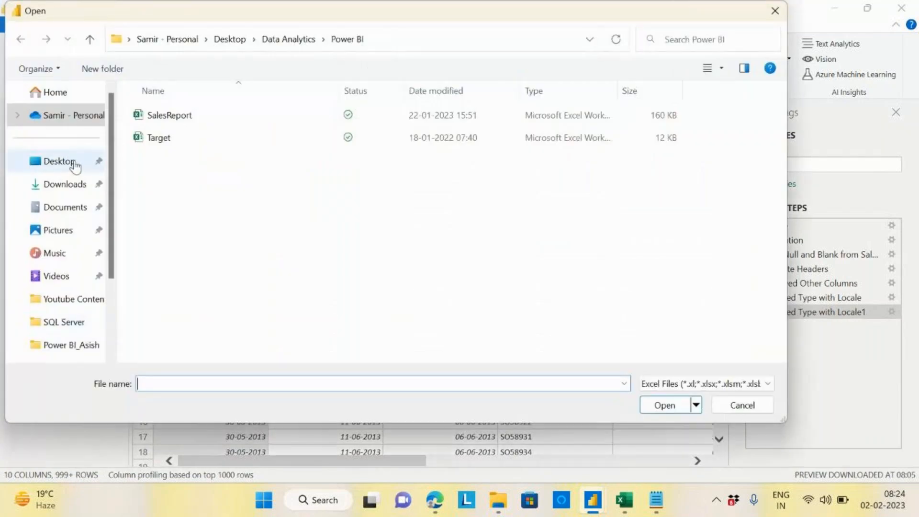
left_click(162, 145)
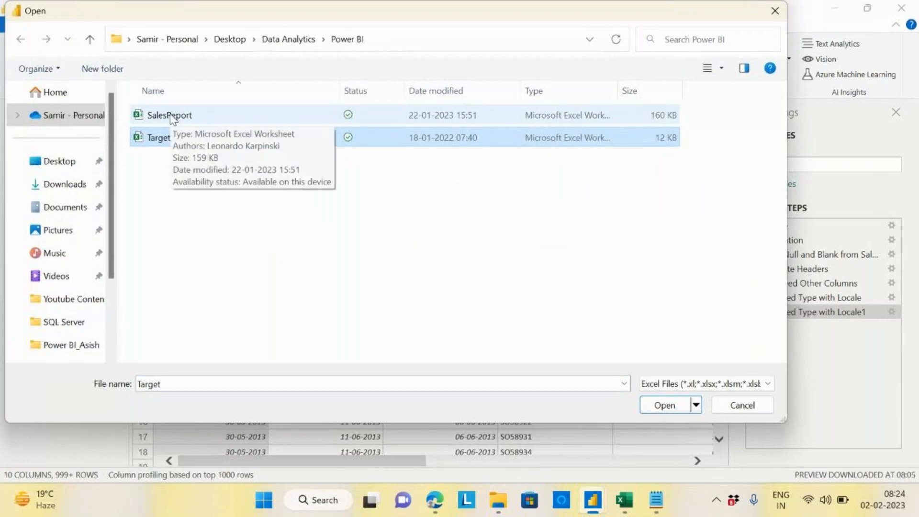
left_click(667, 409)
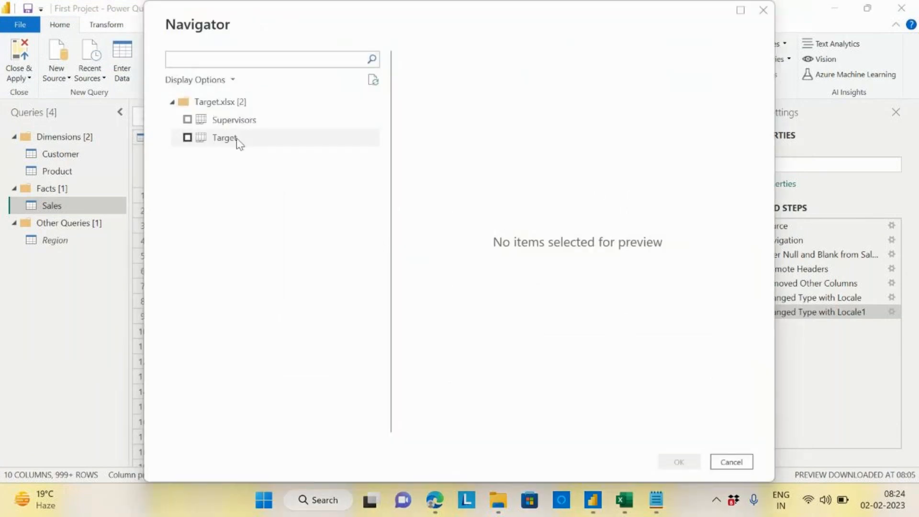
left_click(188, 122)
left_click(188, 120)
left_click(187, 138)
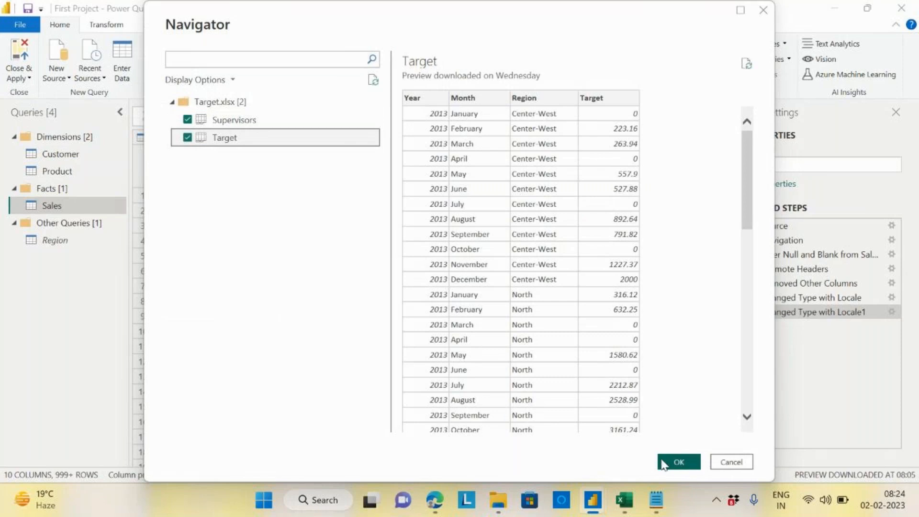
left_click(683, 463)
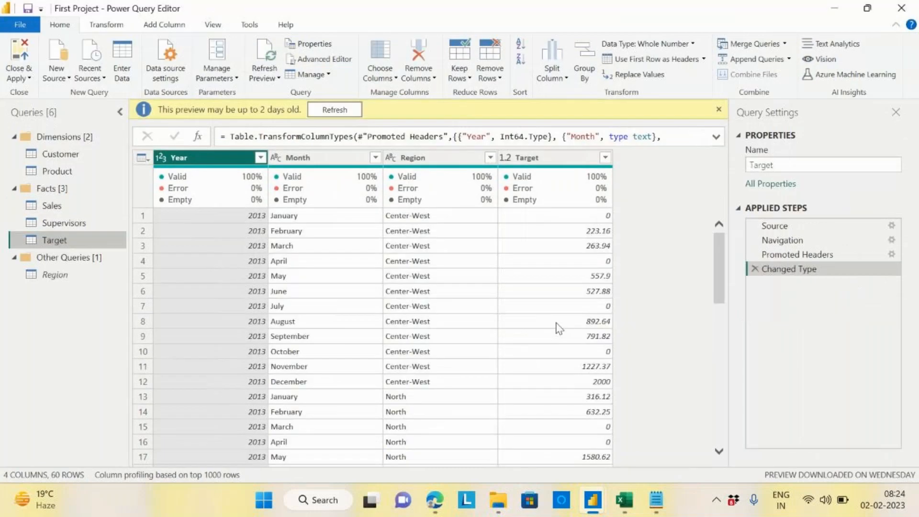
left_click(265, 77)
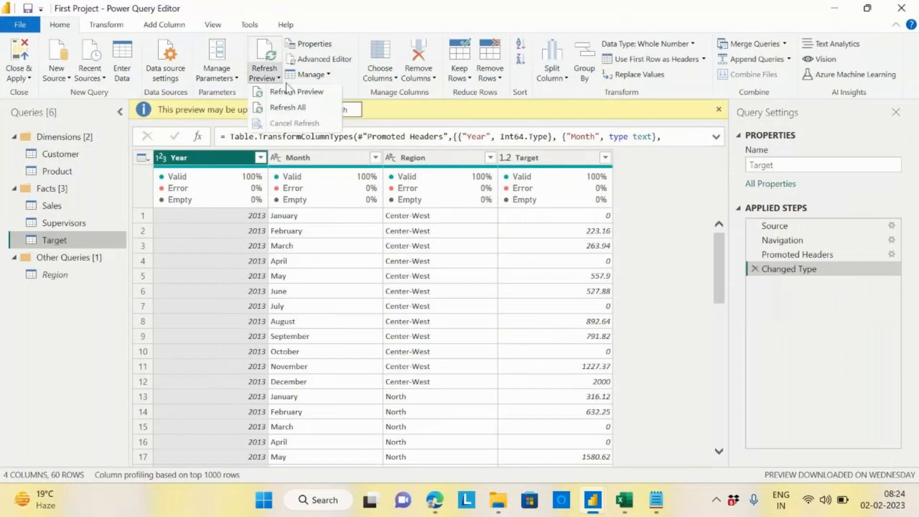
left_click(288, 109)
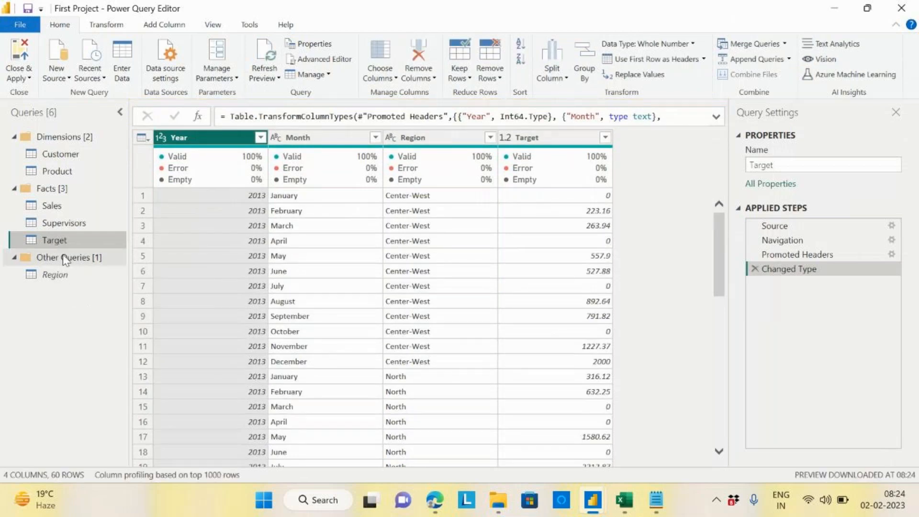
Examine the Supervisors and Sales queries and the Year, Month, Region and Target columns of the Target query
left_click(74, 224)
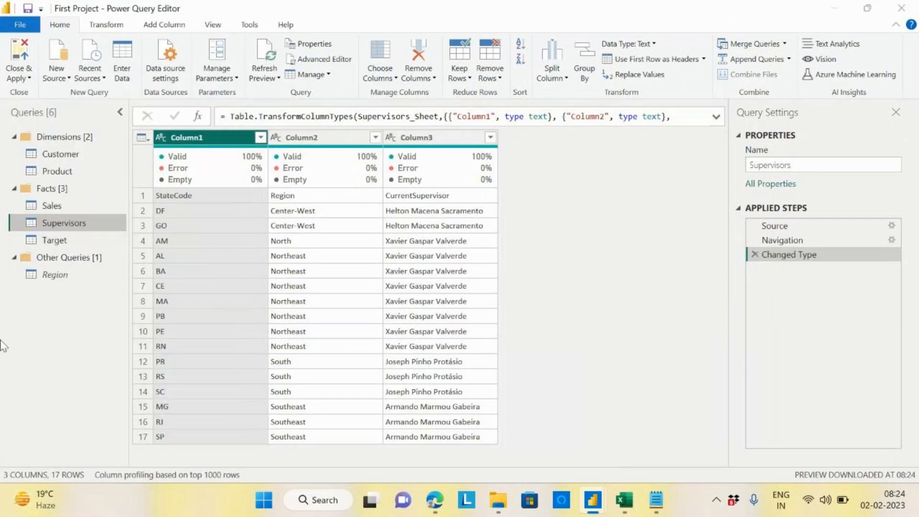
left_click(57, 245)
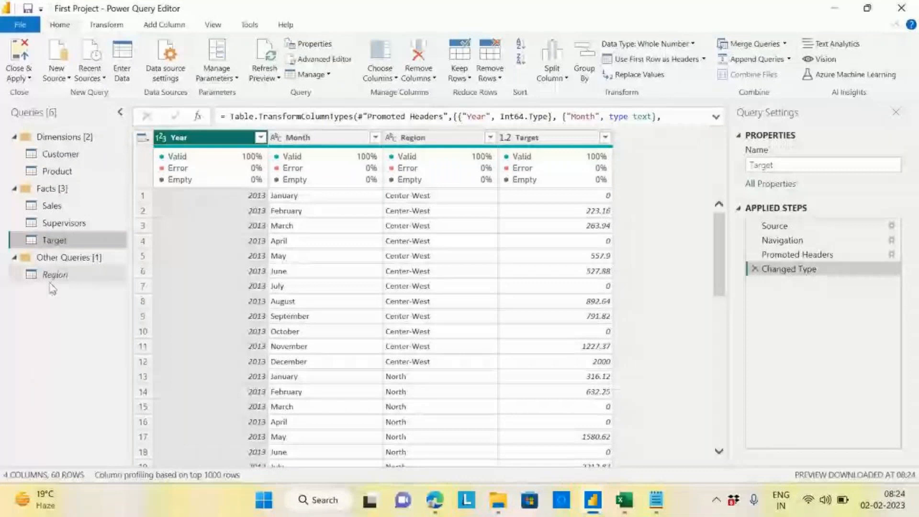
left_click(52, 205)
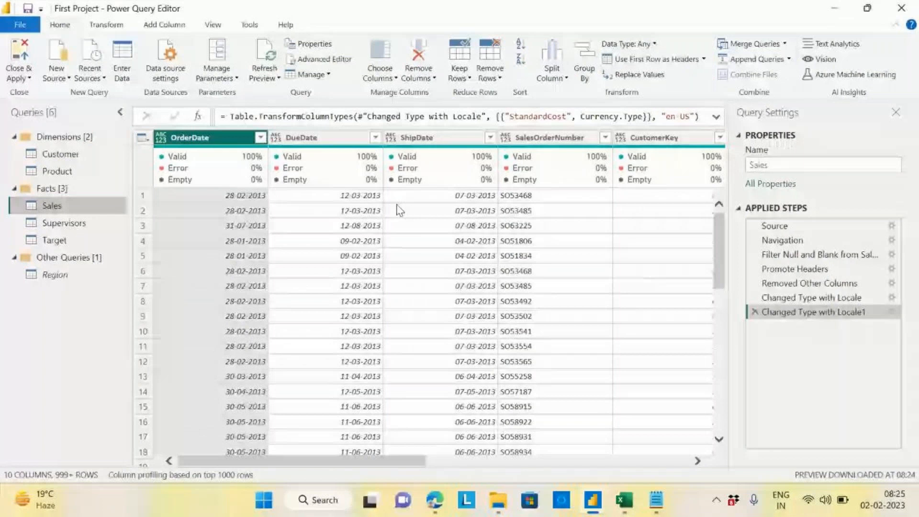
left_click(53, 240)
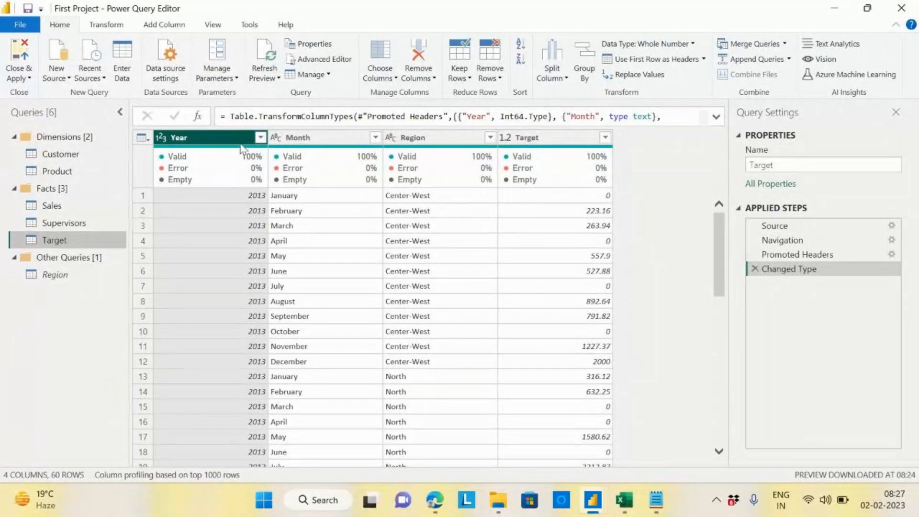
left_click(303, 140)
left_click(200, 144)
left_click(312, 143)
left_click(216, 143)
left_click(316, 144)
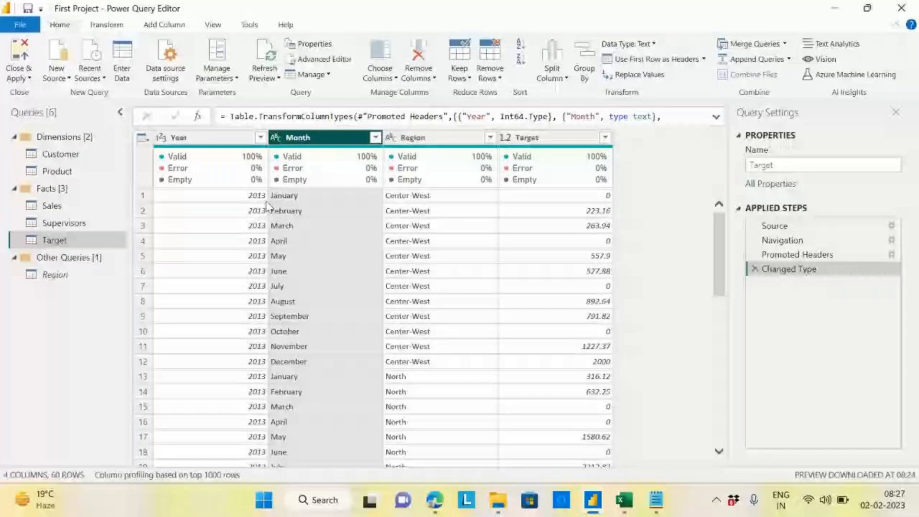
left_click(191, 140)
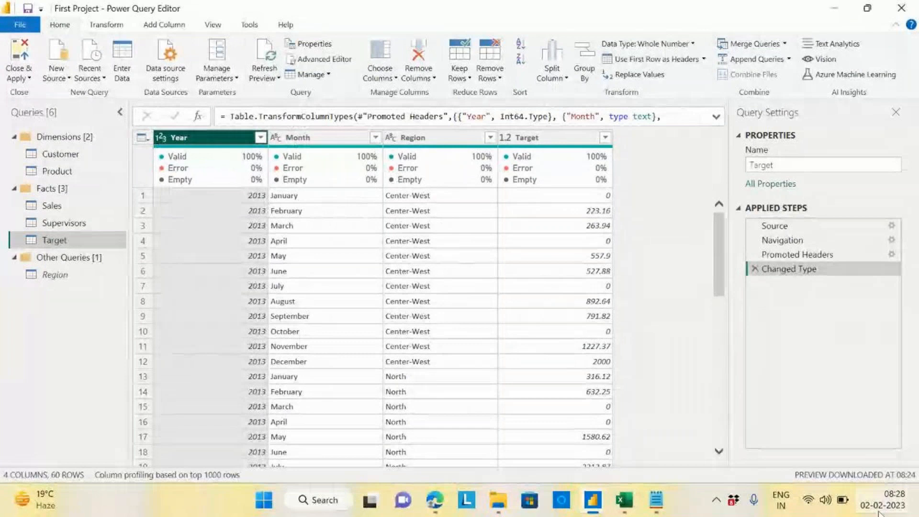
left_click(312, 139, "ctrl")
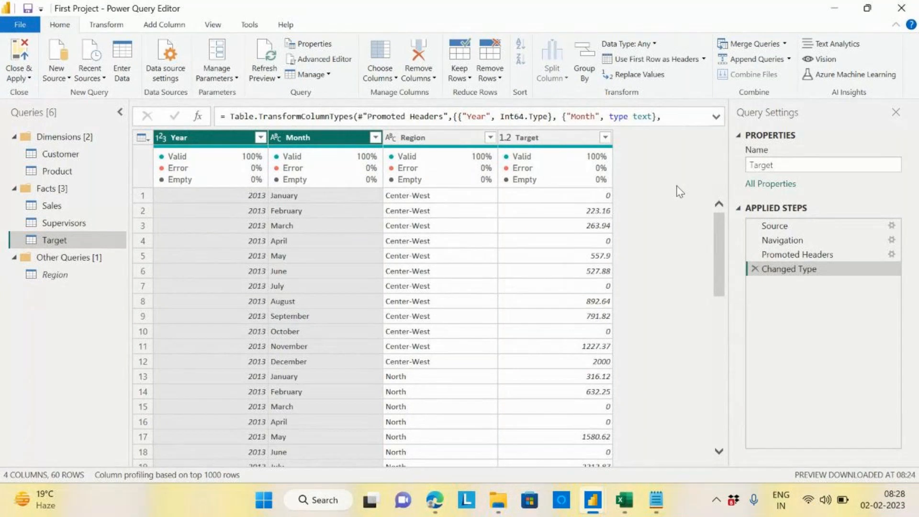
left_click(415, 141)
left_click(328, 143)
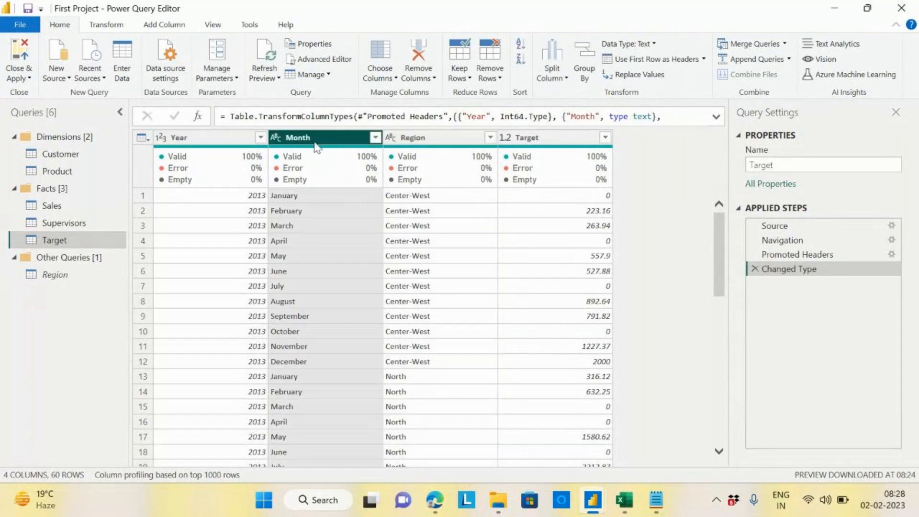
left_click(211, 140, "ctrl")
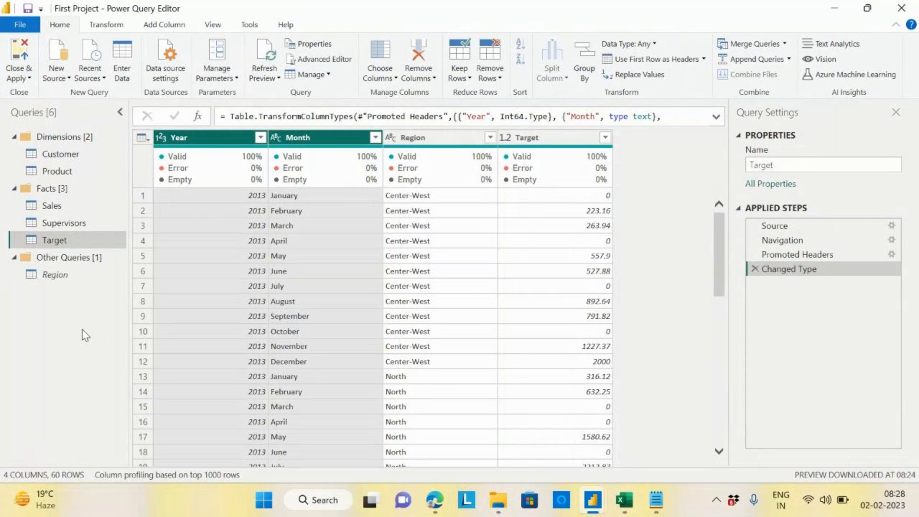
left_click(563, 140)
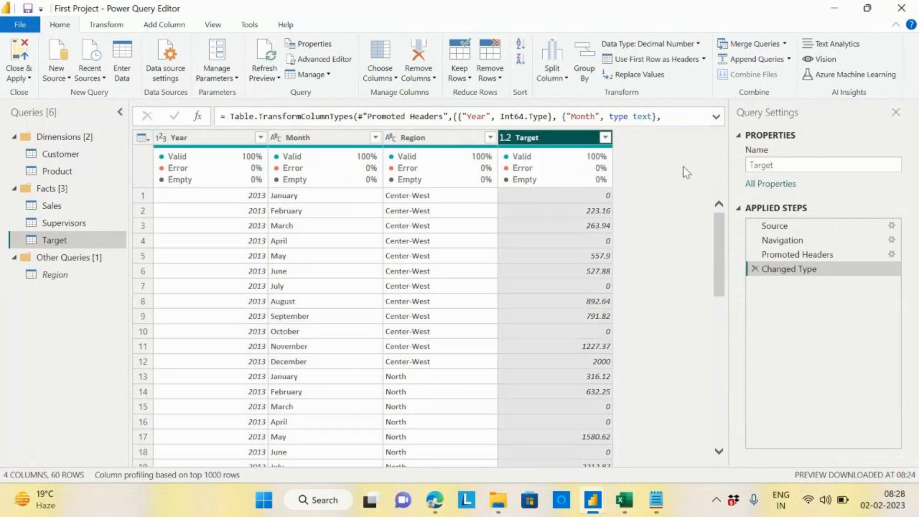
Merge the Target query's Year and Month columns without a separator into a column named Target Date and set its type to Date
left_click(192, 141)
left_click(319, 141, "ctrl")
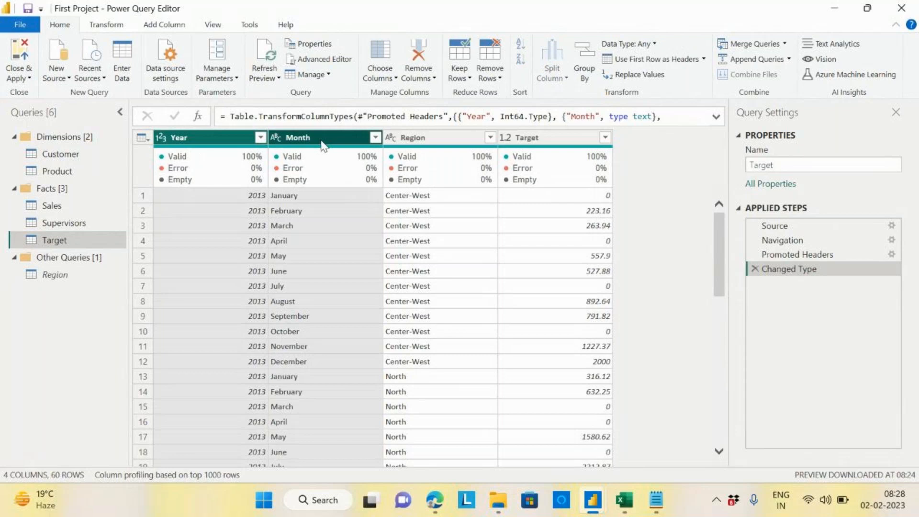
right_click(323, 146)
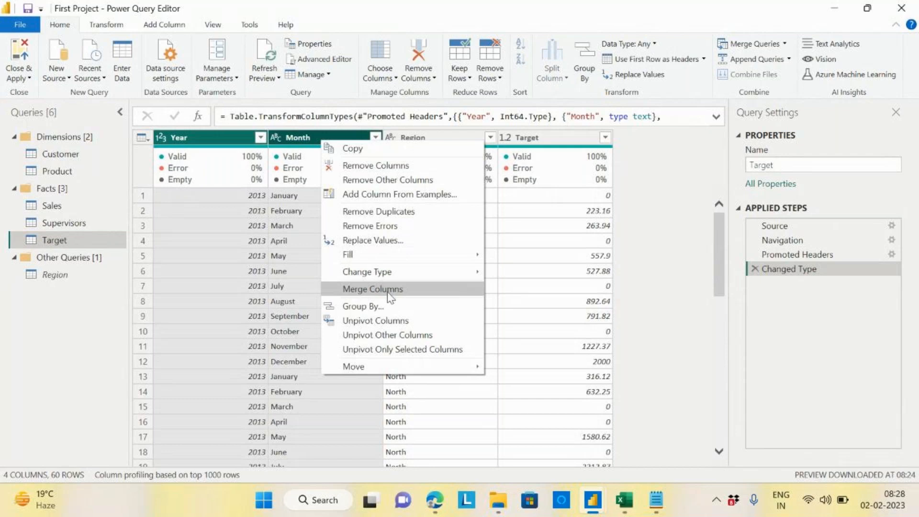
left_click(390, 293)
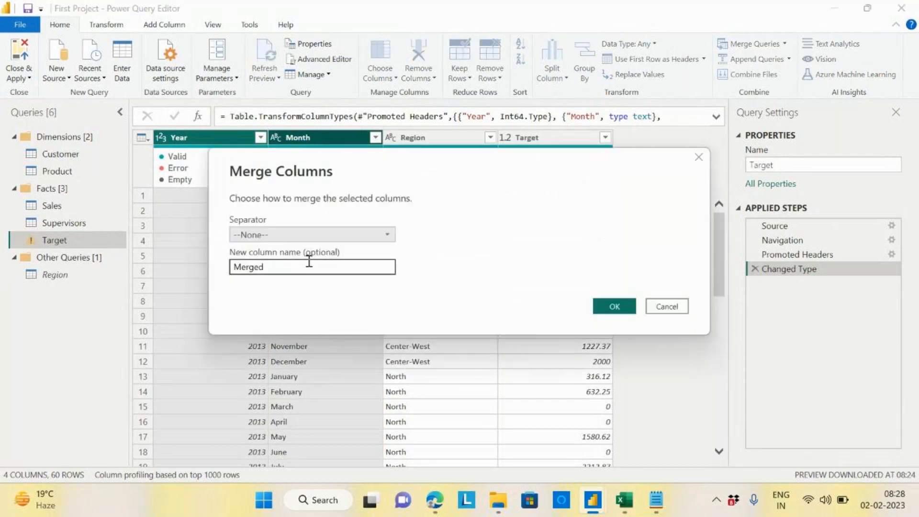
left_click_drag(294, 266, 212, 278)
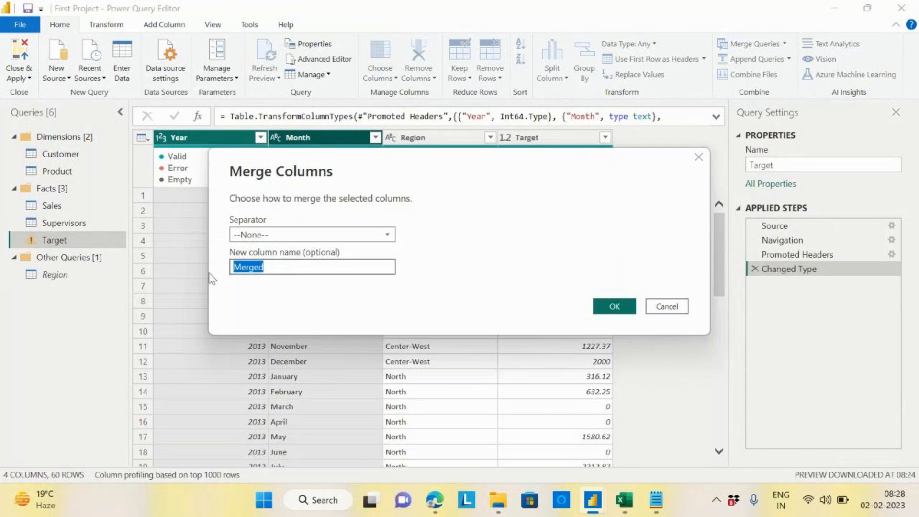
type("Target Date")
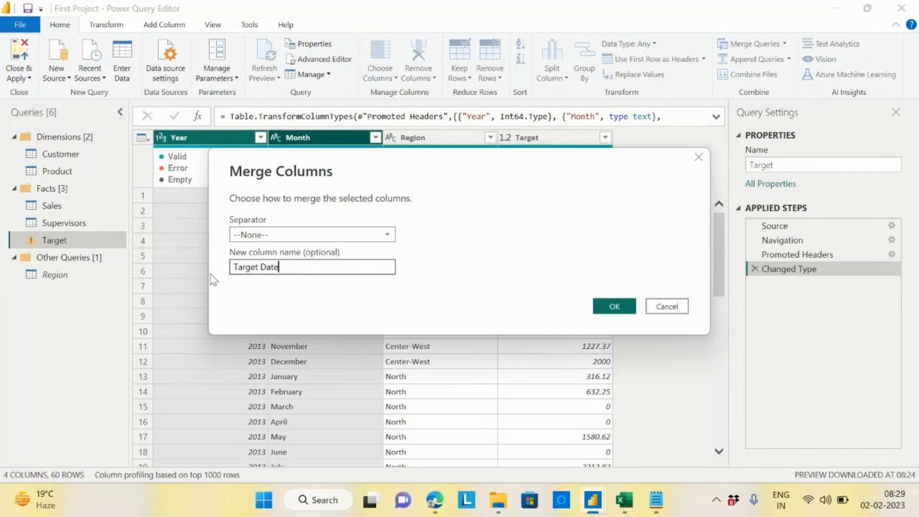
left_click(614, 307)
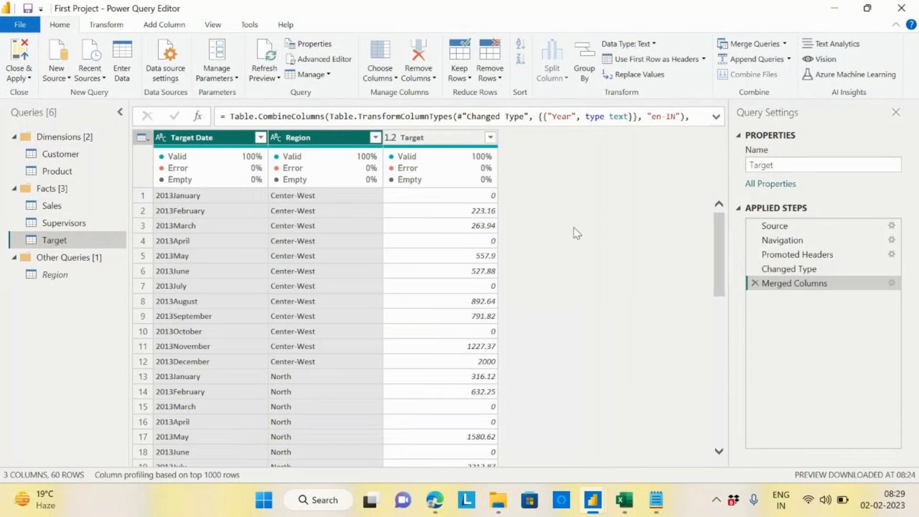
left_click(162, 138)
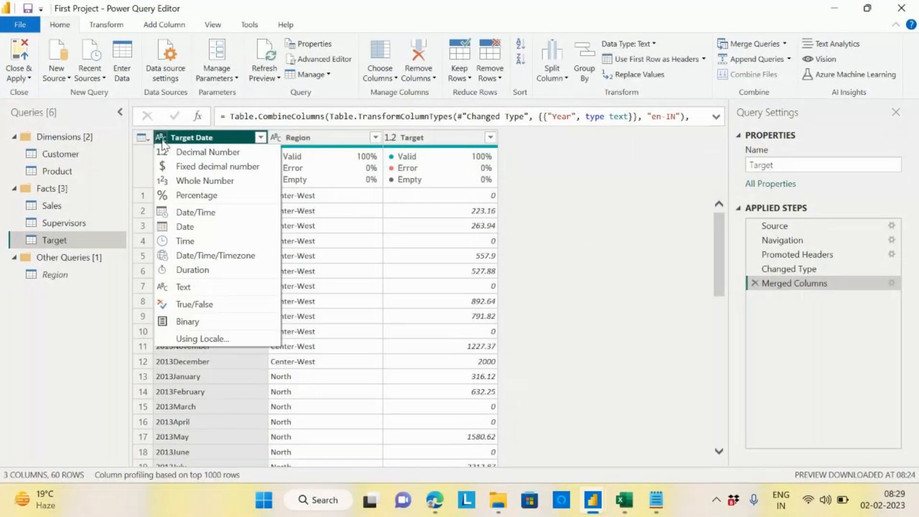
left_click(200, 231)
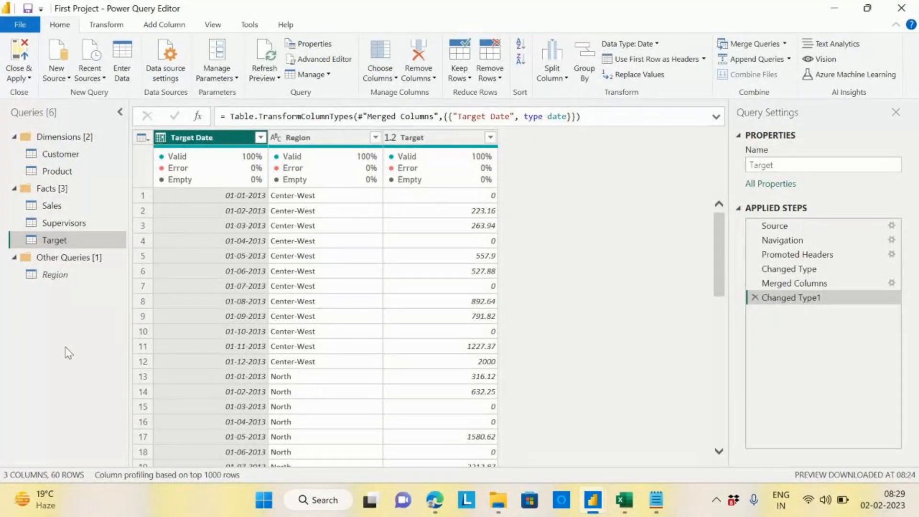
Detect the data types of all columns in the Customer query
left_click(66, 154)
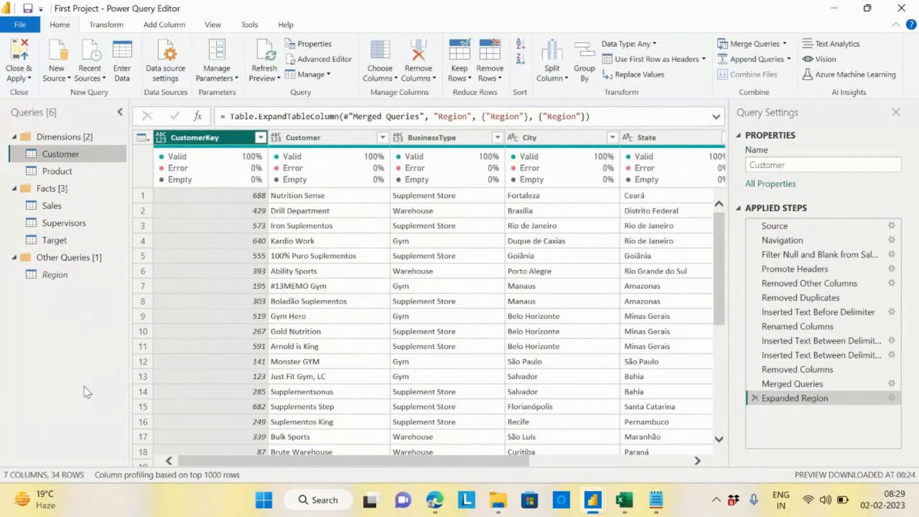
left_click(54, 240)
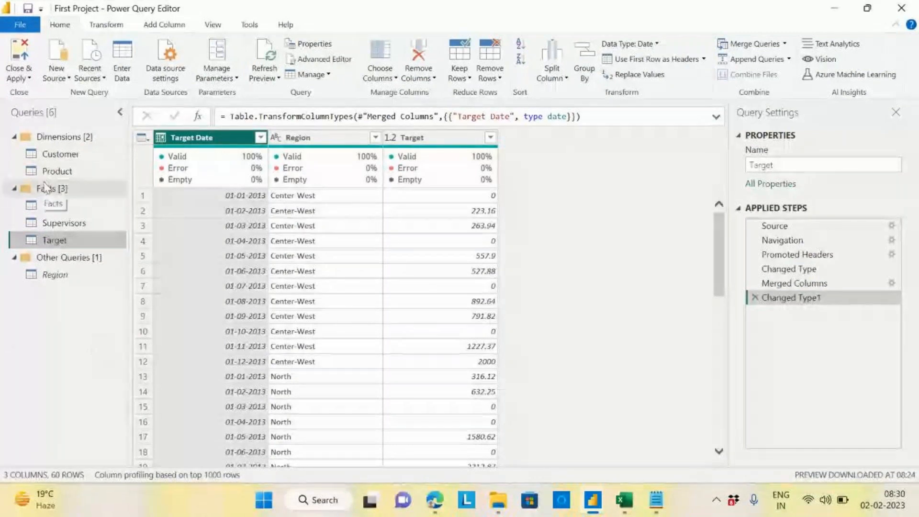
left_click(67, 155)
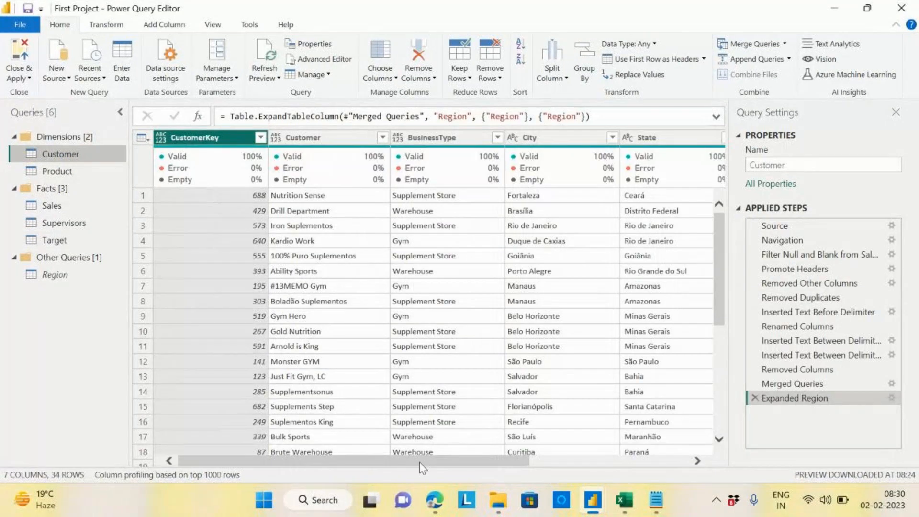
left_click_drag(421, 462, 654, 477)
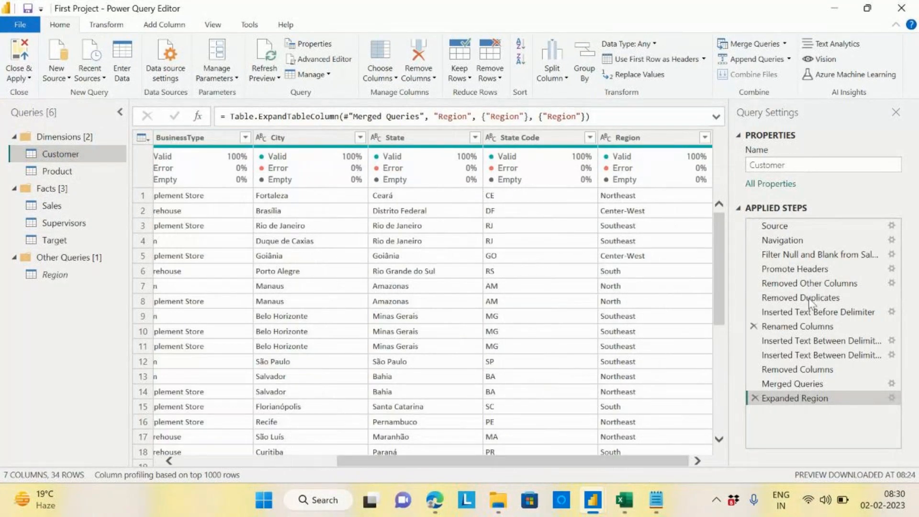
left_click_drag(491, 464, 293, 463)
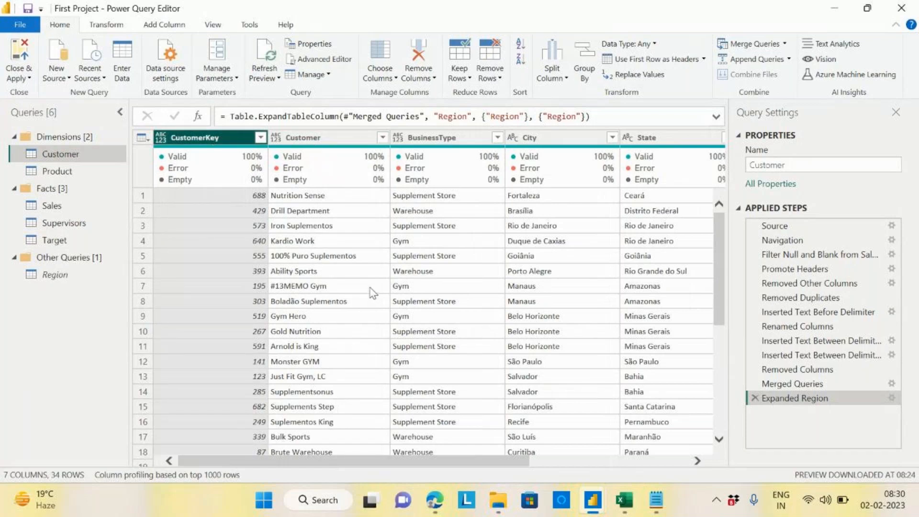
key("ctrl+a")
left_click_drag(453, 461, 314, 476)
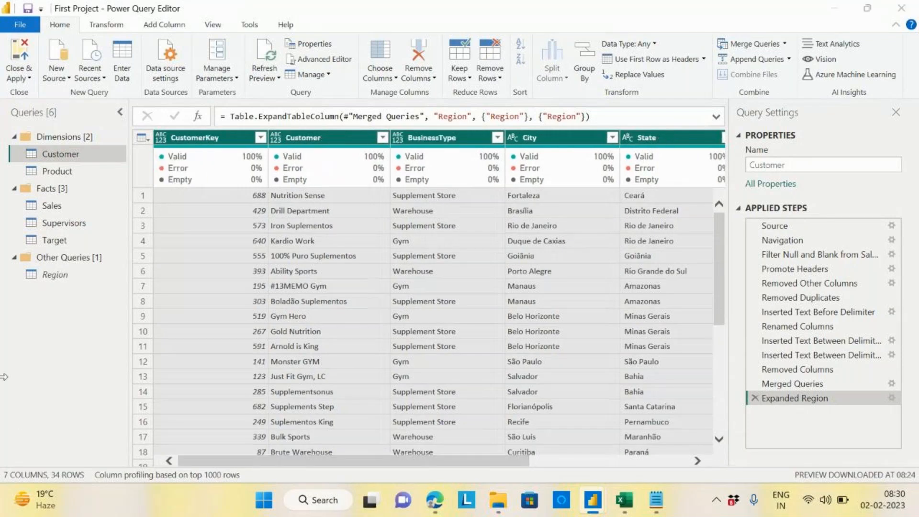
left_click(117, 30)
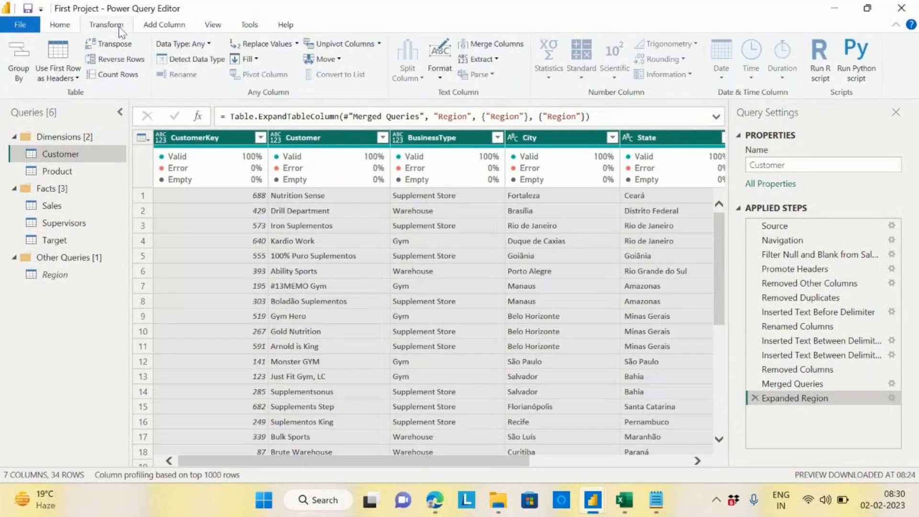
left_click(194, 59)
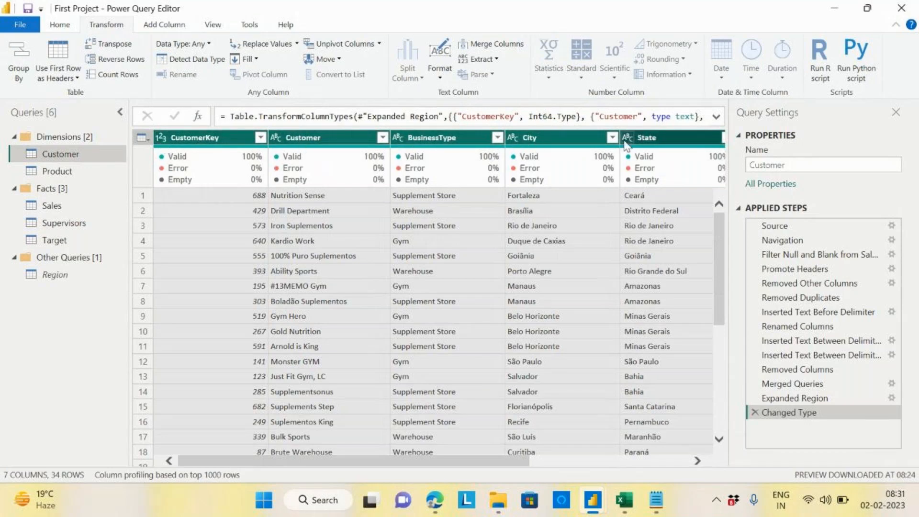
Detect the data types of all columns in the Product query, keeping its original column order
left_click_drag(494, 461, 700, 476)
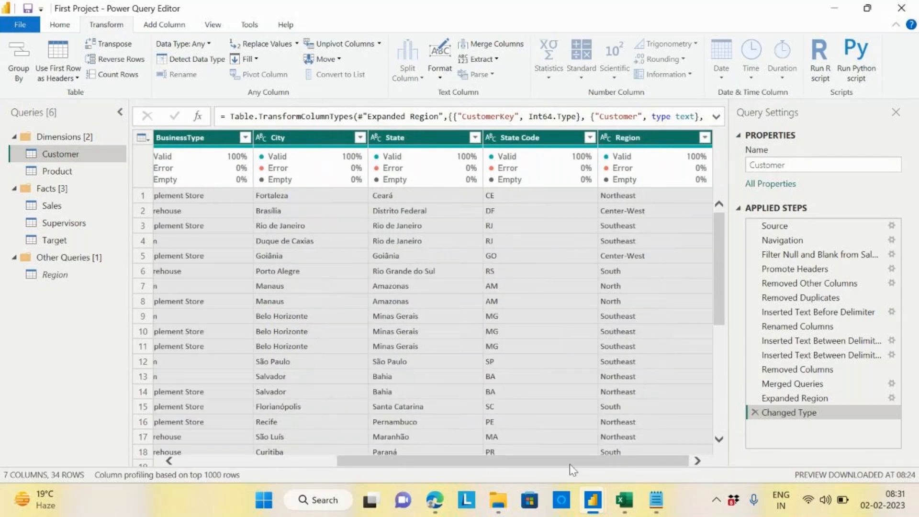
left_click_drag(562, 462, 589, 465)
left_click(54, 172)
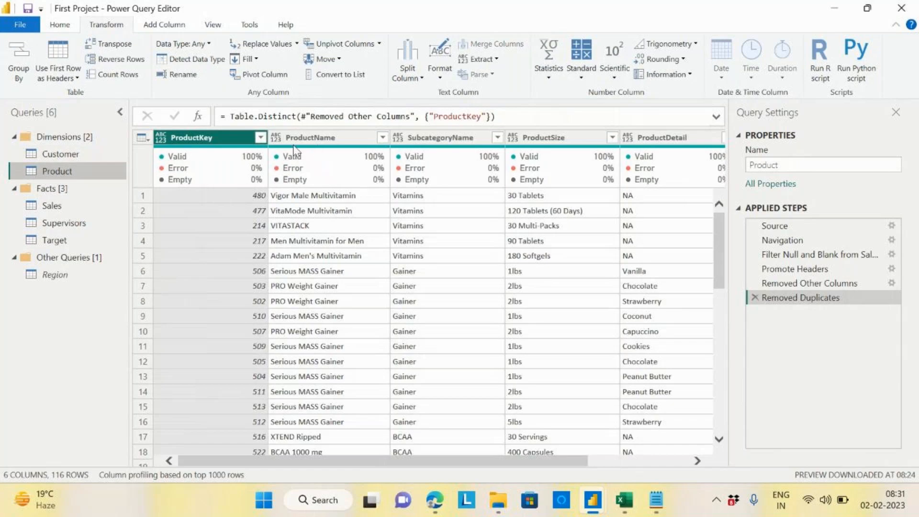
left_click_drag(308, 136, 245, 148)
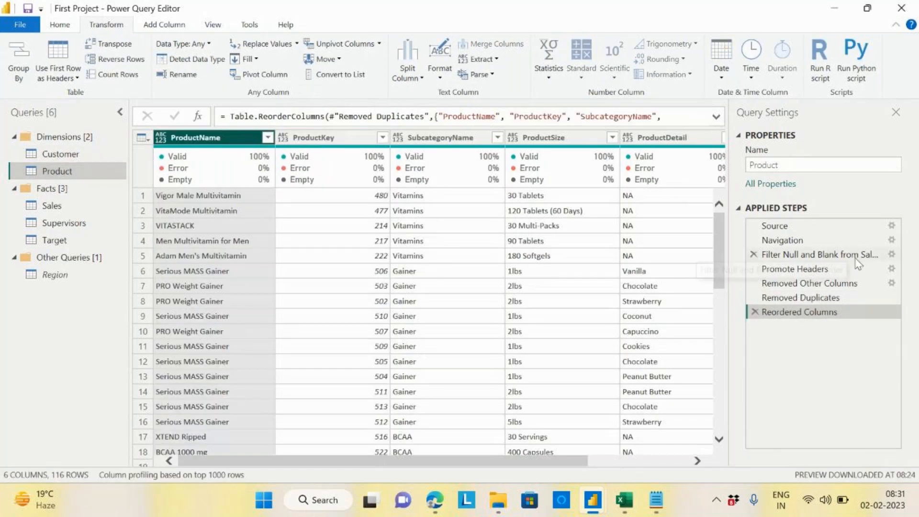
left_click(756, 312)
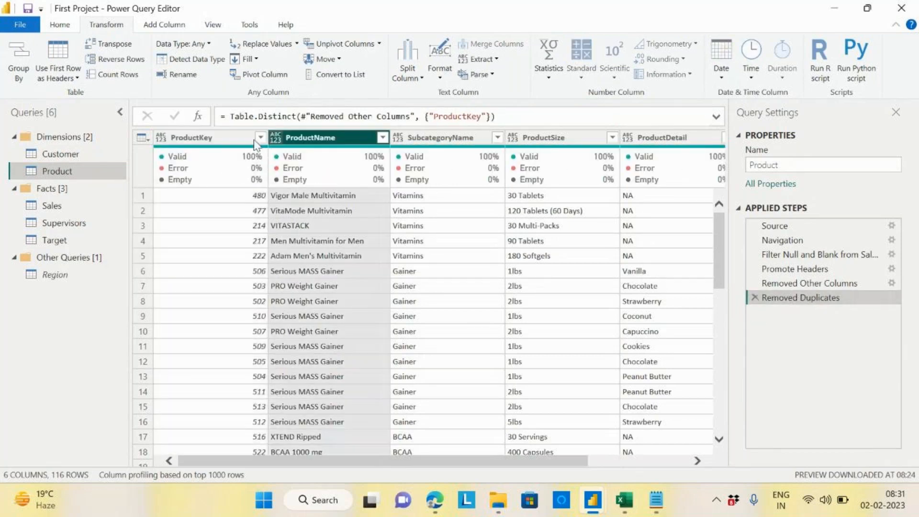
key("ctrl+a")
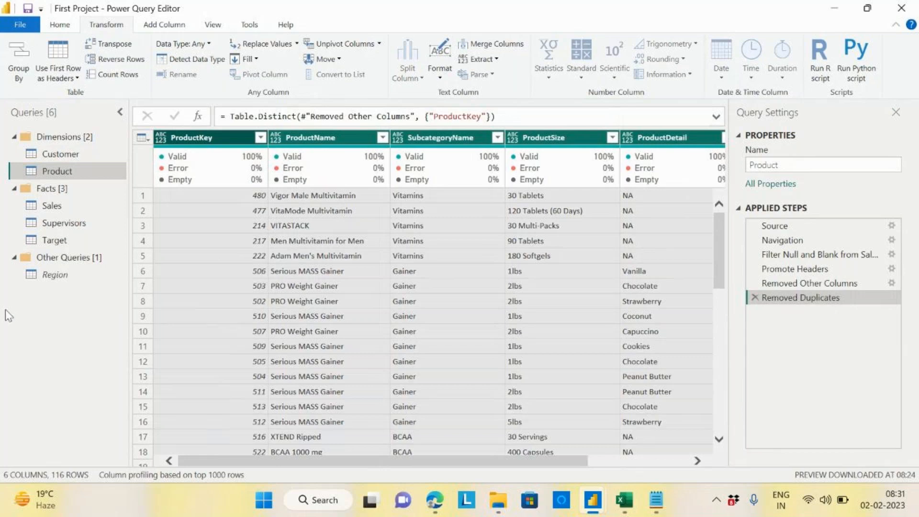
left_click(188, 64)
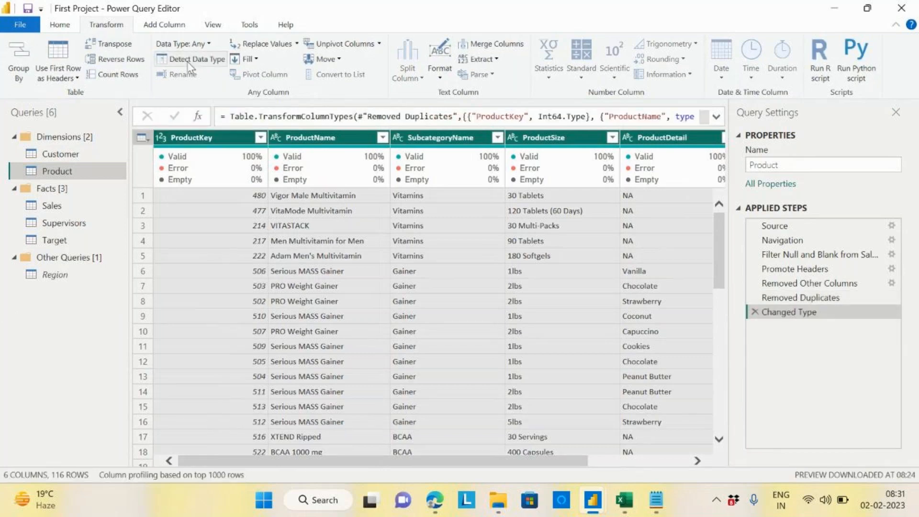
mouse_move(266, 157)
left_click_drag(517, 463, 421, 474)
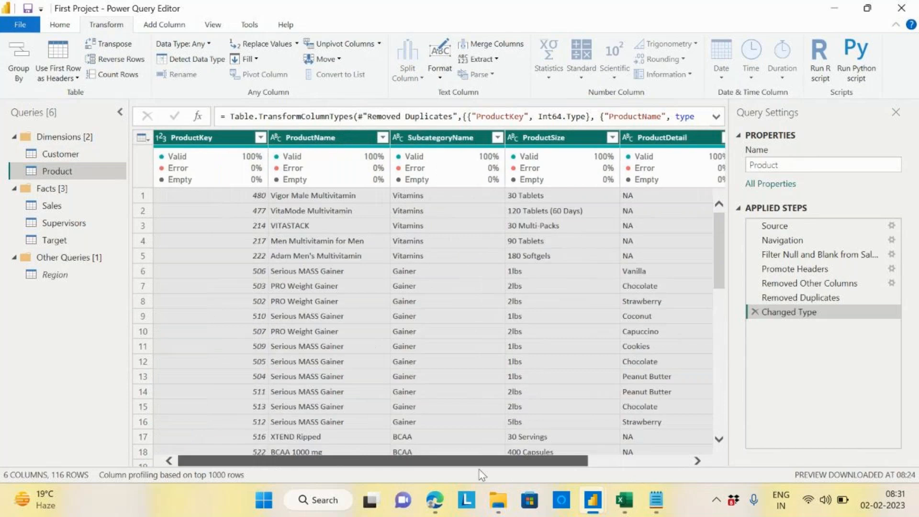
Detect the data types of all columns in the Sales query
left_click(51, 207)
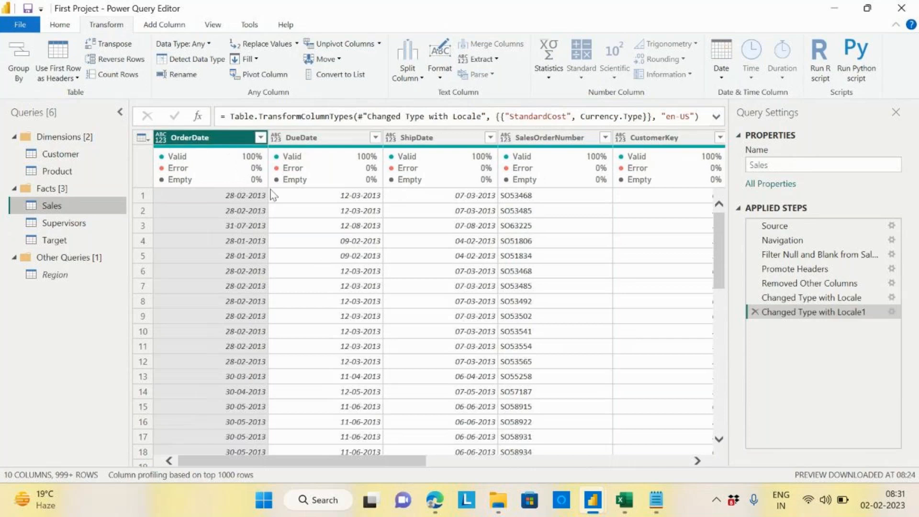
left_click(321, 143)
key("Left")
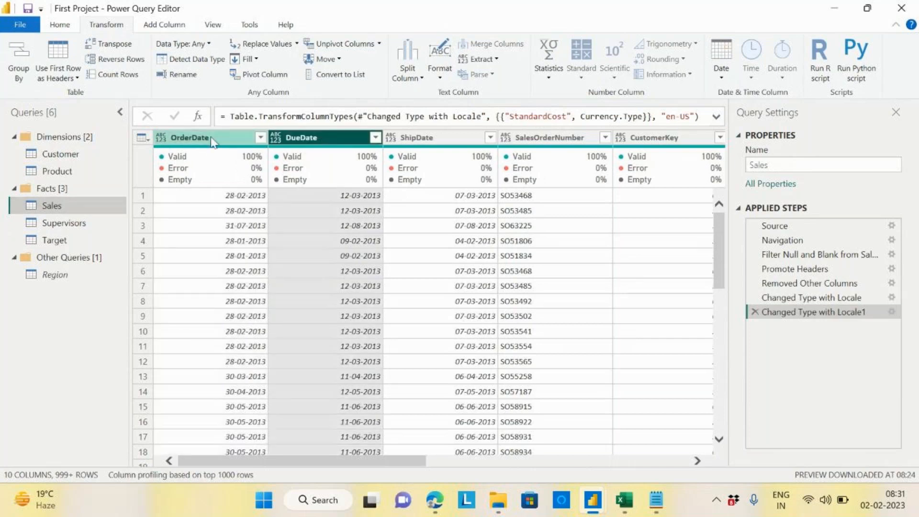
key("ctrl+a")
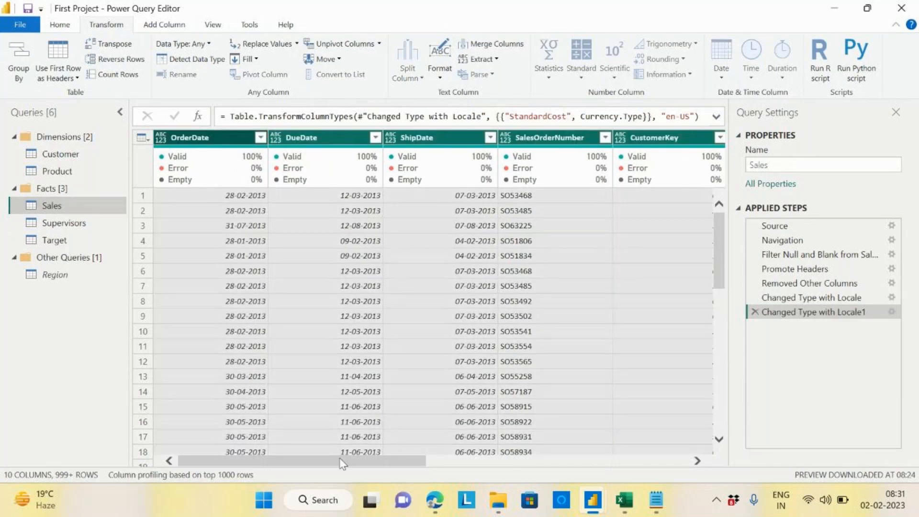
mouse_move(342, 462)
left_mouse_down()
mouse_move(653, 475)
mouse_move(119, 456)
left_mouse_up()
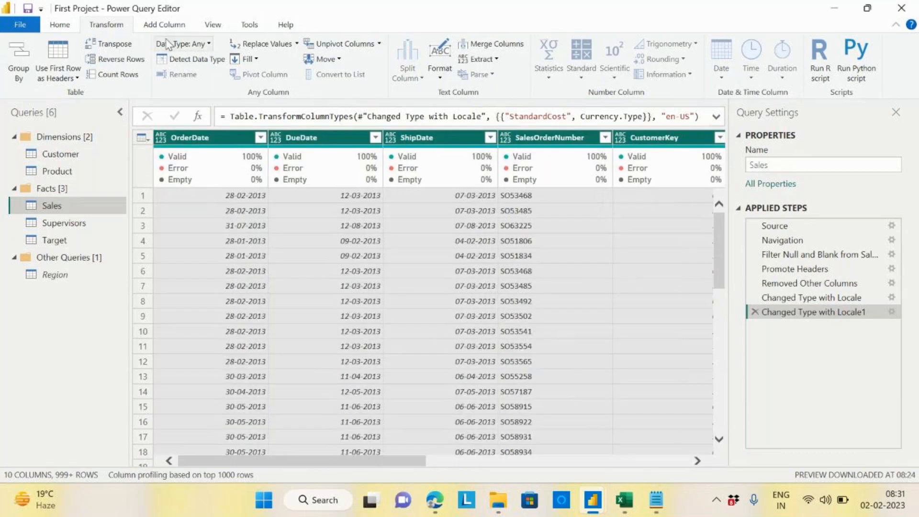
left_click(200, 63)
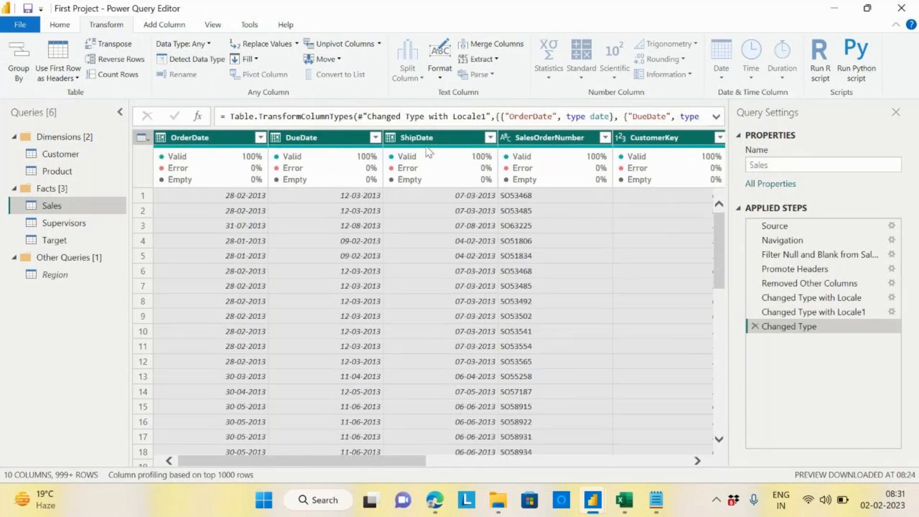
mouse_move(437, 150)
left_click_drag(390, 456, 540, 484)
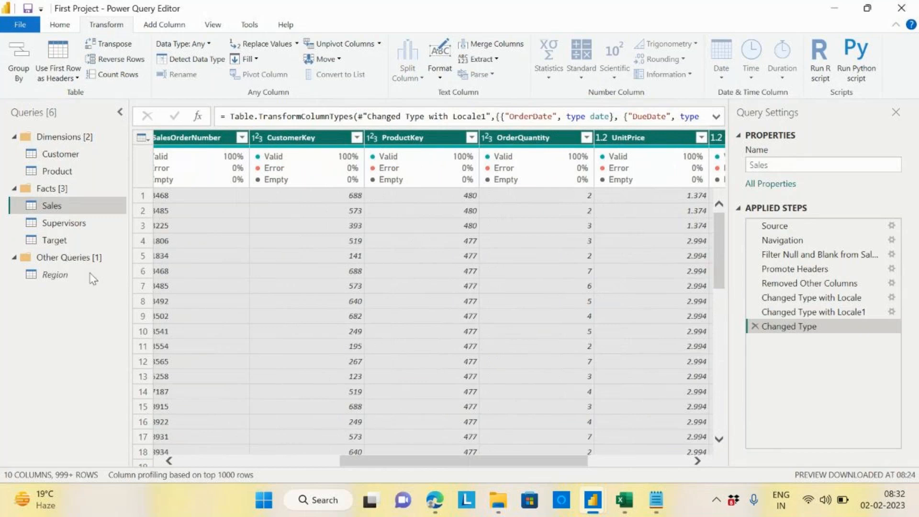
Promote the first row of the Supervisors query to column headers
left_click(56, 240)
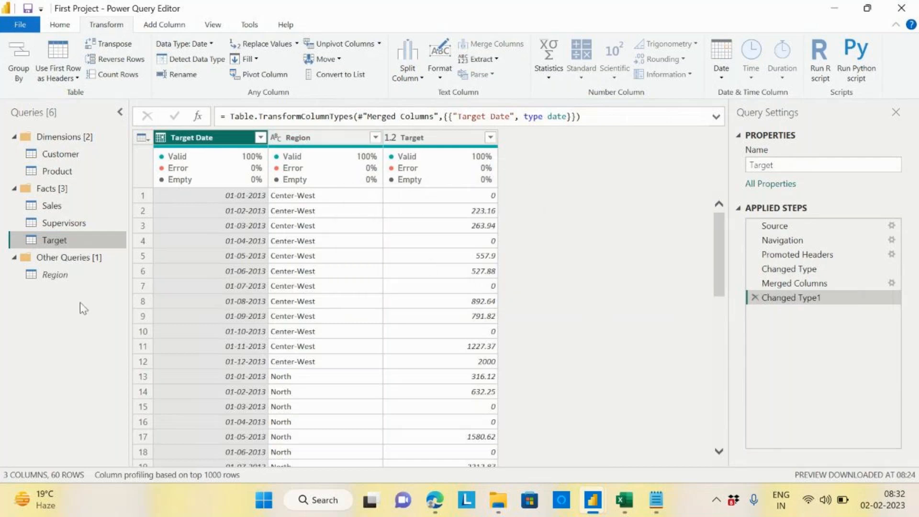
left_click(62, 222)
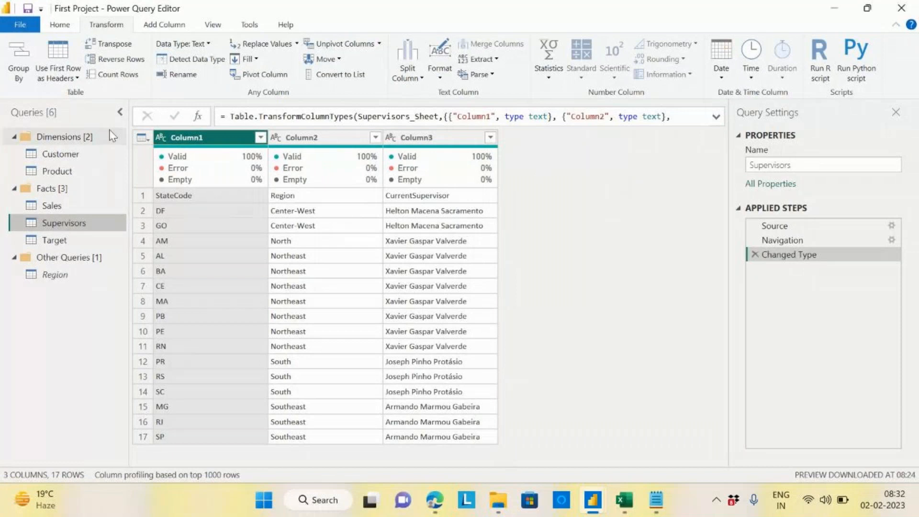
left_click(143, 139)
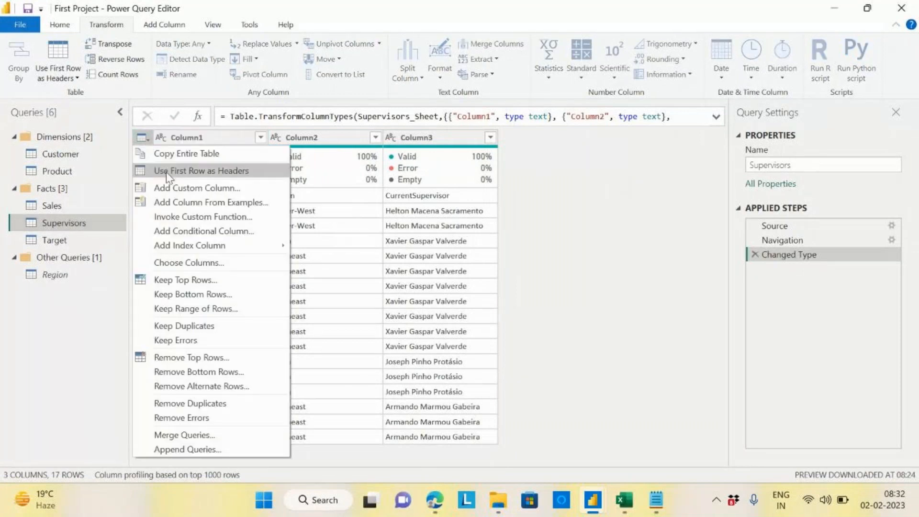
left_click(224, 171)
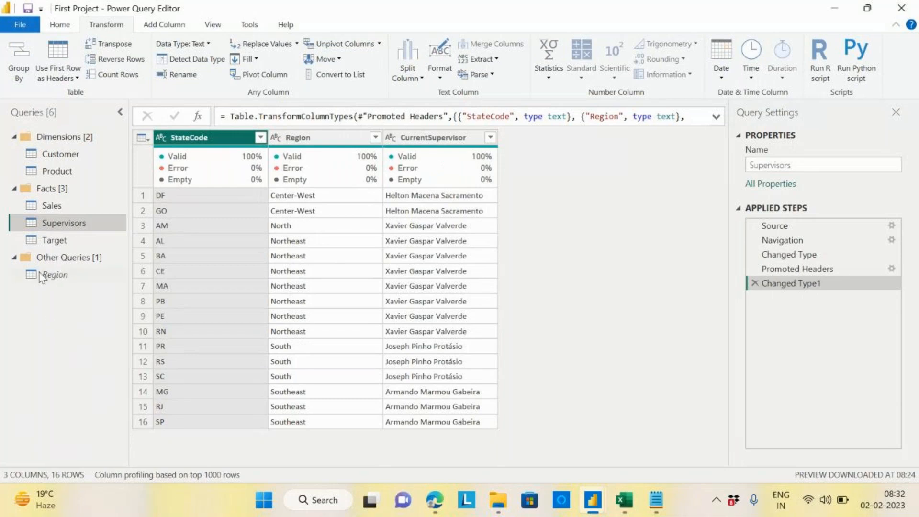
Compare the columns of the Target, Supervisors and Customer queries, including the state code and region columns
left_click(53, 240)
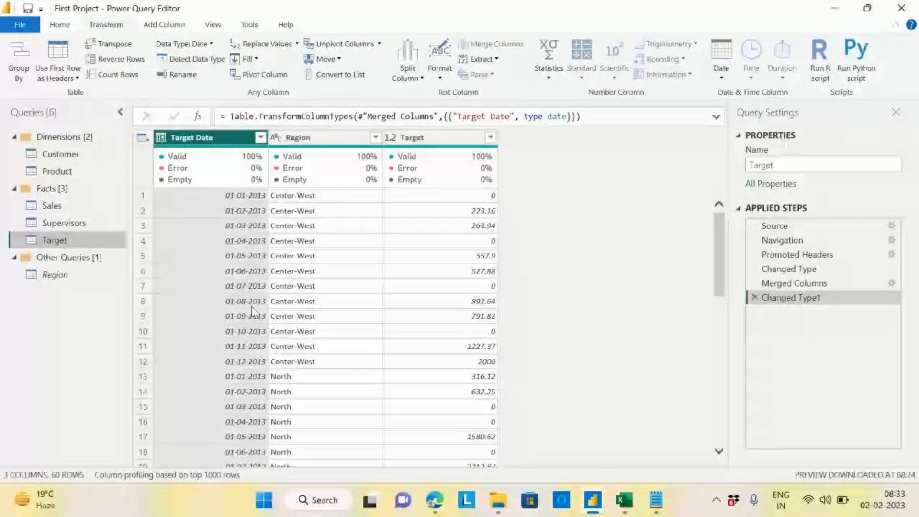
left_click(64, 222)
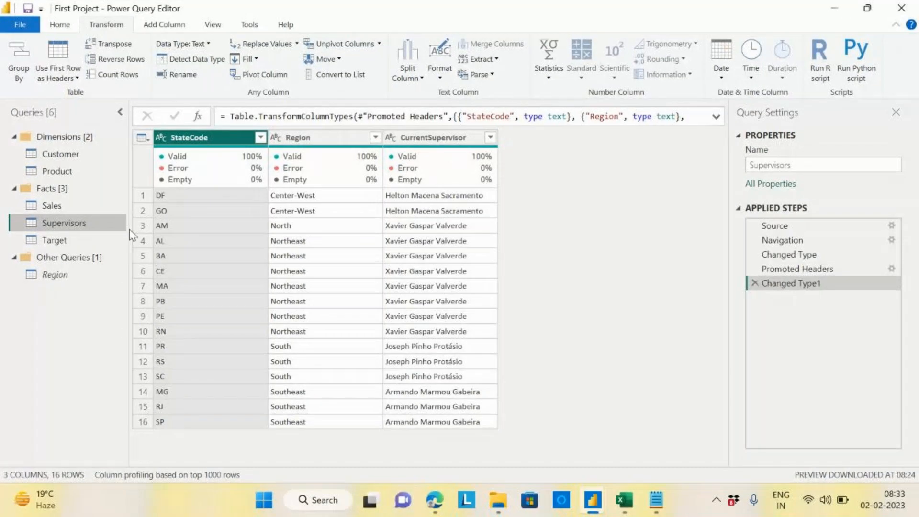
left_click(62, 156)
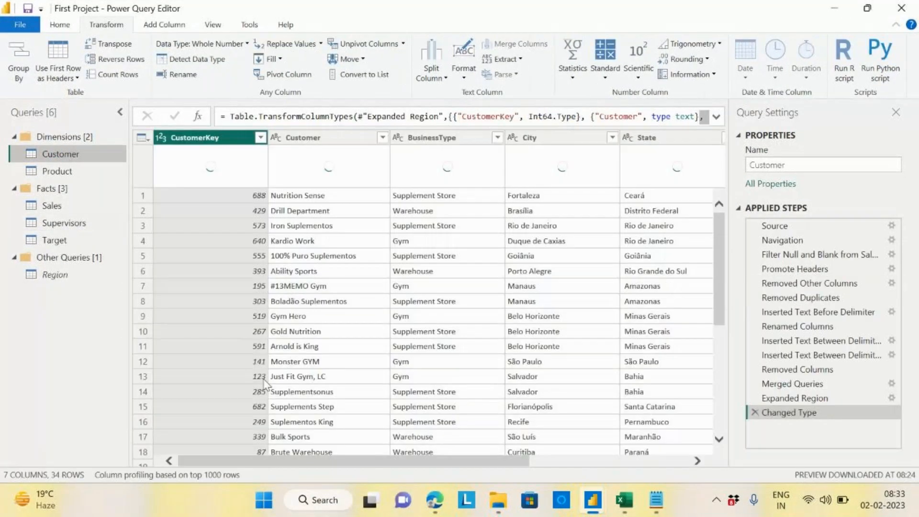
left_click_drag(306, 464, 607, 463)
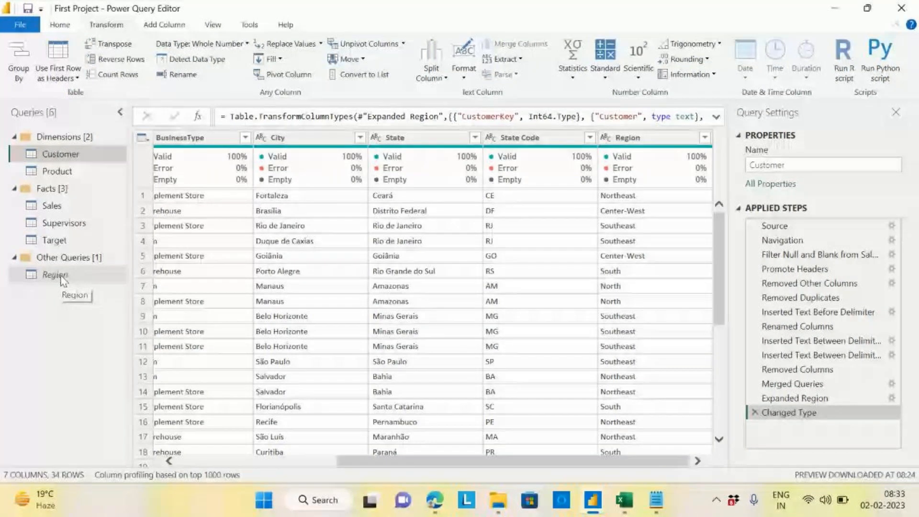
left_click(65, 224)
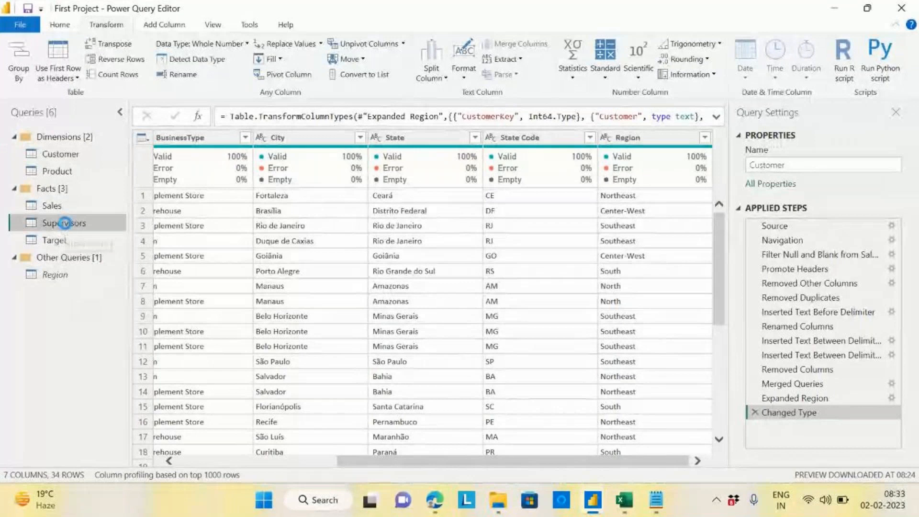
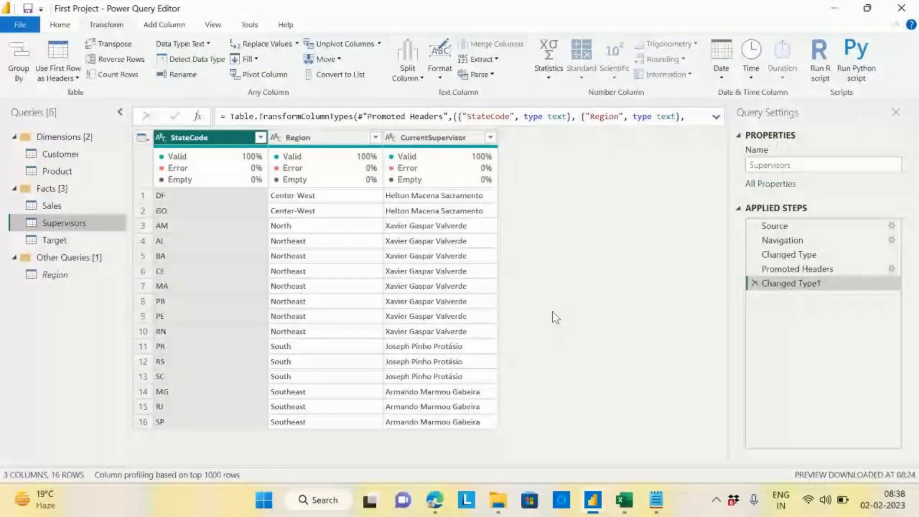
left_click(401, 6)
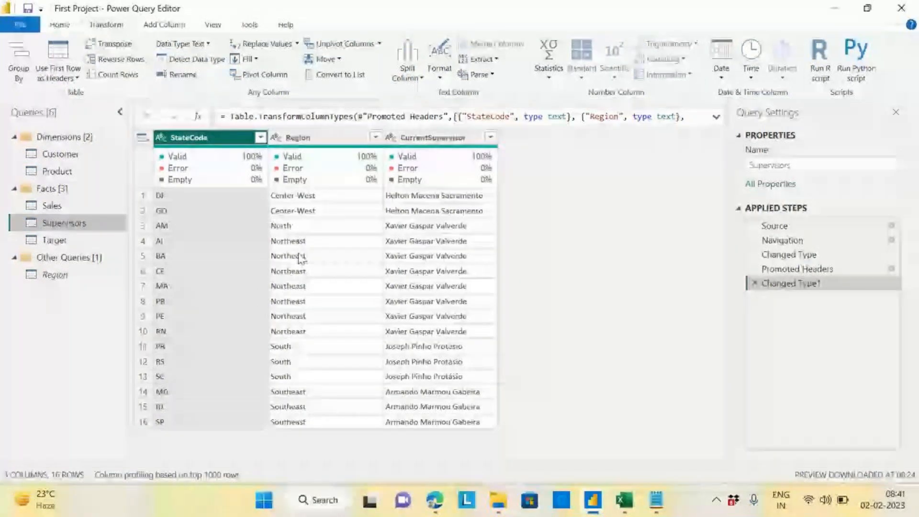
Switch to Notepad, add the line "dimensional modelling" below "2. database users", and return to the Power Query Editor
left_click(656, 506)
left_click(448, 225)
key("Return")
key("Return")
type("dimensional modelling")
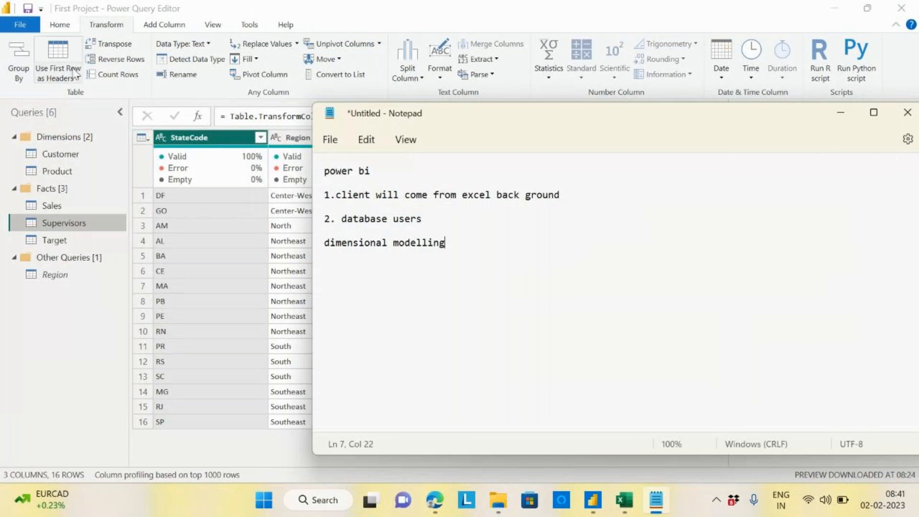
left_click_drag(325, 242, 446, 249)
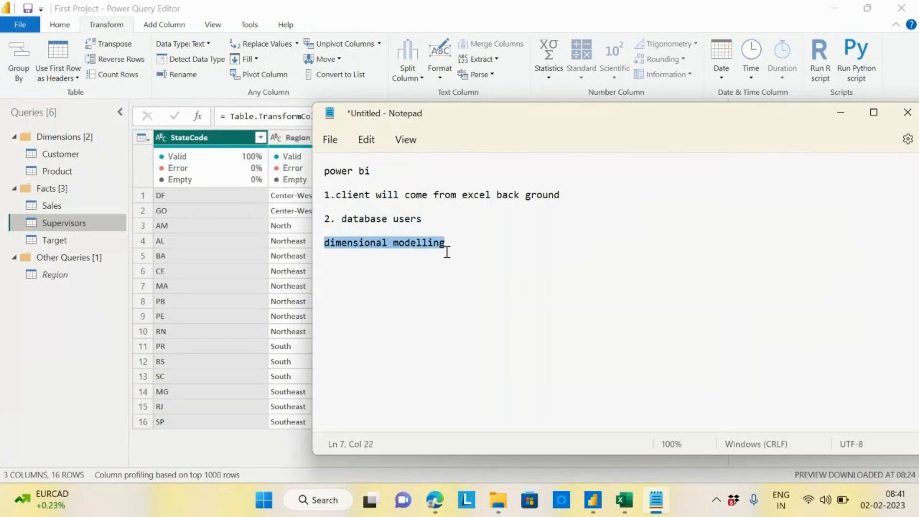
left_click(485, 251)
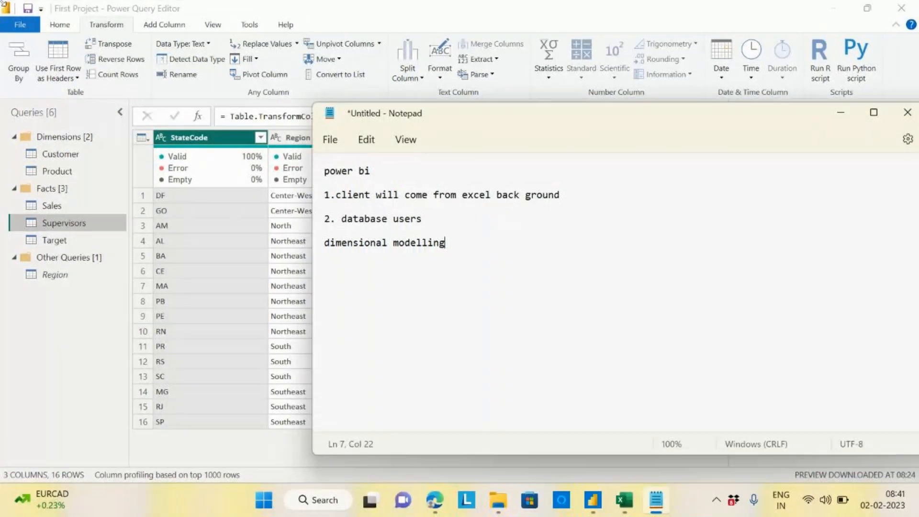
left_click(841, 113)
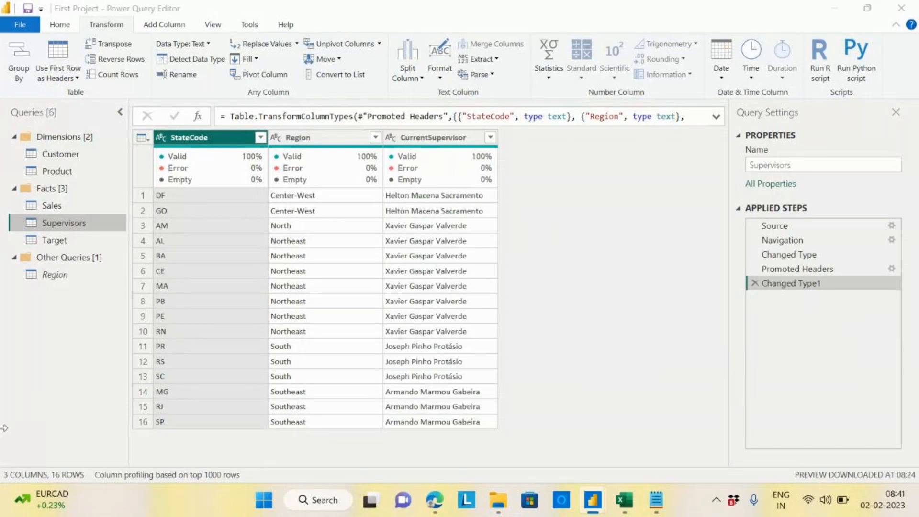
Edit the Customer query's Merged Queries step to join the Supervisors table, matching State Code with StateCode instead of using the Region table
left_click(77, 155)
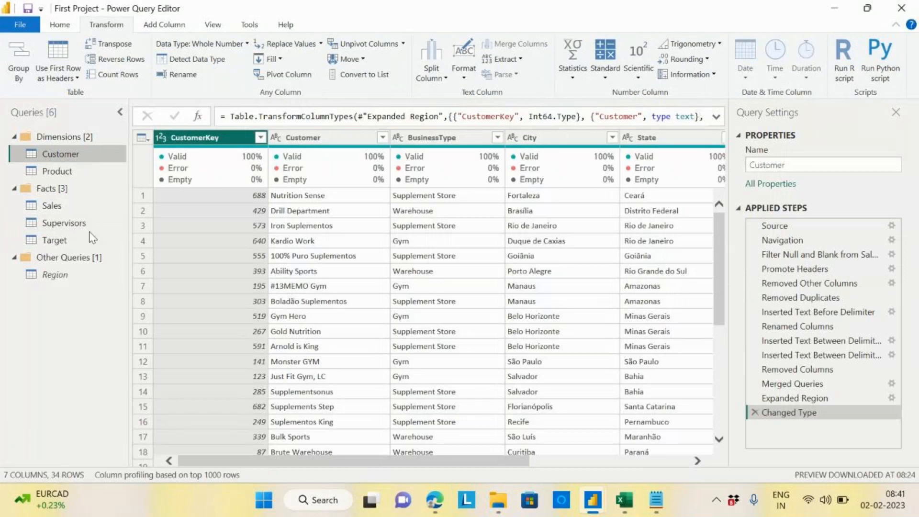
left_click_drag(381, 464, 540, 465)
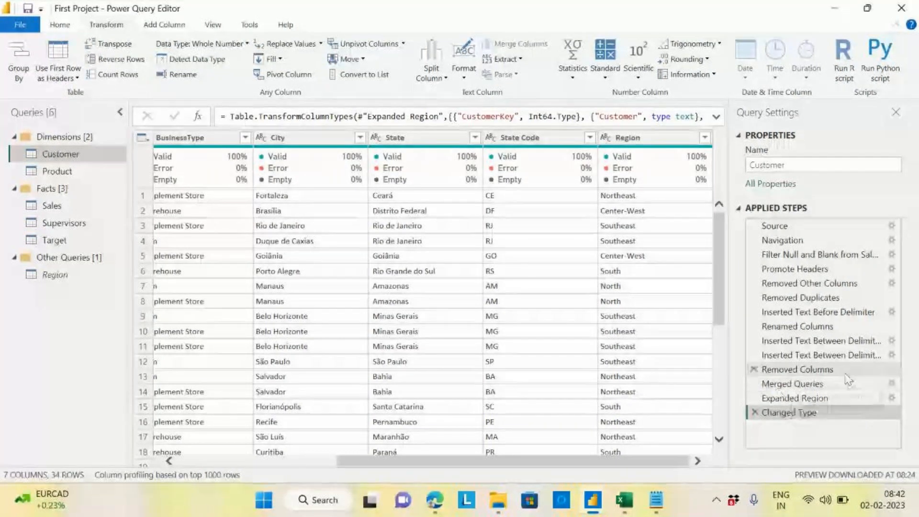
left_click(892, 384)
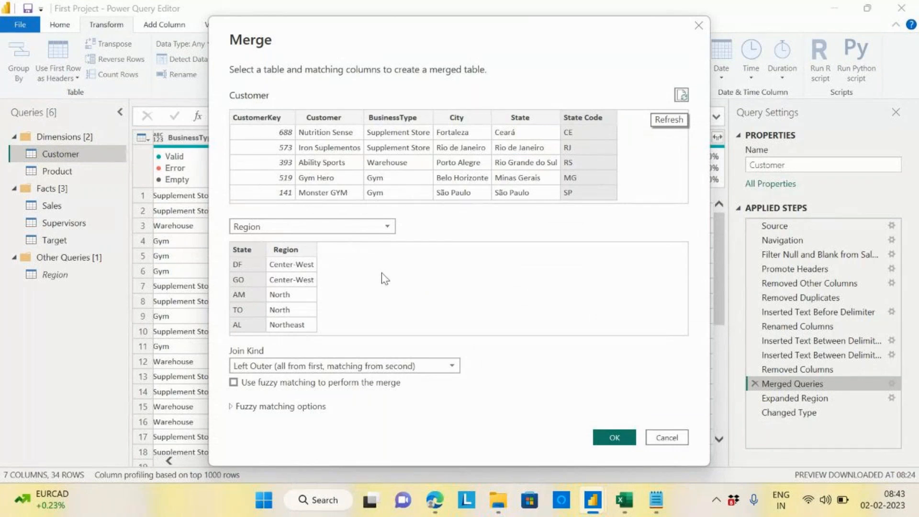
left_click(390, 229)
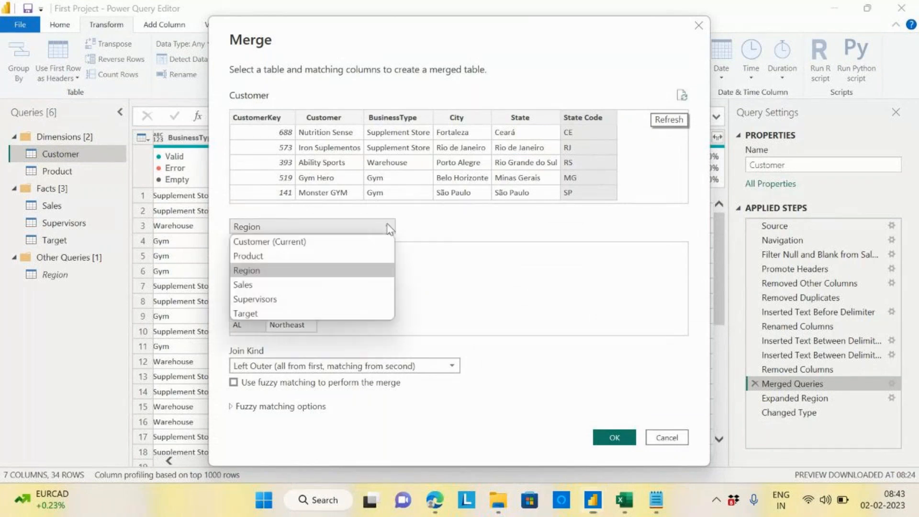
left_click(262, 300)
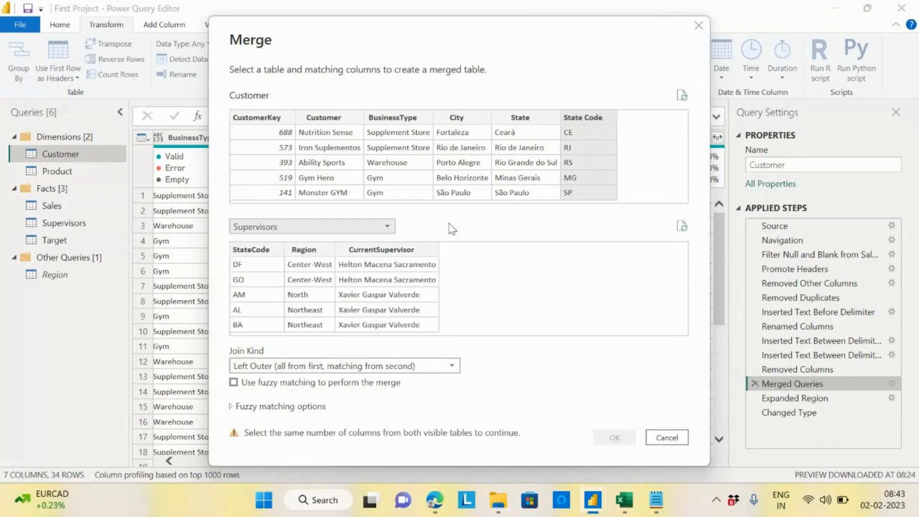
left_click(277, 246)
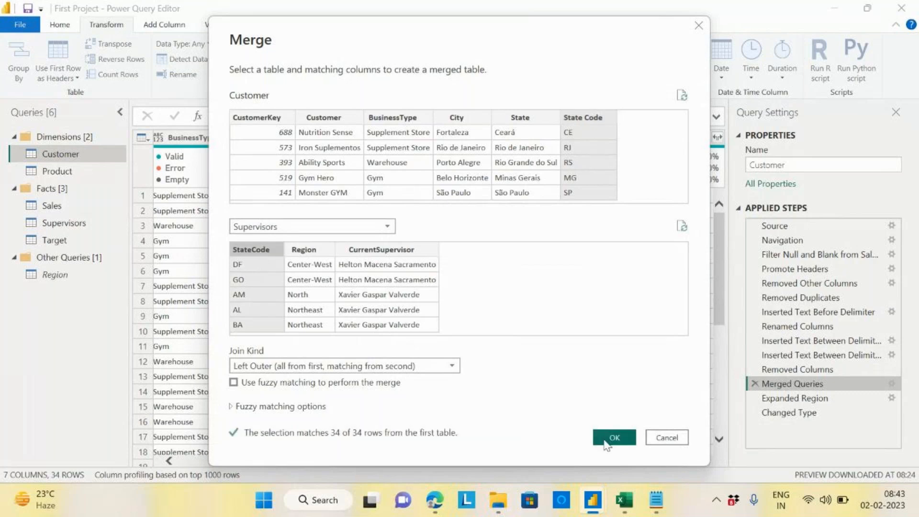
left_click(613, 441)
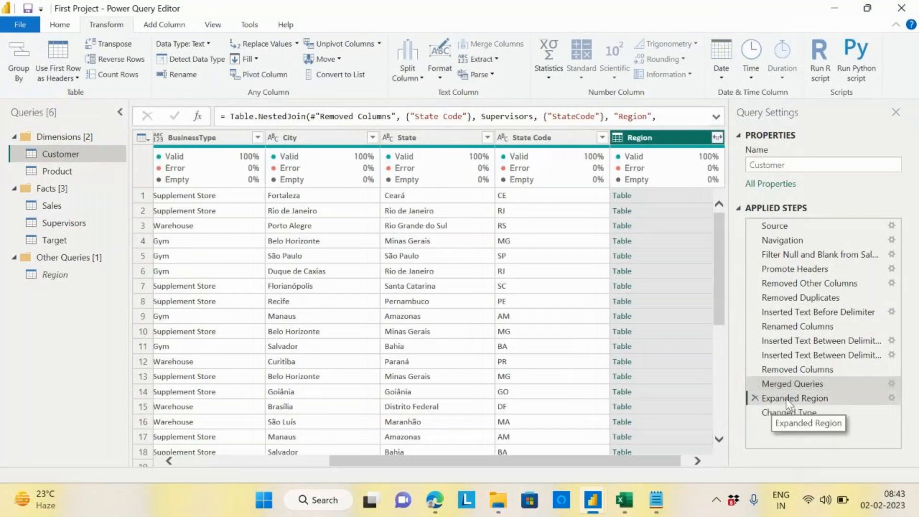
Edit the Customer query's Expanded Region step to expand the CurrentSupervisor column together with Region
left_click(787, 400)
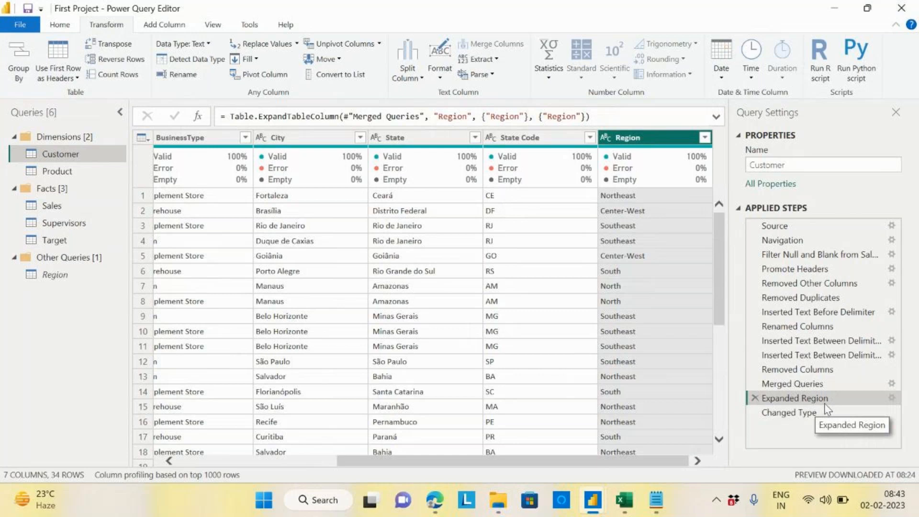
left_click(894, 398)
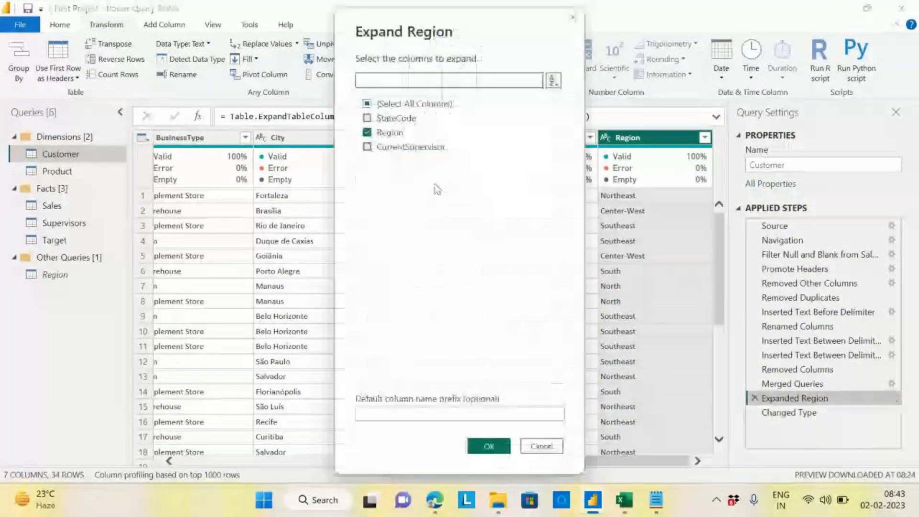
left_click(368, 147)
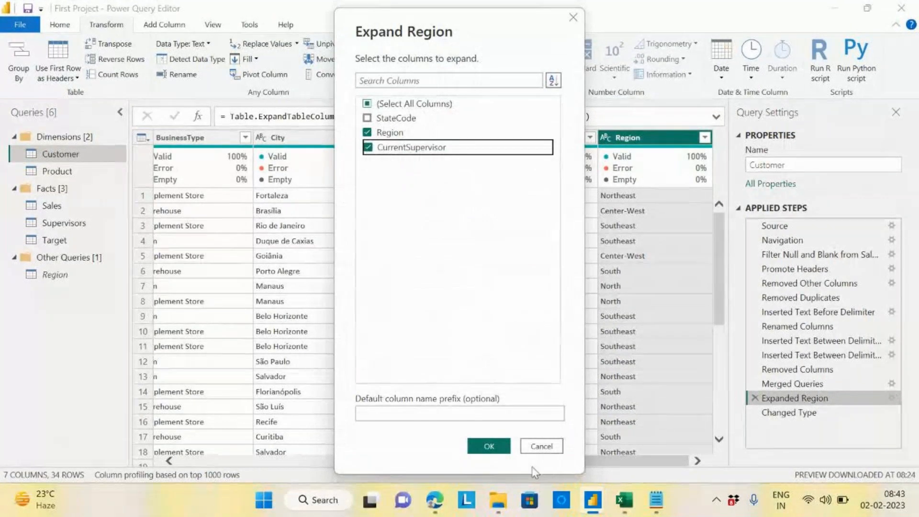
left_click(493, 447)
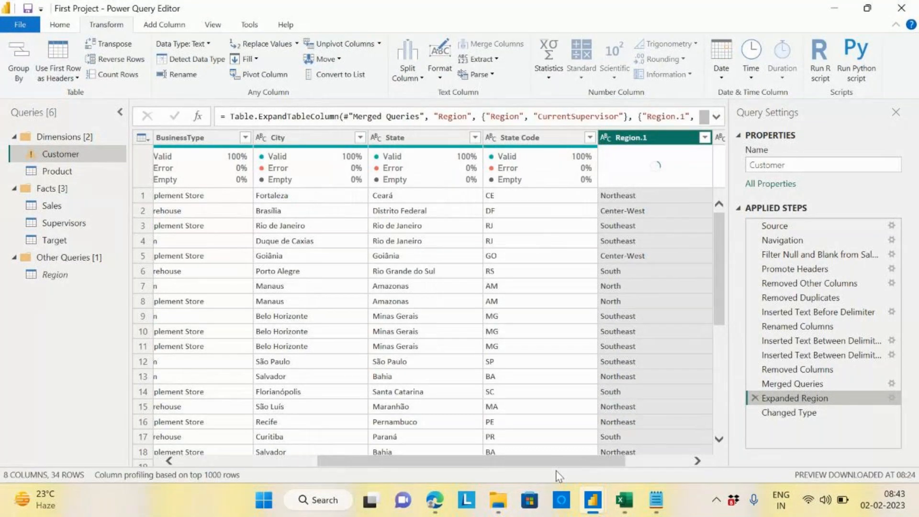
Change the output column name Region.1 to Region in the Expanded Region formula, and check the Customer query's Changed Type step
left_click_drag(558, 461, 611, 459)
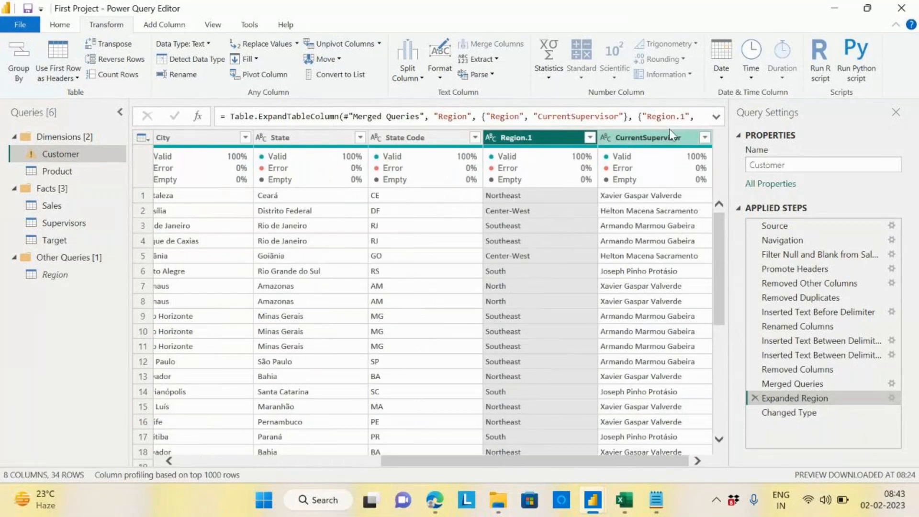
left_click(716, 118)
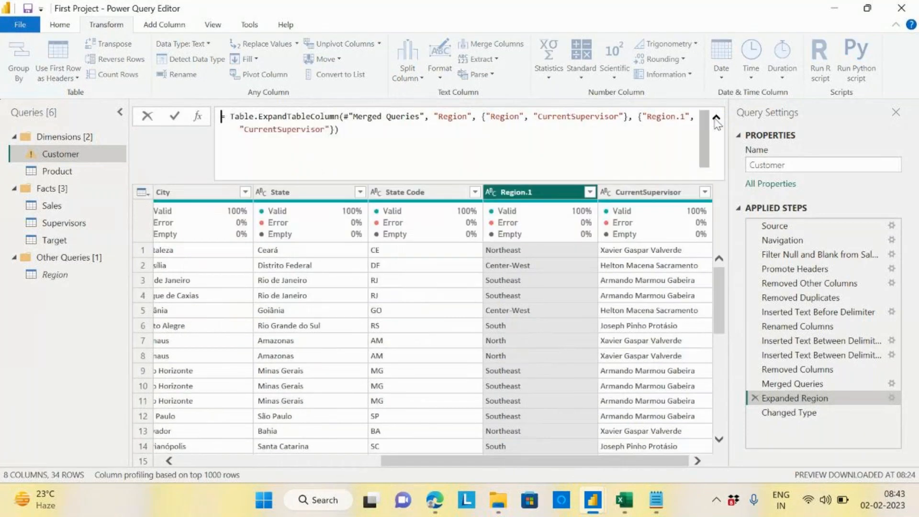
left_click(683, 116)
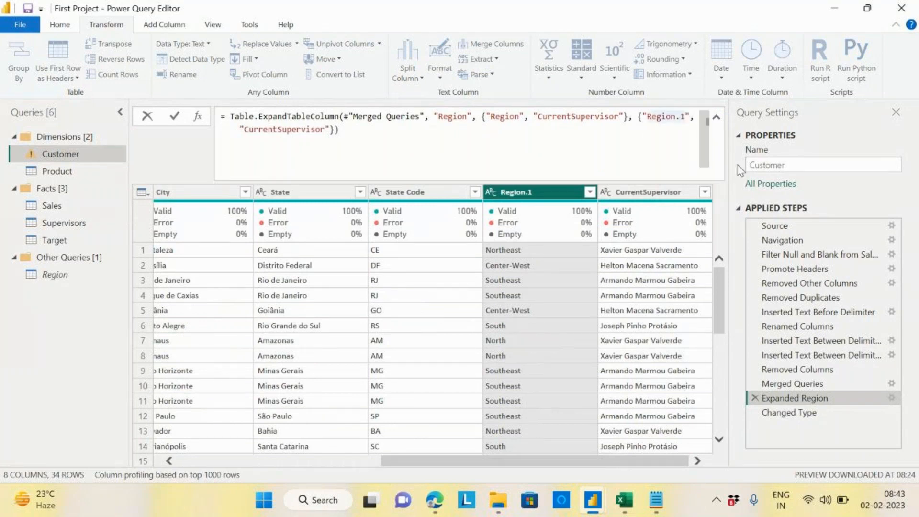
key("BackSpace")
key("BackSpace")
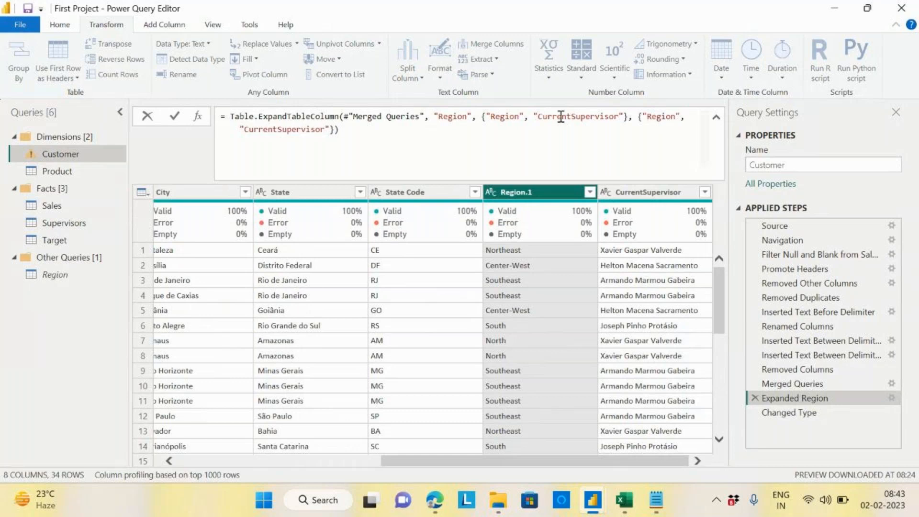
left_click(369, 136)
key("Return")
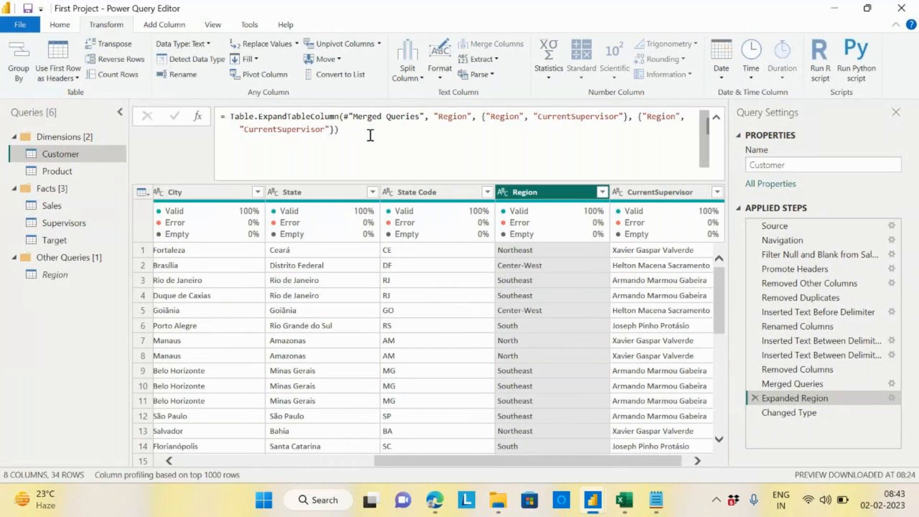
left_click(799, 414)
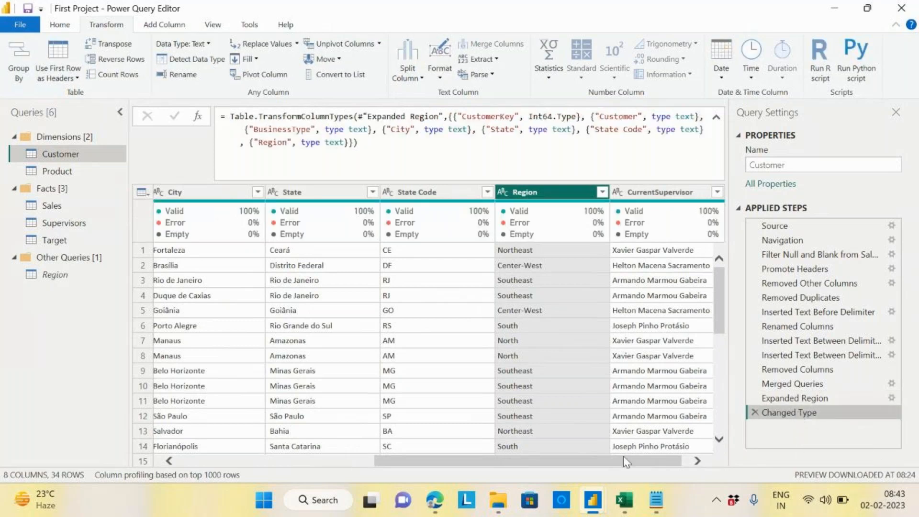
left_click_drag(627, 462, 239, 465)
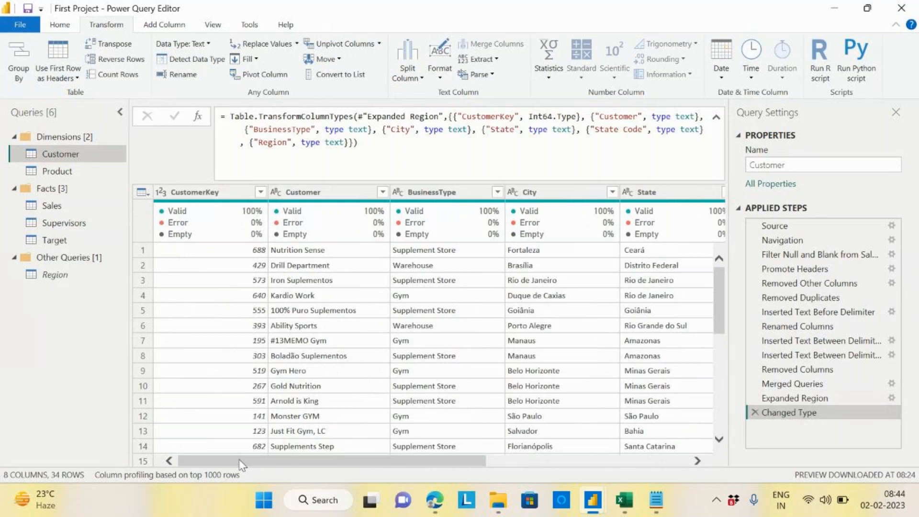
left_click(716, 118)
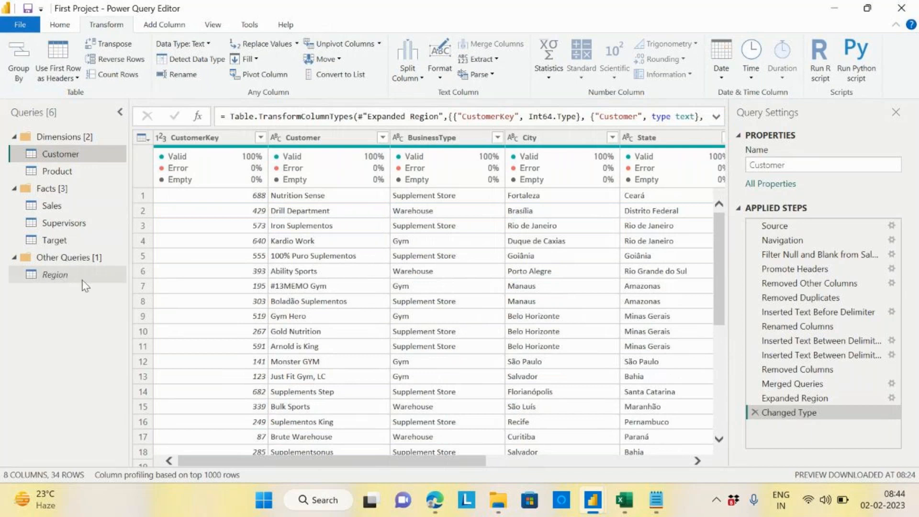
Delete the Region query from the Other Queries group
left_click(59, 287)
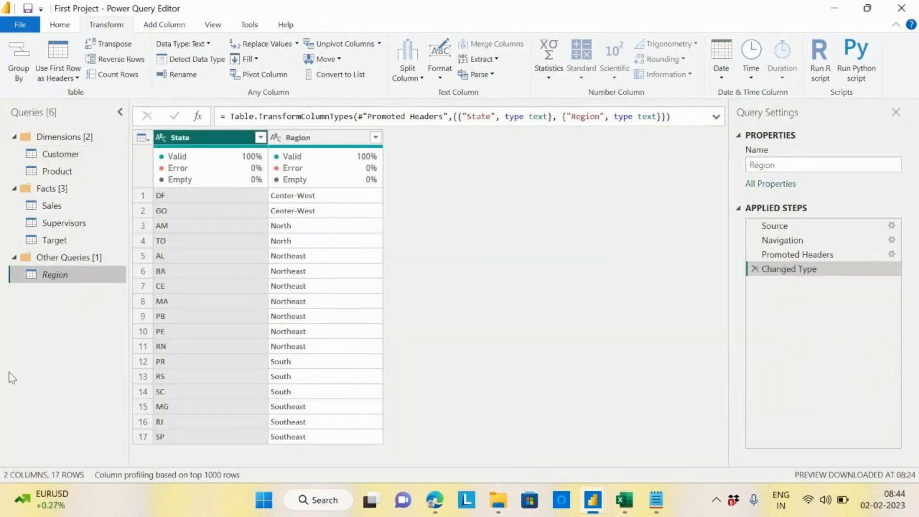
right_click(61, 280)
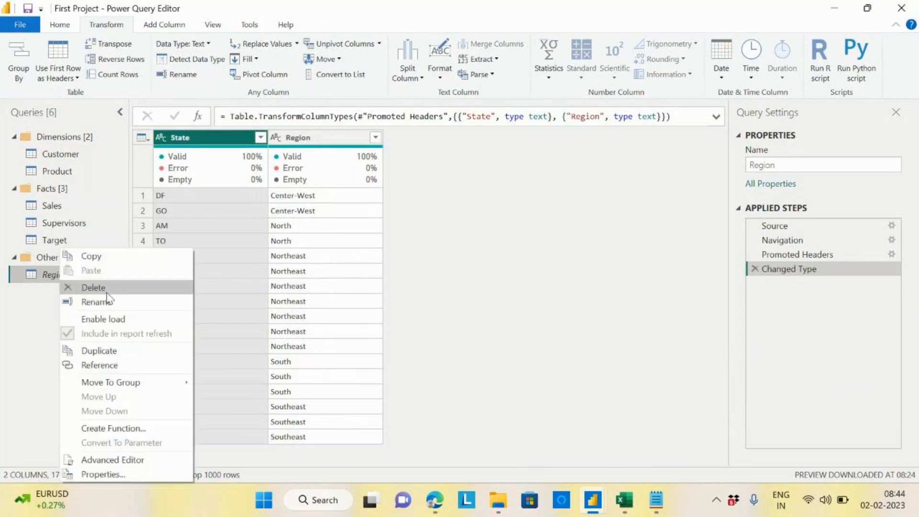
left_click(101, 291)
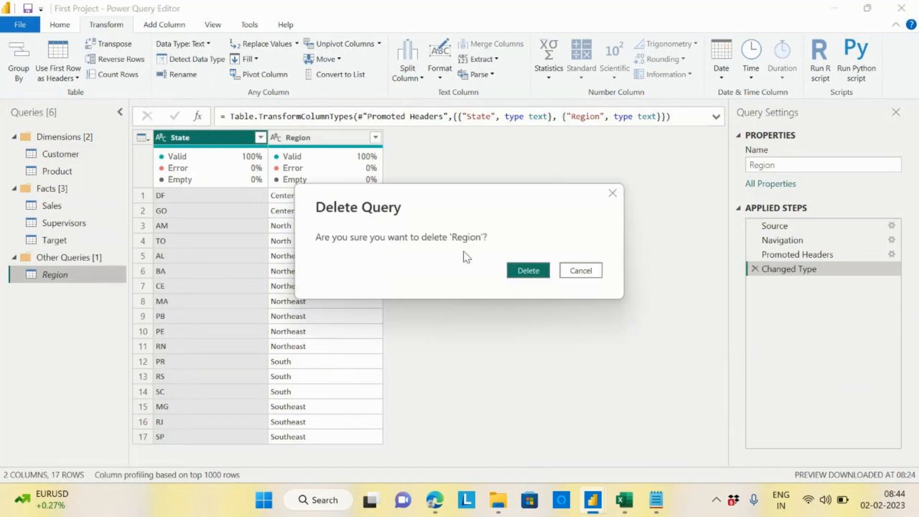
left_click(535, 272)
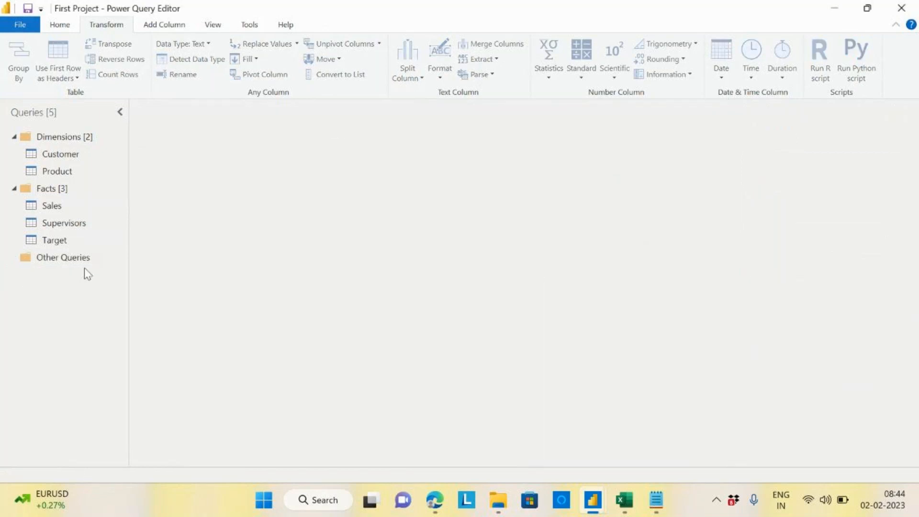
Disable loading of the Supervisors query and move it from the Facts group to Other Queries
left_click(67, 223)
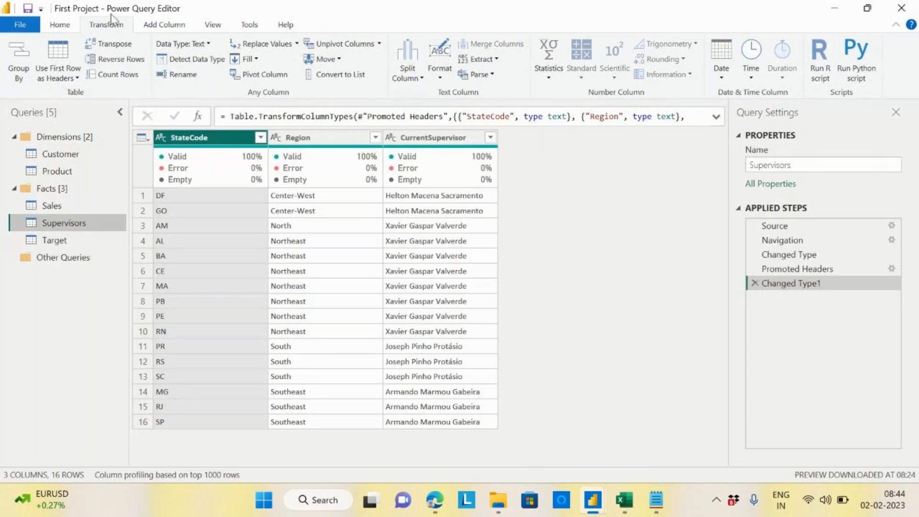
mouse_move(593, 500)
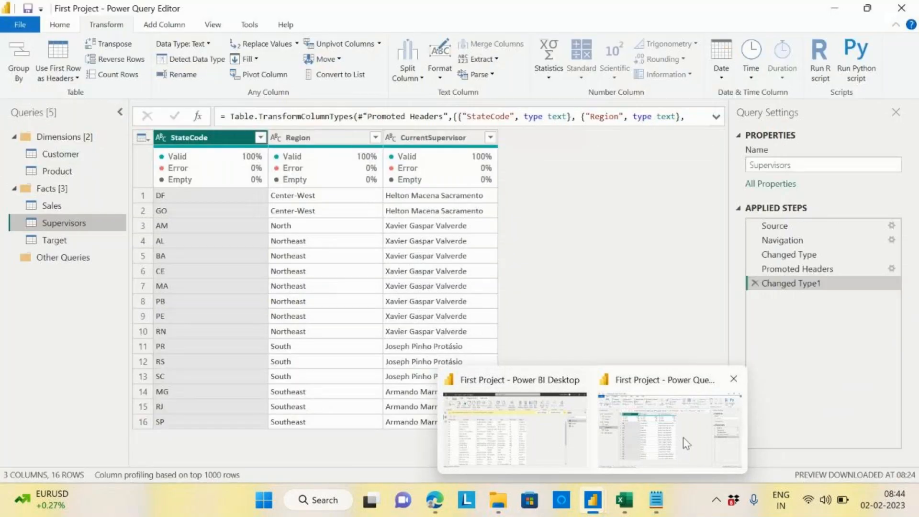
left_click(683, 438)
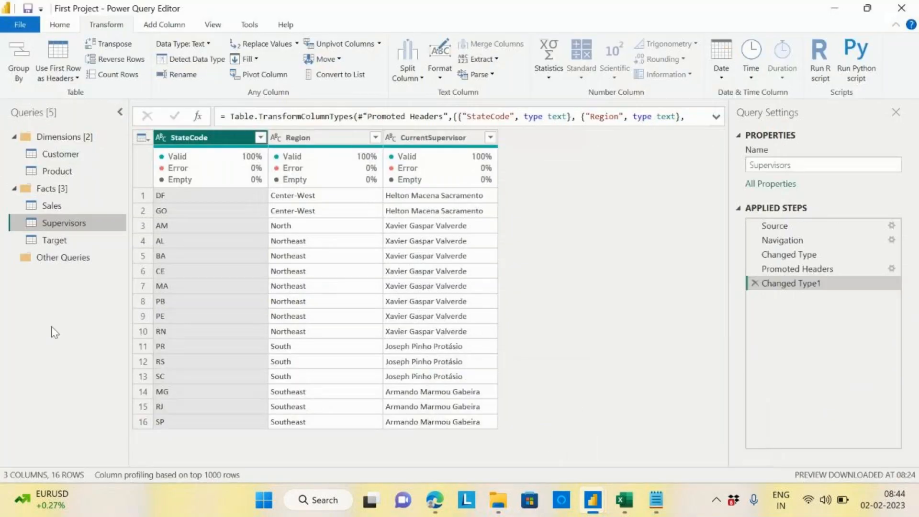
right_click(71, 223)
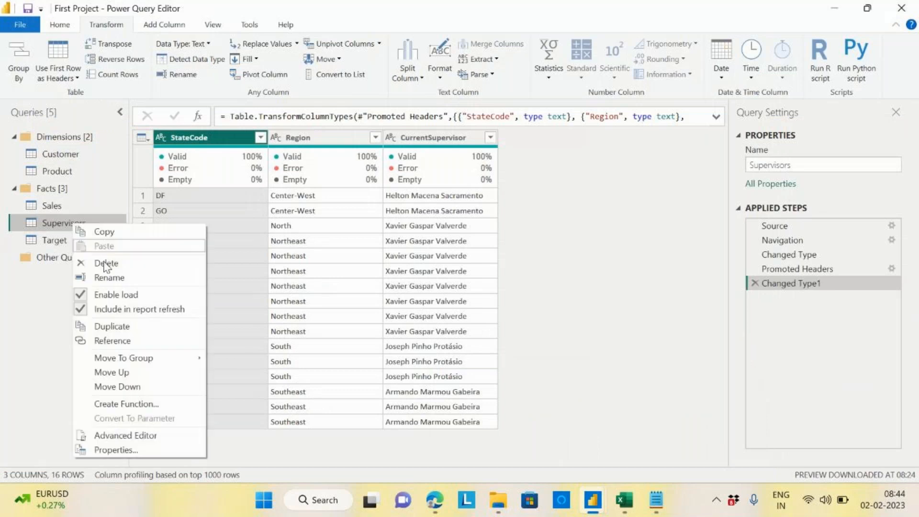
left_click(118, 296)
left_click_drag(77, 224, 73, 314)
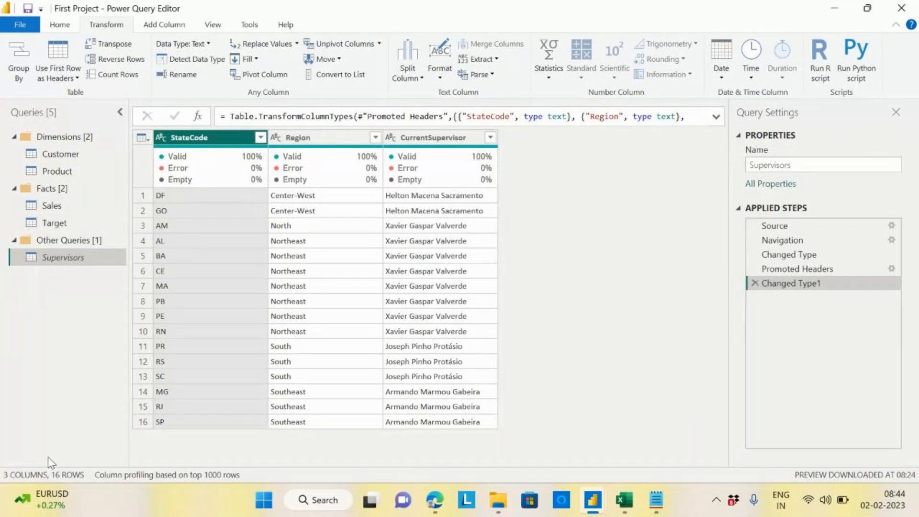
Review the columns of the Customer and Product dimension queries and the Sales and Target fact queries
left_click(67, 156)
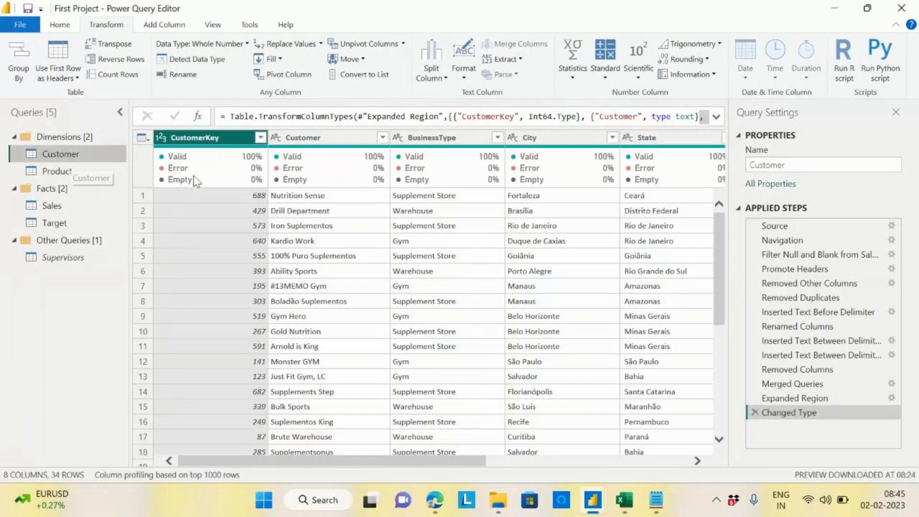
left_click_drag(328, 463, 567, 463)
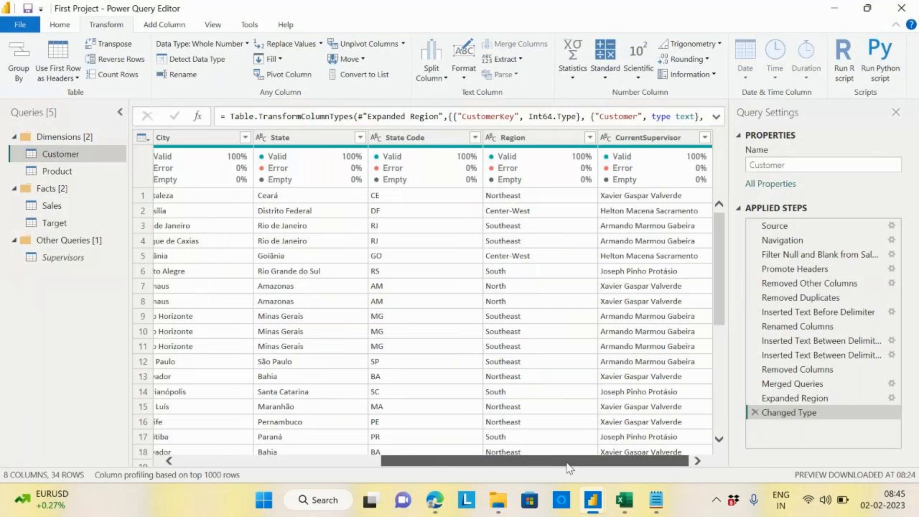
left_click_drag(568, 463, 325, 464)
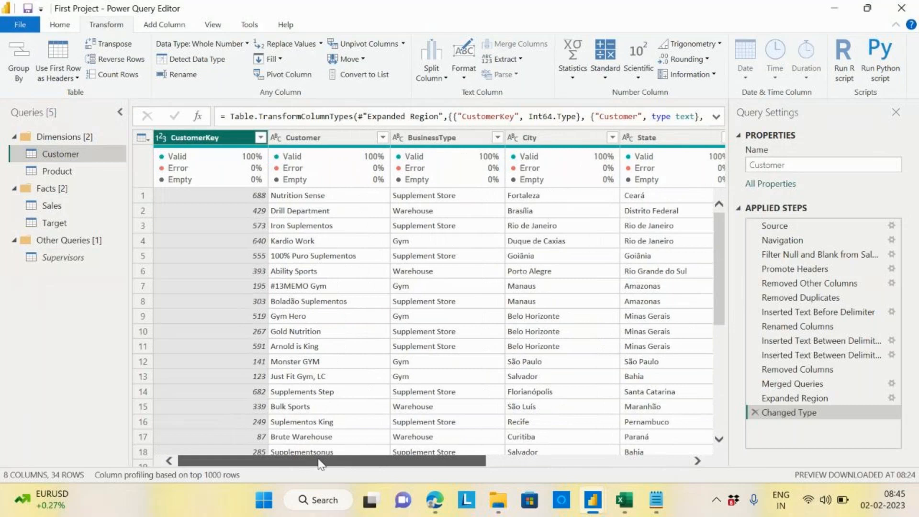
left_click(57, 172)
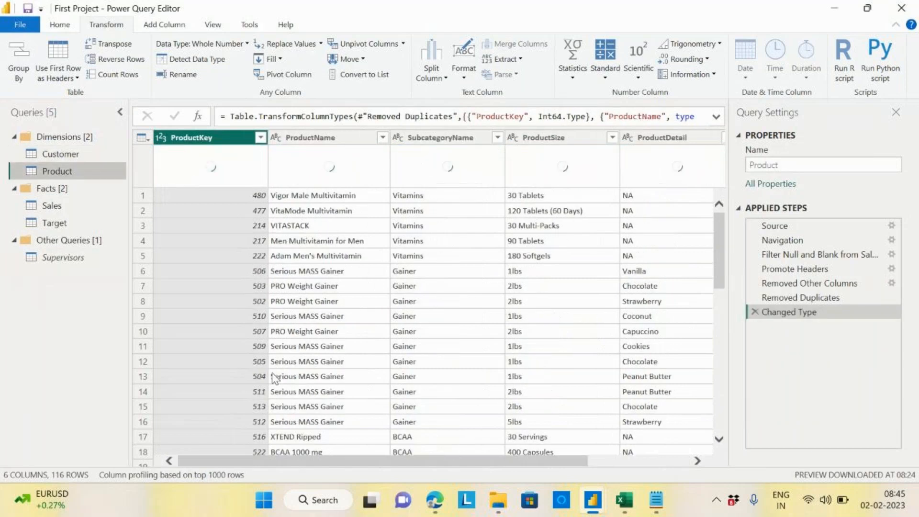
mouse_move(350, 464)
left_mouse_down()
mouse_move(447, 474)
mouse_move(345, 469)
left_mouse_up()
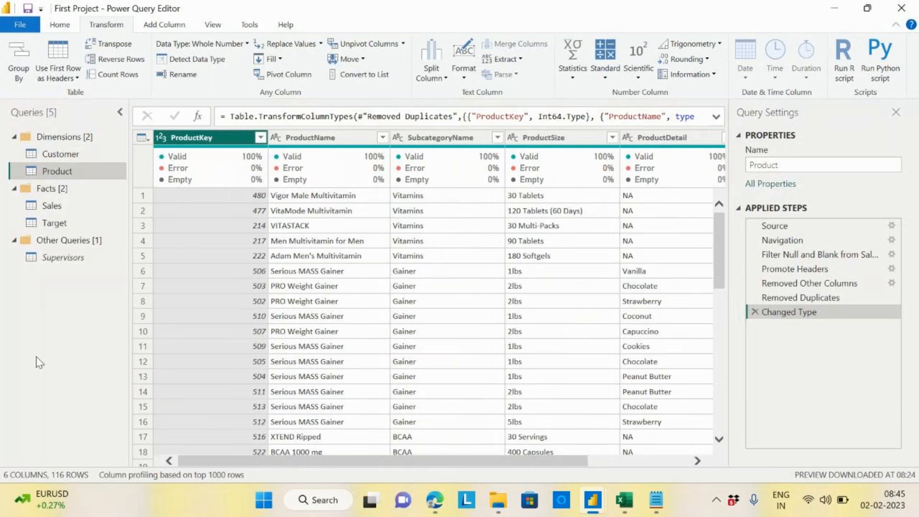
left_click(72, 155)
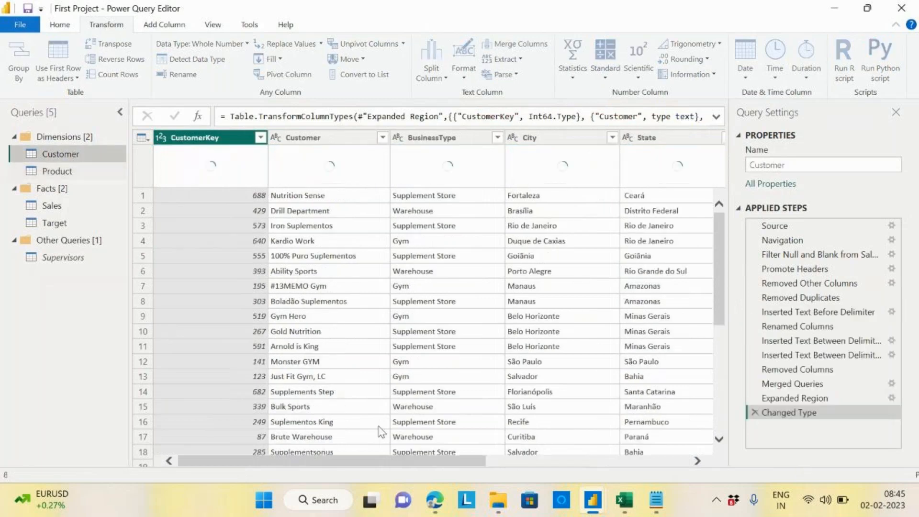
left_click_drag(425, 465, 637, 486)
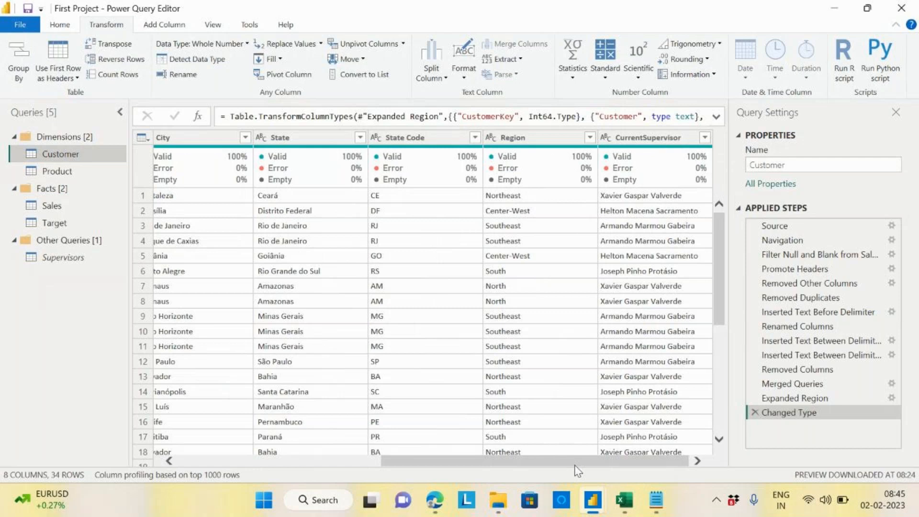
left_click_drag(577, 471, 226, 441)
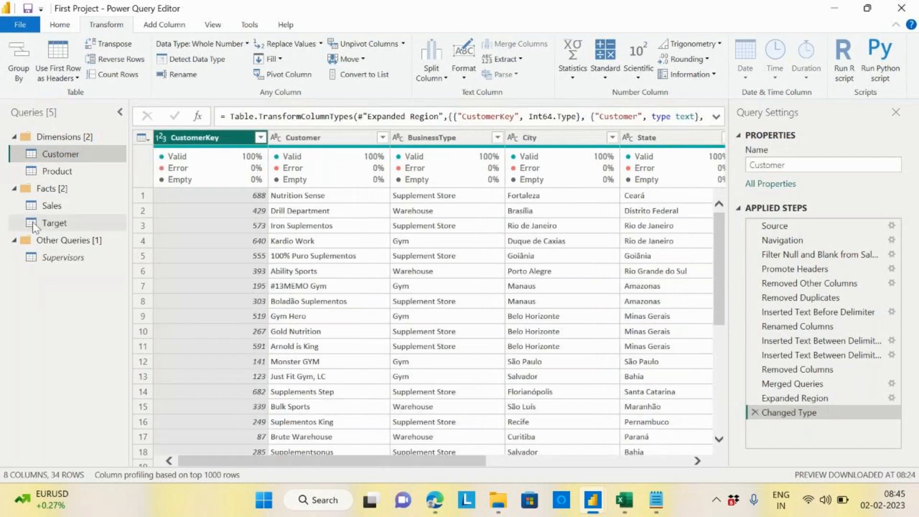
left_click(81, 171)
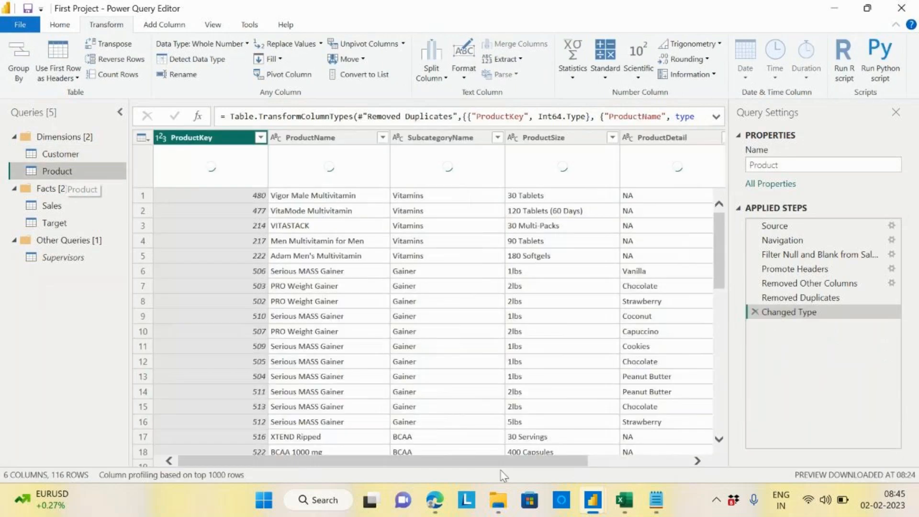
left_click_drag(501, 469, 356, 477)
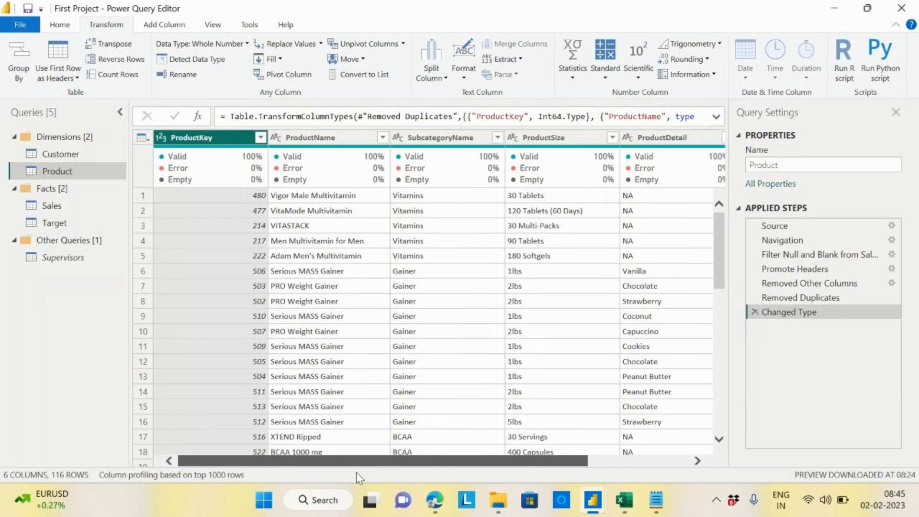
left_click(45, 203)
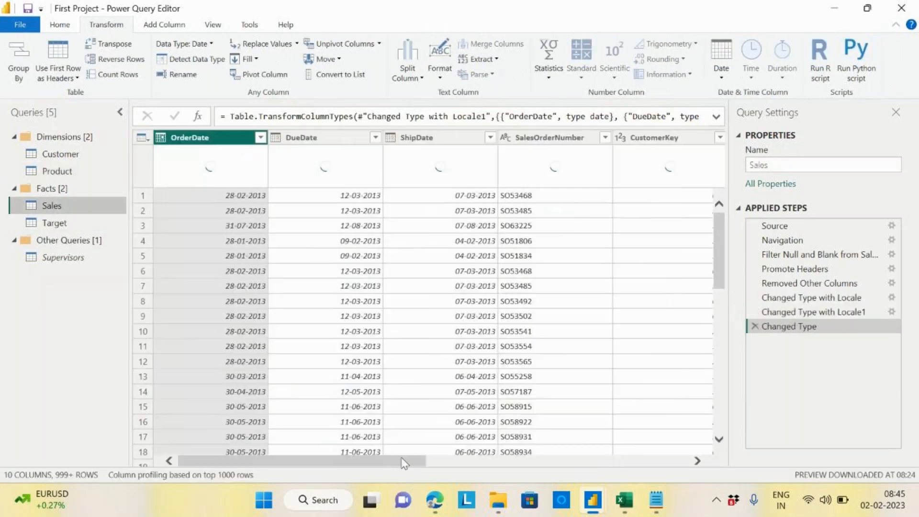
left_click_drag(332, 464, 368, 473)
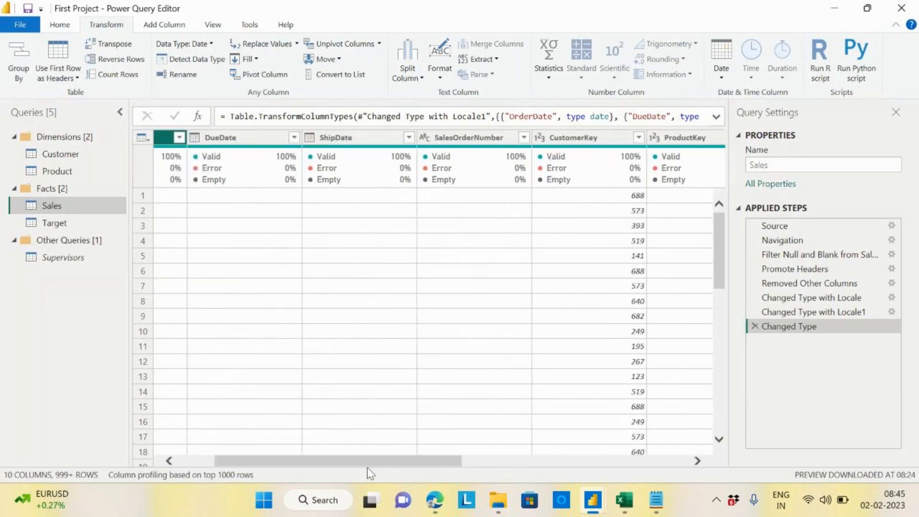
left_click(52, 222)
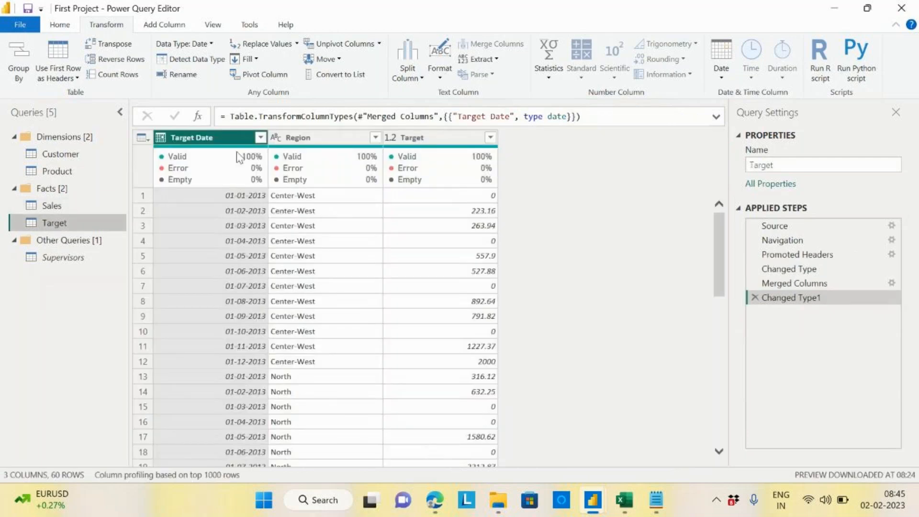
mouse_move(312, 151)
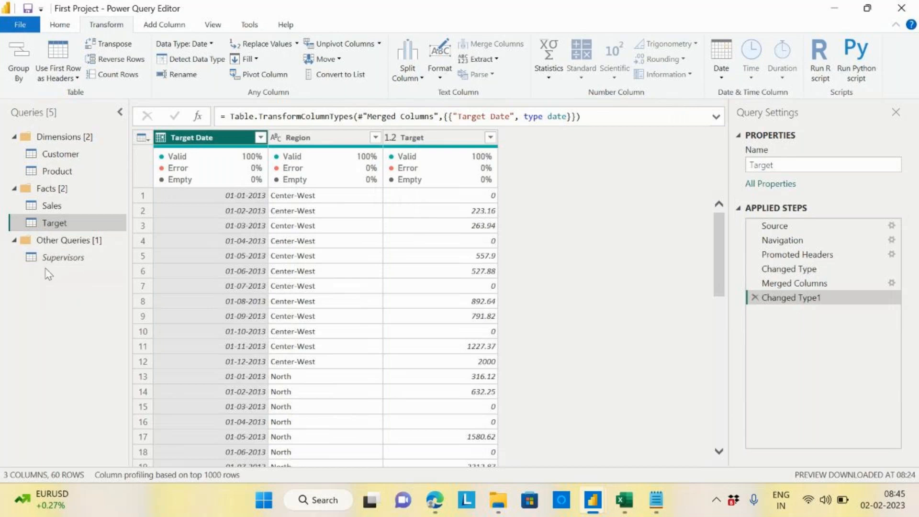
Apply the query changes to the First Project model, close the query editor, and go to the report view in Power BI Desktop
right_click(69, 261)
left_click(21, 319)
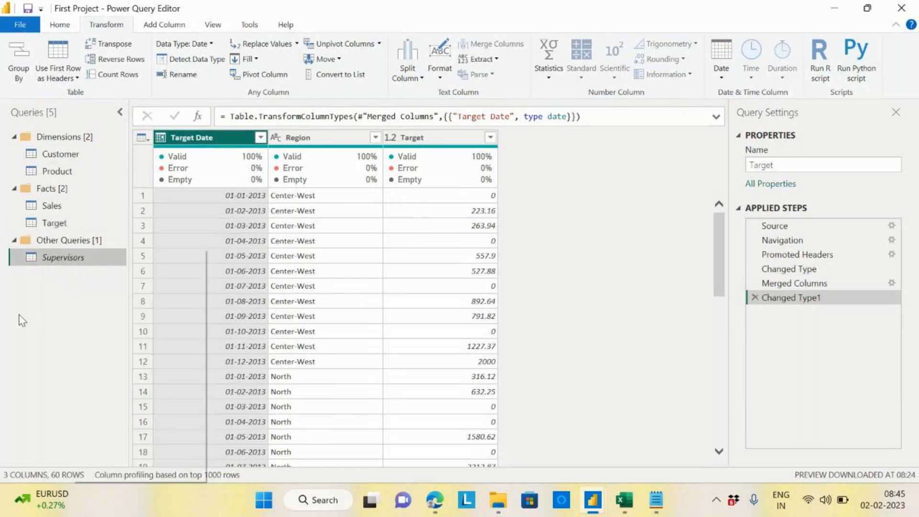
left_click(61, 25)
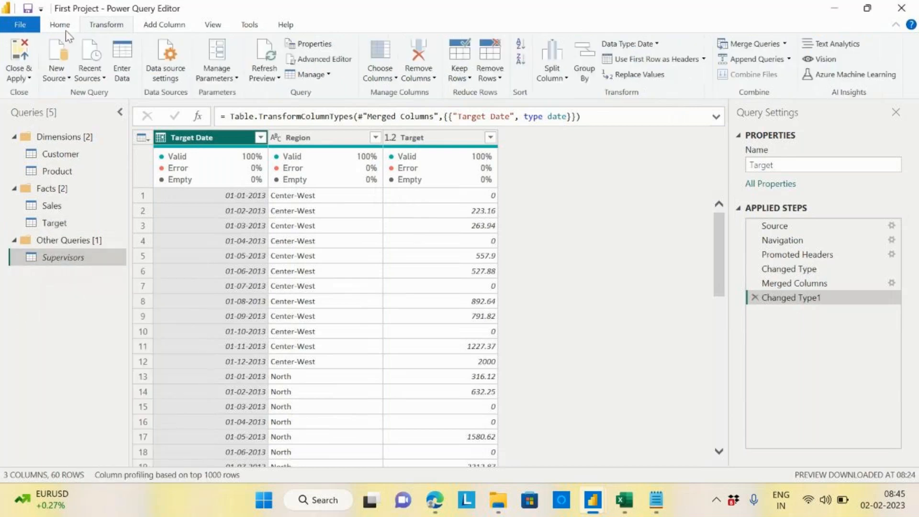
left_click(20, 76)
left_click(42, 123)
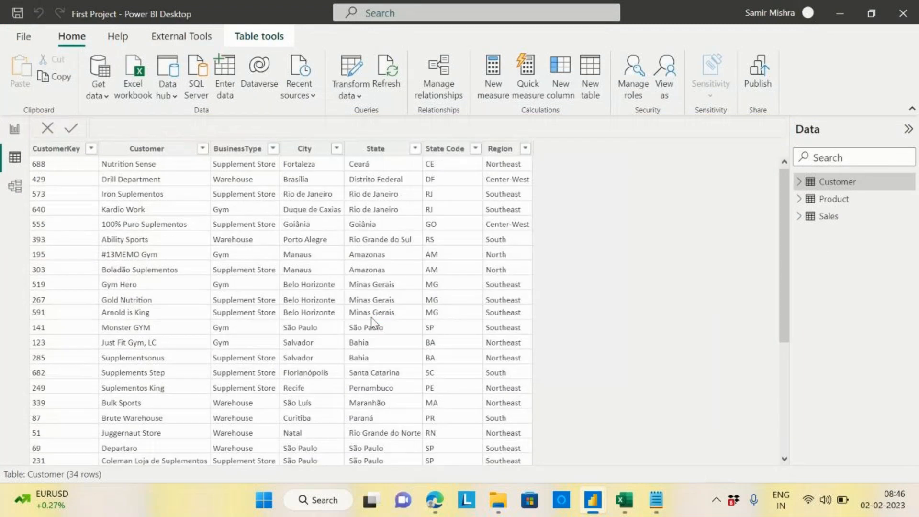
left_click(14, 129)
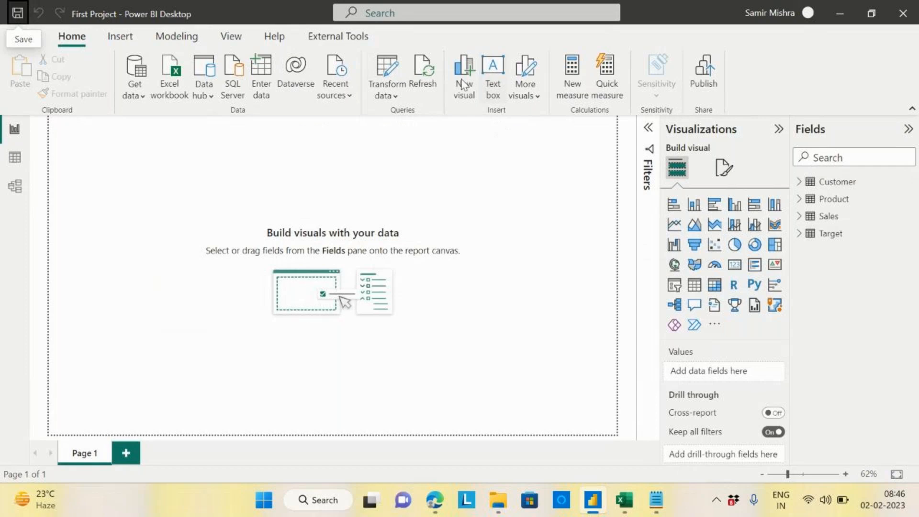
Reopen the query editor, then add the line "calendar table or Date table" below "dimensional modelling" in the Notepad notes
left_click(388, 71)
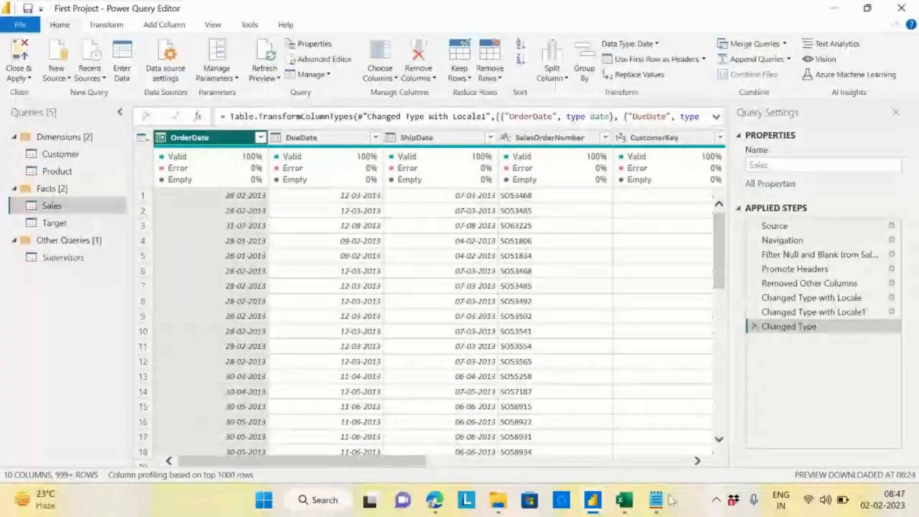
left_click(617, 433)
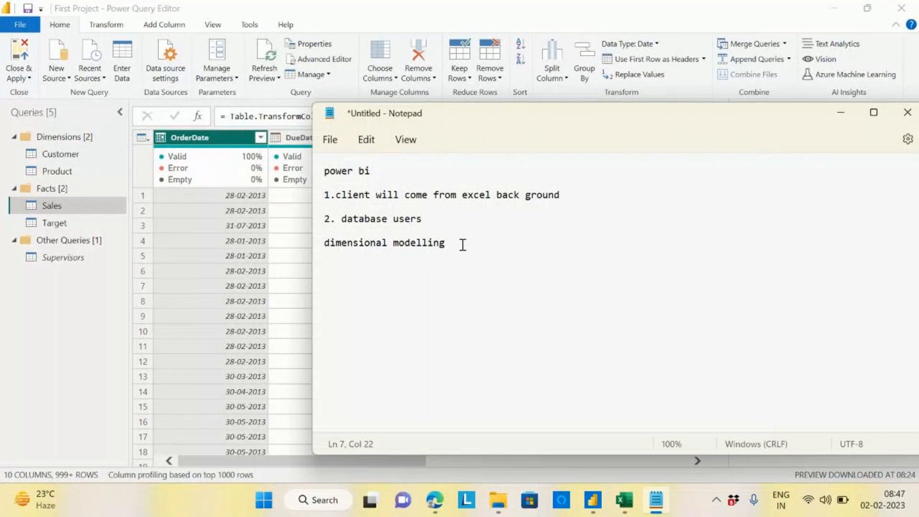
key("Return")
key("Return")
key("Return")
type("calendar table or Date table")
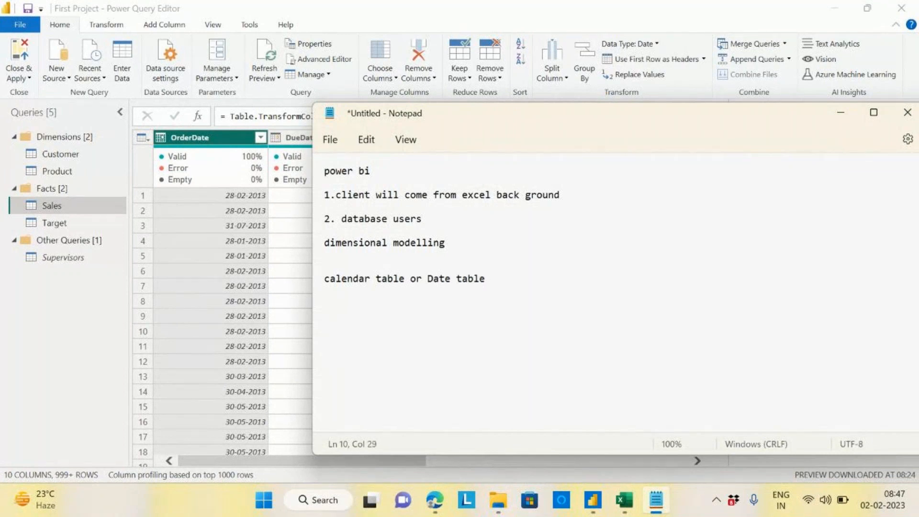
left_click(842, 113)
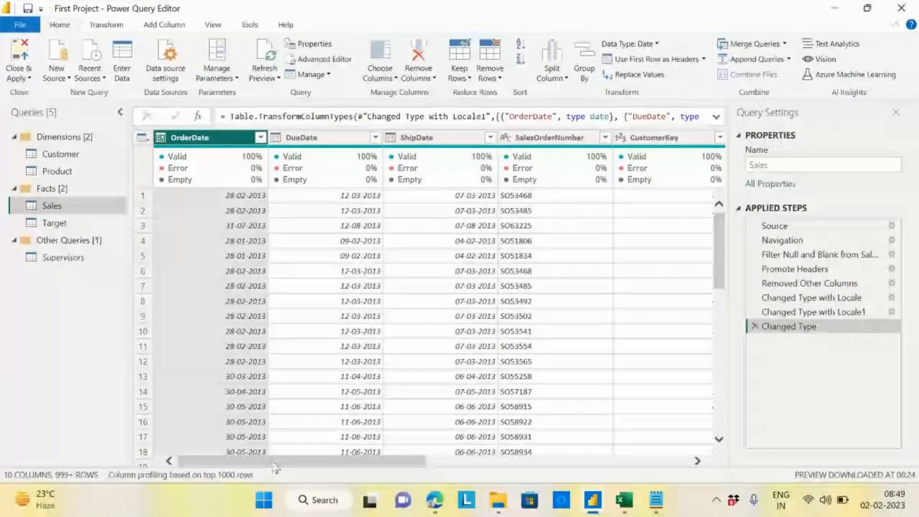
List "1. Power Query" and "2. DAX" under the calendar table line in the Notepad notes, and return to the query editor
left_click(657, 500)
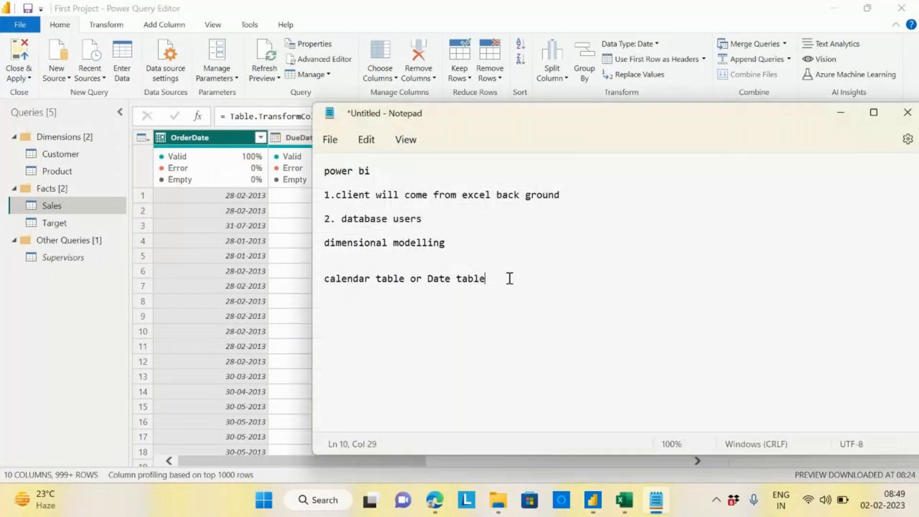
key("Return")
key("Return")
type("1. Power Query")
key("Return")
key("Return")
type("2. DAX")
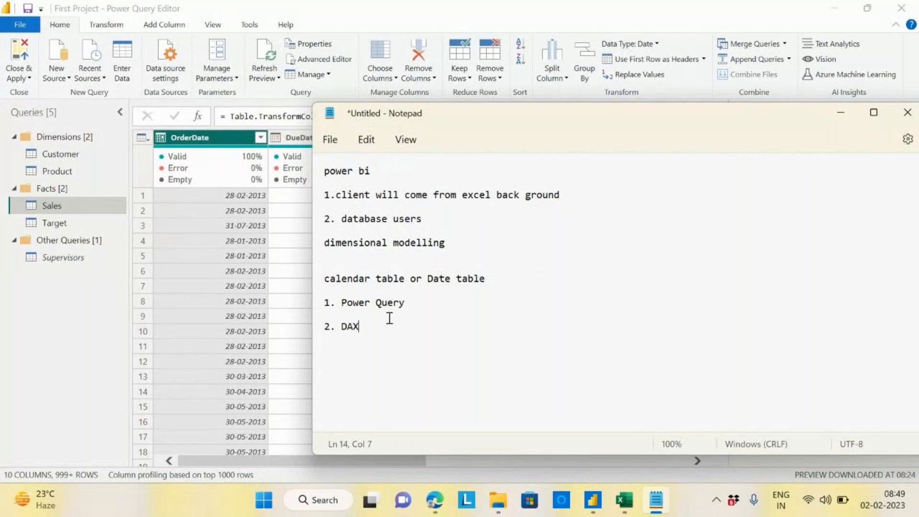
left_click_drag(371, 332, 314, 307)
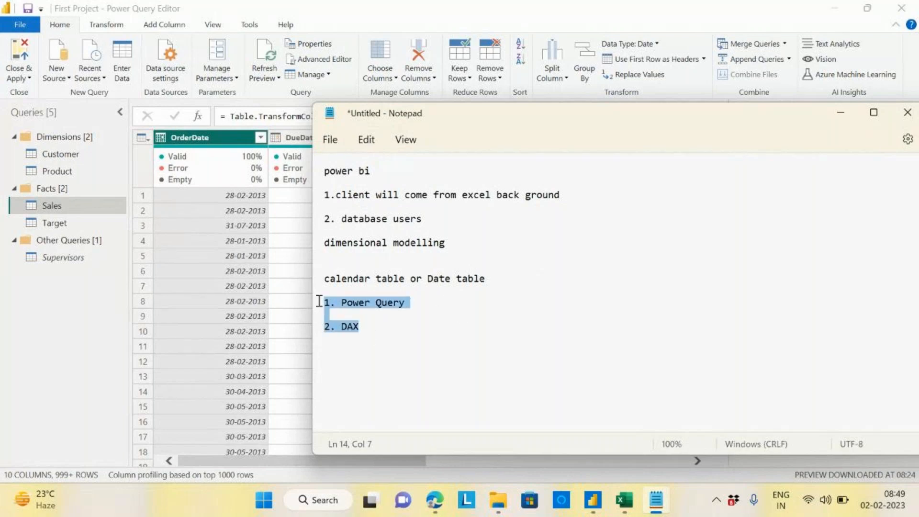
left_click(317, 312)
left_click_drag(341, 302, 421, 306)
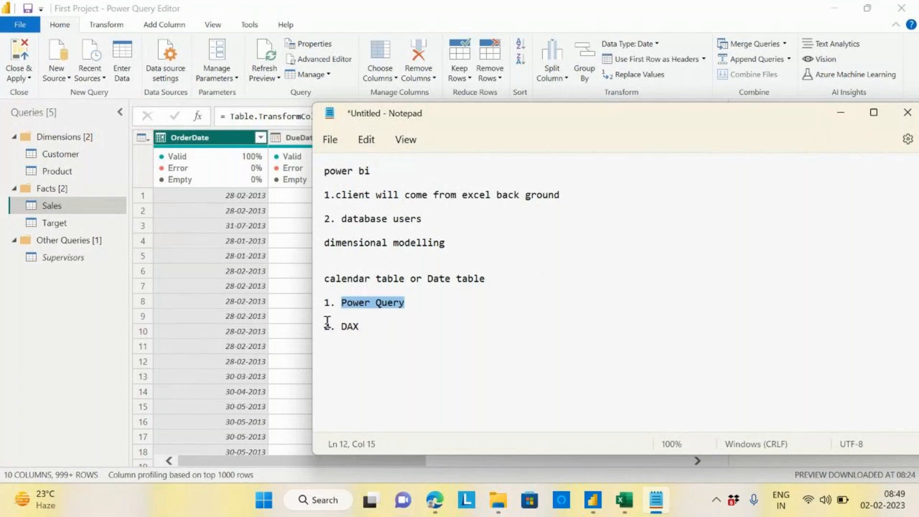
left_click(843, 113)
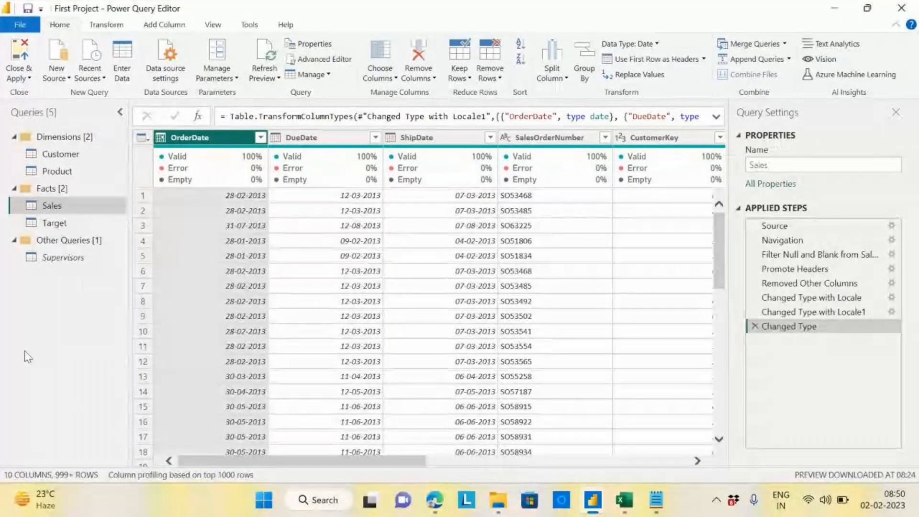
Create a new blank query and begin its formula with an equals sign
right_click(50, 298)
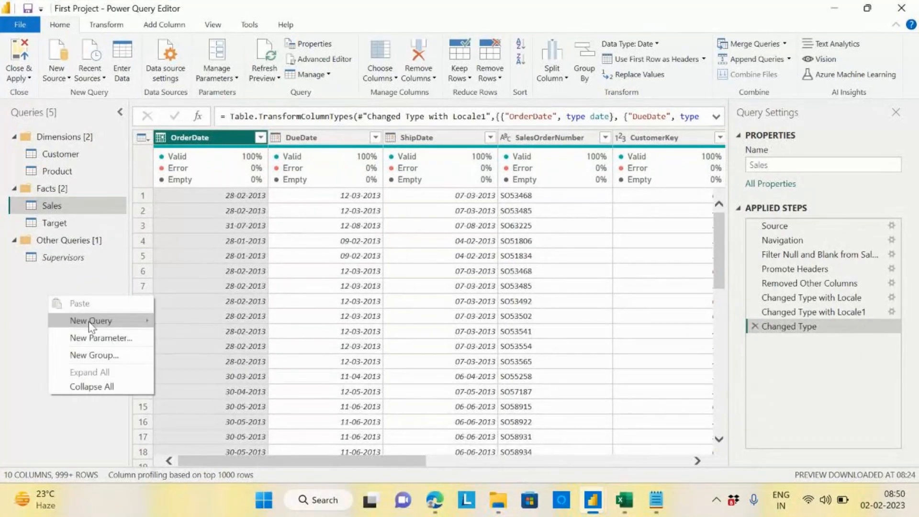
mouse_move(90, 323)
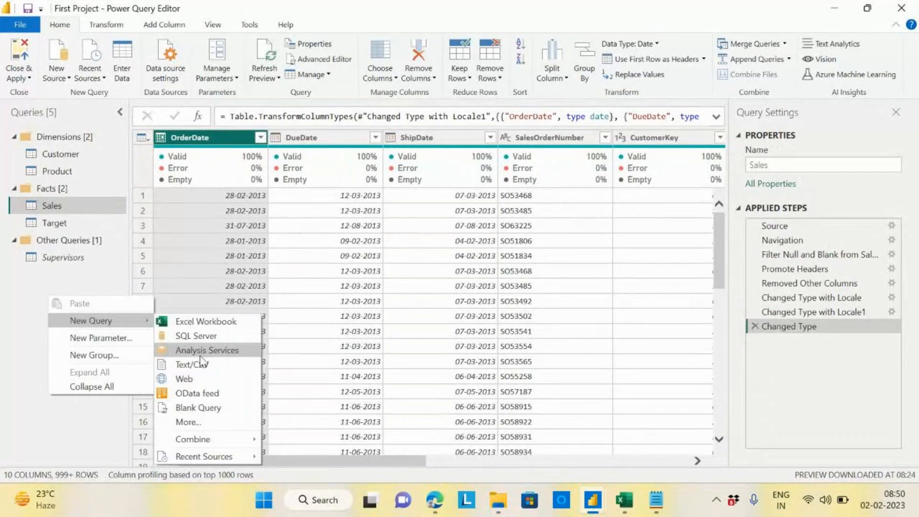
left_click(211, 416)
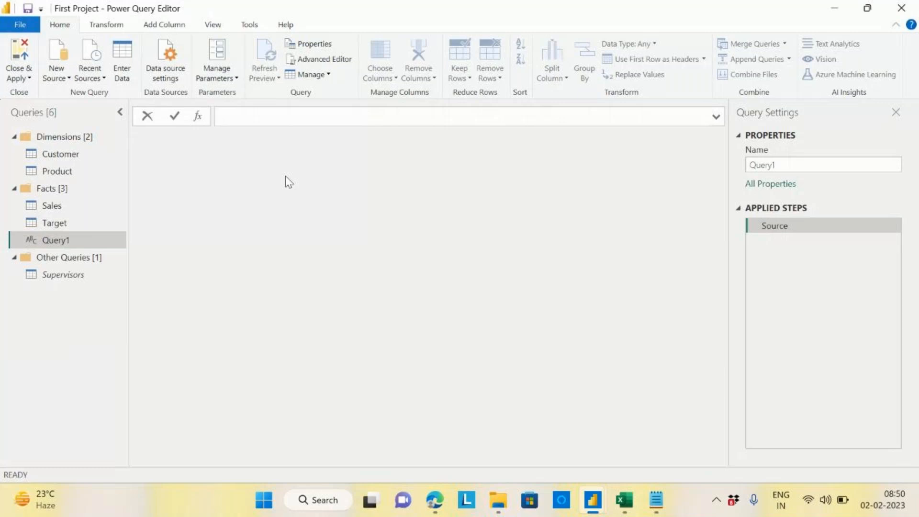
type("=")
key("Return")
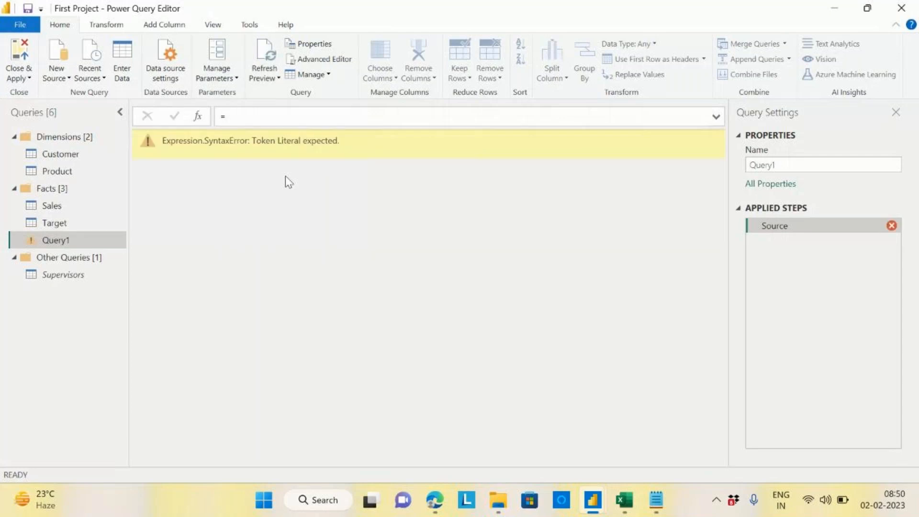
Write the List.Dates function name after the equals sign in the blank query's formula
left_click(263, 117)
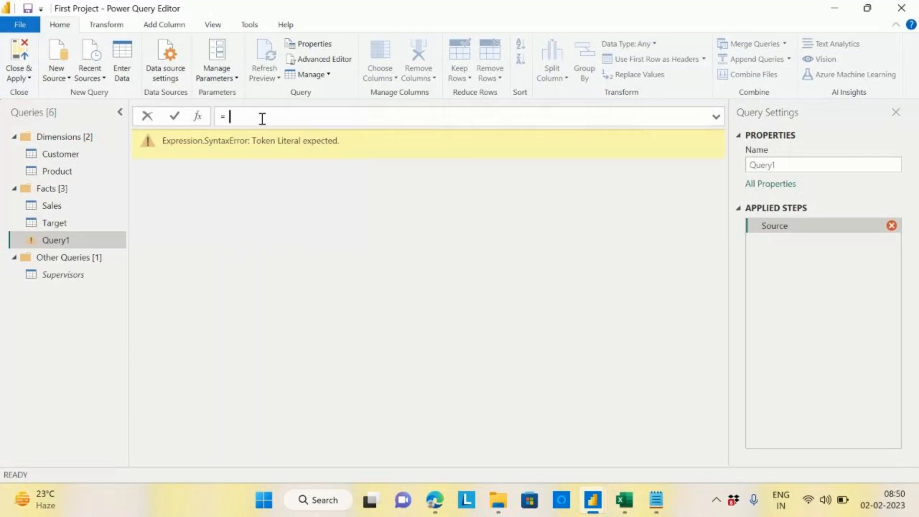
key("BackSpace")
type("List")
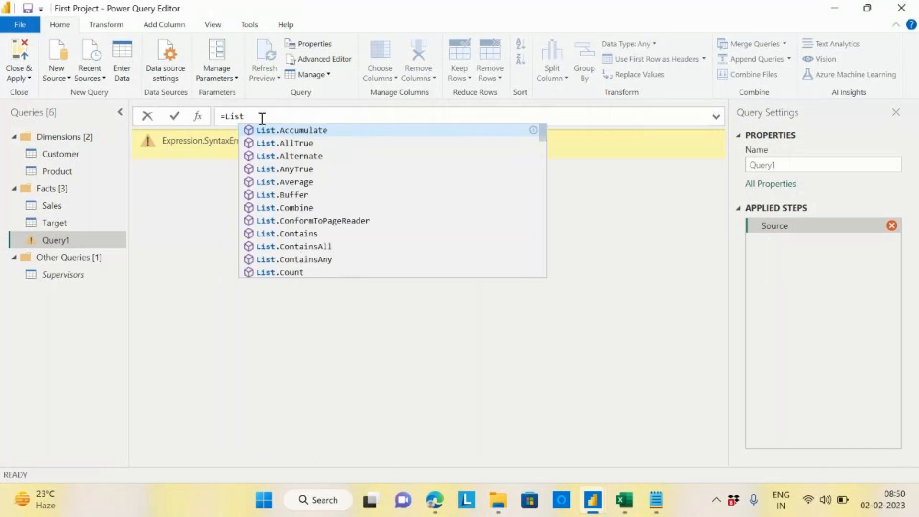
type(".Dates")
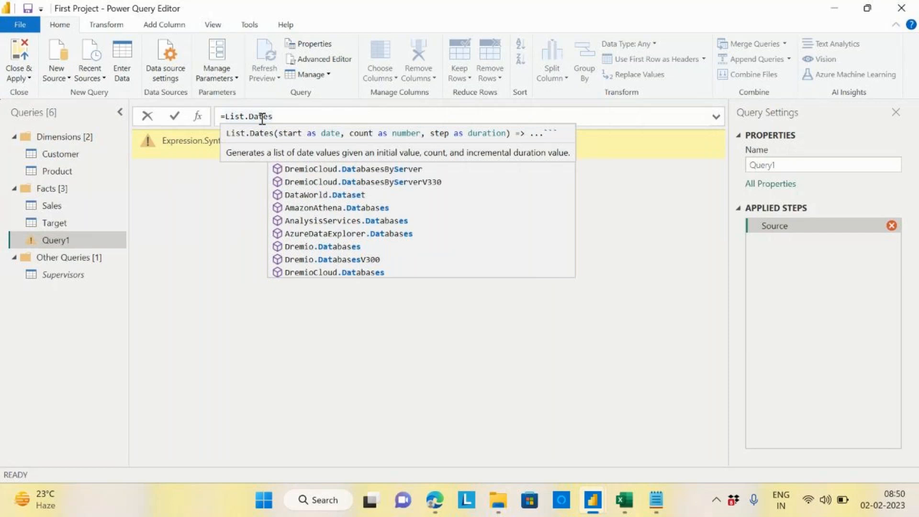
key("Left")
key("Left")
key("Left")
key("Left")
key("Left")
key("Left")
type("List")
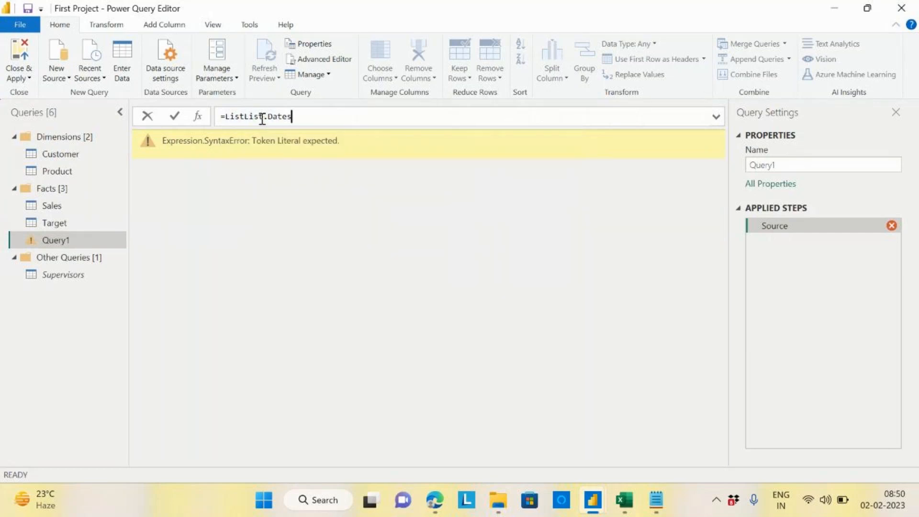
Remove the duplicated "List" from the formula so it reads =List.Dates, and commit it
left_click(245, 116)
key("BackSpace")
key("BackSpace")
key("BackSpace")
key("BackSpace")
key("BackSpace")
type("L")
left_click(280, 116)
key("Return")
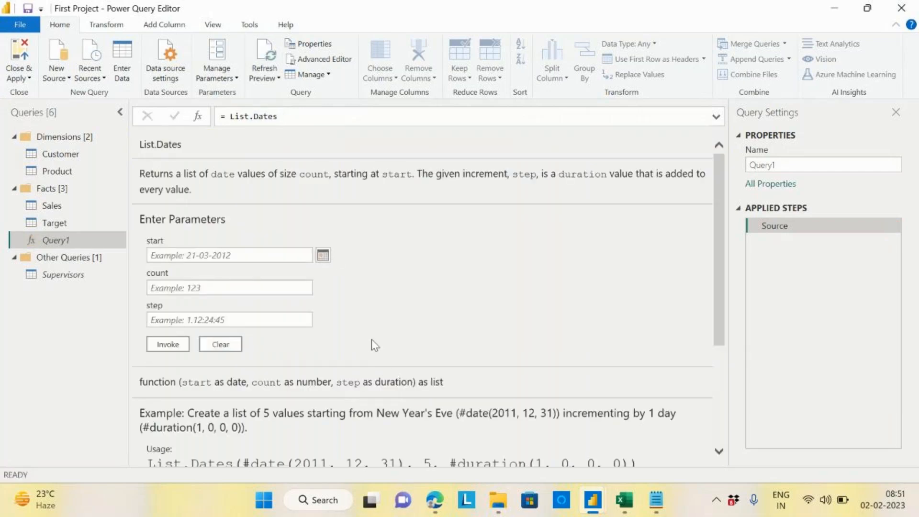
Set the List.Dates parameters to start 01-01-2013, count 365 and step 1
left_click(198, 256)
left_click(222, 254)
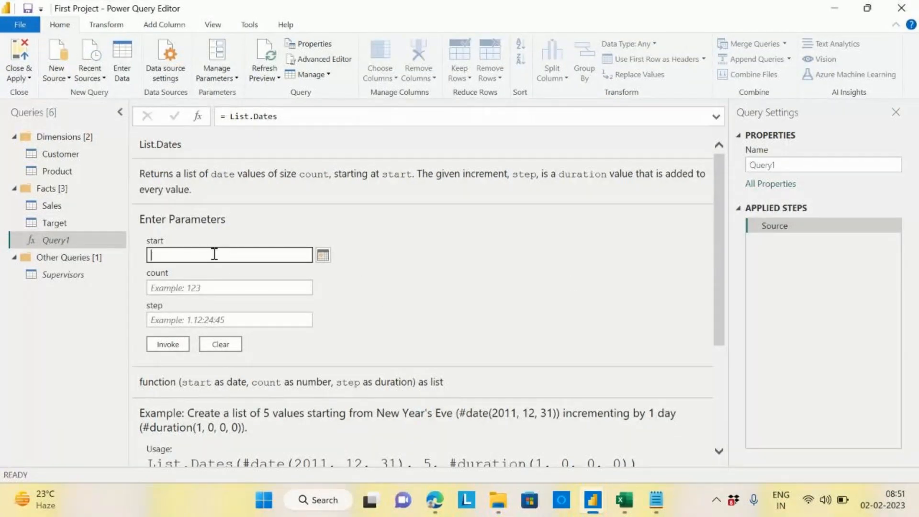
type("01-")
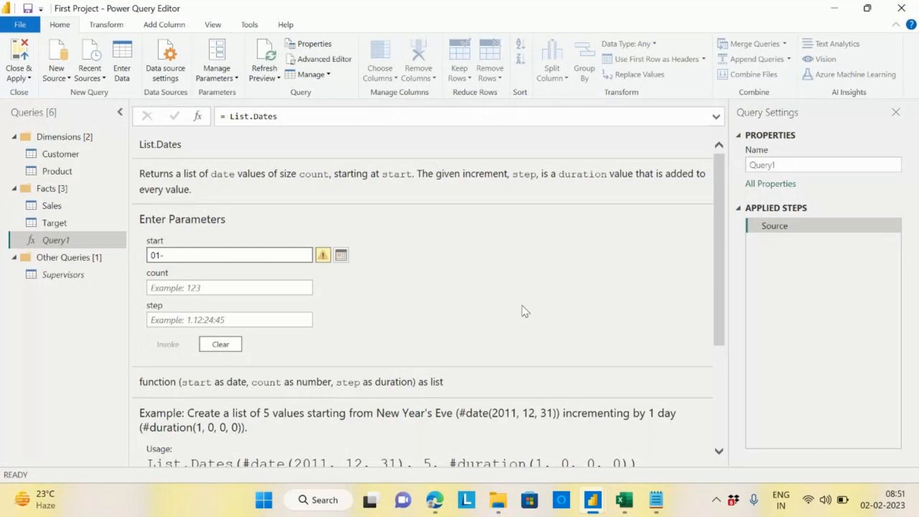
type("01-2013")
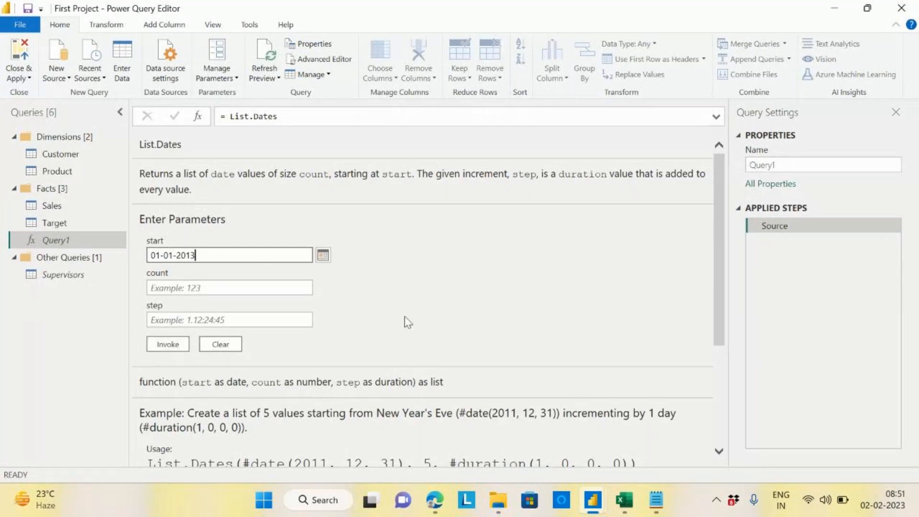
left_click(233, 288)
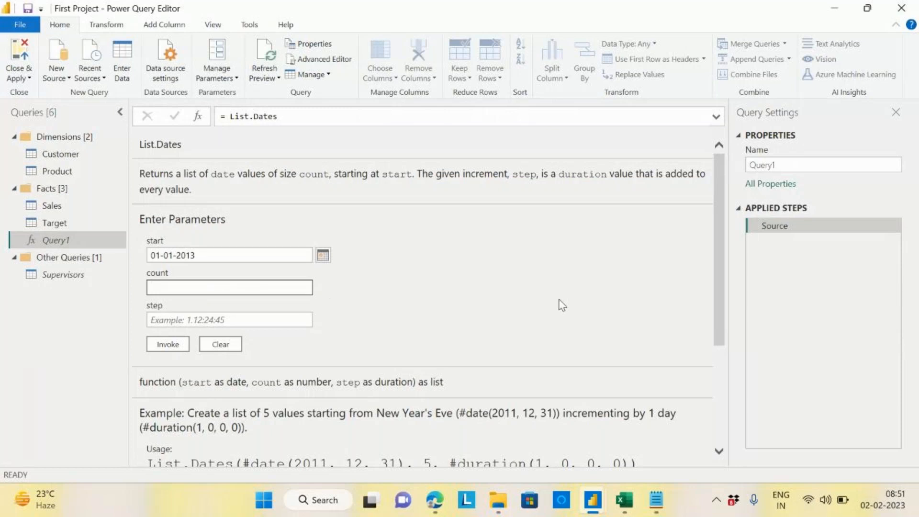
type("365")
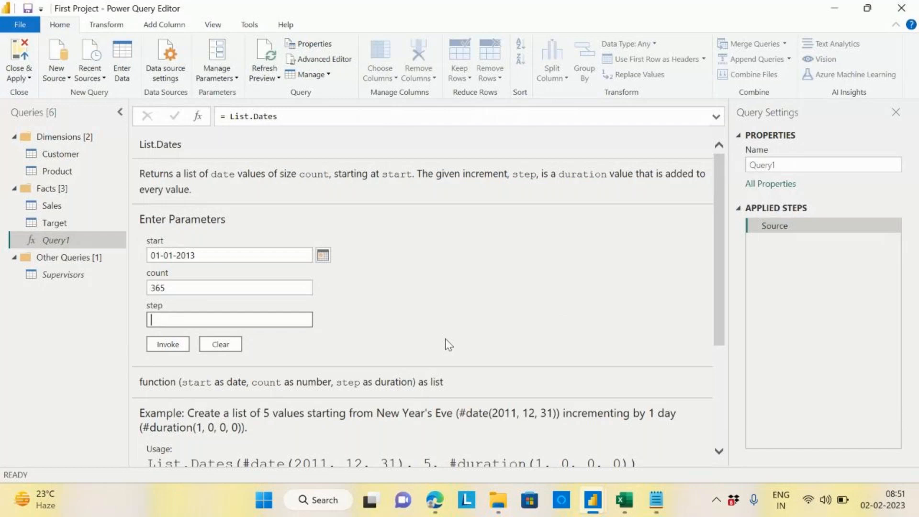
type("1")
mouse_move(435, 500)
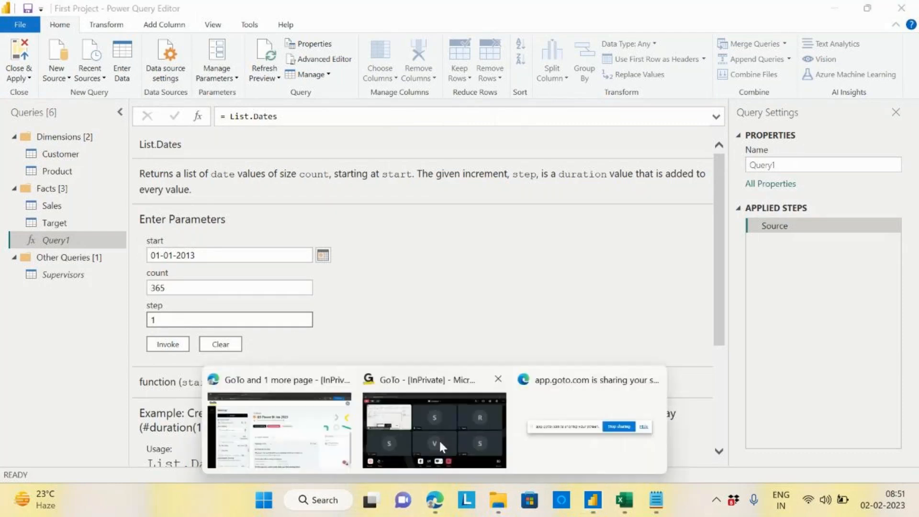
left_click(439, 438)
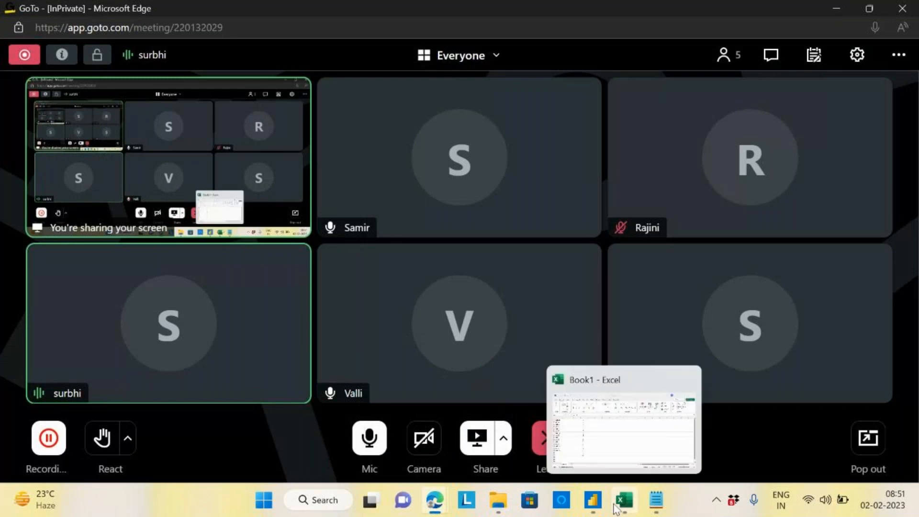
mouse_move(592, 506)
left_click(675, 450)
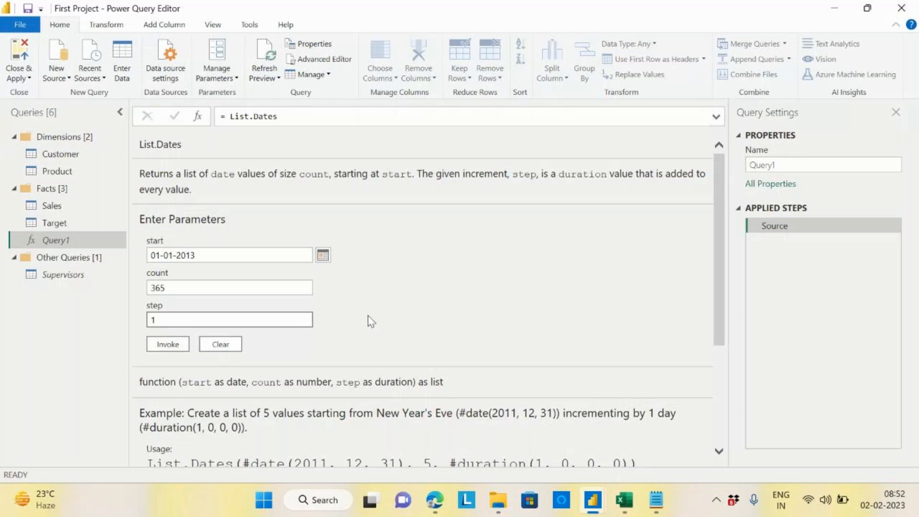
Invoke the List.Dates function with the entered parameters, and check the generated date list through to its last row
left_click_drag(218, 259, 150, 265)
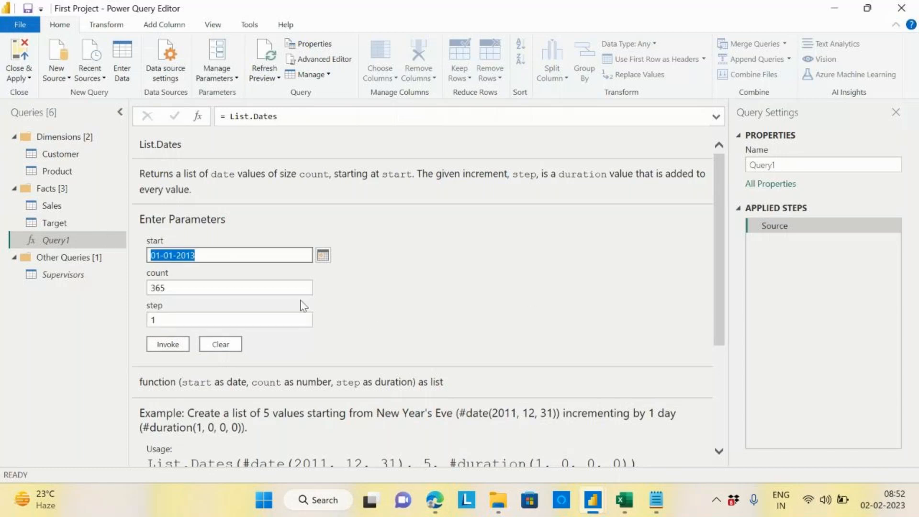
left_click_drag(173, 291, 127, 286)
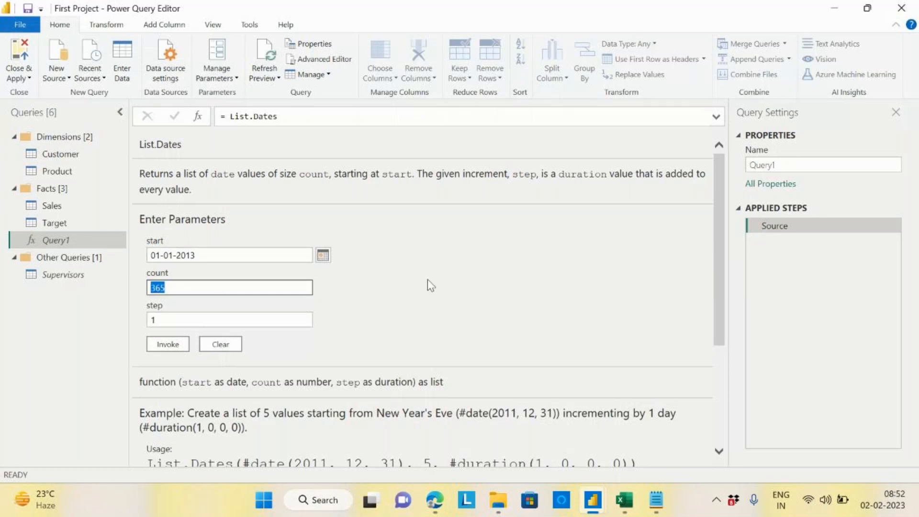
left_click(186, 320)
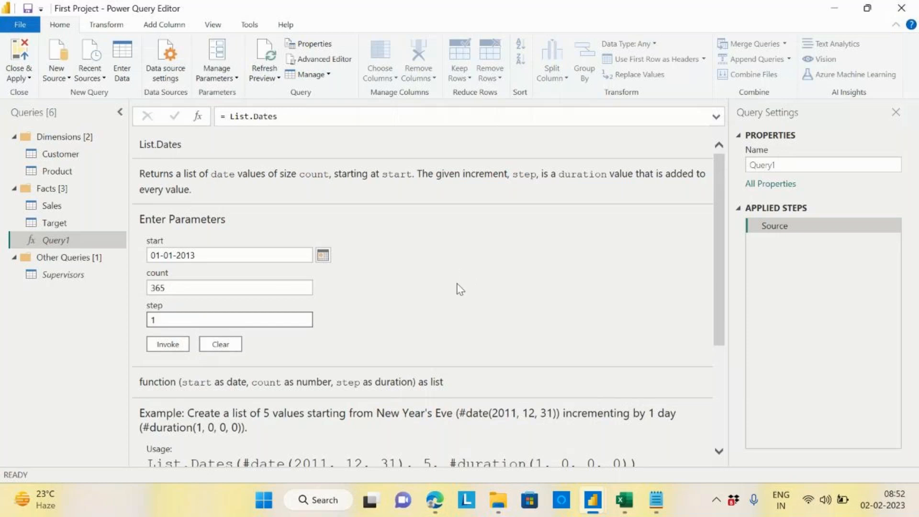
left_click(167, 346)
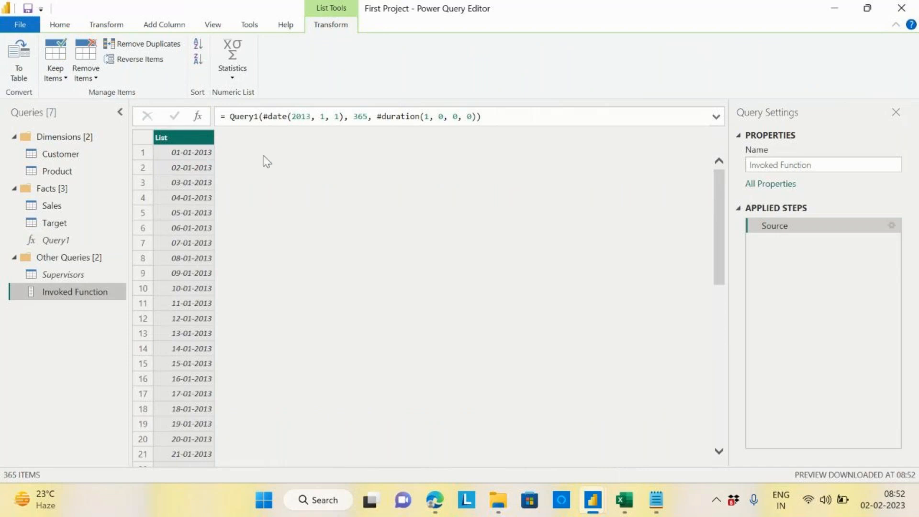
left_click_drag(723, 202, 720, 460)
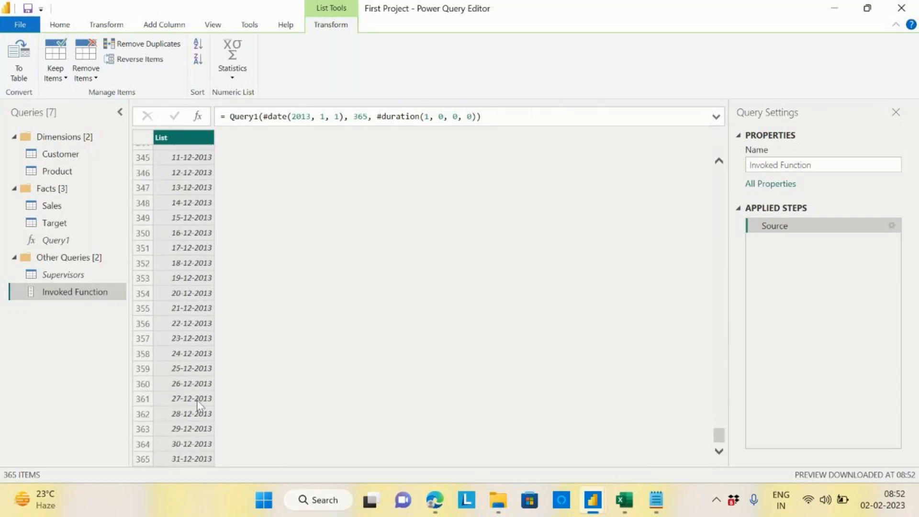
Convert the generated date list to a table with no delimiter, showing extra columns as errors
scroll(723, 410, "up", 6)
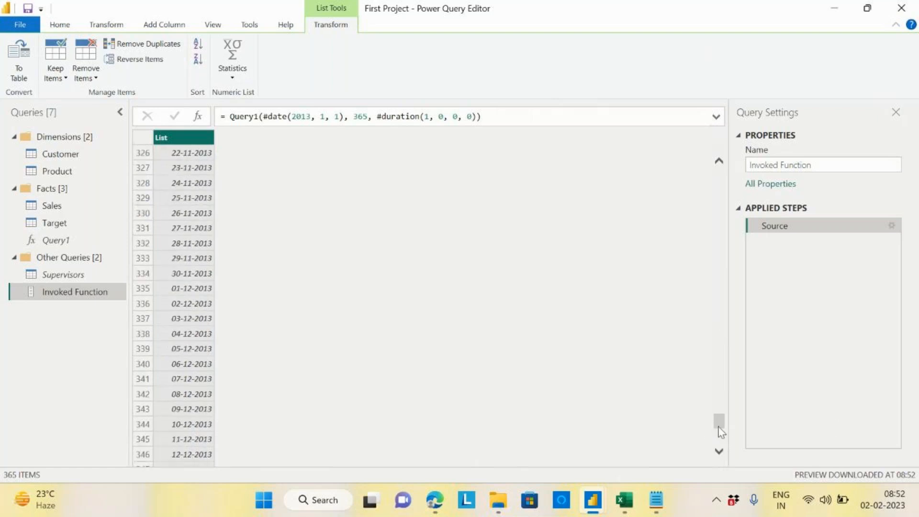
left_click_drag(718, 421, 721, 172)
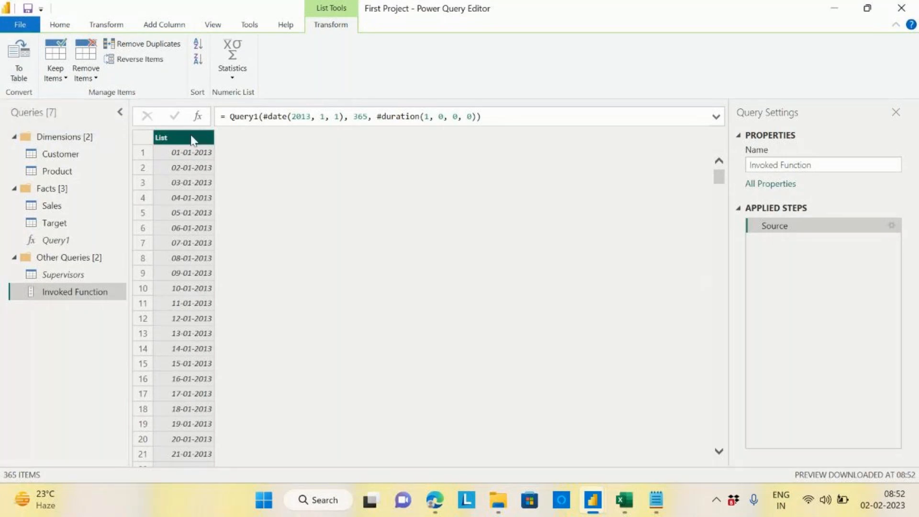
left_click(21, 60)
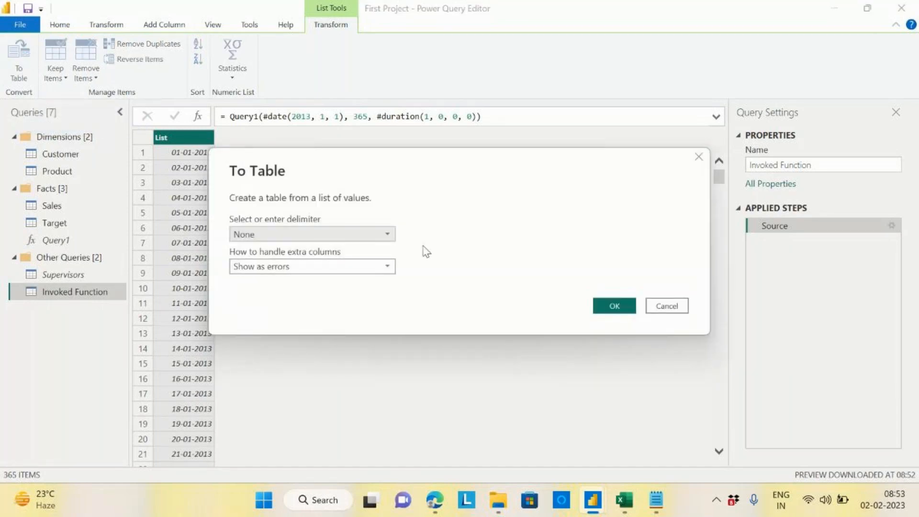
left_click(611, 306)
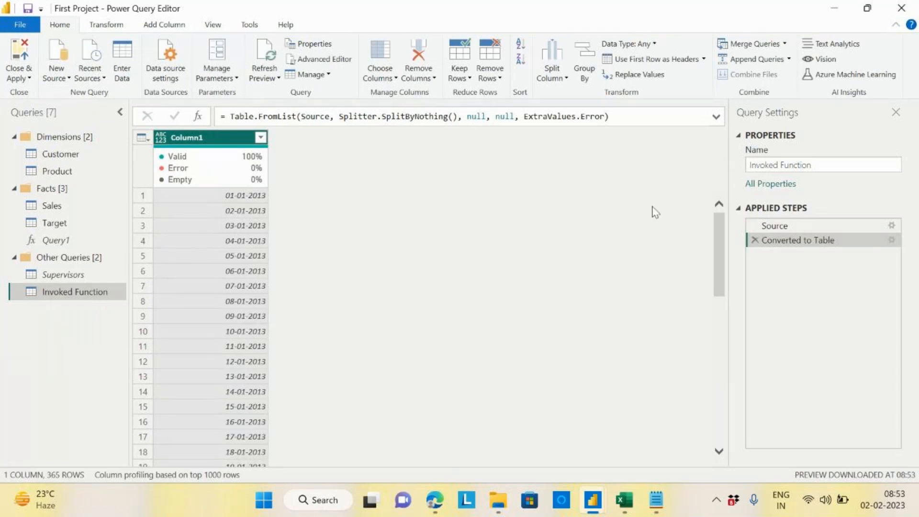
Rename the Invoked Function query as Dates
double_click(62, 292)
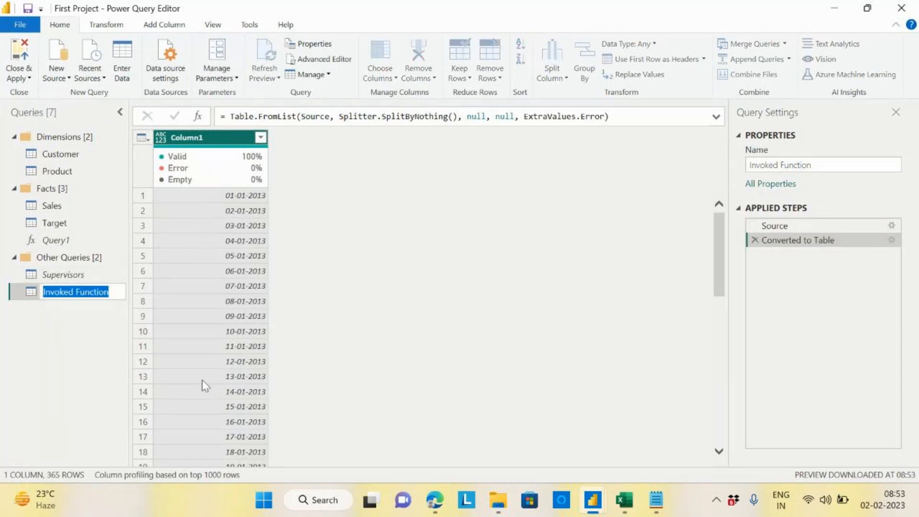
type("Date")
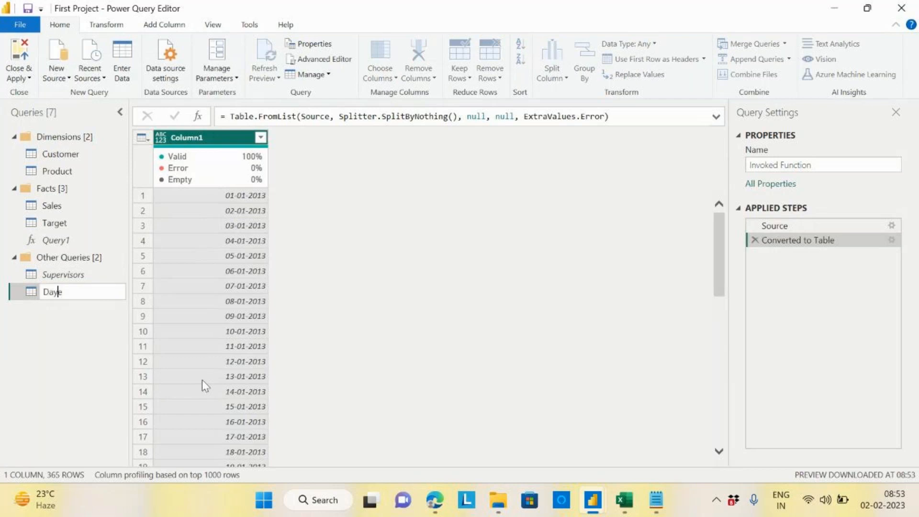
key("BackSpace")
key("BackSpace")
type("tes")
key("Return")
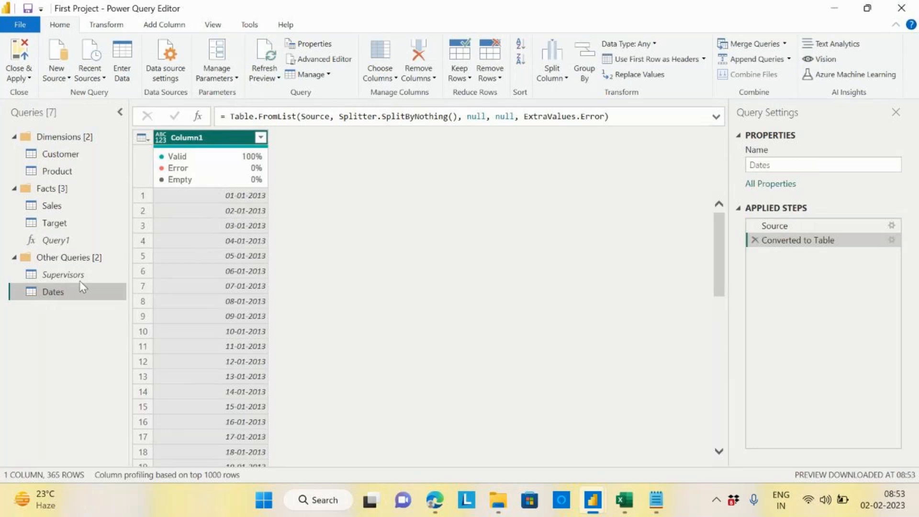
Rename Column1 of the Dates query as Date and set its data type to Date
double_click(196, 139)
type("Date")
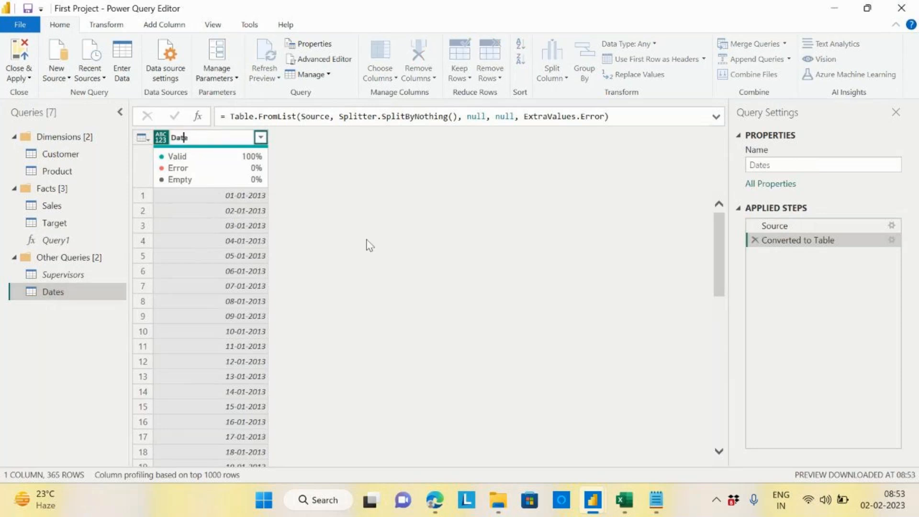
key("Return")
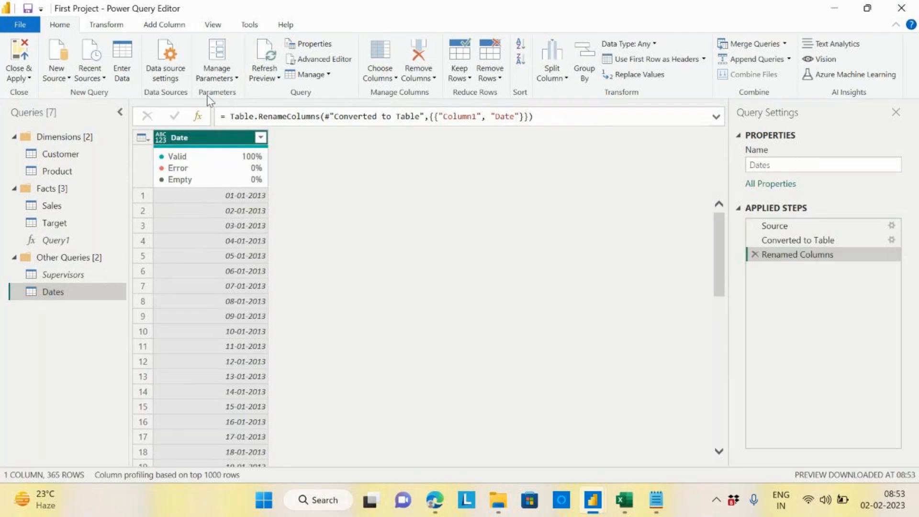
left_click(160, 142)
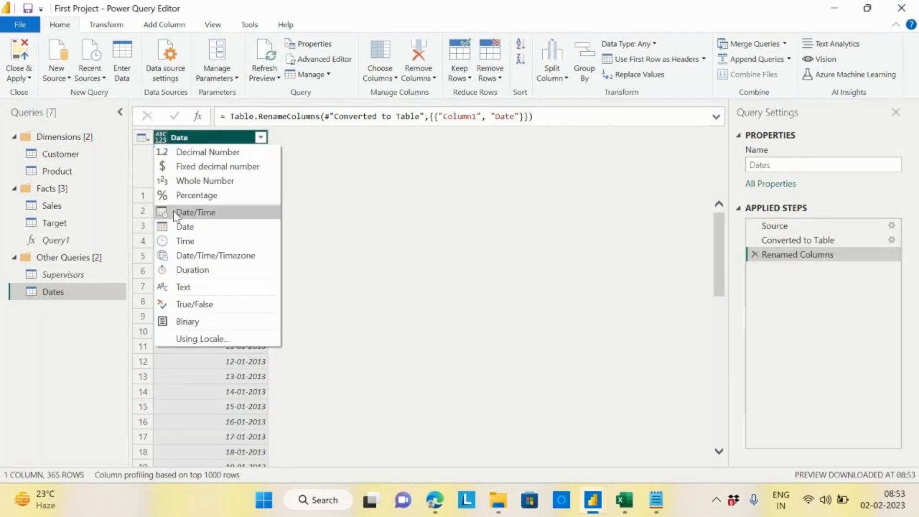
left_click(185, 228)
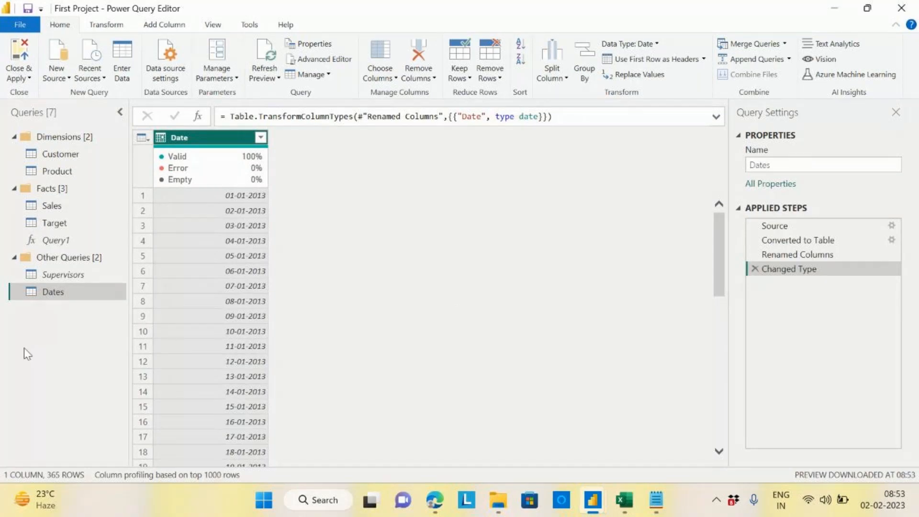
Move the Dates query from Other Queries into the Dimensions group
left_click(56, 240)
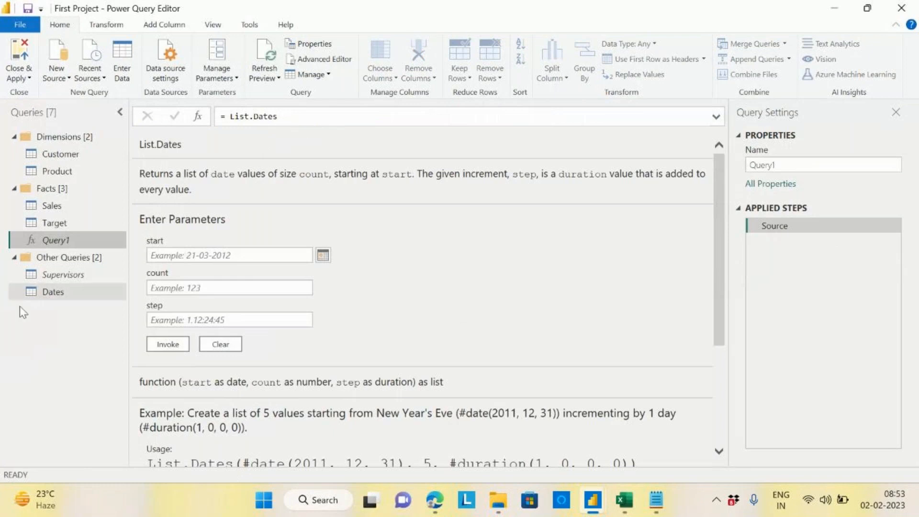
left_click(50, 301)
left_click_drag(51, 300, 61, 187)
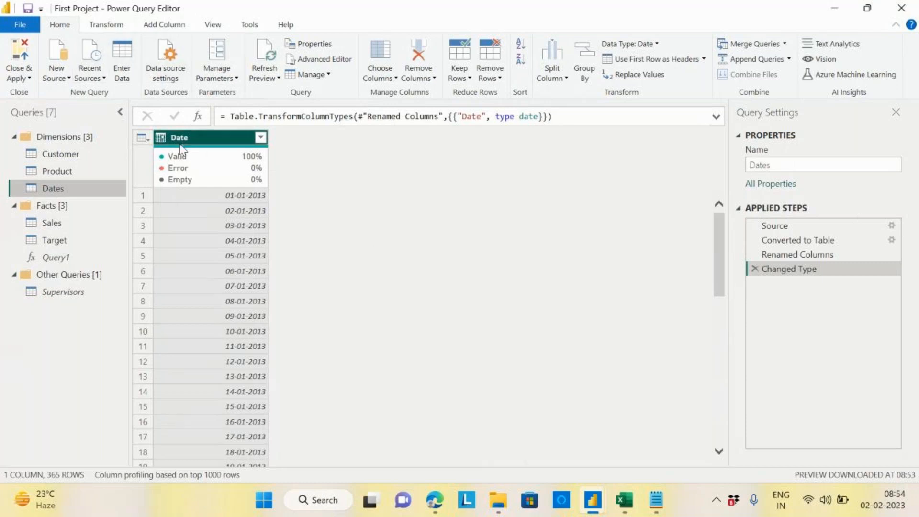
Add a Year column and a numeric Month column derived from the Date column of the Dates query
left_click(172, 25)
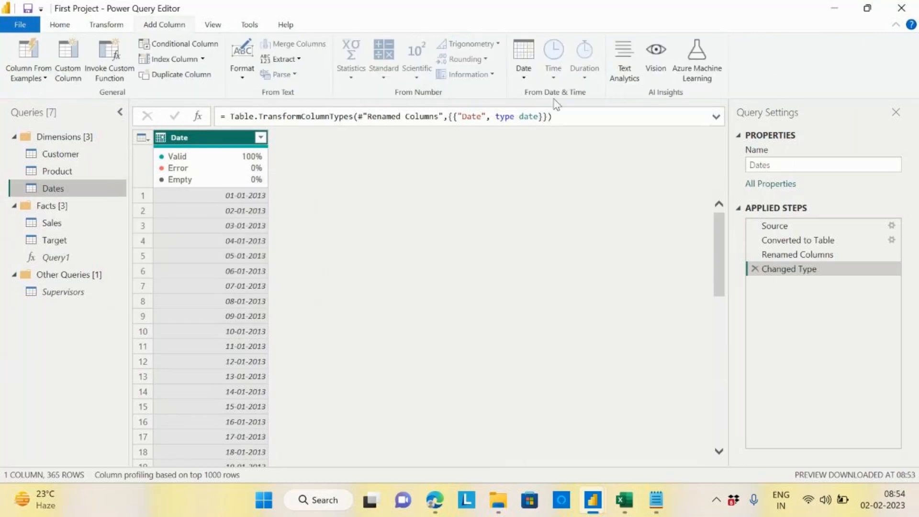
left_click(524, 79)
mouse_move(548, 142)
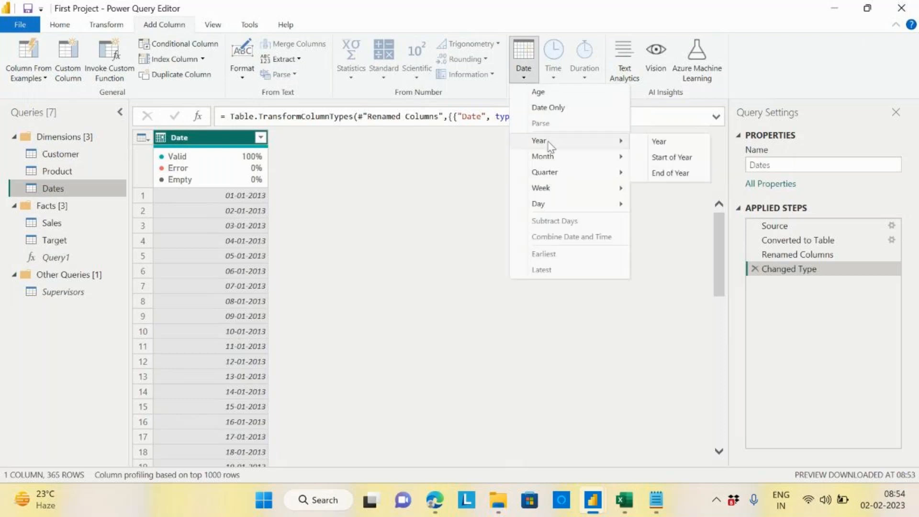
left_click(659, 142)
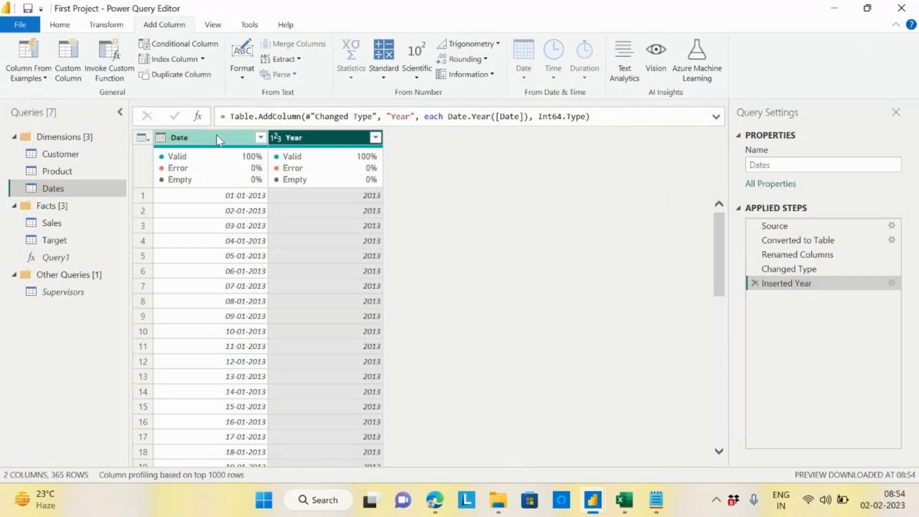
left_click(200, 139)
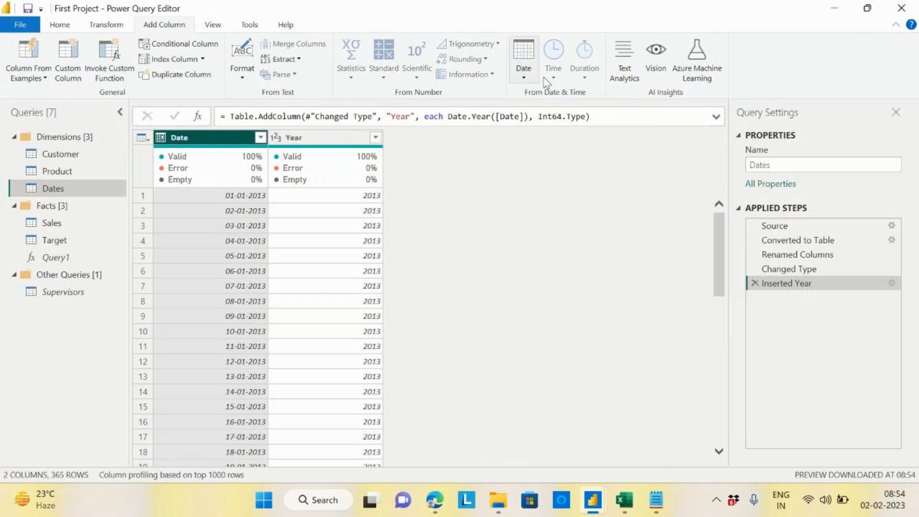
left_click(524, 75)
mouse_move(622, 158)
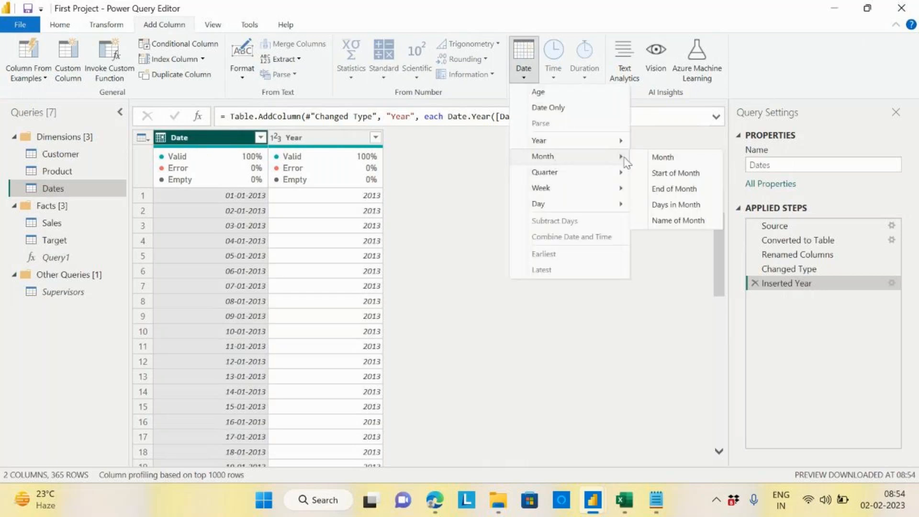
left_click(663, 157)
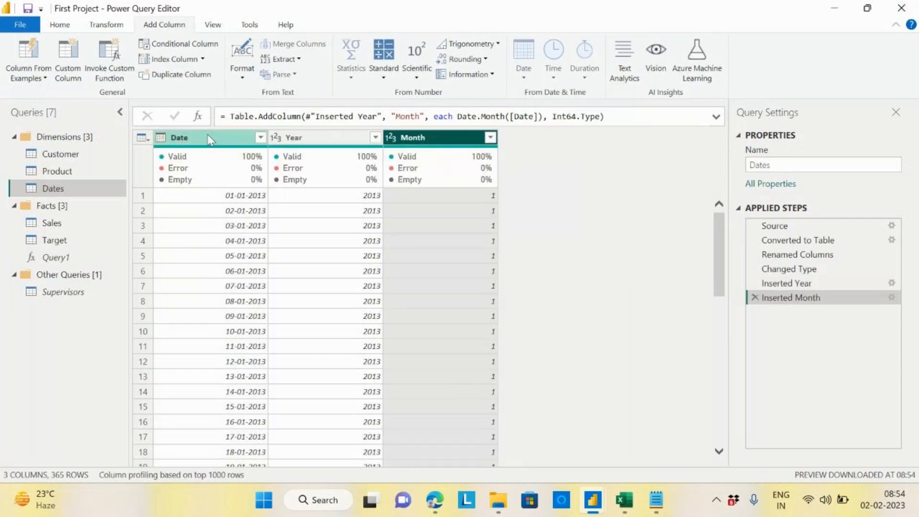
Add a Month Name column and a numeric Day column derived from the Date column
left_click(210, 139)
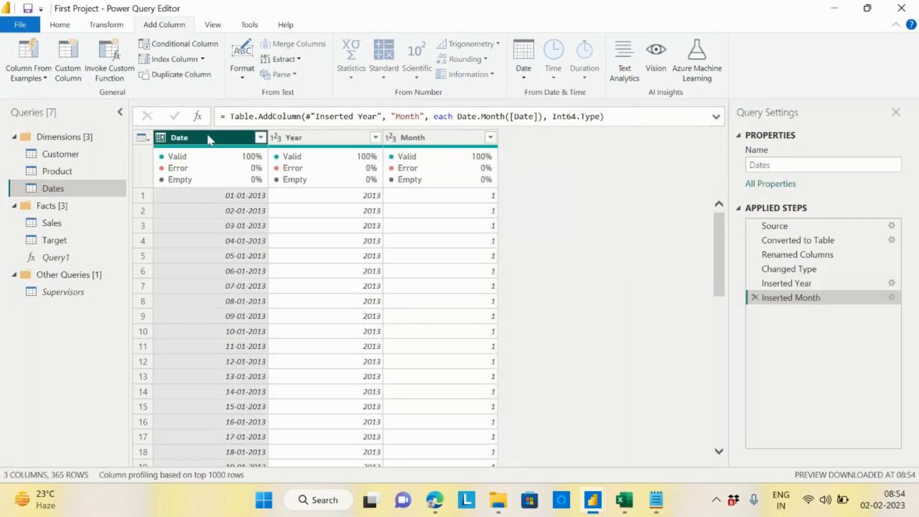
left_click(525, 75)
mouse_move(569, 158)
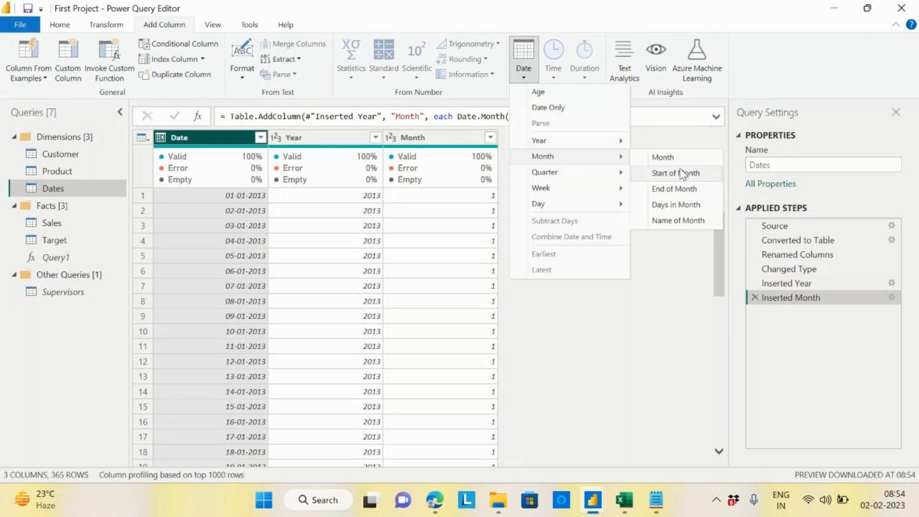
left_click(680, 221)
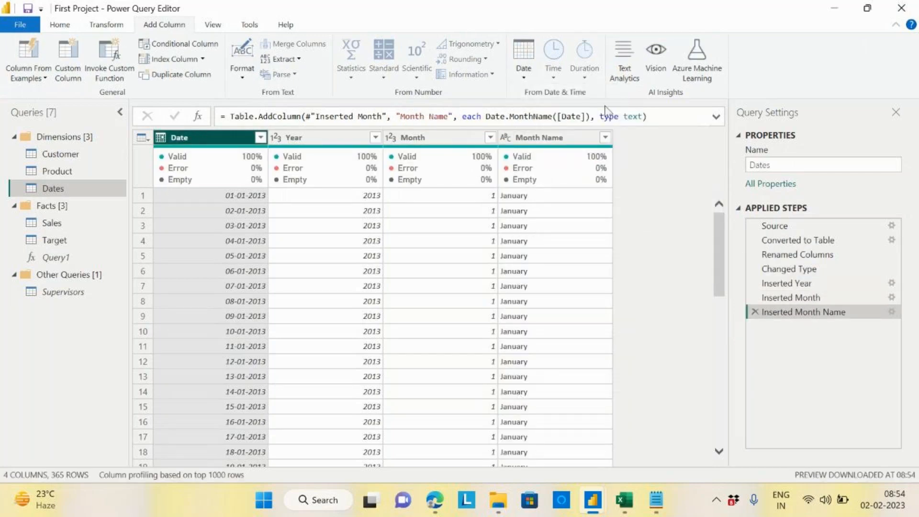
left_click(524, 72)
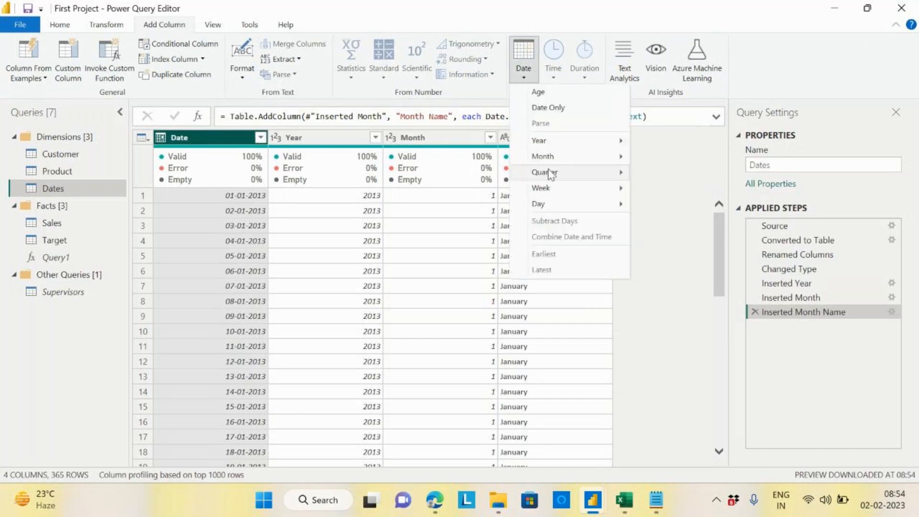
mouse_move(556, 203)
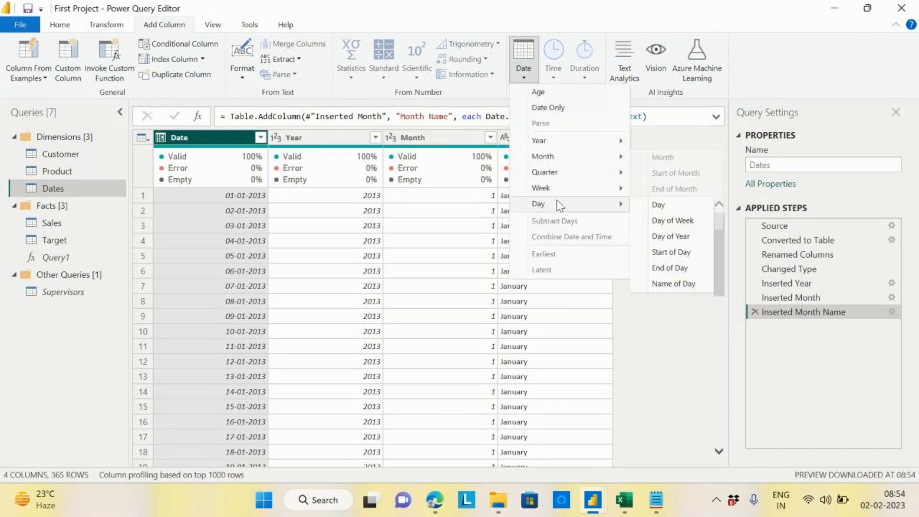
left_click(665, 205)
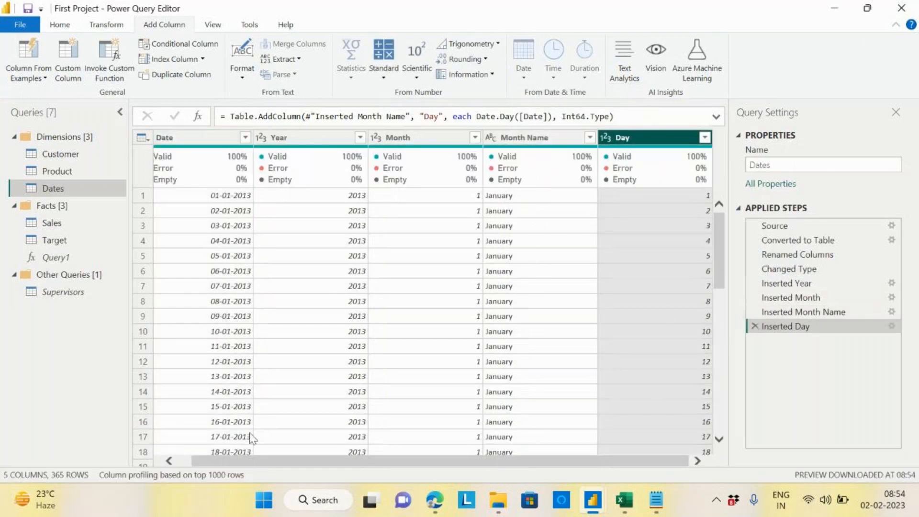
Add a Day Name column derived from the Date column, and check the added columns
left_click_drag(243, 458, 229, 459)
left_click(216, 139)
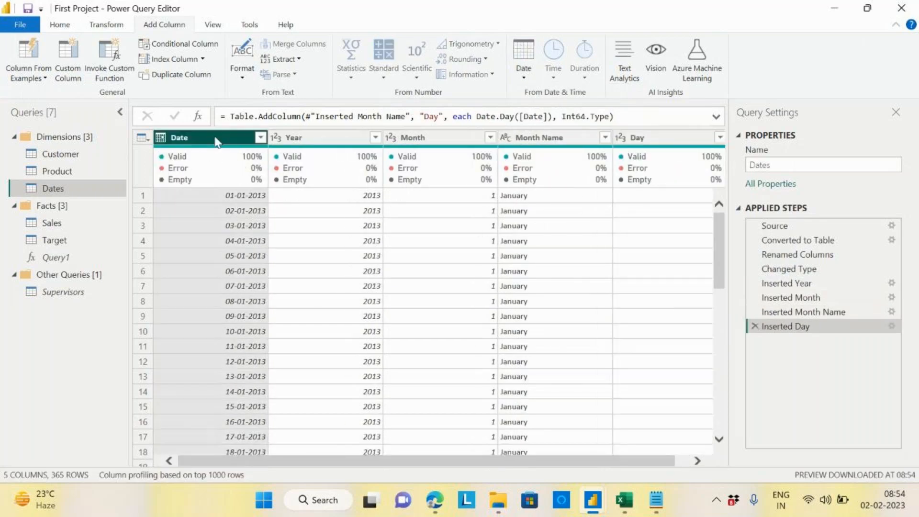
left_click(522, 77)
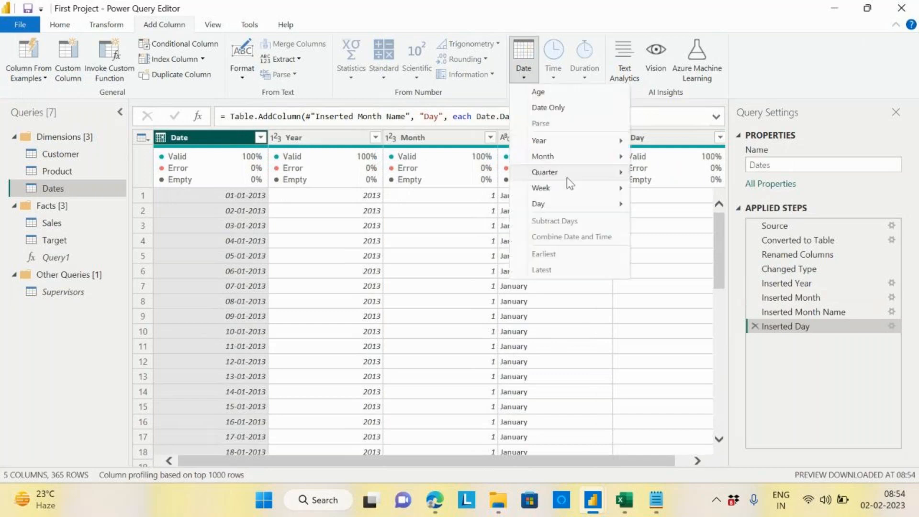
mouse_move(573, 204)
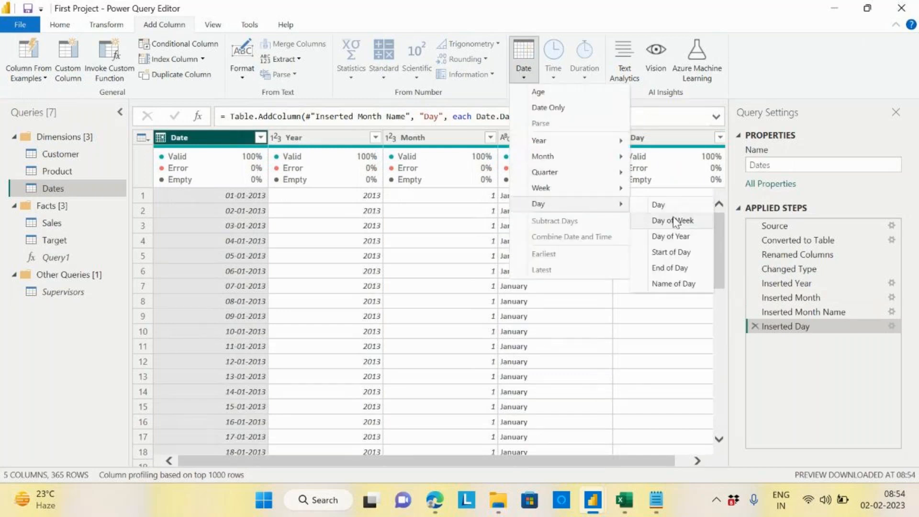
left_click(678, 284)
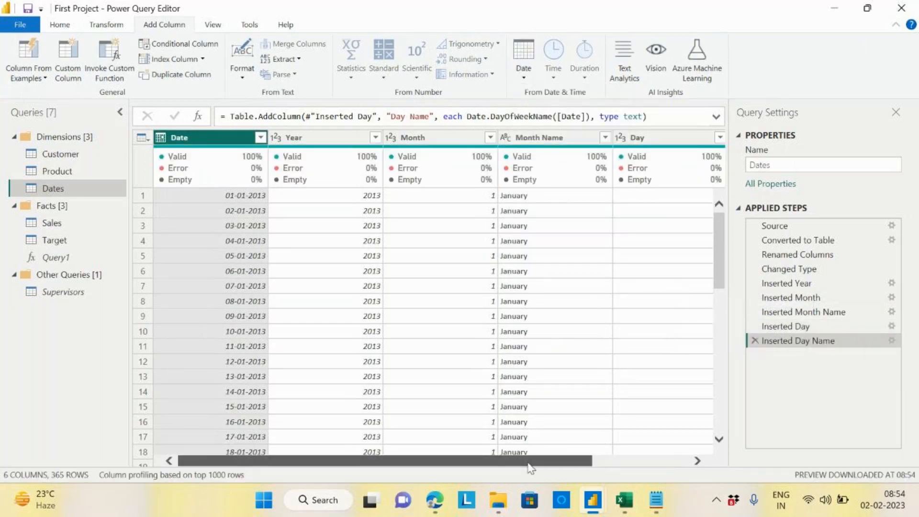
left_click_drag(529, 462, 558, 462)
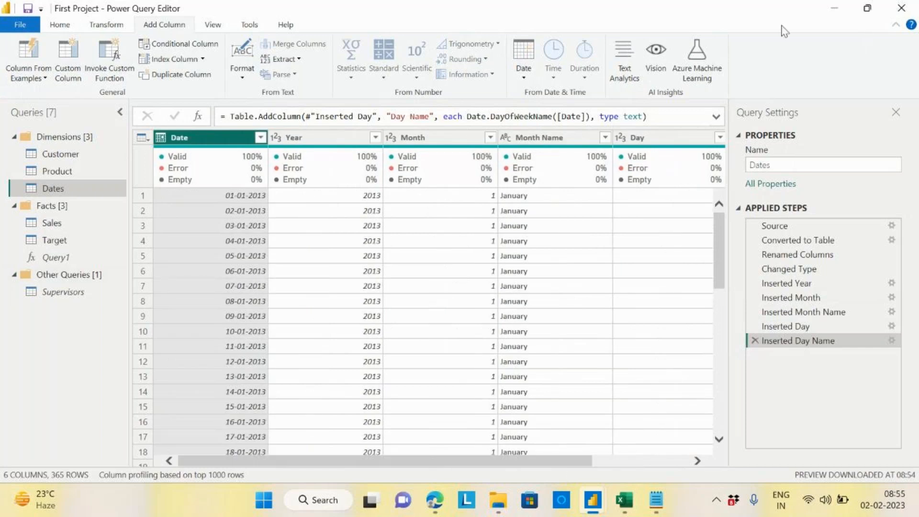
left_click_drag(334, 458, 165, 451)
Compare the date columns of the Sales query with the Date column of the Dates query
left_click(57, 230)
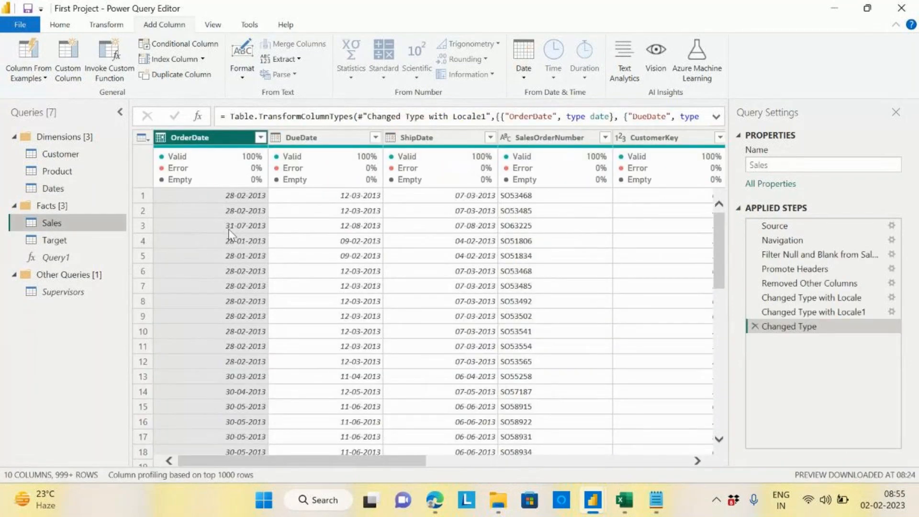
left_click(53, 189)
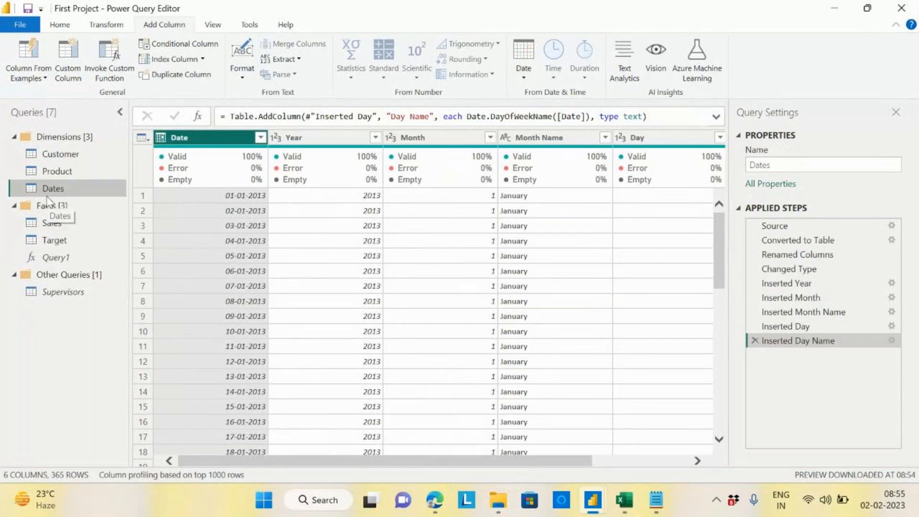
left_click(55, 223)
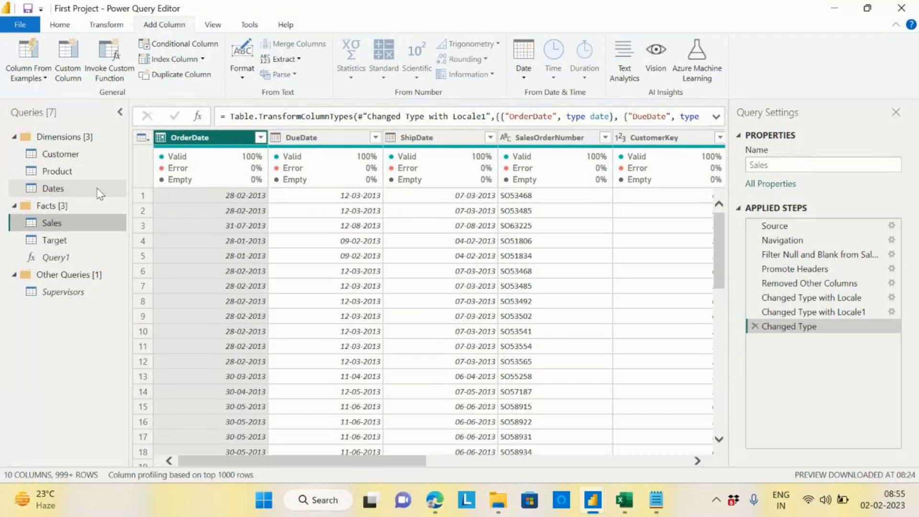
left_click(53, 188)
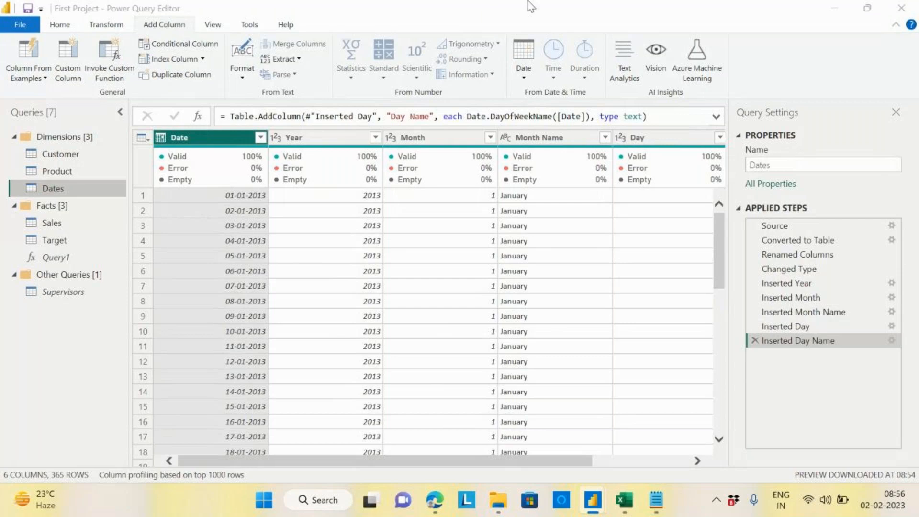
Apply the pending query changes, close the Power Query Editor, and save the First Project file
left_click(64, 26)
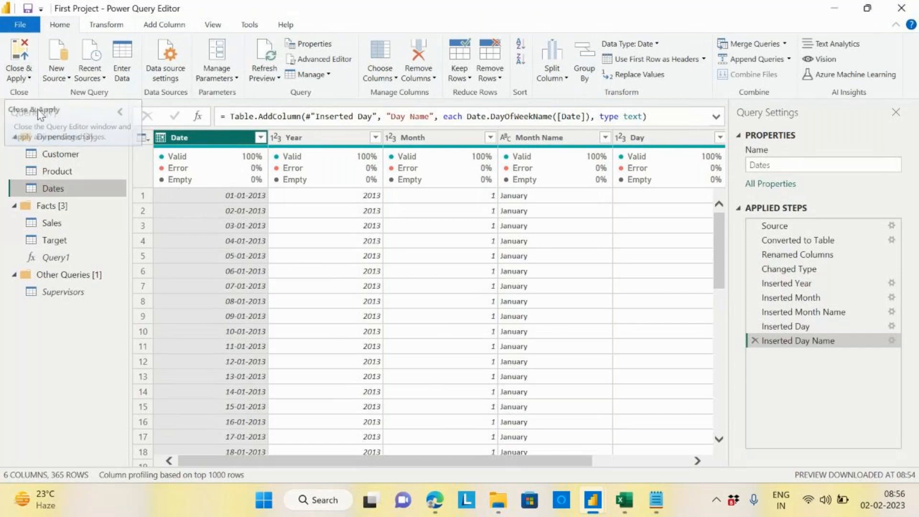
left_click(28, 79)
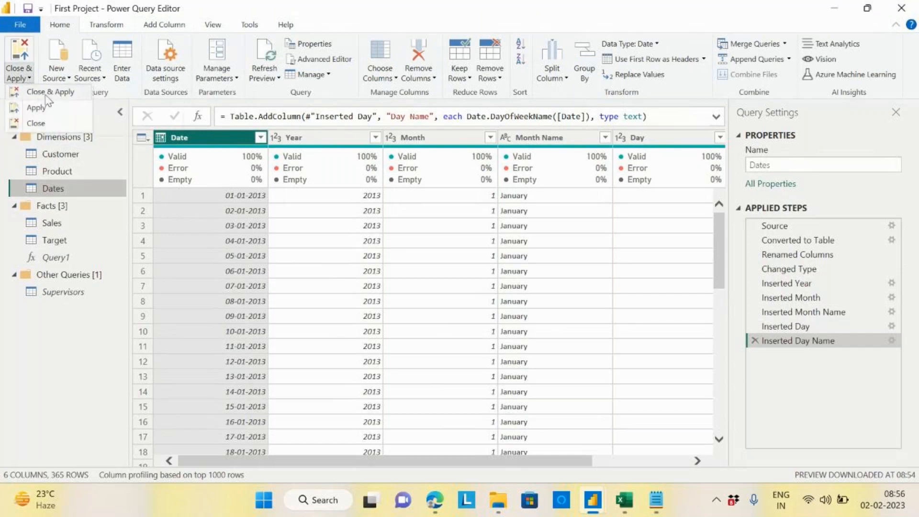
left_click(47, 94)
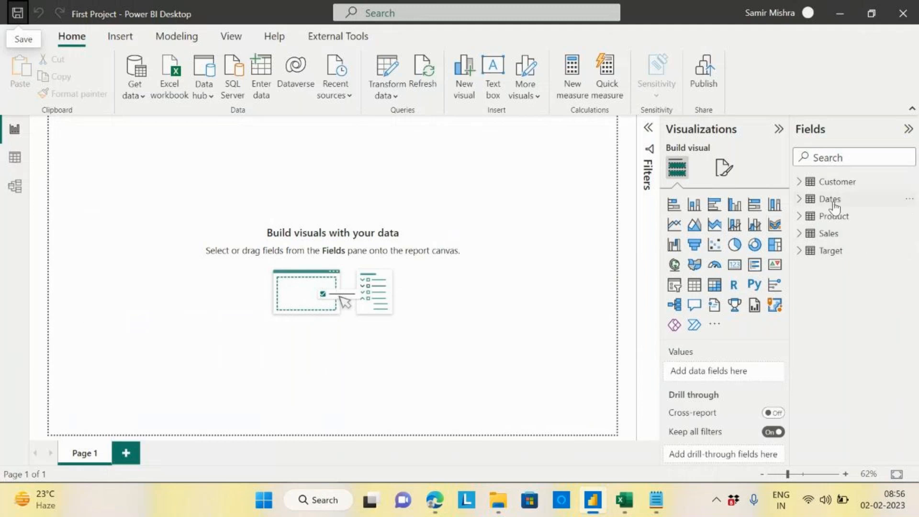
mouse_move(835, 209)
left_click(18, 14)
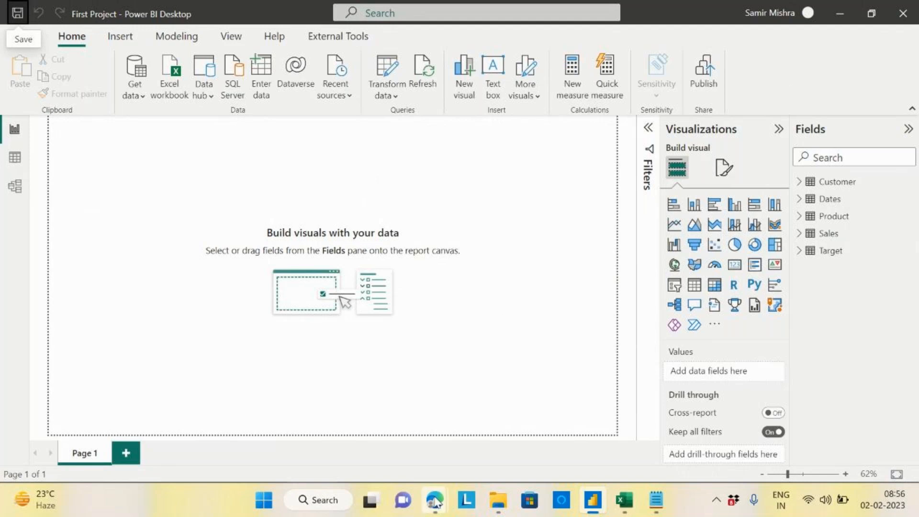
Switch to the GoTo meeting in Microsoft Edge and stop sharing the screen
mouse_move(440, 503)
left_click(478, 435)
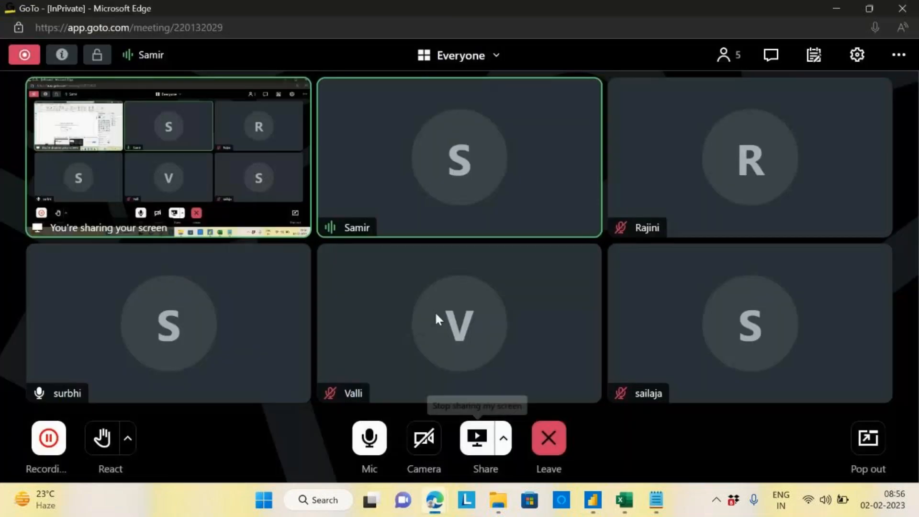
left_click(476, 436)
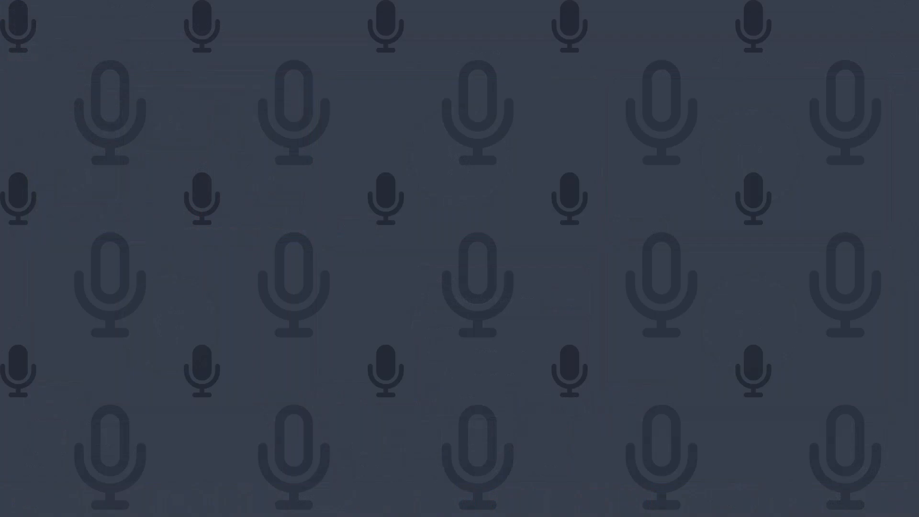